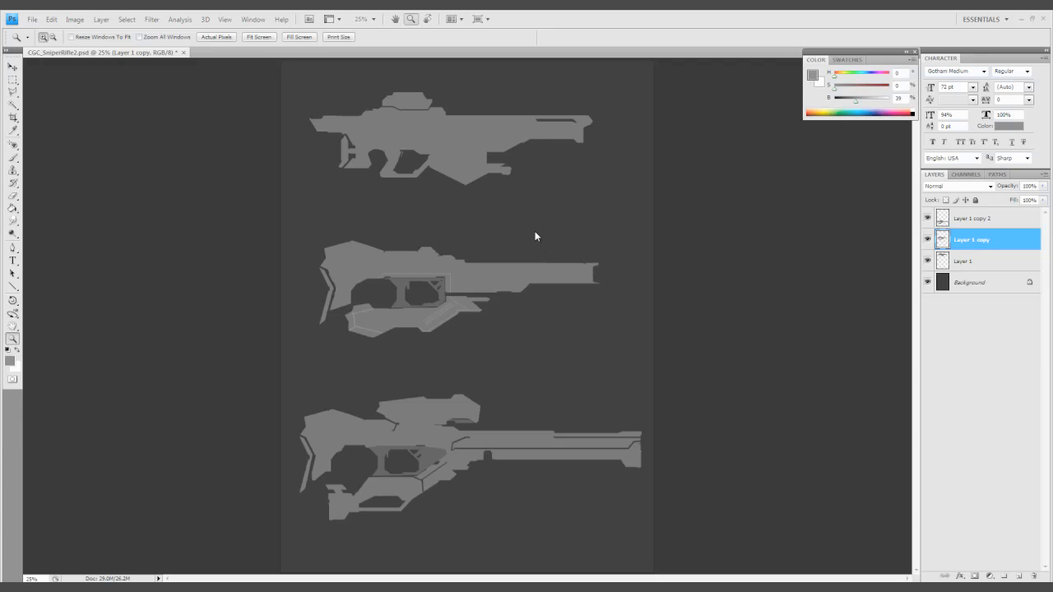
# Copy the front underside section of the top rifle on Layer 1 to a new layer, working in full-screen view
pyautogui.press('f')
pyautogui.moveTo(499, 331)
pyautogui.mouseDown()
pyautogui.moveTo(494, 365)
pyautogui.moveTo(526, 353)
pyautogui.moveTo(530, 518)
pyautogui.mouseUp()
pyautogui.click(929, 239)
pyautogui.click(929, 239)
pyautogui.click(535, 357)
pyautogui.click(966, 260)
pyautogui.press('m')
pyautogui.moveTo(470, 176); pyautogui.dragTo(654, 263)
pyautogui.hotkey('ctrl', 'j')
# Move the copied underside section below the bottom rifle's barrel and merge it into Layer 1 copy 2
pyautogui.press('v')
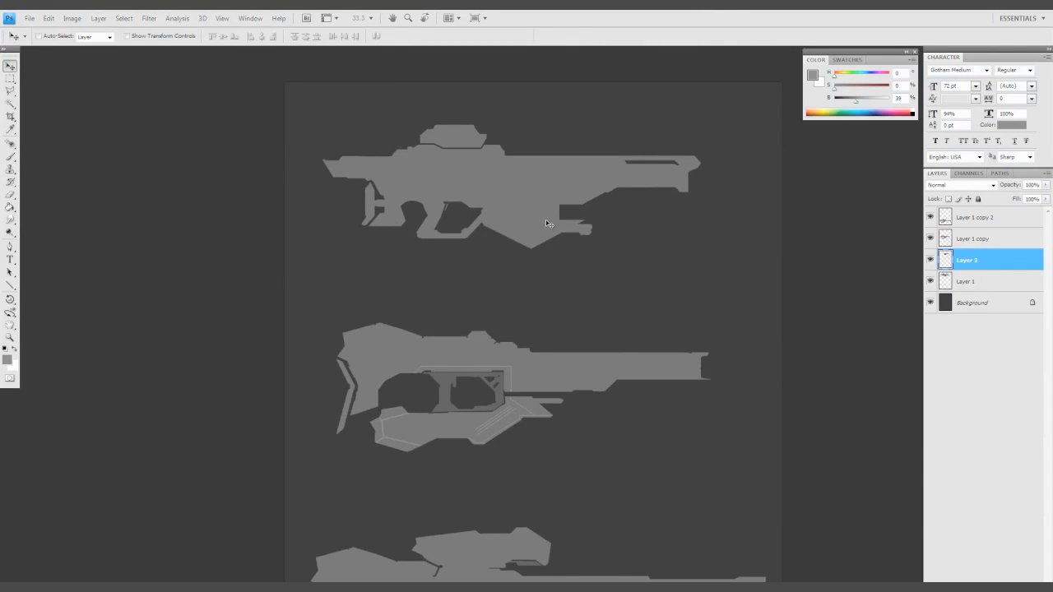
pyautogui.moveTo(545, 220)
pyautogui.mouseDown()
pyautogui.moveTo(557, 402)
pyautogui.moveTo(604, 379)
pyautogui.moveTo(574, 357)
pyautogui.mouseUp()
pyautogui.keyDown('ctrl'); pyautogui.click(986, 216); pyautogui.keyUp('ctrl')
pyautogui.hotkey('ctrl', 'e')
# Paint the bottom rifle's dark seams around the added underside section with the sampled body gray and erase its rough edges
pyautogui.keyDown('ctrl'); pyautogui.click(573, 357); pyautogui.keyUp('ctrl')
pyautogui.press('b')
pyautogui.keyDown('alt'); pyautogui.click(515, 329); pyautogui.keyUp('alt')
pyautogui.press('[')
pyautogui.press('[')
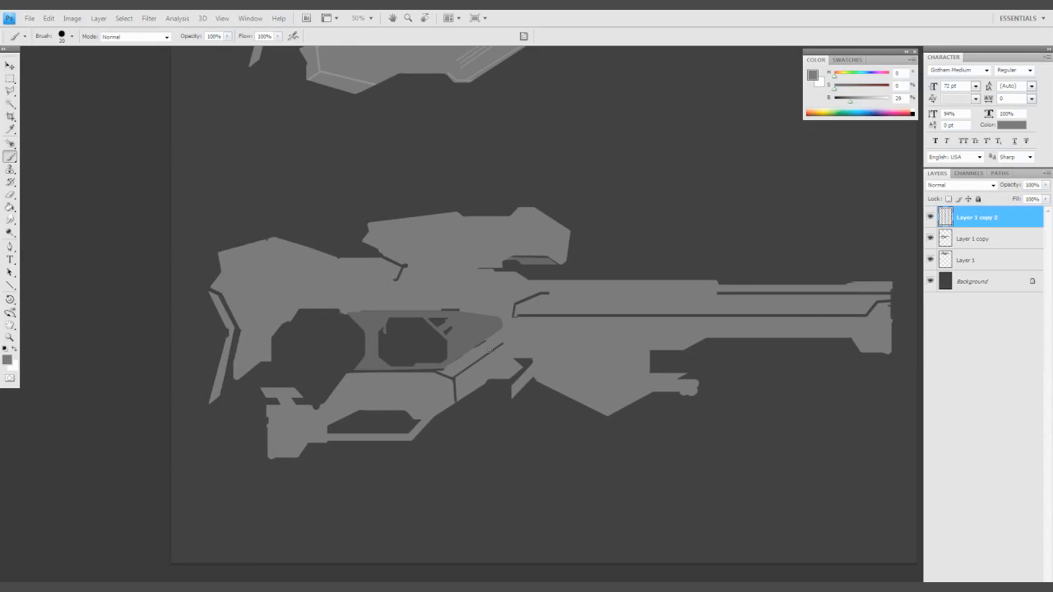
pyautogui.moveTo(496, 342)
pyautogui.mouseDown()
pyautogui.moveTo(455, 398)
pyautogui.moveTo(540, 295)
pyautogui.moveTo(544, 366)
pyautogui.moveTo(491, 379)
pyautogui.moveTo(503, 368)
pyautogui.moveTo(500, 394)
pyautogui.moveTo(502, 382)
pyautogui.moveTo(536, 386)
pyautogui.moveTo(610, 414)
pyautogui.mouseUp()
pyautogui.press('e')
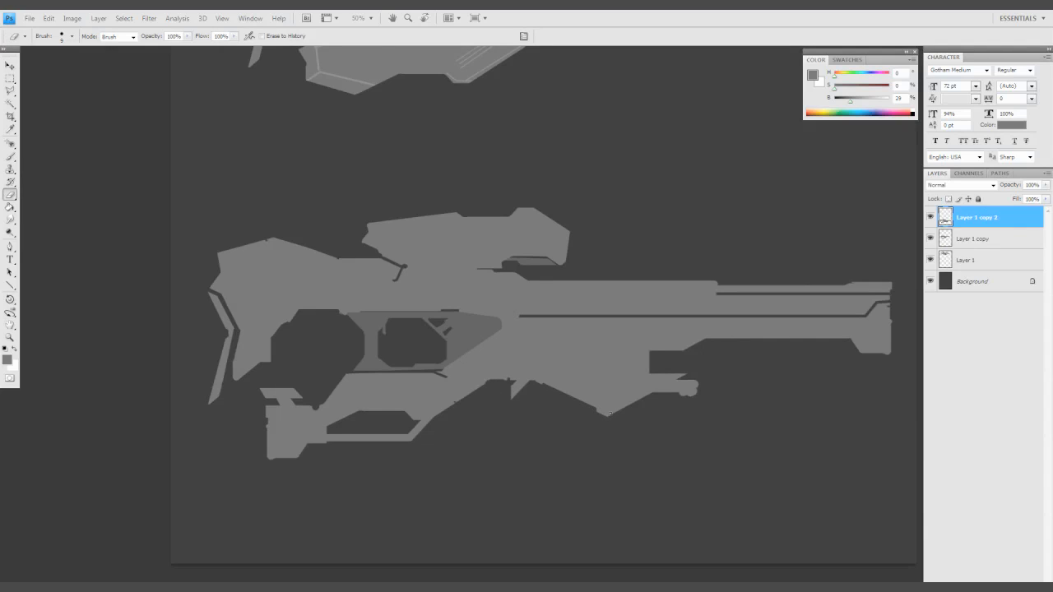
pyautogui.scroll(1, 584, 387)
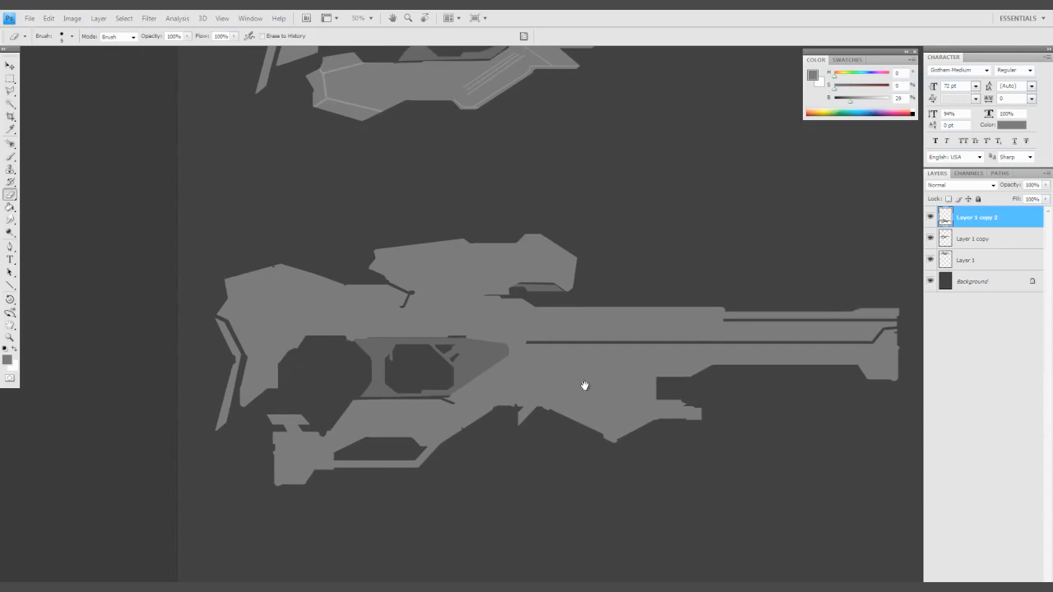
# Try to reuse the middle rifle's lower section by copying it and transforming it over the bottom rifle's grip
pyautogui.hotkey('ctrl', '-')
pyautogui.press('m')
pyautogui.hotkey('alt', '[')
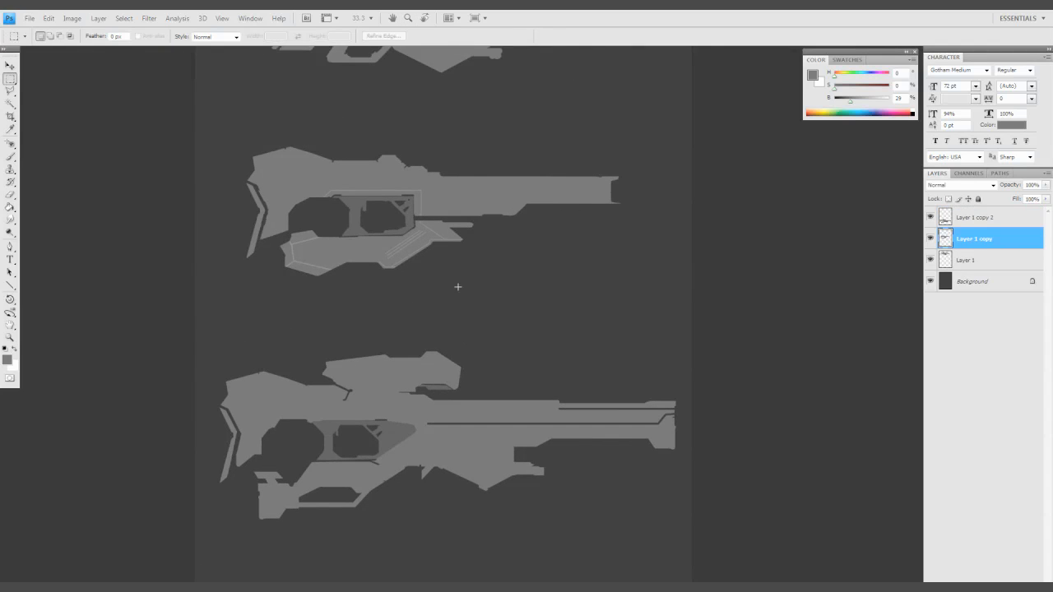
pyautogui.moveTo(459, 286); pyautogui.dragTo(283, 233)
pyautogui.hotkey('ctrl', 'j')
pyautogui.press('v')
pyautogui.moveTo(382, 265)
pyautogui.mouseDown()
pyautogui.moveTo(381, 510)
pyautogui.moveTo(341, 512)
pyautogui.moveTo(409, 428)
pyautogui.mouseUp()
pyautogui.hotkey('ctrl', 't')
pyautogui.press('Return')
# Try to blend the copied lower section into the bottom rifle's grip by painting and trimming its edges
pyautogui.press('b')
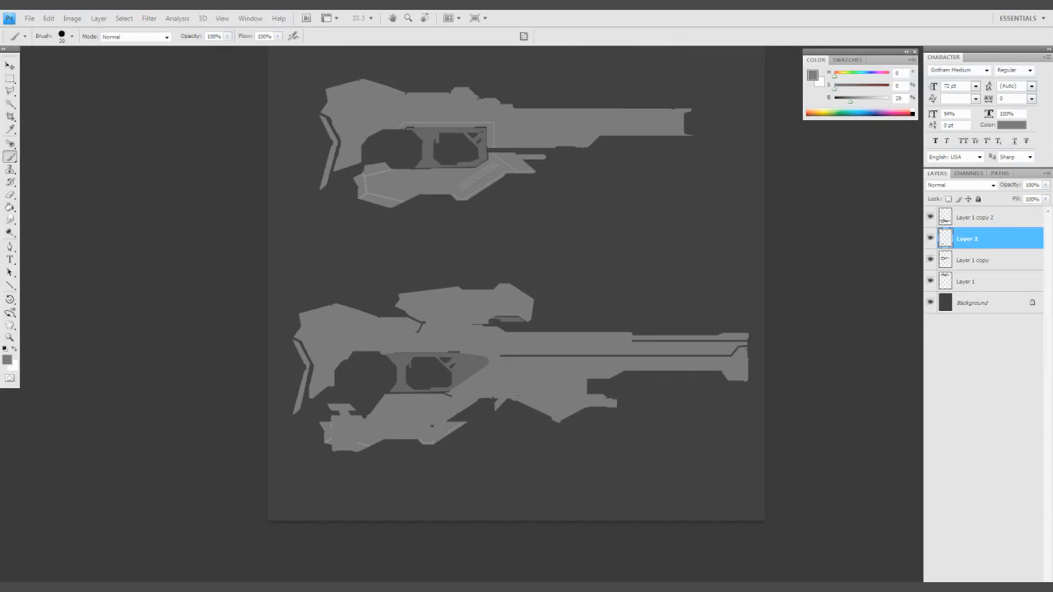
pyautogui.moveTo(497, 399); pyautogui.dragTo(469, 415)
pyautogui.moveTo(320, 424); pyautogui.dragTo(327, 450)
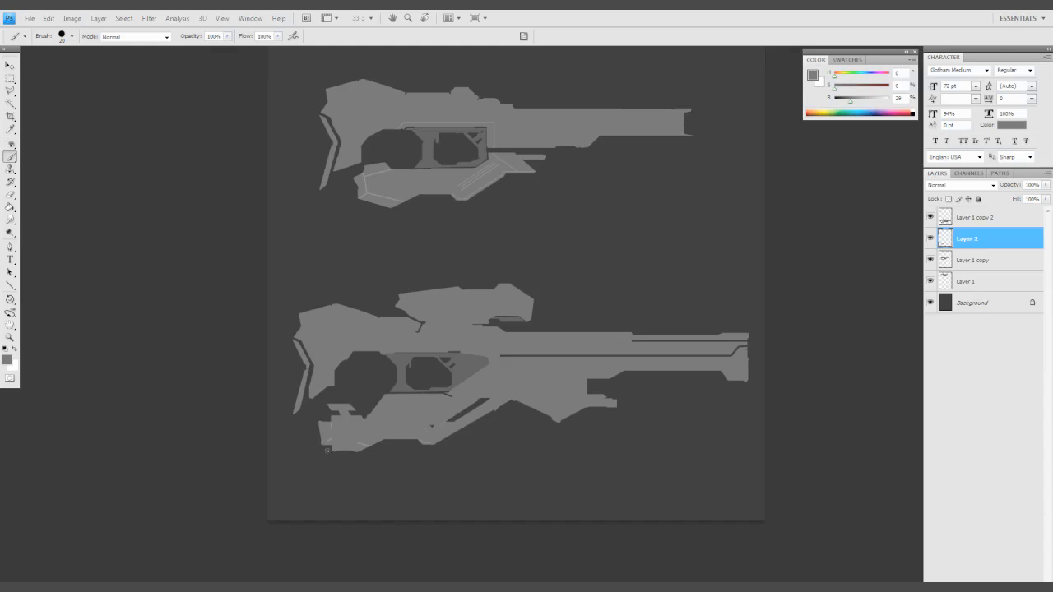
pyautogui.press('z')
pyautogui.hotkey('ctrl', 'e')
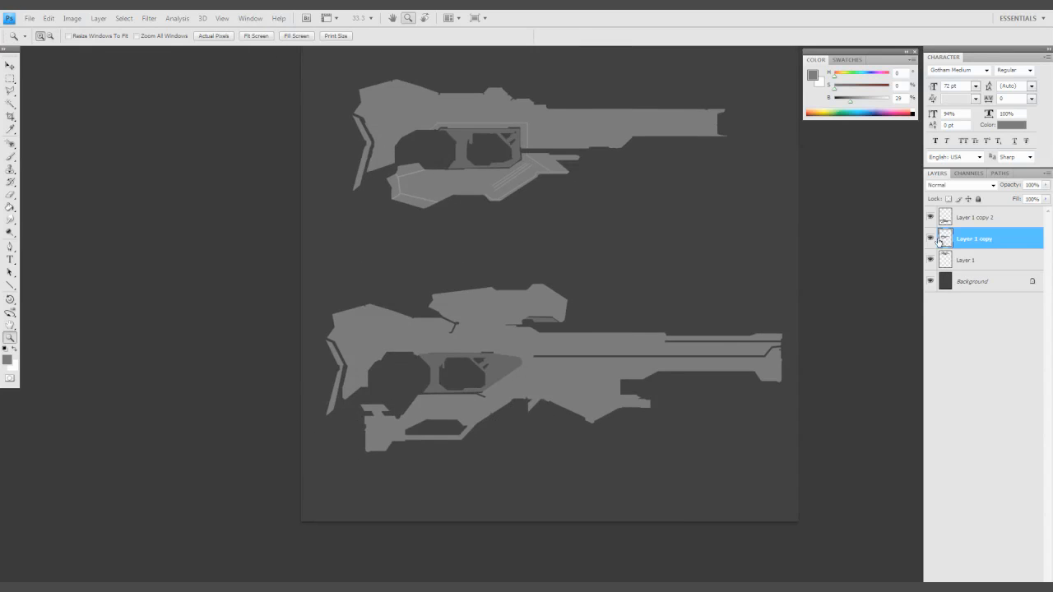
# Copy the muzzle end of the top rifle on Layer 1 to a new layer
pyautogui.click(931, 237)
pyautogui.moveTo(628, 256); pyautogui.dragTo(579, 455)
pyautogui.click(955, 260)
pyautogui.press('m')
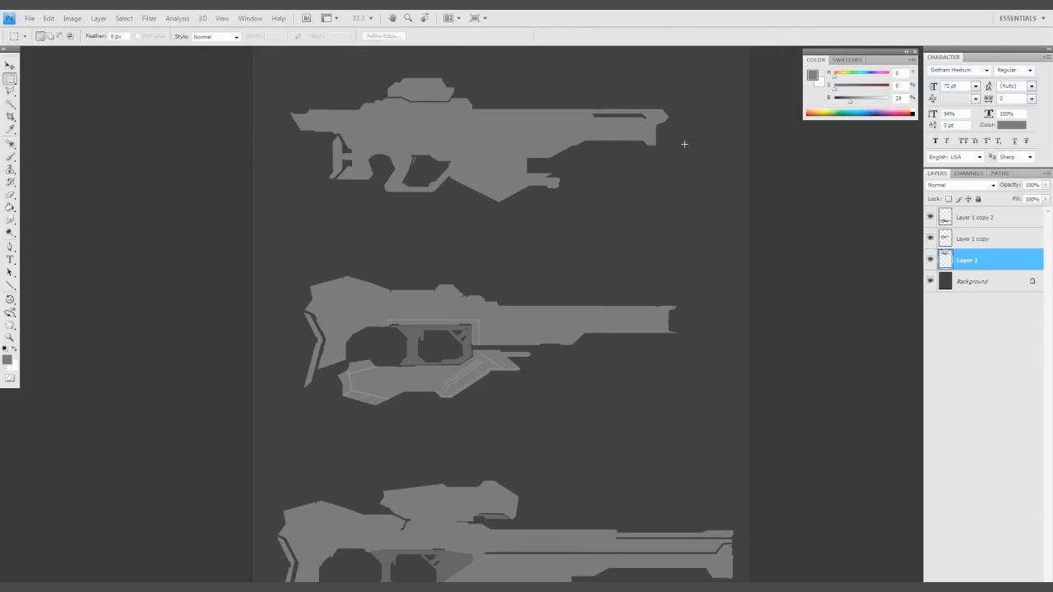
pyautogui.moveTo(577, 102); pyautogui.dragTo(689, 149)
pyautogui.hotkey('ctrl', 'alt', 'shift', 'n')
# Place the copied muzzle over the end of the bottom rifle's barrel and merge it into Layer 1 copy 2
pyautogui.press('v')
pyautogui.moveTo(647, 199); pyautogui.dragTo(541, 41)
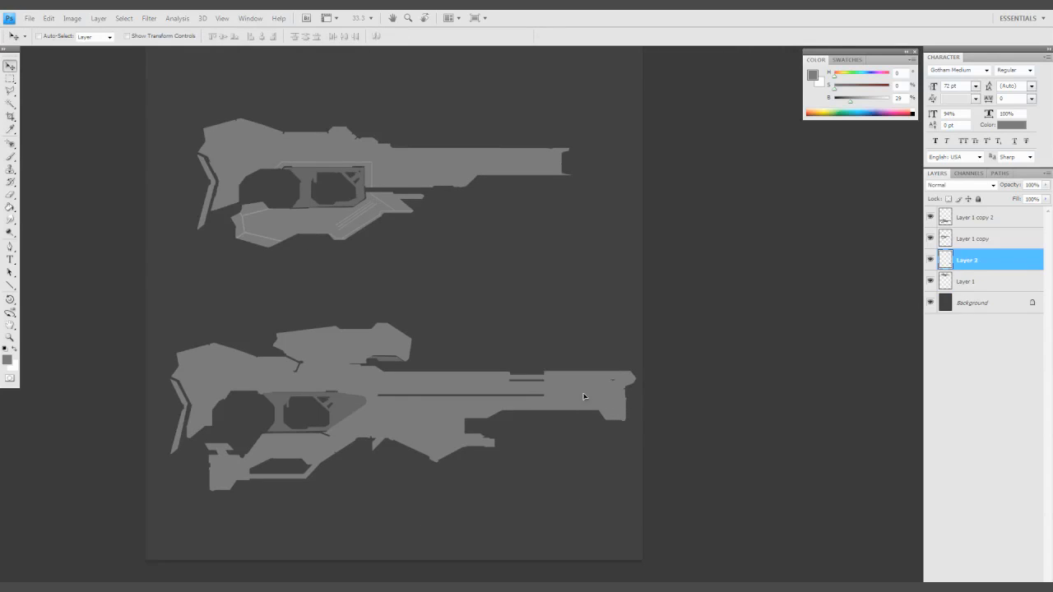
pyautogui.keyDown('ctrl'); pyautogui.click(938, 218); pyautogui.keyUp('ctrl')
pyautogui.hotkey('ctrl', 'e')
# Erase with a smaller eraser around the joint between the bottom rifle's rear stock and scope mount to refine its outline
pyautogui.press('z')
pyautogui.moveTo(508, 385)
pyautogui.mouseDown()
pyautogui.moveTo(475, 437)
pyautogui.moveTo(512, 464)
pyautogui.moveTo(508, 375)
pyautogui.mouseUp()
pyautogui.press('e')
pyautogui.moveTo(296, 362)
pyautogui.mouseDown()
pyautogui.moveTo(357, 349)
pyautogui.moveTo(300, 356)
pyautogui.moveTo(357, 337)
pyautogui.moveTo(361, 346)
pyautogui.moveTo(321, 352)
pyautogui.moveTo(331, 320)
pyautogui.moveTo(385, 363)
pyautogui.mouseUp()
pyautogui.press('[')
pyautogui.press('[')
pyautogui.press('[')
pyautogui.press('[')
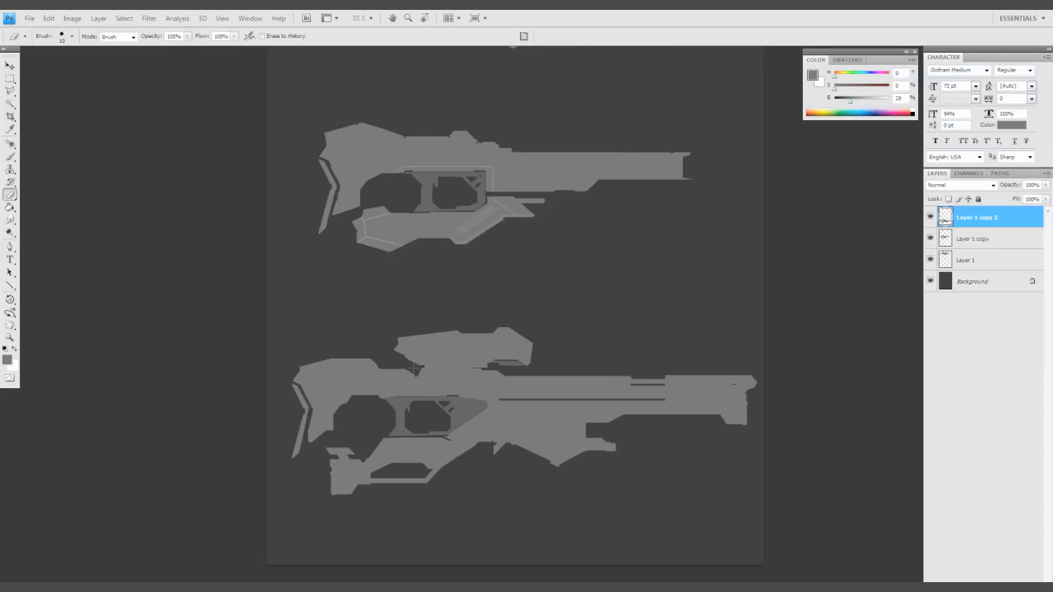
pyautogui.moveTo(415, 367); pyautogui.dragTo(517, 363)
# Select the bottom rifle's rear stock with the Polygonal Lasso and lengthen it with Free Transform
pyautogui.press('l')
pyautogui.click(477, 390)
pyautogui.click(376, 470)
pyautogui.click(381, 329)
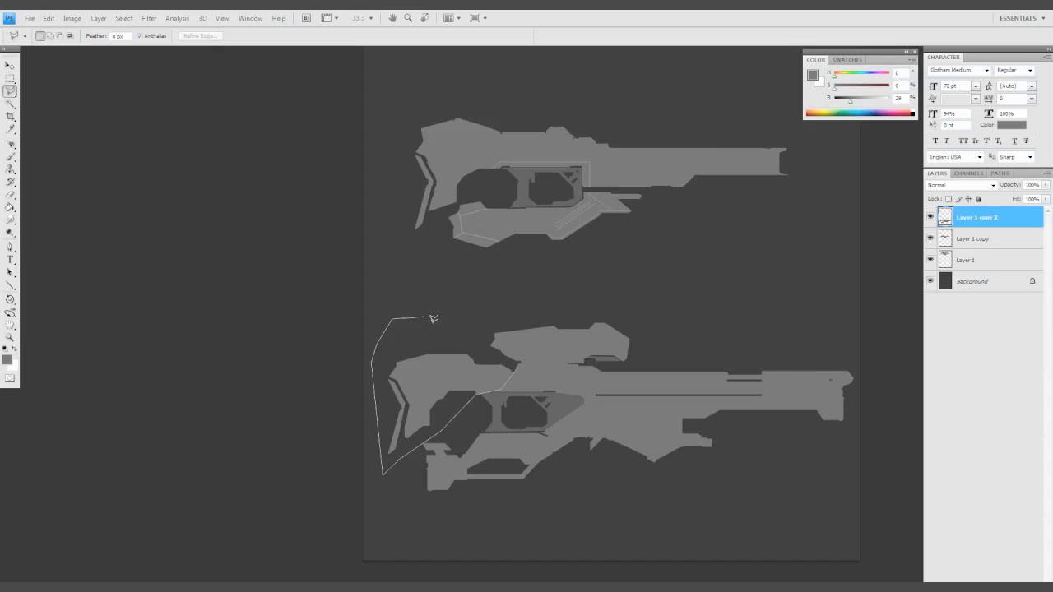
pyautogui.click(493, 346)
pyautogui.click(478, 389)
pyautogui.hotkey('ctrl', 't')
pyautogui.press('Return')
# Widen the canvas beyond the muzzle with the Crop tool and fill the added strip on the Background layer with dark gray
pyautogui.hotkey('ctrl', '-')
pyautogui.press('c')
pyautogui.moveTo(341, 69); pyautogui.dragTo(713, 580)
pyautogui.moveTo(712, 307); pyautogui.dragTo(737, 306)
pyautogui.press('Return')
pyautogui.click(972, 282)
pyautogui.click(715, 363)
# On Layer 1 copy 2, paint a dark cut between the rear stock and scope mount and cover the excess with body gray
pyautogui.click(997, 220)
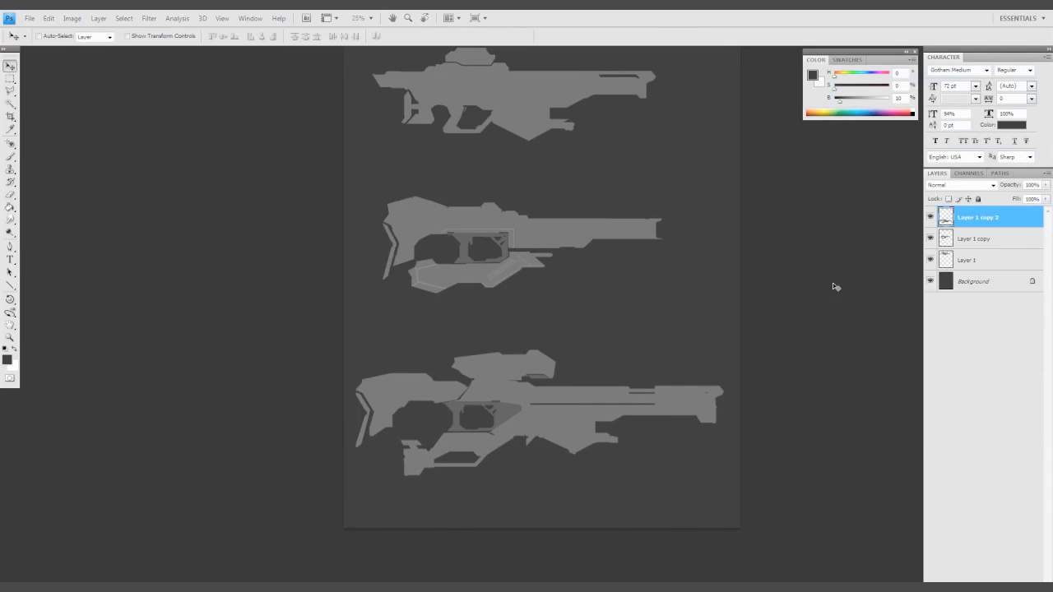
pyautogui.keyDown('ctrl'); pyautogui.click(440, 404); pyautogui.keyUp('ctrl')
pyautogui.press('e')
pyautogui.press('b')
pyautogui.click(477, 356)
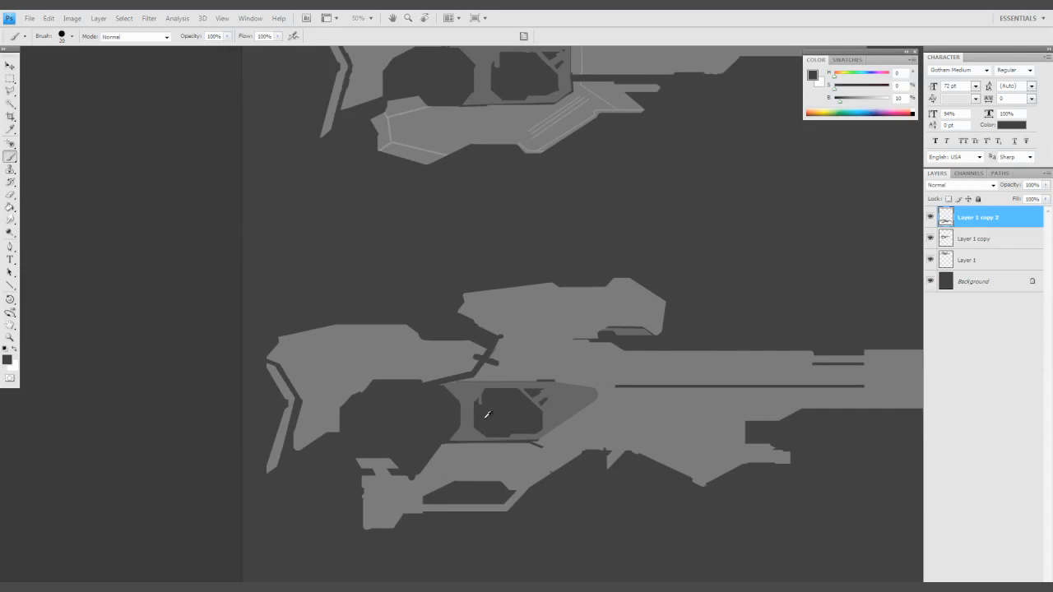
pyautogui.keyDown('alt'); pyautogui.click(490, 367); pyautogui.keyUp('alt')
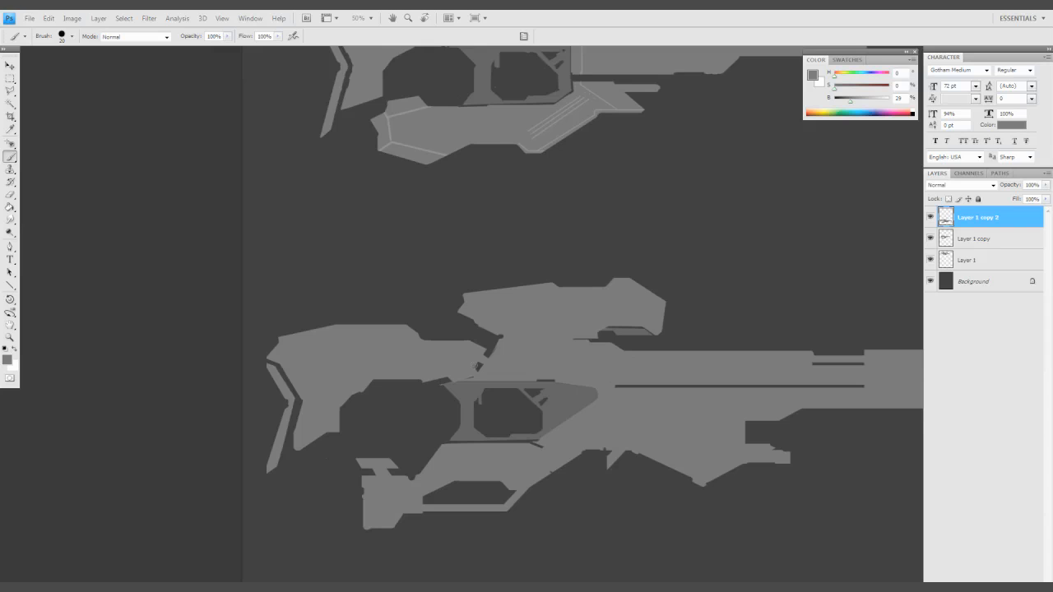
pyautogui.moveTo(463, 383); pyautogui.dragTo(460, 403)
# Erase a thin slit along the upper edge of the opening behind the bottom rifle's grip frame
pyautogui.press('e')
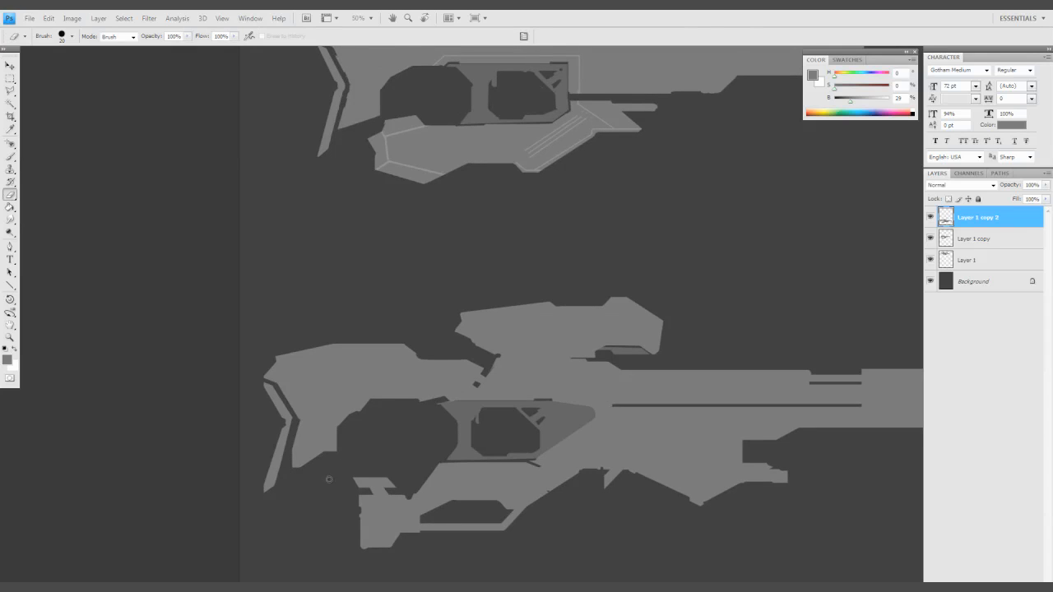
pyautogui.moveTo(329, 479); pyautogui.dragTo(351, 422)
pyautogui.press('[')
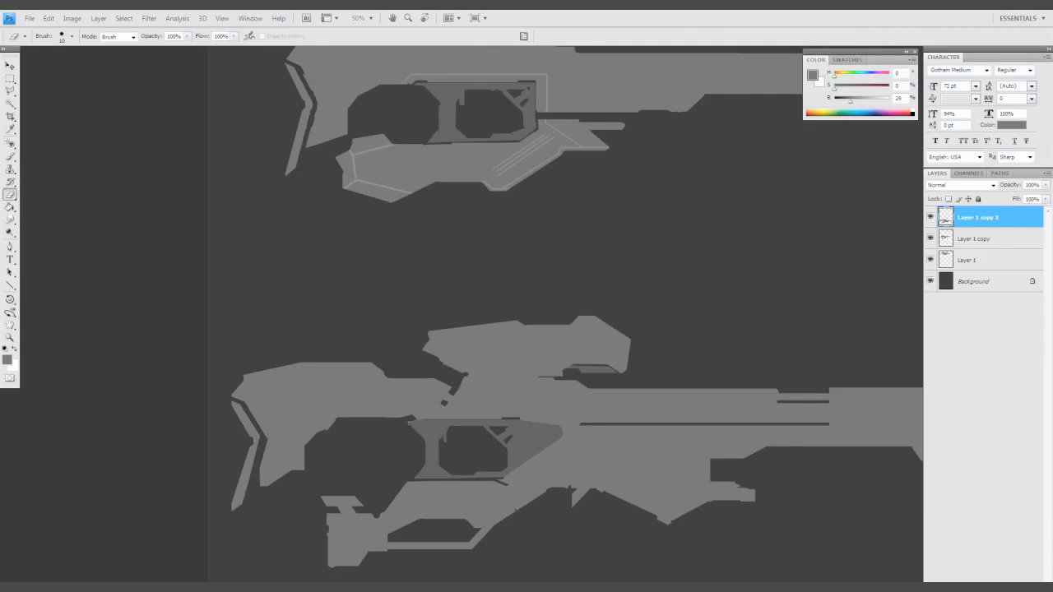
pyautogui.press('z')
pyautogui.moveTo(368, 496)
pyautogui.mouseDown()
pyautogui.moveTo(362, 469)
pyautogui.moveTo(388, 459)
pyautogui.moveTo(494, 461)
pyautogui.mouseUp()
# Select the bottom rifle's front underside section, move it back toward the grip and erase the leftover edge at the joint
pyautogui.press('m')
pyautogui.moveTo(653, 395); pyautogui.dragTo(430, 494)
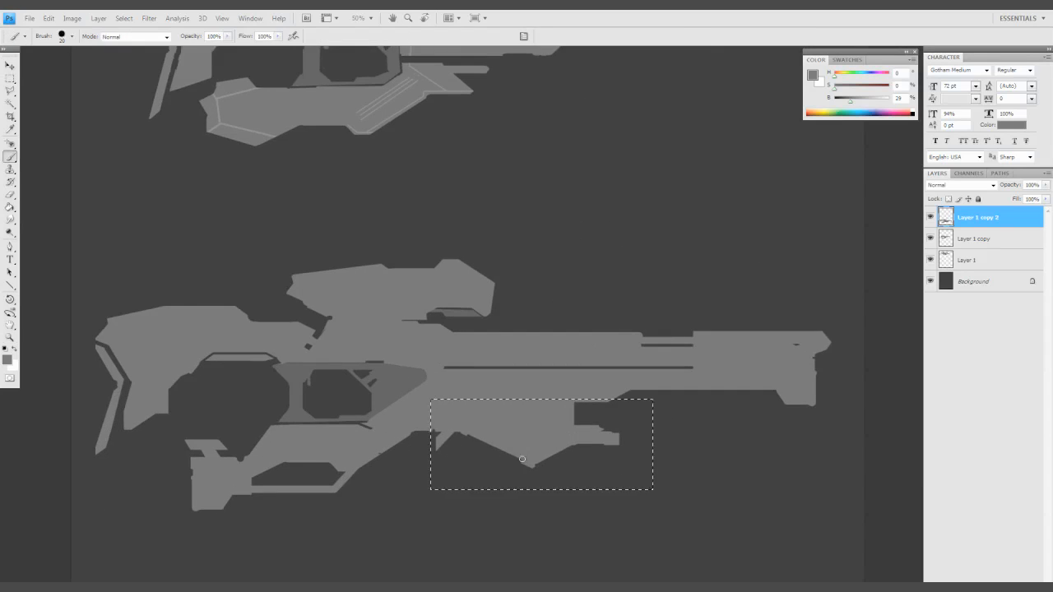
pyautogui.press('v')
pyautogui.moveTo(528, 492); pyautogui.dragTo(497, 475)
pyautogui.press('e')
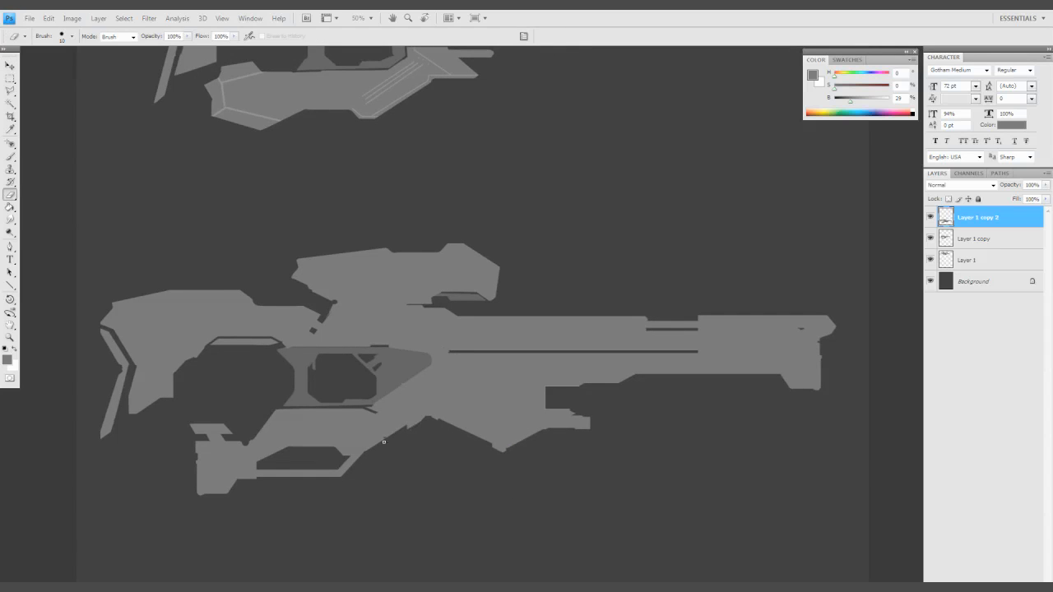
# Copy the ribbed lower corner of the middle rifle on Layer 1 copy and paste it as a new layer
pyautogui.scroll(1, 381, 463)
pyautogui.scroll(4, 402, 369)
pyautogui.press('m')
pyautogui.moveTo(460, 220); pyautogui.dragTo(333, 155)
pyautogui.hotkey('ctrl', 'c')
pyautogui.press('Return')
pyautogui.hotkey('ctrl', 'c')
pyautogui.press('Return')
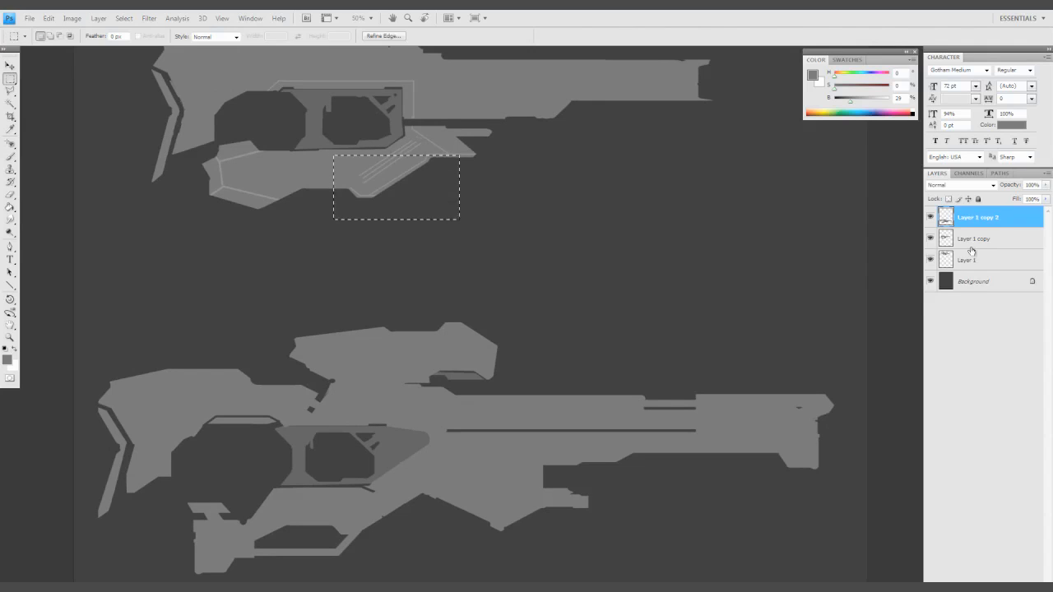
pyautogui.click(971, 245)
pyautogui.hotkey('ctrl', 'c')
pyautogui.hotkey('ctrl', 'v')
# Position the pasted ribbed piece below the bottom rifle and reshape it with Free Transform
pyautogui.press('v')
pyautogui.scroll(-2, 388, 247)
pyautogui.moveTo(388, 247); pyautogui.dragTo(466, 390)
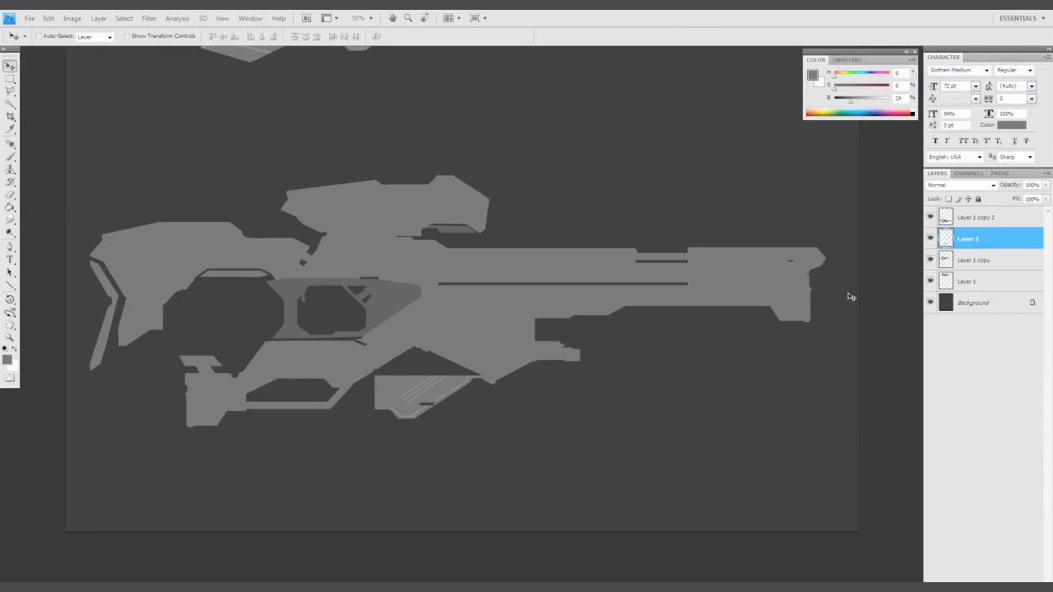
pyautogui.scroll(-1, 757, 318)
pyautogui.hotkey('ctrl', 't')
pyautogui.moveTo(531, 416)
pyautogui.mouseDown()
pyautogui.moveTo(512, 372)
pyautogui.moveTo(430, 347)
pyautogui.moveTo(381, 364)
pyautogui.moveTo(468, 364)
pyautogui.moveTo(527, 395)
pyautogui.mouseUp()
pyautogui.press('Return')
pyautogui.hotkey('ctrl', 't')
pyautogui.moveTo(572, 408); pyautogui.dragTo(567, 453)
pyautogui.press('Return')
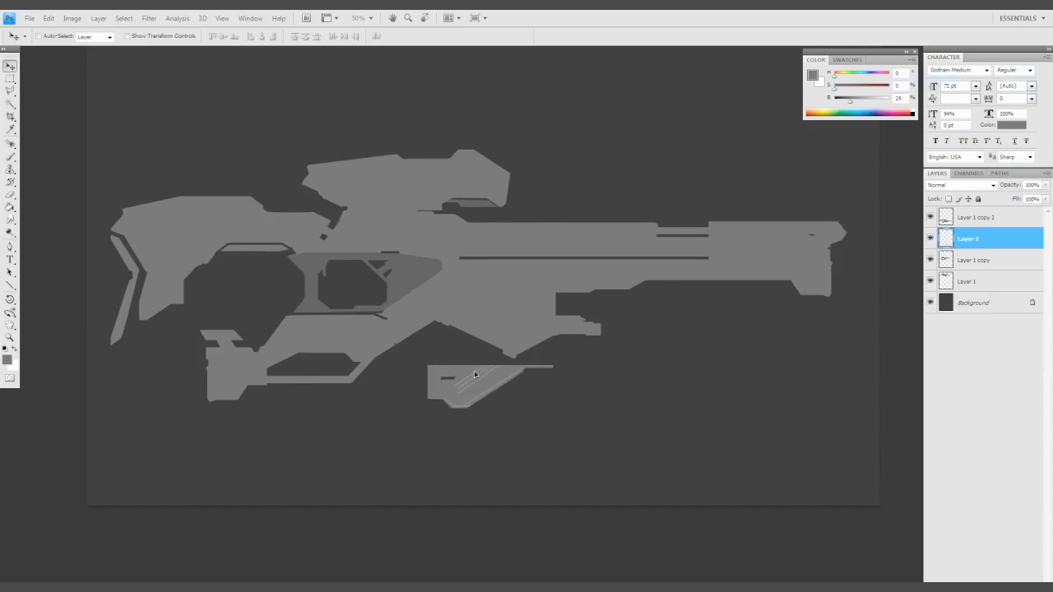
# Fit the ribbed piece between the bottom rifle's grip and underside section and merge it into Layer 1 copy 2
pyautogui.moveTo(472, 371); pyautogui.dragTo(465, 337)
pyautogui.keyDown('shift'); pyautogui.click(975, 217); pyautogui.keyUp('shift')
pyautogui.hotkey('ctrl', 'e')
# Cover the dark slits along the bottom rifle's barrel and move the ribbed piece's lower tip up against the body
pyautogui.scroll(-2, 538, 466)
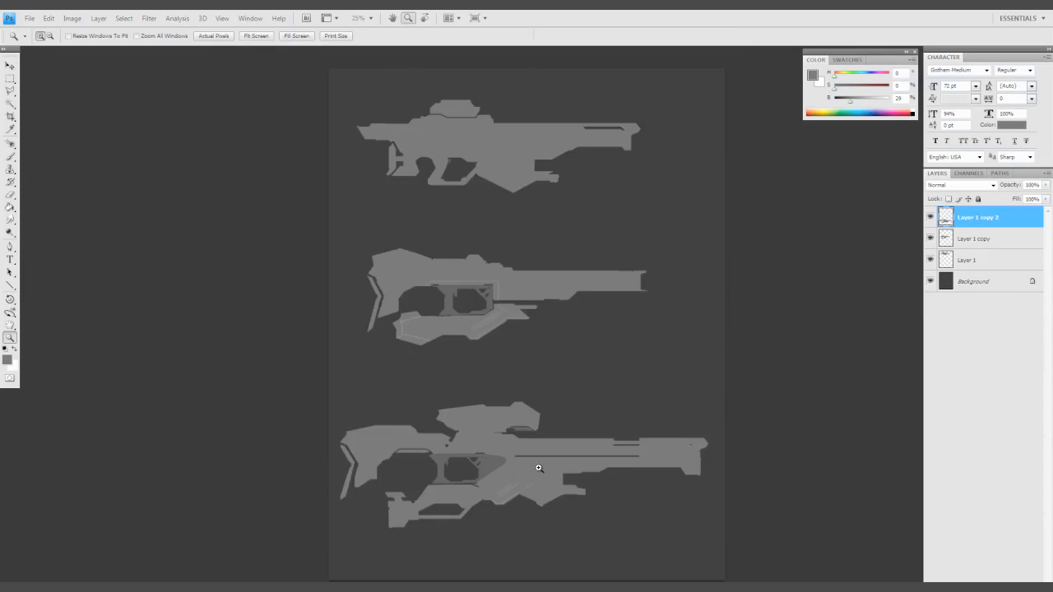
pyautogui.scroll(1, 538, 465)
pyautogui.scroll(-2, 527, 389)
pyautogui.press('z')
pyautogui.hscroll(2, 508, 316)
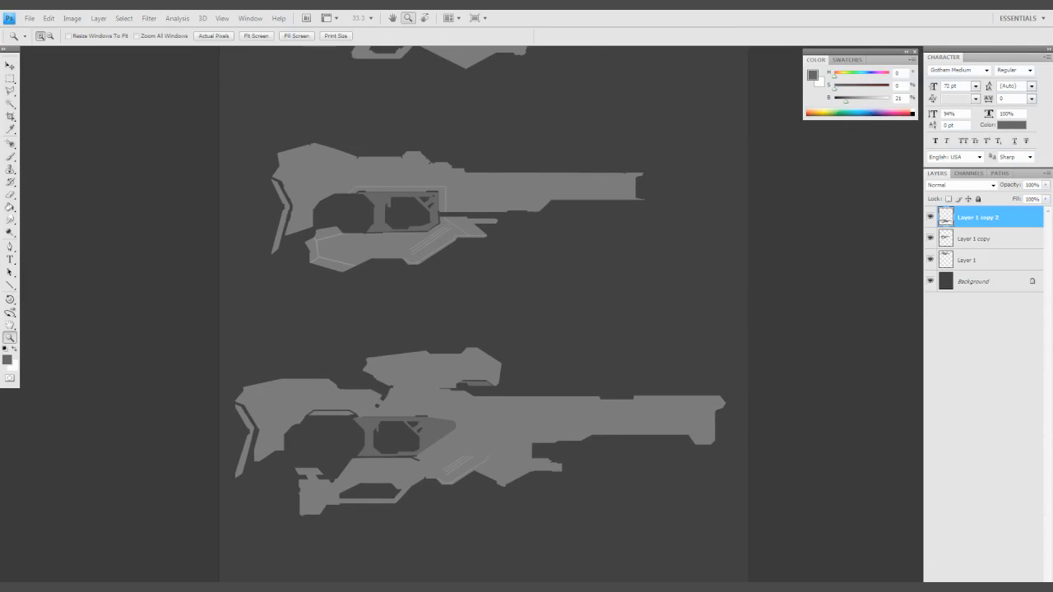
pyautogui.scroll(-1, 532, 341)
pyautogui.scroll(3, 531, 341)
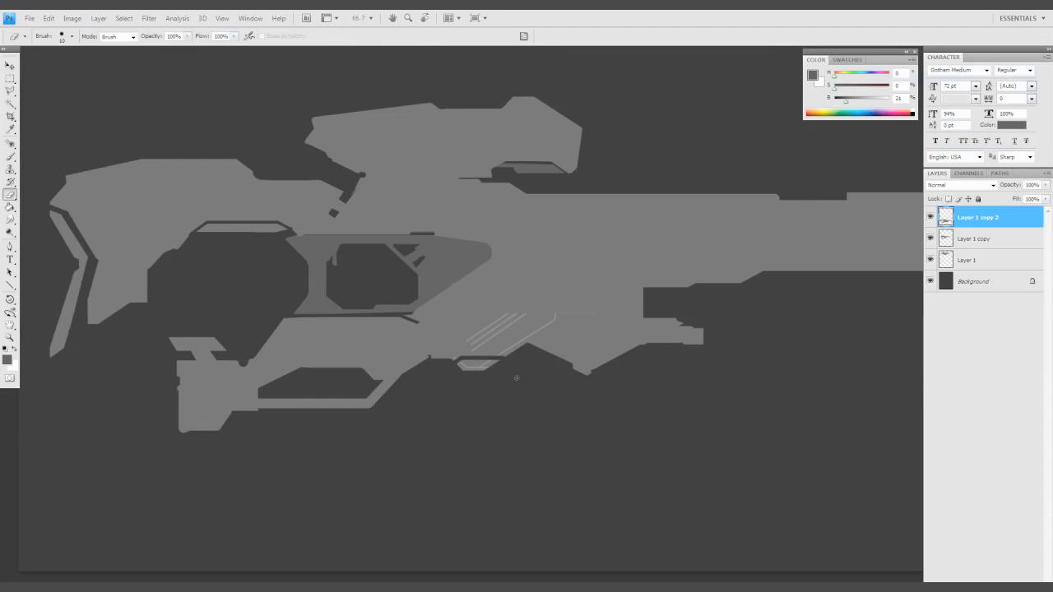
pyautogui.press('m')
pyautogui.moveTo(496, 379)
pyautogui.mouseDown()
pyautogui.moveTo(470, 356)
pyautogui.moveTo(513, 364)
pyautogui.moveTo(510, 413)
pyautogui.moveTo(481, 356)
pyautogui.mouseUp()
pyautogui.press('v')
pyautogui.press('e')
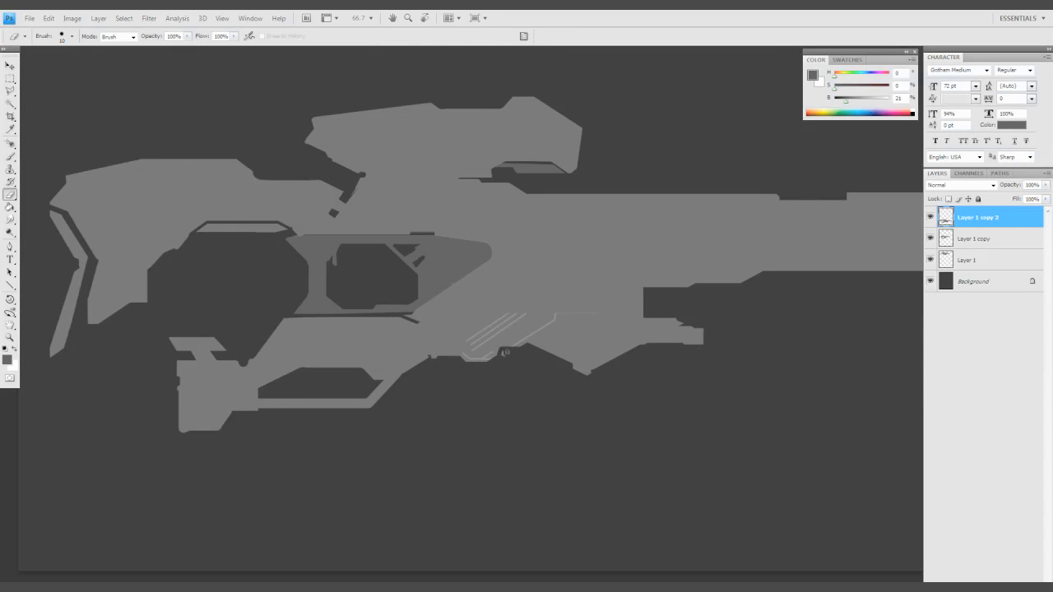
# Stack the three rifle layers at the same position and crop the canvas around a single rifle
pyautogui.scroll(-3, 505, 352)
pyautogui.press('v')
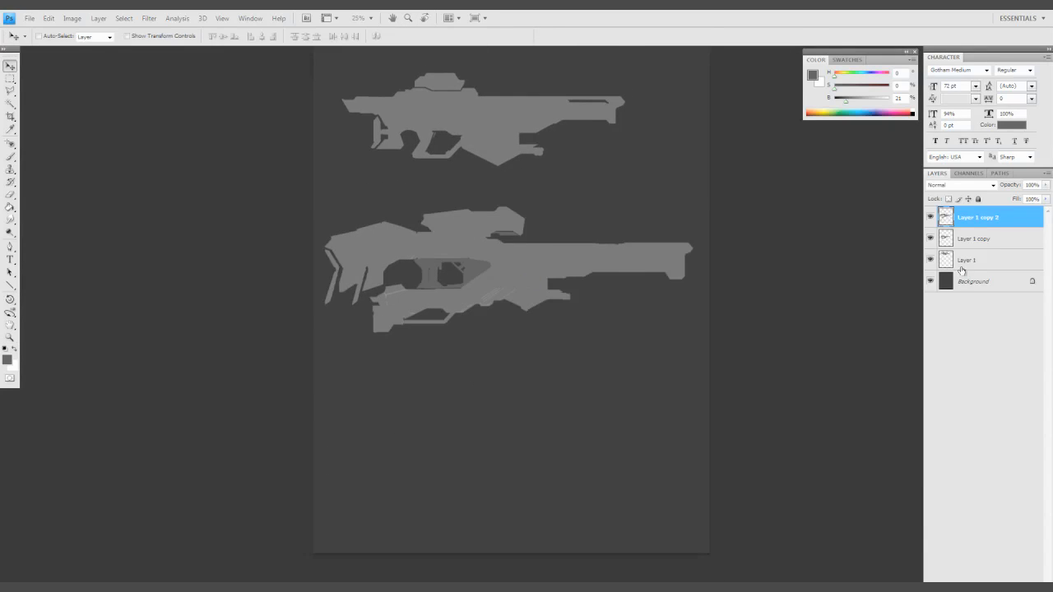
pyautogui.click(961, 260)
pyautogui.hotkey('ctrl', 't')
pyautogui.hotkey('ctrl', '+')
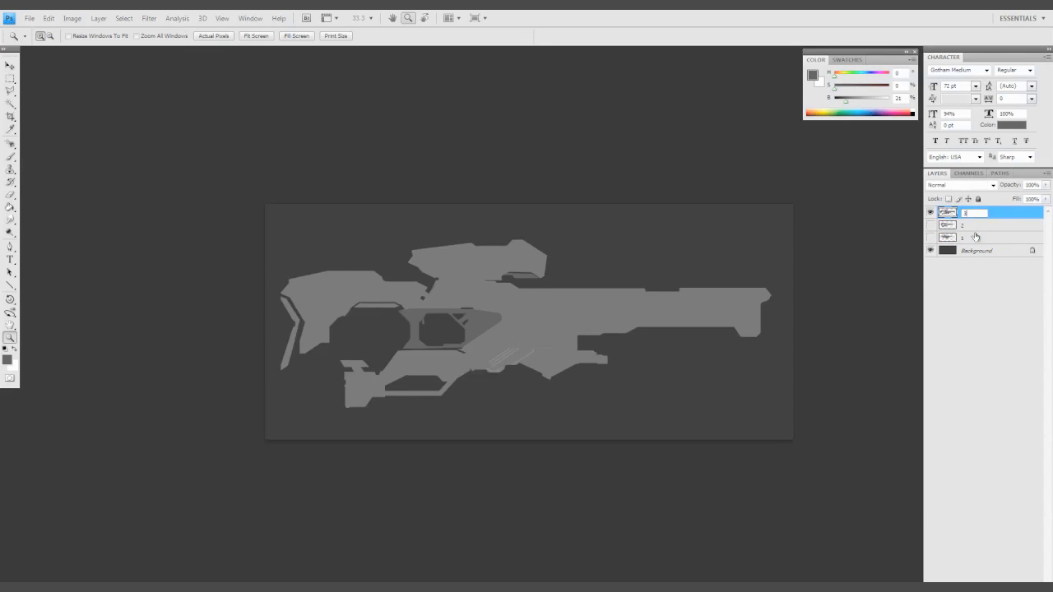
# Name the rifle layers 1, 2 and 3, show only layer 1 above the background and make it active
pyautogui.click(529, 346)
pyautogui.click(931, 238)
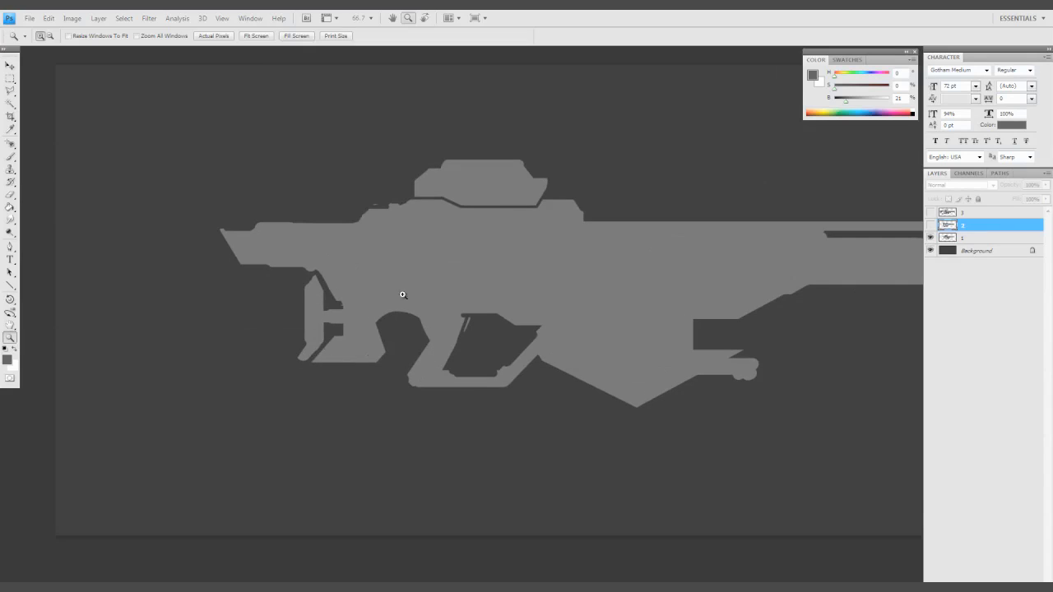
pyautogui.press('e')
pyautogui.hotkey('alt', '[')
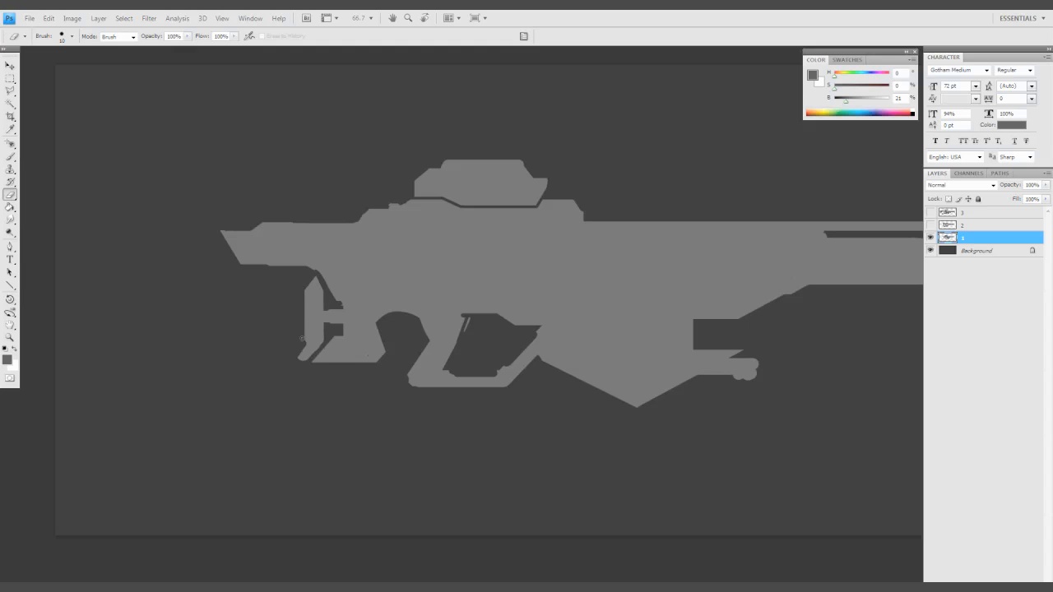
# Paint a thin dark line across the top of the rear grip on layer 1 using the sampled background gray
pyautogui.press('b')
pyautogui.keyDown('alt'); pyautogui.click(332, 348); pyautogui.keyUp('alt')
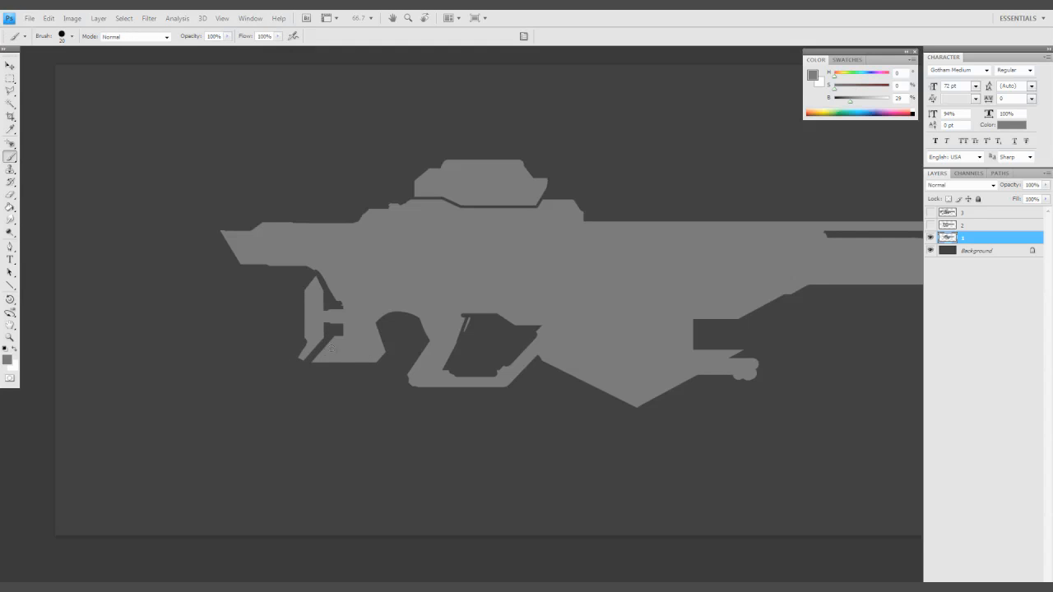
pyautogui.moveTo(479, 293); pyautogui.dragTo(384, 351)
pyautogui.press('[')
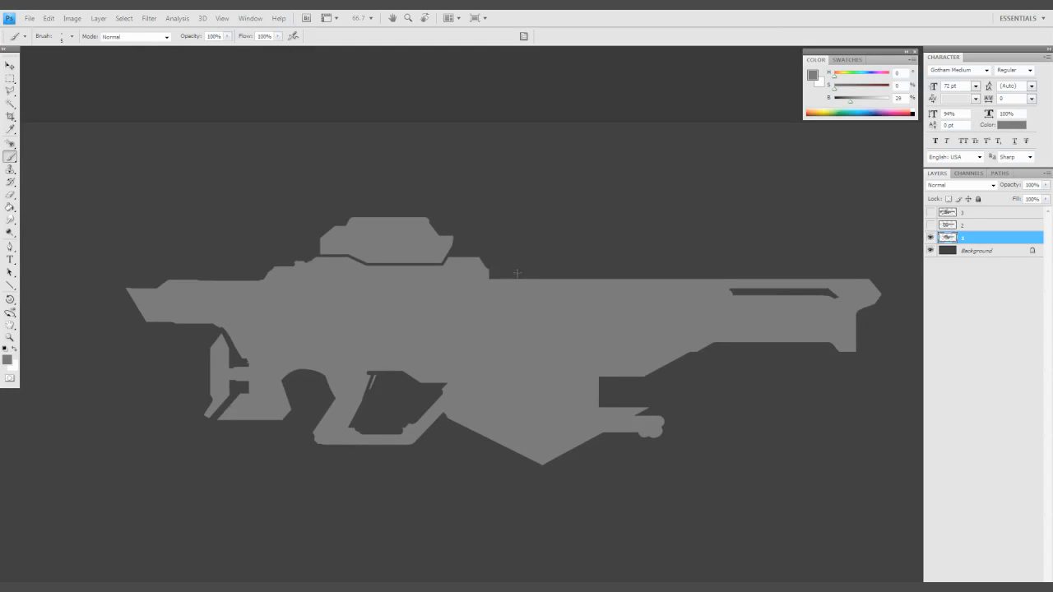
pyautogui.keyDown('alt'); pyautogui.click(407, 389); pyautogui.keyUp('alt')
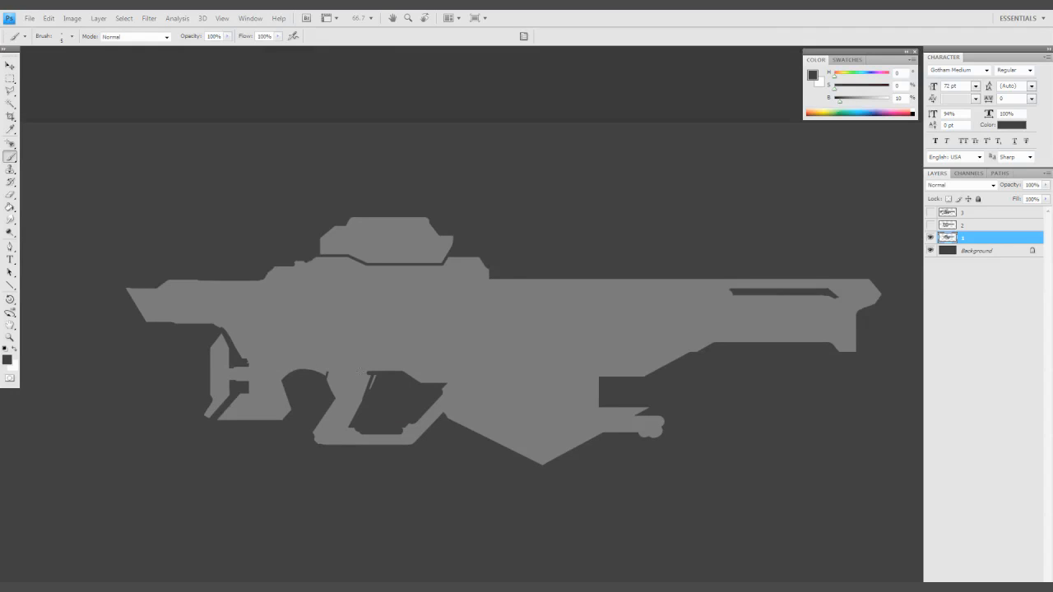
pyautogui.moveTo(327, 375)
pyautogui.mouseDown()
pyautogui.moveTo(374, 375)
pyautogui.moveTo(378, 387)
pyautogui.mouseUp()
pyautogui.press('[')
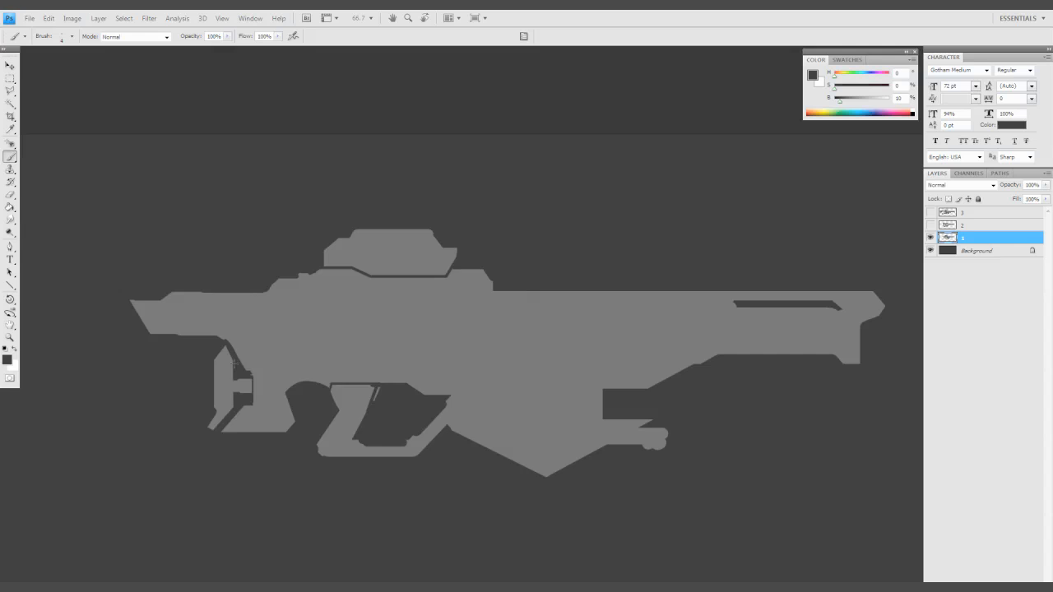
# Draw thin dark panel lines around the stock connector, beneath the scope rail and at the grip's front joint
pyautogui.moveTo(233, 362); pyautogui.dragTo(234, 388)
pyautogui.moveTo(367, 322)
pyautogui.mouseDown()
pyautogui.moveTo(446, 321)
pyautogui.moveTo(268, 318)
pyautogui.moveTo(209, 278)
pyautogui.mouseUp()
pyautogui.moveTo(402, 459)
pyautogui.mouseDown()
pyautogui.moveTo(463, 436)
pyautogui.moveTo(357, 404)
pyautogui.mouseUp()
pyautogui.moveTo(398, 353); pyautogui.dragTo(470, 332)
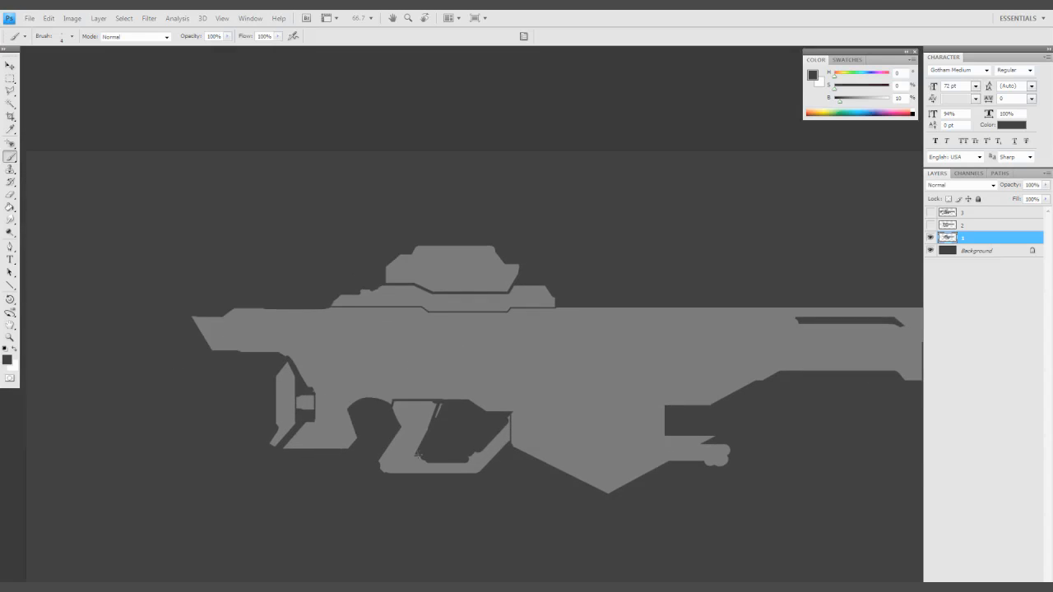
# Cut a thin dark line through the base of the pistol grip and repaint the trigger in the sampled body gray
pyautogui.moveTo(418, 492); pyautogui.dragTo(411, 495)
pyautogui.keyDown('alt'); pyautogui.click(434, 409); pyautogui.keyUp('alt')
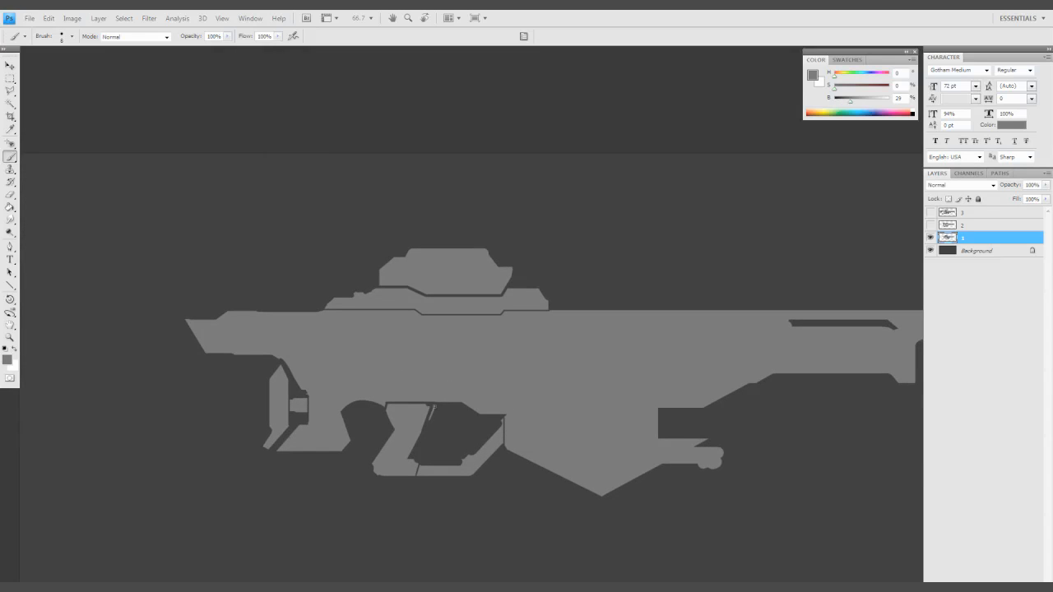
pyautogui.moveTo(431, 415)
pyautogui.mouseDown()
pyautogui.moveTo(411, 434)
pyautogui.moveTo(439, 416)
pyautogui.mouseUp()
pyautogui.keyDown('alt'); pyautogui.click(439, 419); pyautogui.keyUp('alt')
# Outline the pistol grip and its guard with the Polygonal Lasso and darken them by lowering the Hue/Saturation lightness, then deselect
pyautogui.press('l')
pyautogui.click(391, 419)
pyautogui.click(397, 407)
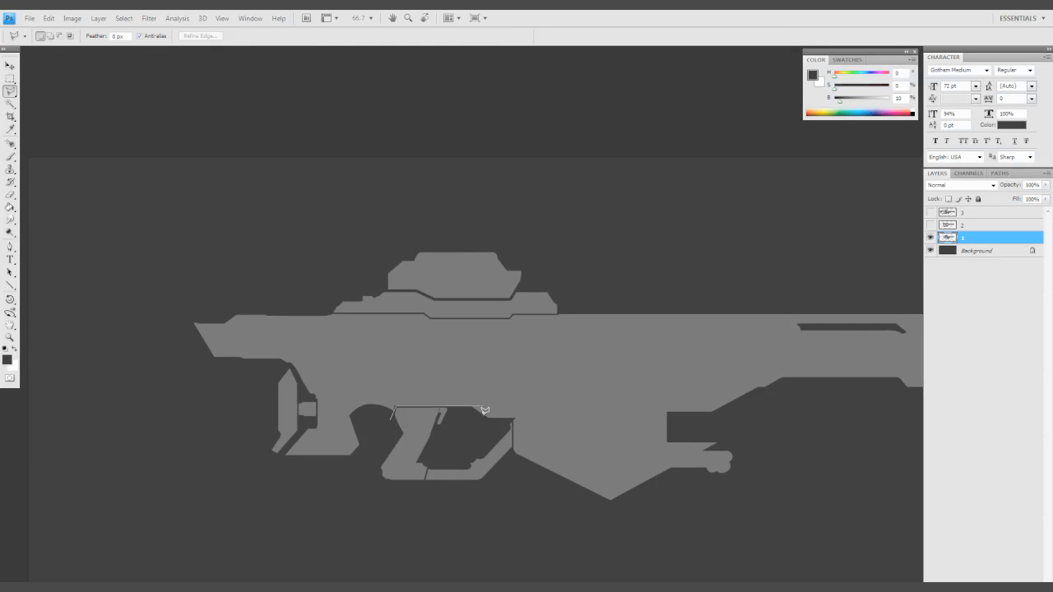
pyautogui.click(514, 478)
pyautogui.click(445, 516)
pyautogui.click(385, 516)
pyautogui.click(372, 457)
pyautogui.click(392, 418)
pyautogui.hotkey('ctrl', 'u')
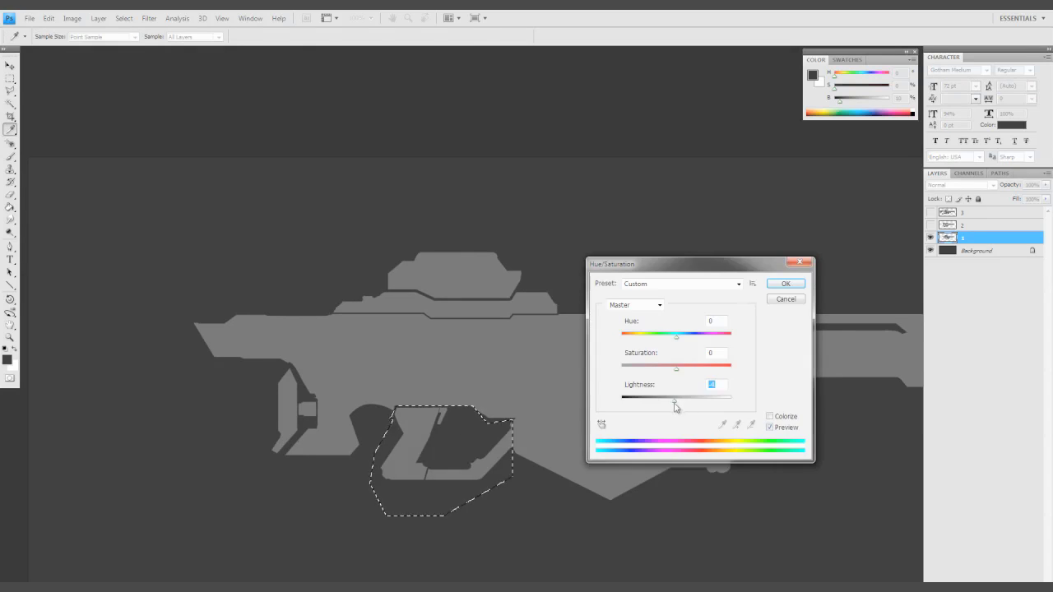
pyautogui.moveTo(676, 401); pyautogui.dragTo(658, 401)
pyautogui.click(774, 280)
pyautogui.hotkey('ctrl', 'd')
# Select the small connector between the stock and butt pad, darken it with Hue/Saturation and deselect
pyautogui.moveTo(417, 322); pyautogui.dragTo(445, 329)
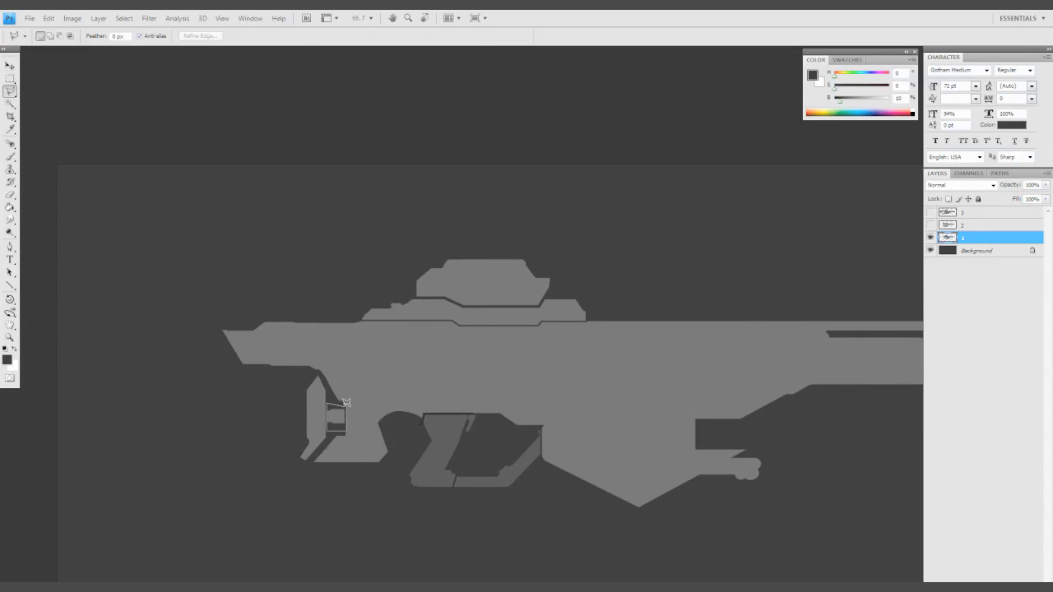
pyautogui.hotkey('ctrl', 'u')
pyautogui.press('Return')
pyautogui.hotkey('ctrl', 'd')
# Separate the front protrusion from the magazine with a thin dark line and erase the protrusion's rounded tip
pyautogui.moveTo(647, 459); pyautogui.dragTo(493, 428)
pyautogui.press('b')
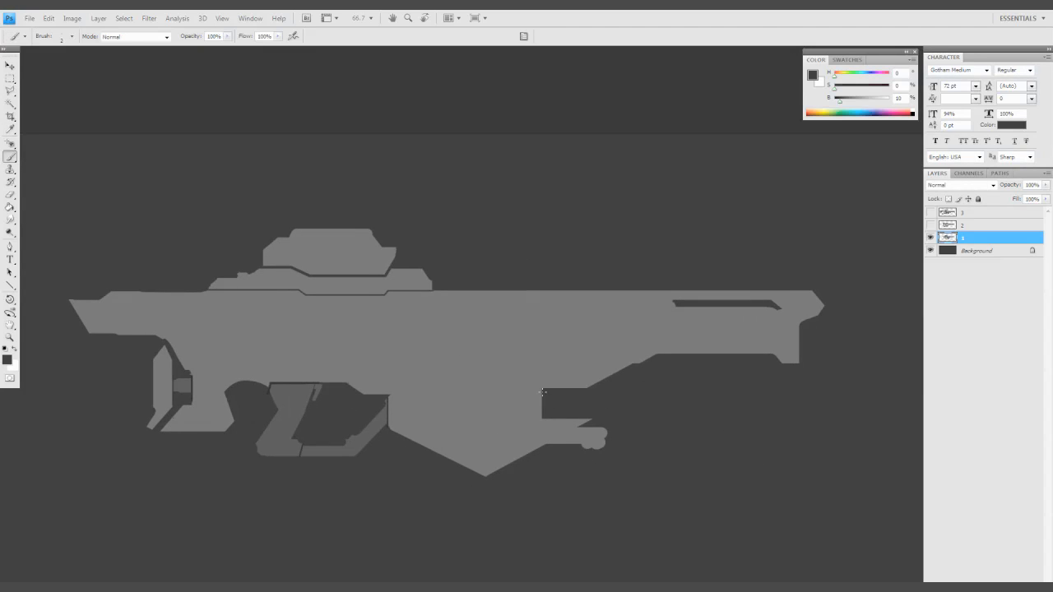
pyautogui.press('e')
pyautogui.moveTo(605, 448); pyautogui.dragTo(582, 446)
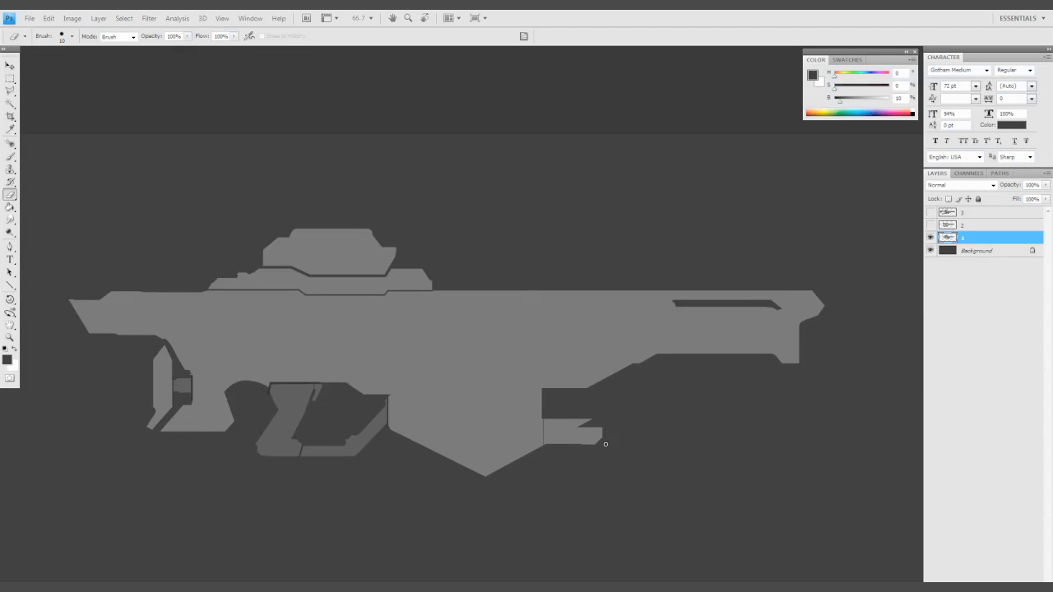
# Refine the protrusion's upper edge and paint small gray details in the notch above it, separating them with a thin dark line
pyautogui.press('b')
pyautogui.keyDown('alt'); pyautogui.click(586, 434); pyautogui.keyUp('alt')
pyautogui.moveTo(588, 432)
pyautogui.mouseDown()
pyautogui.moveTo(605, 444)
pyautogui.moveTo(560, 421)
pyautogui.moveTo(583, 420)
pyautogui.mouseUp()
pyautogui.moveTo(582, 406); pyautogui.dragTo(614, 405)
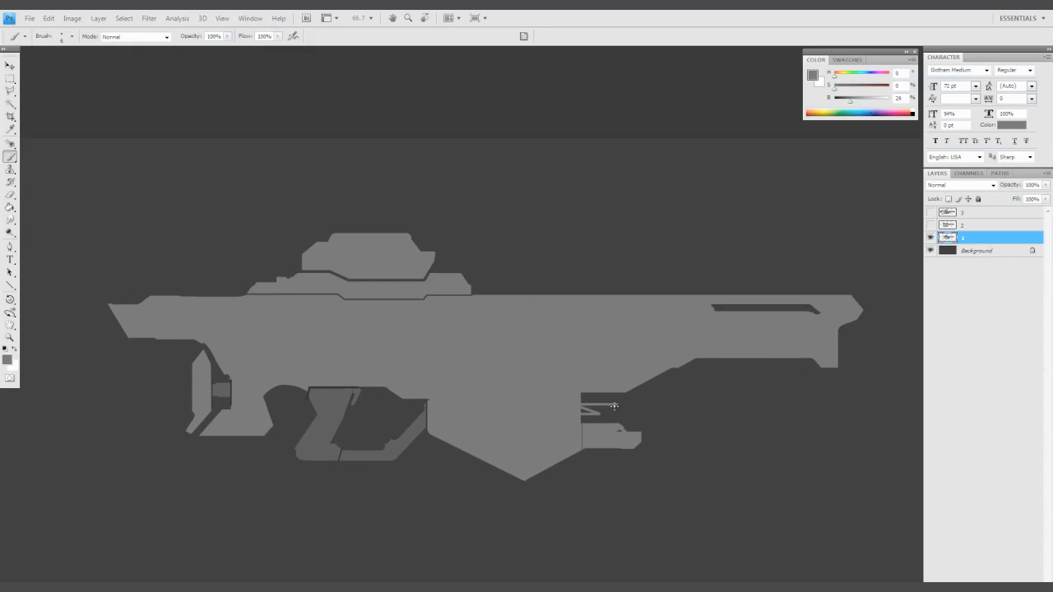
pyautogui.keyDown('alt'); pyautogui.click(608, 402); pyautogui.keyUp('alt')
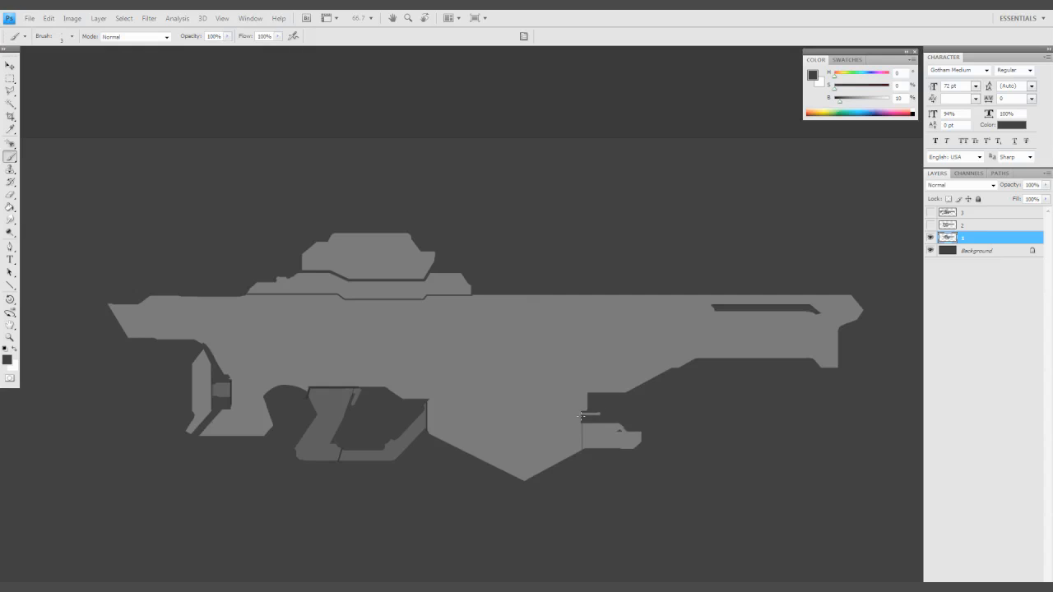
pyautogui.moveTo(627, 394); pyautogui.dragTo(611, 408)
# Draw thin dark panel lines following the stock's rear and lower contour and a vertical line down the butt pad
pyautogui.moveTo(437, 441); pyautogui.dragTo(486, 483)
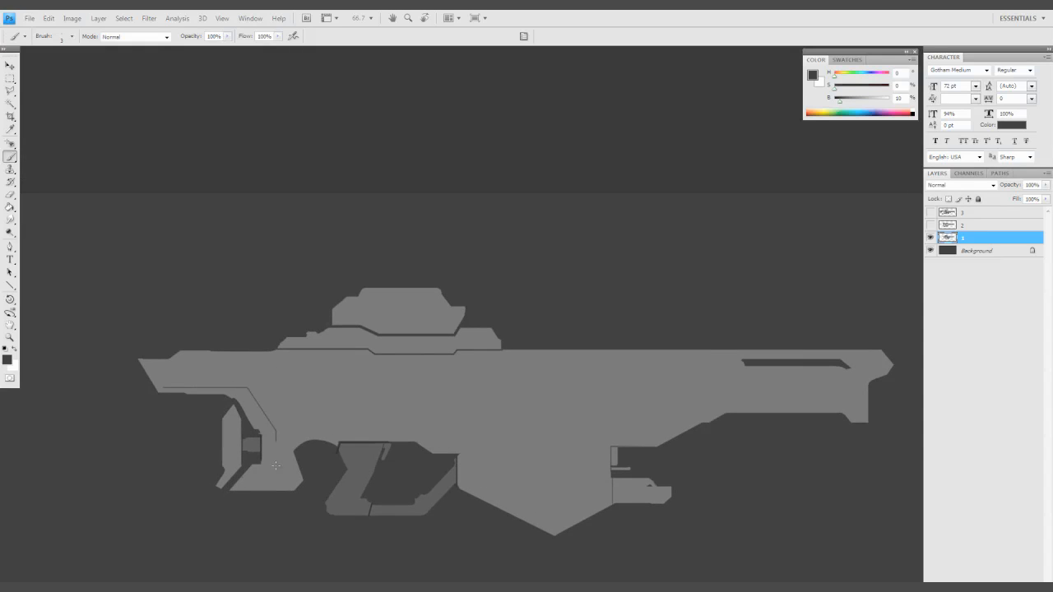
pyautogui.keyDown('shift'); pyautogui.click(145, 360); pyautogui.keyUp('shift')
pyautogui.moveTo(283, 465); pyautogui.dragTo(308, 434)
pyautogui.click(251, 381)
pyautogui.keyDown('shift'); pyautogui.click(251, 434); pyautogui.keyUp('shift')
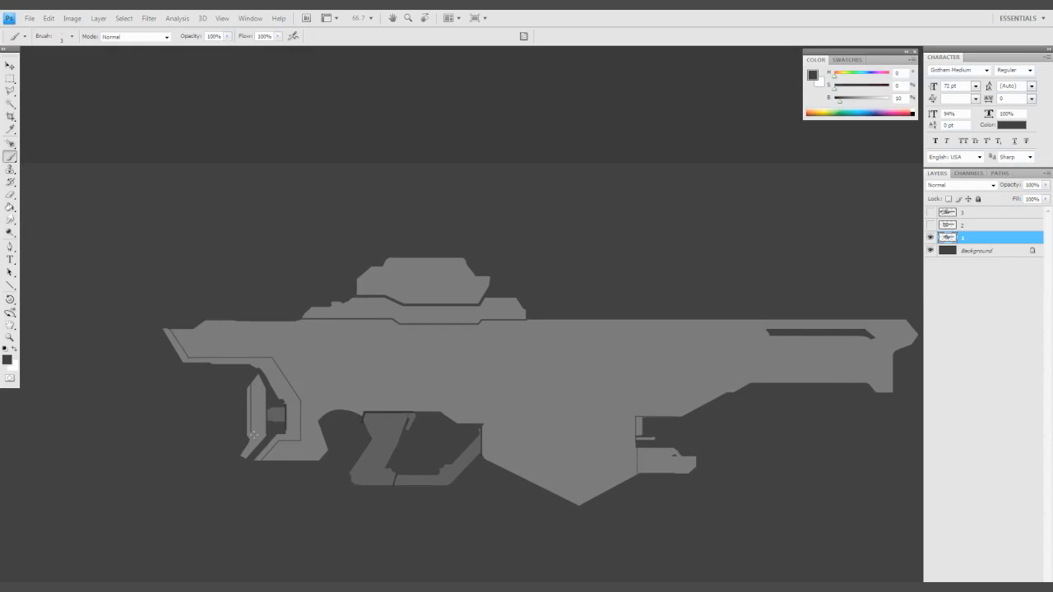
# Return to the windowed screen mode and draw a thin stepped panel line along the upper stock towards the scope rail
pyautogui.moveTo(383, 465)
pyautogui.mouseDown()
pyautogui.moveTo(361, 500)
pyautogui.moveTo(309, 477)
pyautogui.mouseUp()
pyautogui.press('f')
pyautogui.press('f')
pyautogui.press('z')
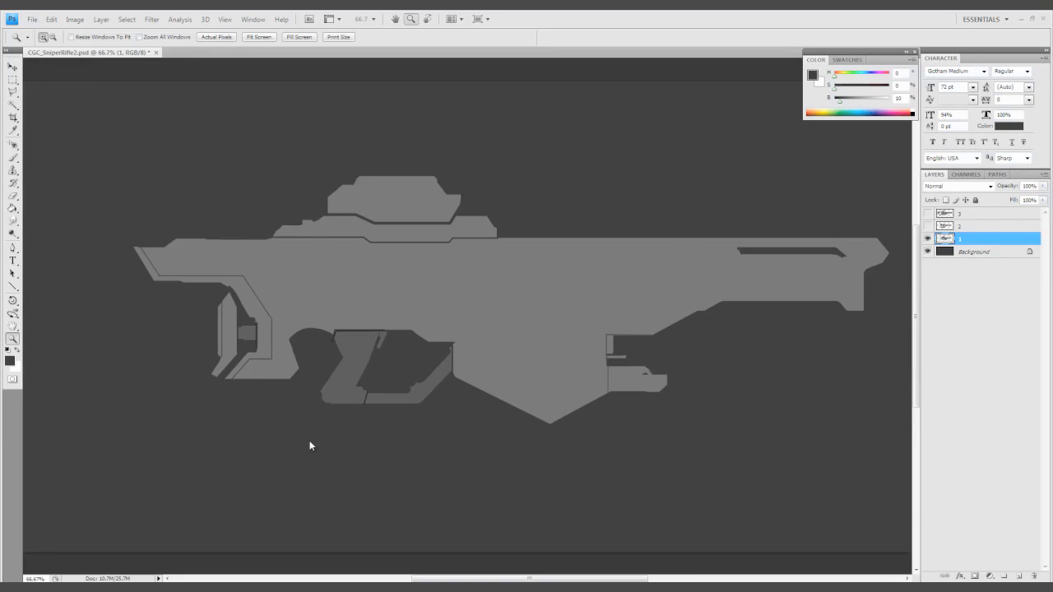
pyautogui.press('Escape')
pyautogui.moveTo(348, 431); pyautogui.dragTo(459, 430)
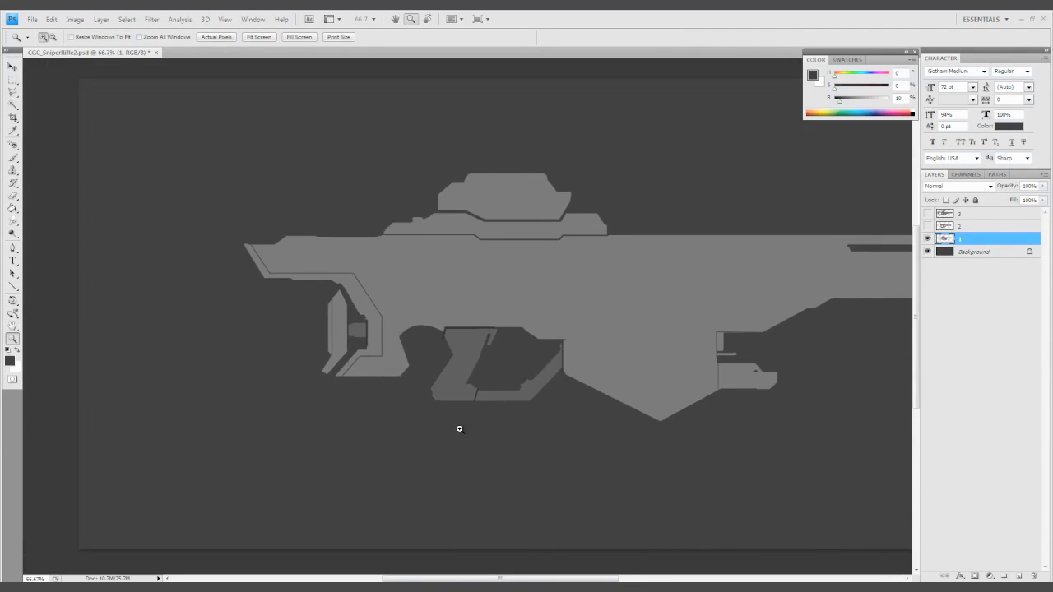
pyautogui.click(447, 372)
pyautogui.press('b')
pyautogui.moveTo(310, 285); pyautogui.dragTo(400, 369)
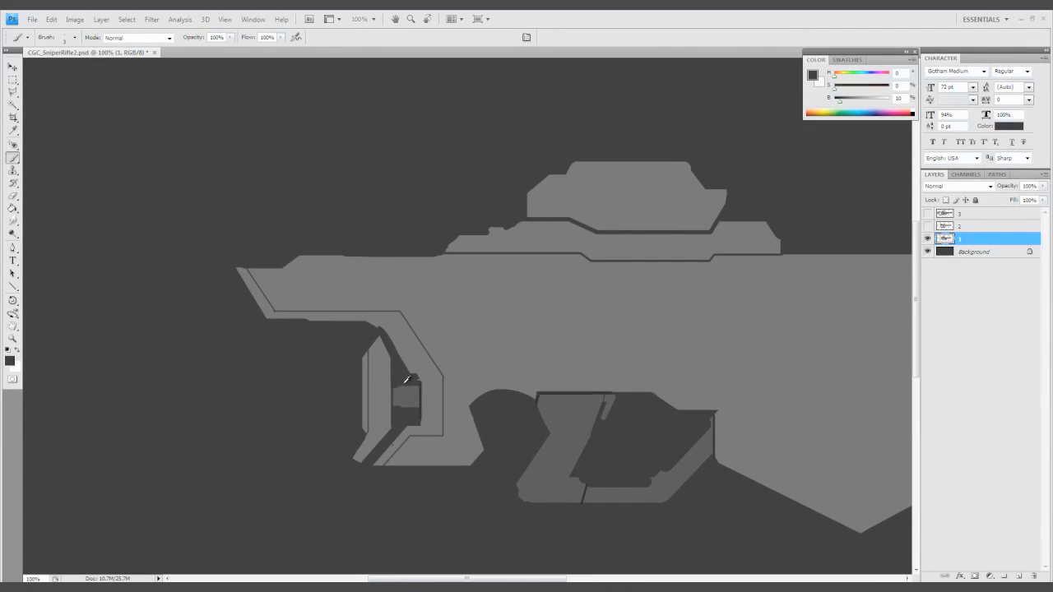
pyautogui.moveTo(332, 282); pyautogui.dragTo(596, 262)
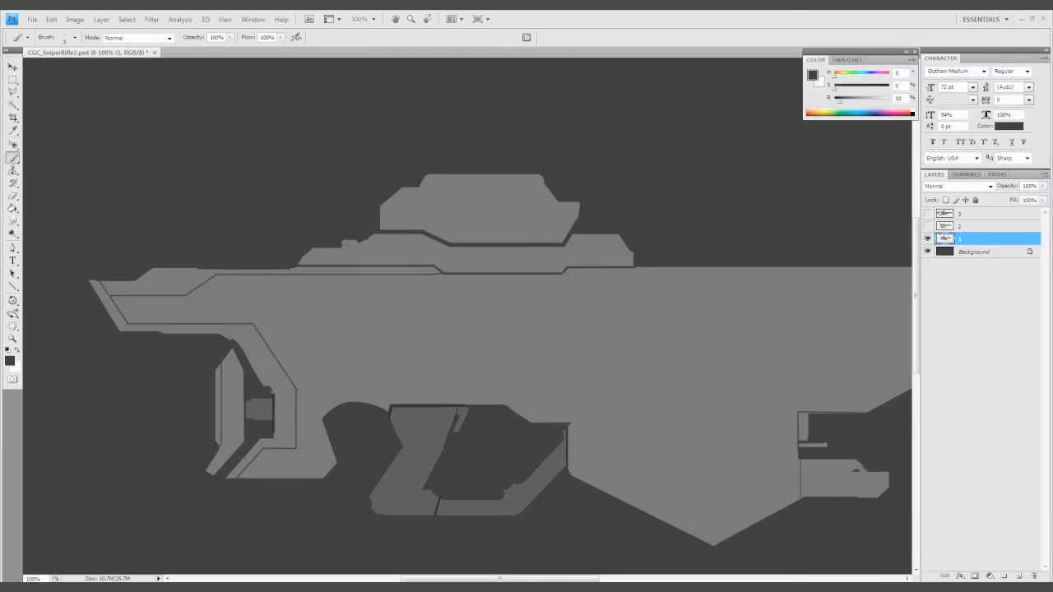
# Continue the panel line past the scope rail and run two parallel lines along the barrel to the muzzle slot
pyautogui.moveTo(650, 284); pyautogui.dragTo(497, 273)
pyautogui.keyDown('shift'); pyautogui.click(589, 283); pyautogui.keyUp('shift')
pyautogui.moveTo(823, 272); pyautogui.dragTo(577, 292)
pyautogui.keyDown('shift'); pyautogui.click(729, 290); pyautogui.keyUp('shift')
pyautogui.keyDown('shift'); pyautogui.click(381, 299); pyautogui.keyUp('shift')
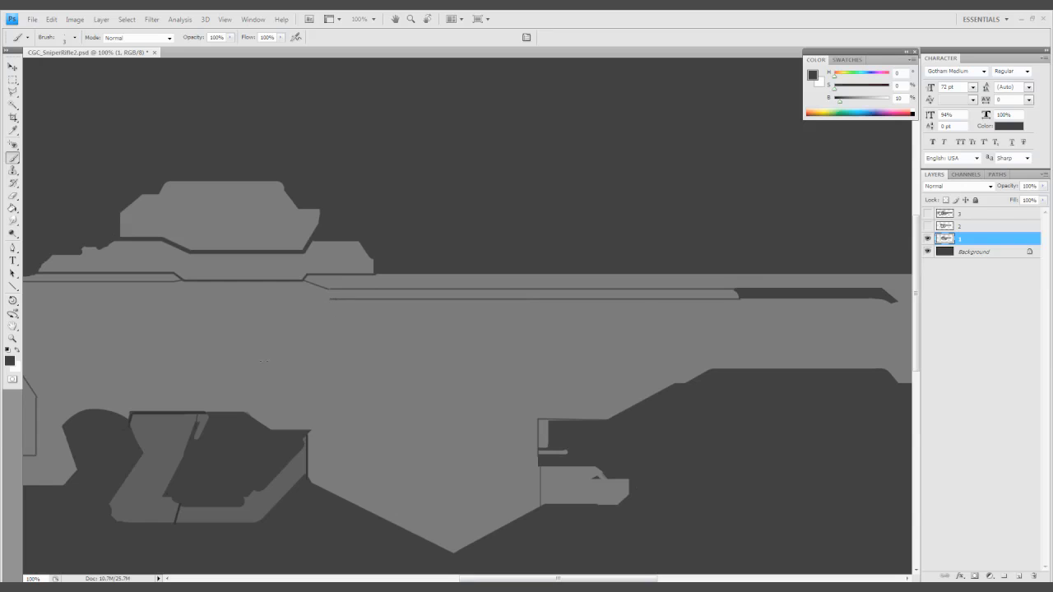
# Draw a panel line diagonally down the receiver and back above the pistol grip, shortening its rear end with the body gray
pyautogui.moveTo(264, 360)
pyautogui.mouseDown()
pyautogui.moveTo(412, 346)
pyautogui.moveTo(527, 296)
pyautogui.mouseUp()
pyautogui.keyDown('shift'); pyautogui.click(333, 324); pyautogui.keyUp('shift')
pyautogui.keyDown('alt'); pyautogui.click(337, 351); pyautogui.keyUp('alt')
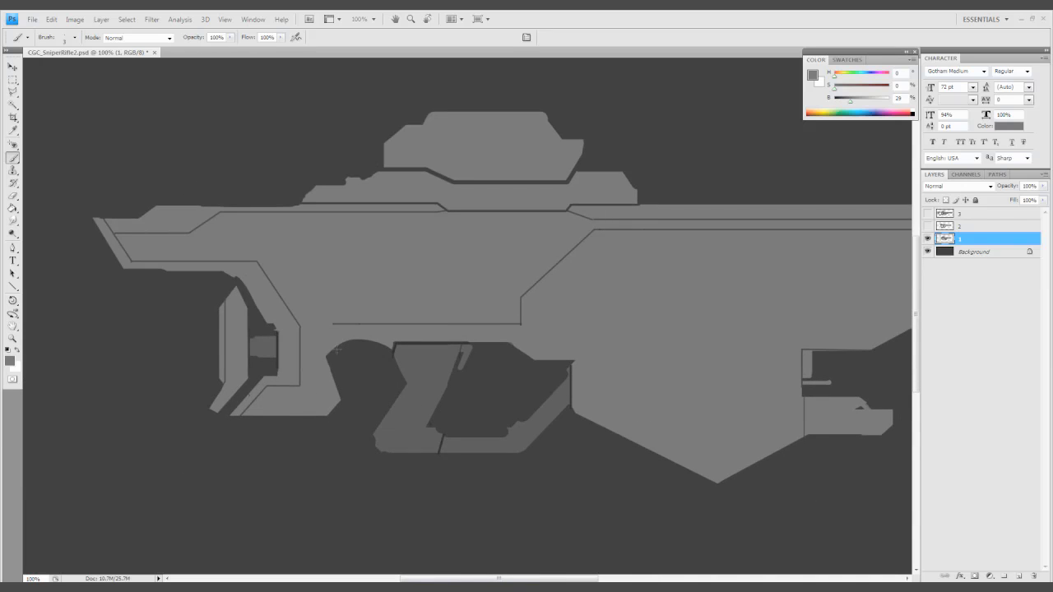
pyautogui.press(']')
pyautogui.press(']')
pyautogui.press(']')
pyautogui.keyDown('shift'); pyautogui.click(404, 324); pyautogui.keyUp('shift')
# Paint a thicker dark outline around the curved cutout between the stock and the pistol grip
pyautogui.keyDown('alt'); pyautogui.click(357, 368); pyautogui.keyUp('alt')
pyautogui.click(336, 401)
pyautogui.keyDown('shift'); pyautogui.click(316, 353); pyautogui.keyUp('shift')
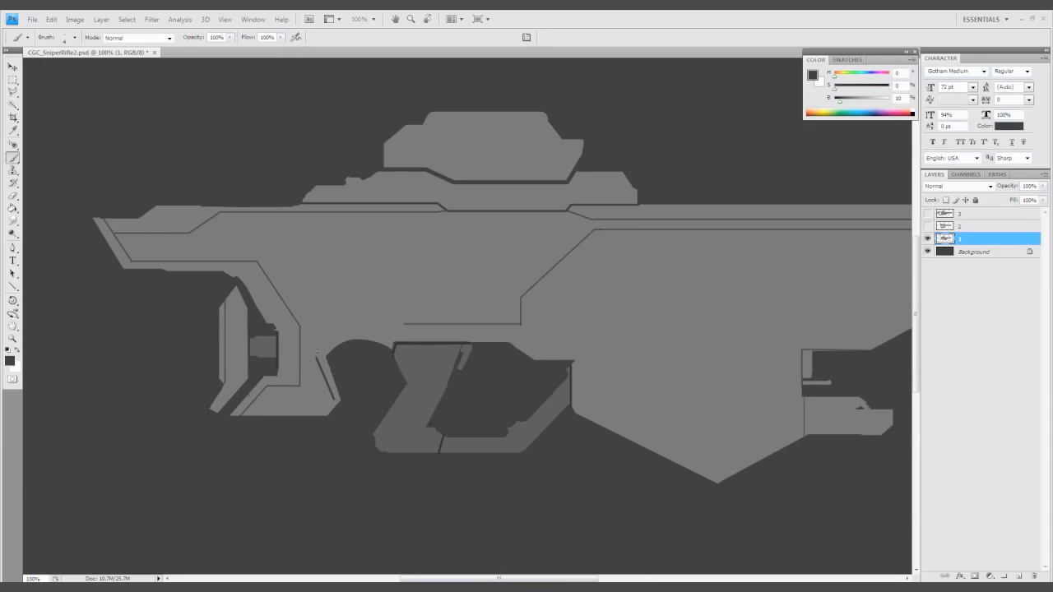
pyautogui.moveTo(317, 352)
pyautogui.mouseDown()
pyautogui.moveTo(387, 339)
pyautogui.moveTo(394, 354)
pyautogui.mouseUp()
pyautogui.moveTo(315, 360); pyautogui.dragTo(345, 373)
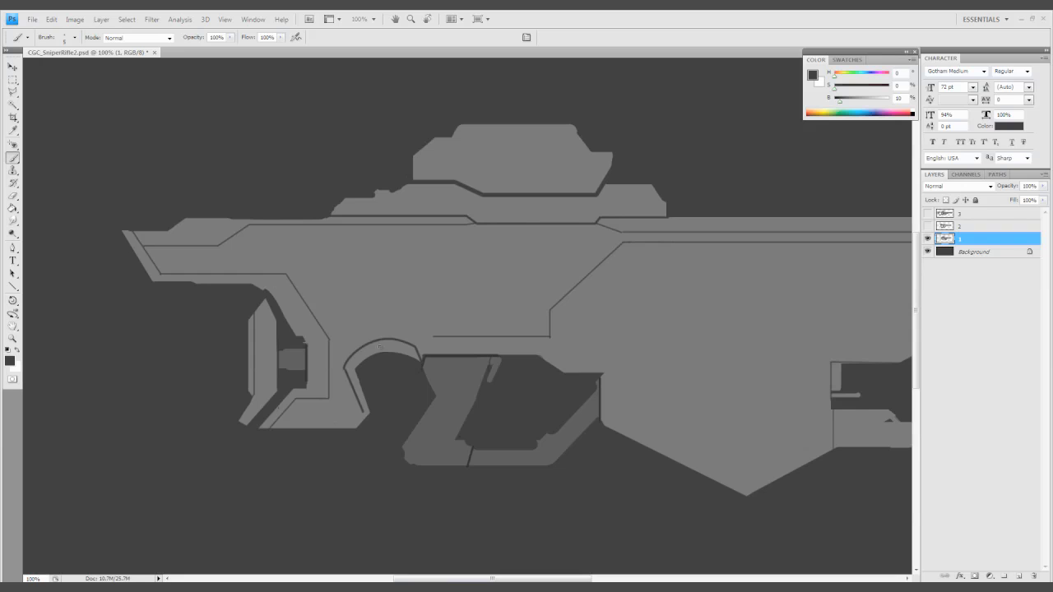
# Paint a row of evenly spaced dark dots between the two barrel lines using the brush spacing settings
pyautogui.moveTo(631, 251)
pyautogui.mouseDown()
pyautogui.moveTo(388, 345)
pyautogui.moveTo(781, 330)
pyautogui.mouseUp()
pyautogui.press('F5')
pyautogui.click(208, 246)
pyautogui.press('[')
pyautogui.press('F5')
pyautogui.hotkey('ctrl', '-')
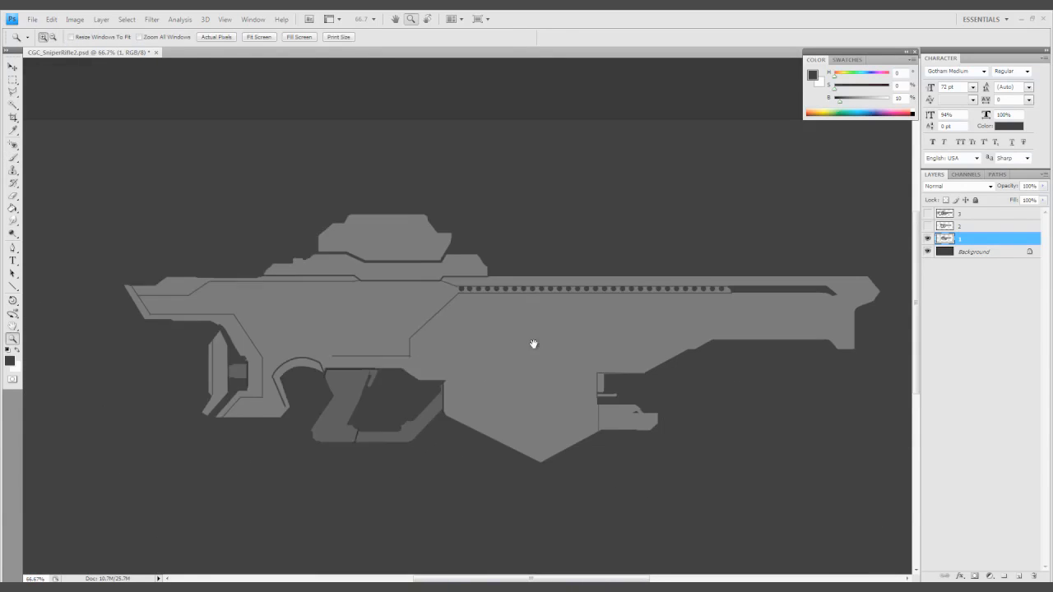
pyautogui.press('F5')
pyautogui.moveTo(280, 383); pyautogui.dragTo(262, 393)
pyautogui.press('F5')
# Add short, thick dark accents on the diagonal segments of the upper and lower stock panel lines
pyautogui.press('[')
pyautogui.press('[')
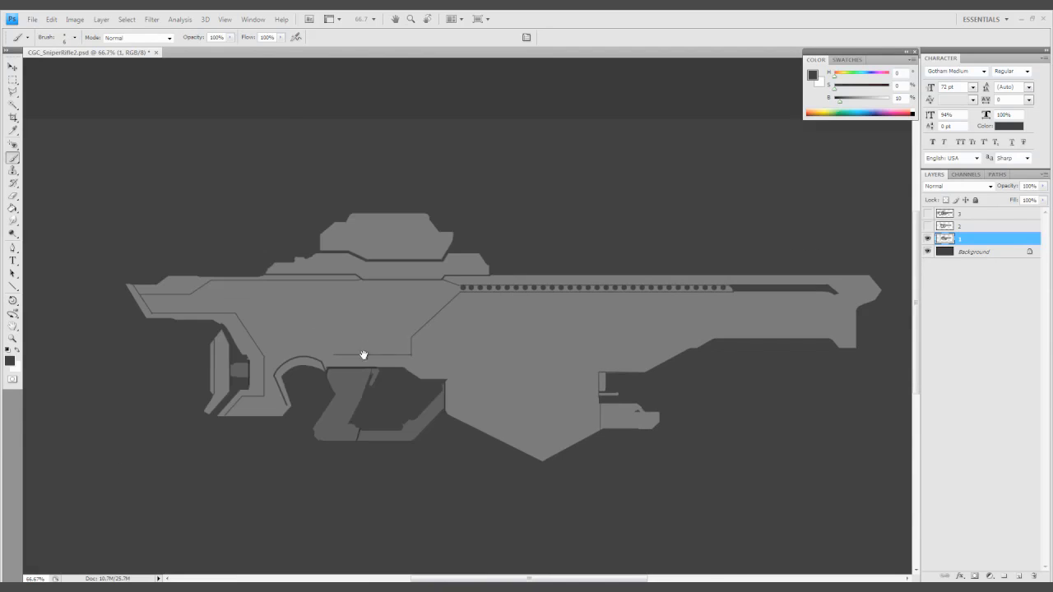
pyautogui.scroll(2, 177, 295)
pyautogui.keyDown('shift'); pyautogui.click(271, 259); pyautogui.keyUp('shift')
pyautogui.moveTo(272, 258); pyautogui.dragTo(260, 194)
pyautogui.click(398, 366)
pyautogui.keyDown('shift'); pyautogui.click(425, 402); pyautogui.keyUp('shift')
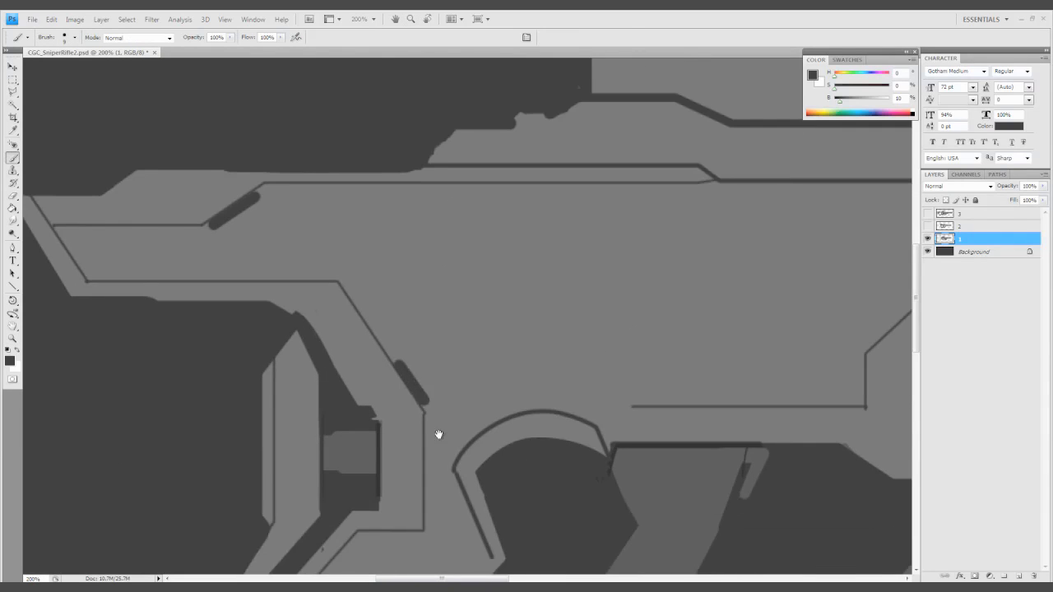
# Extend the thin receiver line backward over the curved cutout towards the stock's panel line
pyautogui.moveTo(436, 433); pyautogui.dragTo(419, 382)
pyautogui.moveTo(472, 360); pyautogui.dragTo(420, 400)
pyautogui.keyDown('shift'); pyautogui.click(457, 401); pyautogui.keyUp('shift')
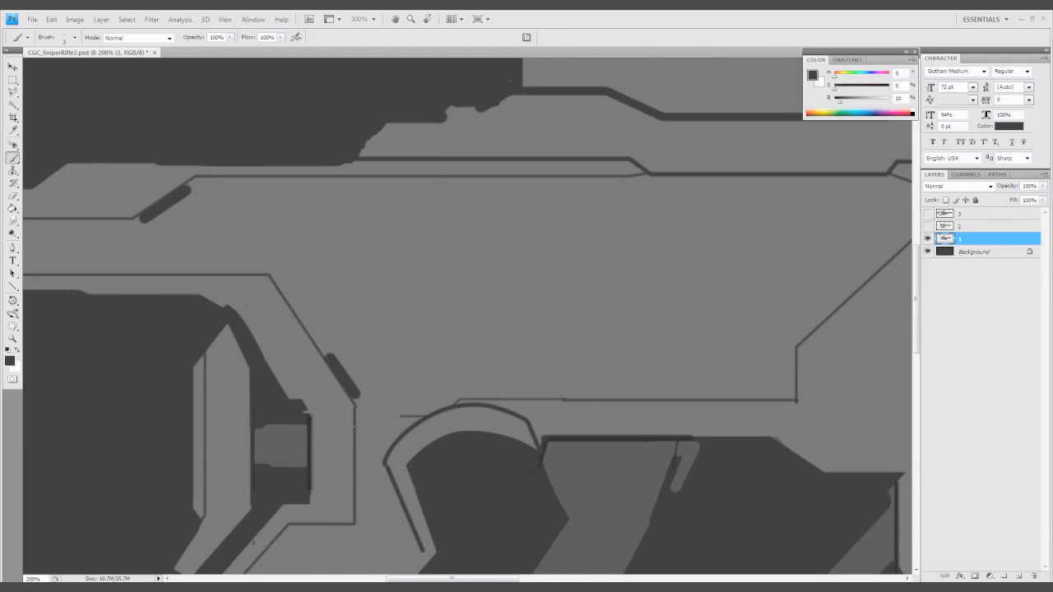
# Draw a dark dividing line between the magazine and the body, rising to meet the front notch
pyautogui.scroll(-1, 398, 435)
pyautogui.scroll(-1, 395, 447)
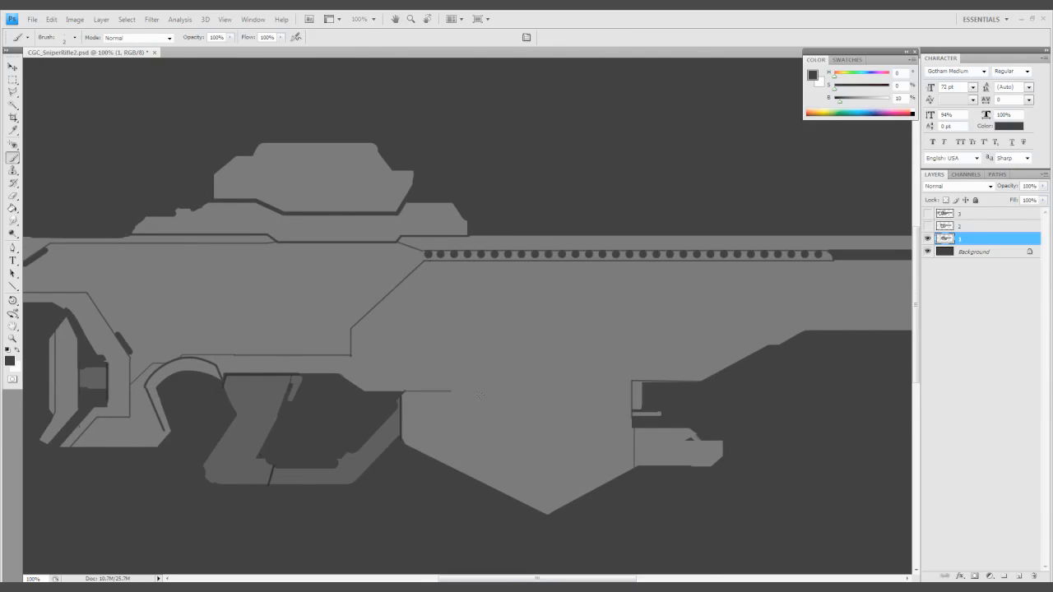
pyautogui.keyDown('shift'); pyautogui.click(632, 381); pyautogui.keyUp('shift')
pyautogui.moveTo(632, 381); pyautogui.dragTo(658, 384)
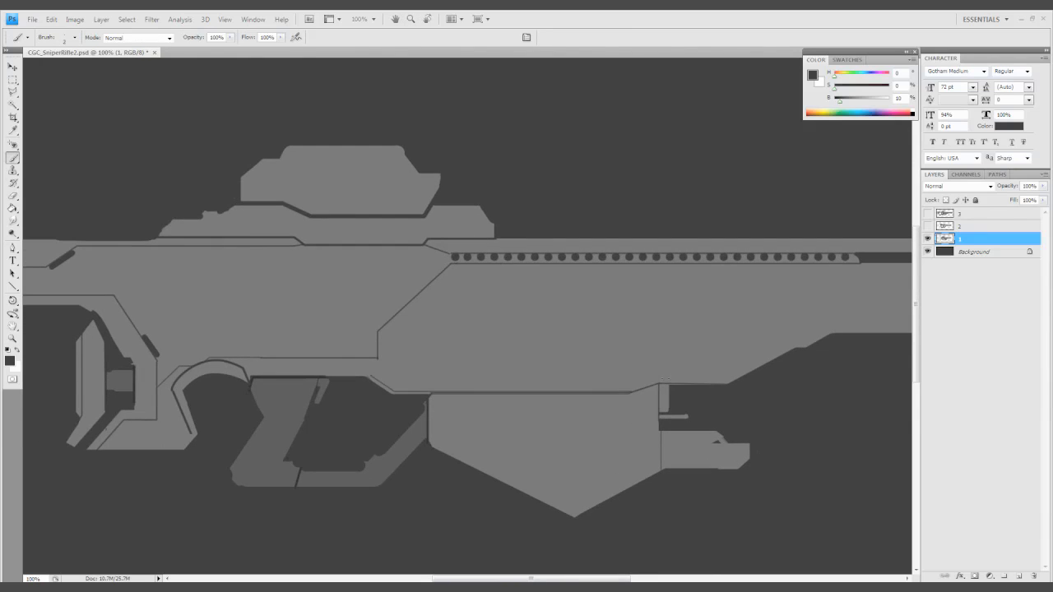
# Add parallel panel lines above the pistol grip, a small rectangle at the receiver line's corner, and dark accents on the butt pad
pyautogui.keyDown('shift'); pyautogui.click(365, 370); pyautogui.keyUp('shift')
pyautogui.keyDown('shift'); pyautogui.click(301, 370); pyautogui.keyUp('shift')
pyautogui.keyDown('shift'); pyautogui.click(392, 363); pyautogui.keyUp('shift')
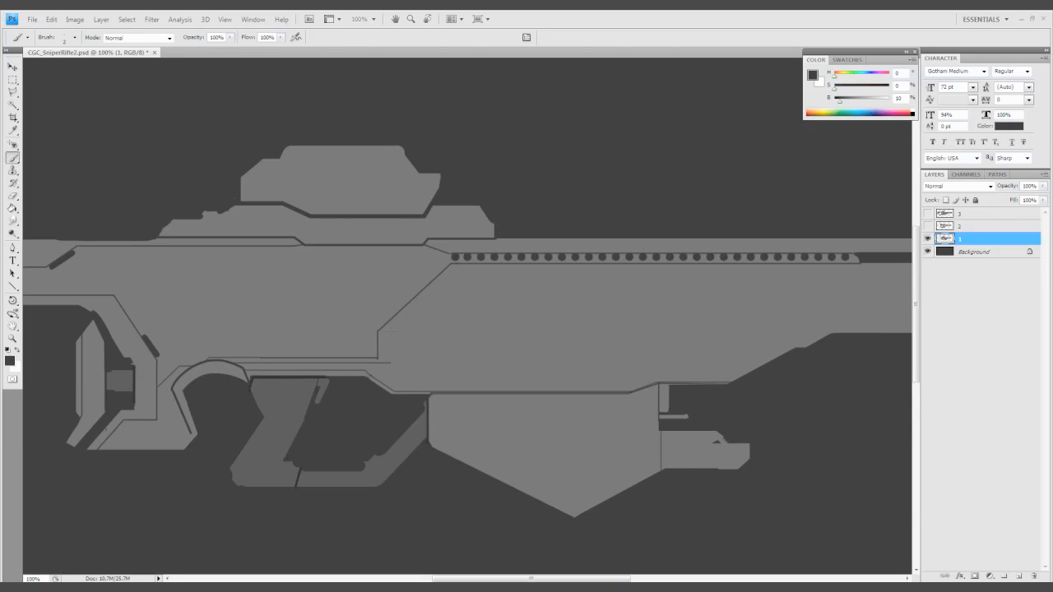
pyautogui.moveTo(397, 370); pyautogui.dragTo(671, 426)
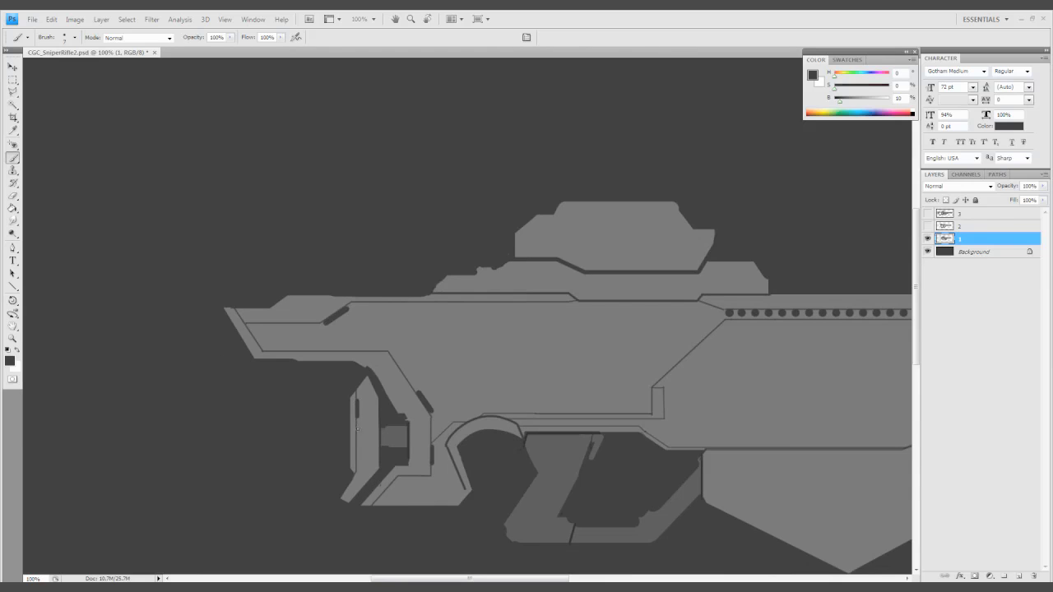
pyautogui.moveTo(357, 463); pyautogui.dragTo(232, 451)
# Select the scope's base with the Polygonal Lasso, darken it by lowering the Hue/Saturation lightness and deselect
pyautogui.press('l')
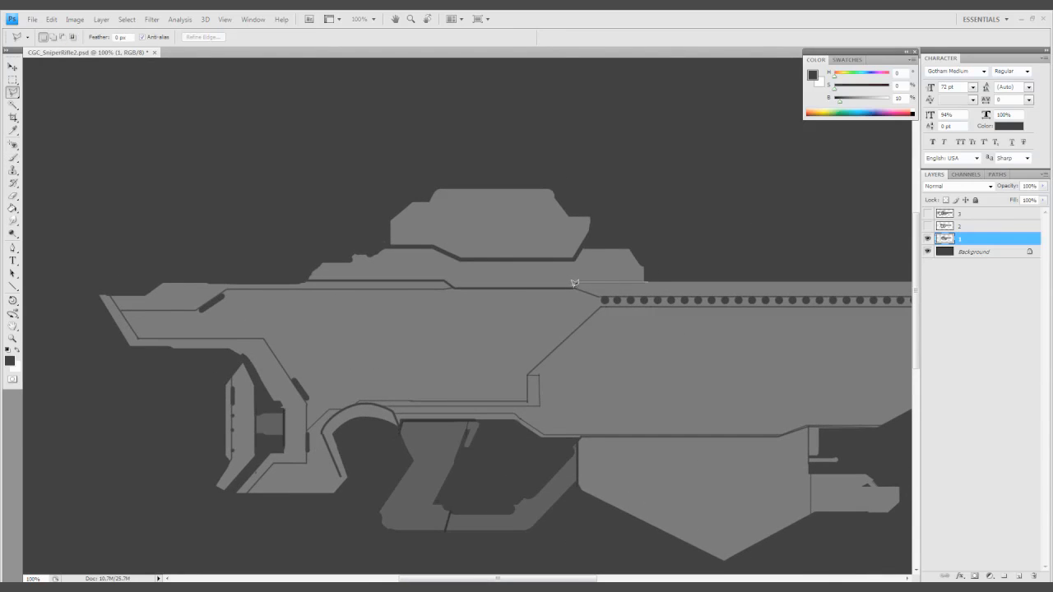
pyautogui.moveTo(574, 283)
pyautogui.mouseDown()
pyautogui.moveTo(449, 284)
pyautogui.moveTo(312, 260)
pyautogui.moveTo(443, 247)
pyautogui.moveTo(566, 255)
pyautogui.mouseUp()
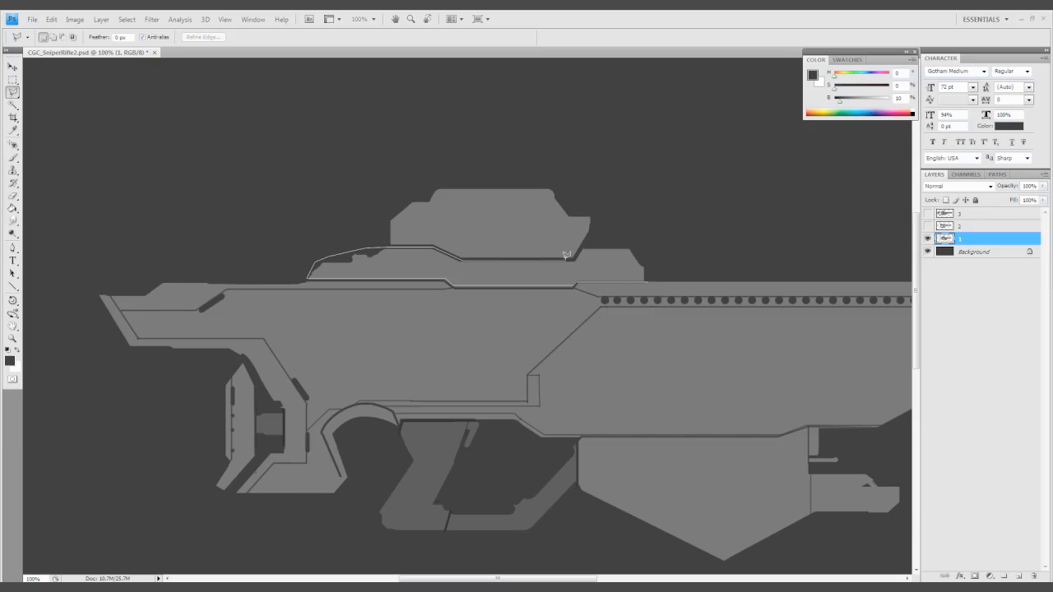
pyautogui.click(574, 260)
pyautogui.click(655, 241)
pyautogui.click(649, 282)
pyautogui.hotkey('ctrl', 'u')
pyautogui.moveTo(673, 403); pyautogui.dragTo(660, 402)
pyautogui.press('Return')
pyautogui.hotkey('ctrl', 'd')
# Paint over the row of barrel dots with the sampled body gray and add small gray details inside the muzzle slot
pyautogui.keyDown('alt'); pyautogui.click(566, 389); pyautogui.keyUp('alt')
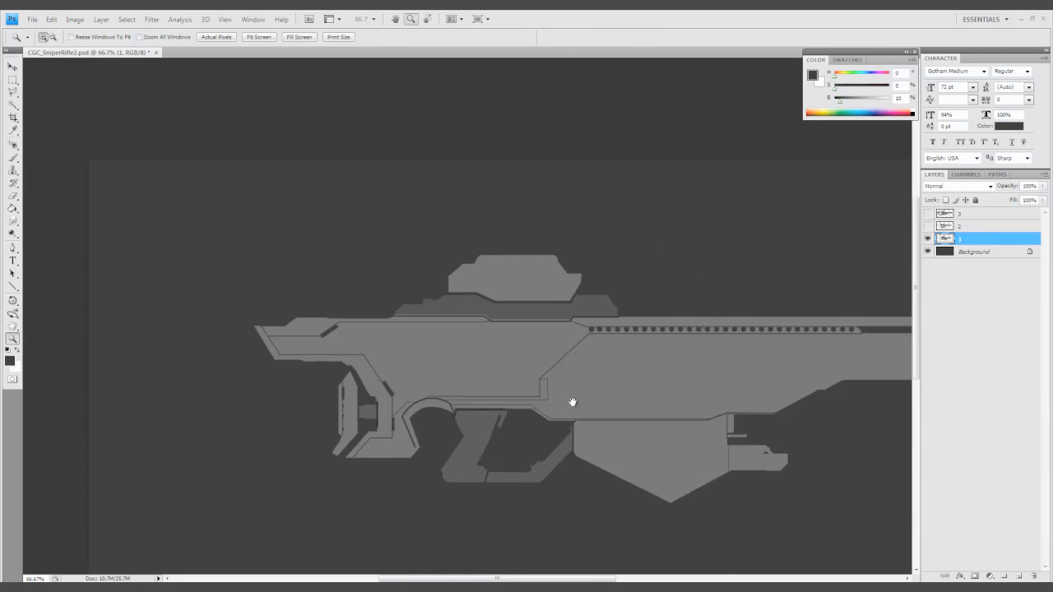
pyautogui.click(572, 402)
pyautogui.moveTo(579, 409); pyautogui.dragTo(440, 415)
pyautogui.press('e')
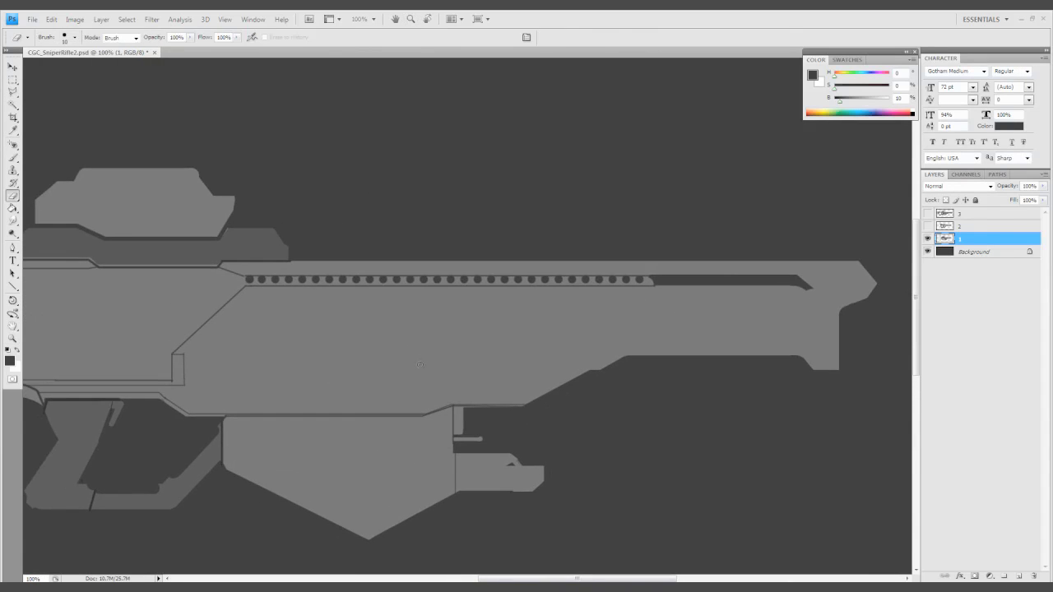
pyautogui.press('b')
pyautogui.keyDown('alt'); pyautogui.click(248, 280); pyautogui.keyUp('alt')
pyautogui.moveTo(270, 279); pyautogui.dragTo(650, 279)
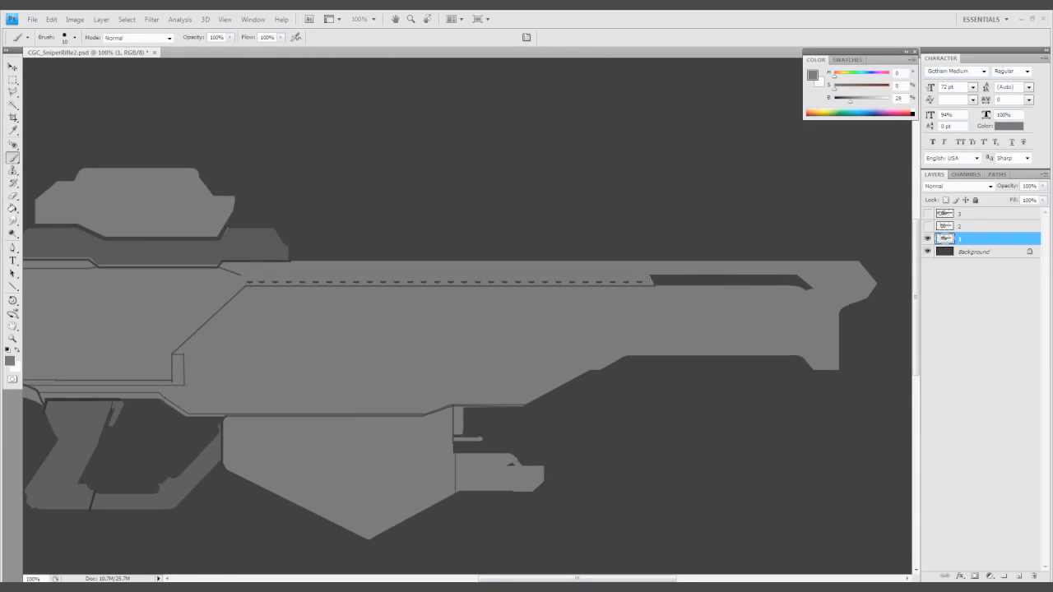
pyautogui.press('super')
pyautogui.click(667, 280)
pyautogui.moveTo(777, 287); pyautogui.dragTo(706, 308)
# Select the lower barrel strip with the Polygonal Lasso and shade it with a downward-fading gradient in the sampled dark gray, then deselect
pyautogui.press('l')
pyautogui.click(771, 330)
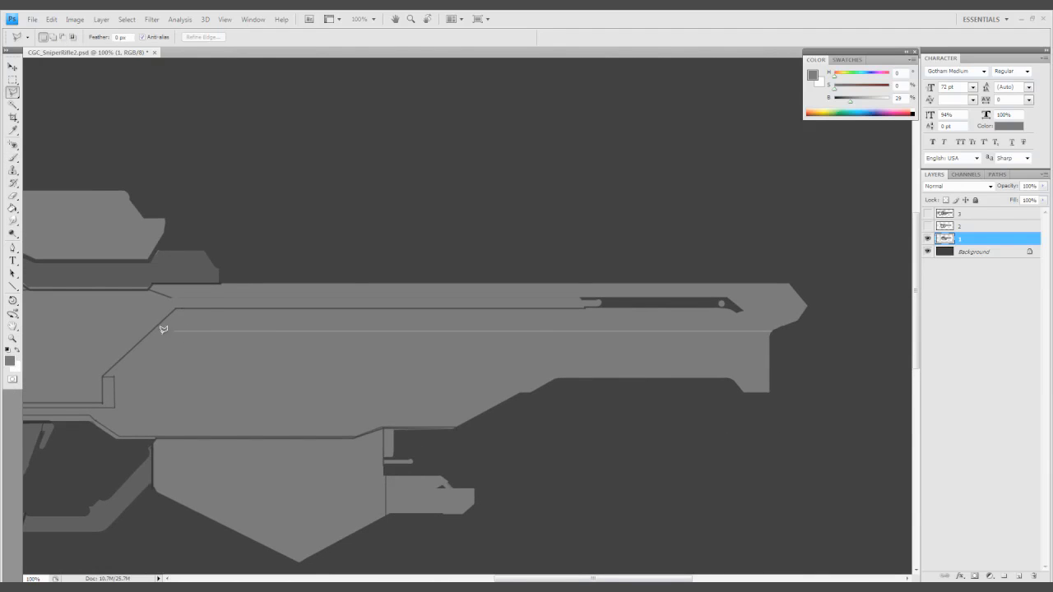
pyautogui.click(153, 331)
pyautogui.click(102, 376)
pyautogui.click(731, 376)
pyautogui.doubleClick(773, 391)
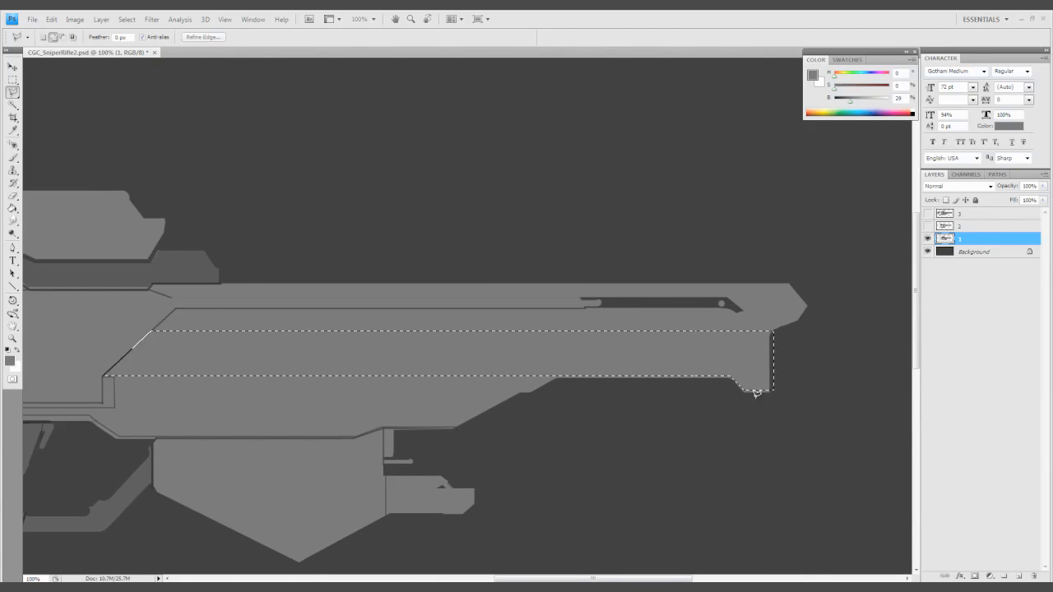
pyautogui.press('g')
pyautogui.hotkey('ctrl', 'g')
pyautogui.hotkey('ctrl', 'z')
pyautogui.hotkey('shift', 'g')
pyautogui.keyDown('alt'); pyautogui.click(537, 276); pyautogui.keyUp('alt')
pyautogui.moveTo(537, 284); pyautogui.dragTo(531, 388)
pyautogui.hotkey('ctrl', 'd')
# Draw a thin dark panel line along the lower edge of the shaded barrel strip and a row of dark diagonal slashes at the muzzle tip
pyautogui.keyDown('alt'); pyautogui.click(524, 447); pyautogui.keyUp('alt')
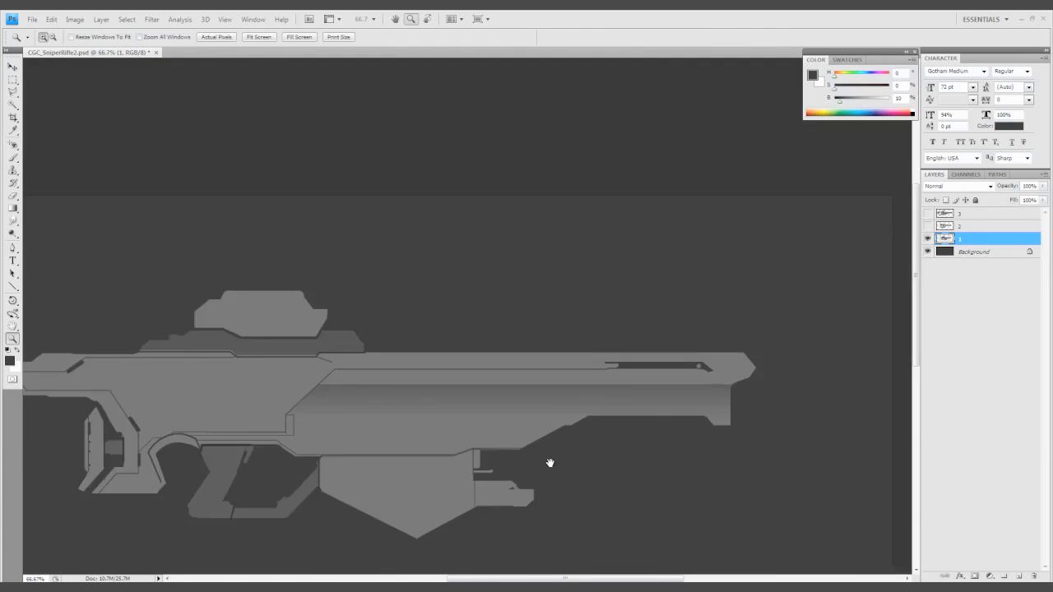
pyautogui.click(550, 463)
pyautogui.press('b')
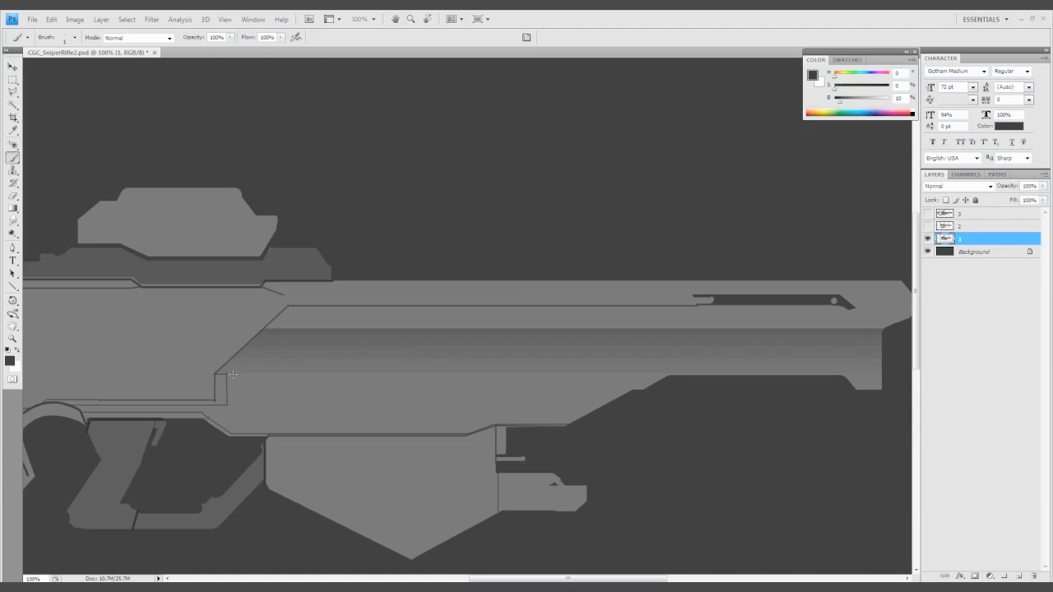
pyautogui.moveTo(232, 375); pyautogui.dragTo(841, 375)
pyautogui.moveTo(262, 327)
pyautogui.mouseDown()
pyautogui.moveTo(753, 327)
pyautogui.moveTo(608, 369)
pyautogui.mouseUp()
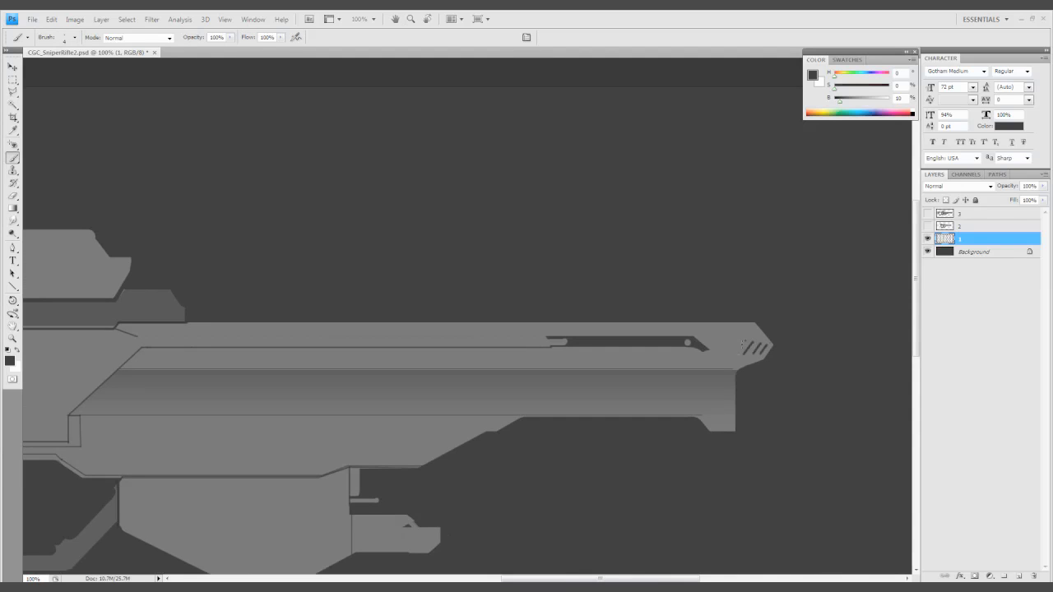
pyautogui.moveTo(746, 340); pyautogui.dragTo(738, 354)
pyautogui.moveTo(670, 386)
pyautogui.mouseDown()
pyautogui.moveTo(753, 352)
pyautogui.moveTo(546, 388)
pyautogui.mouseUp()
# Select a small rectangle protruding from the muzzle tip with the Polygonal Lasso, paint it light gray and deselect
pyautogui.keyDown('alt'); pyautogui.click(766, 330); pyautogui.keyUp('alt')
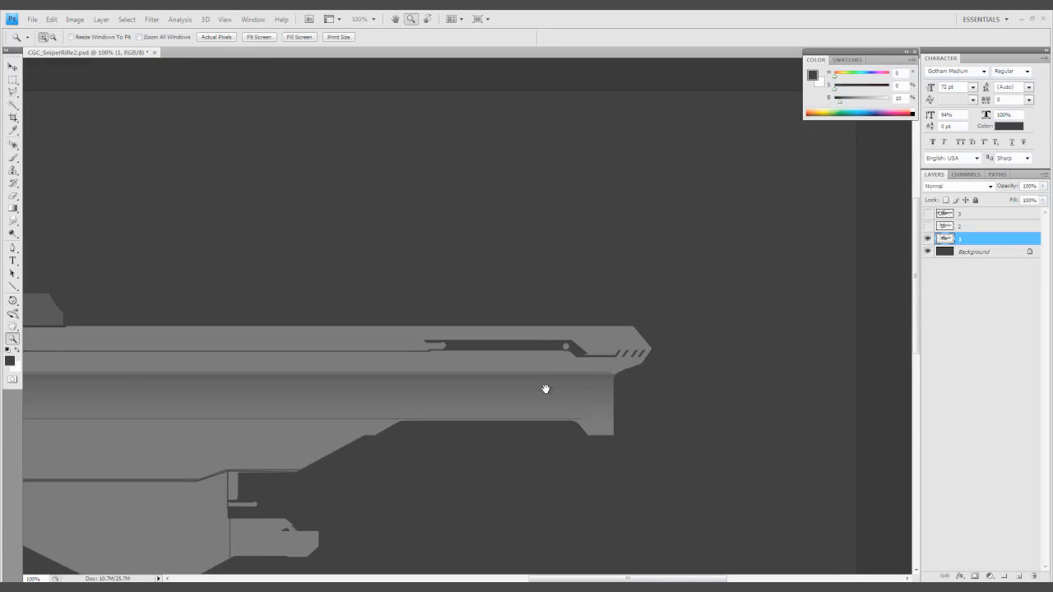
pyautogui.press('l')
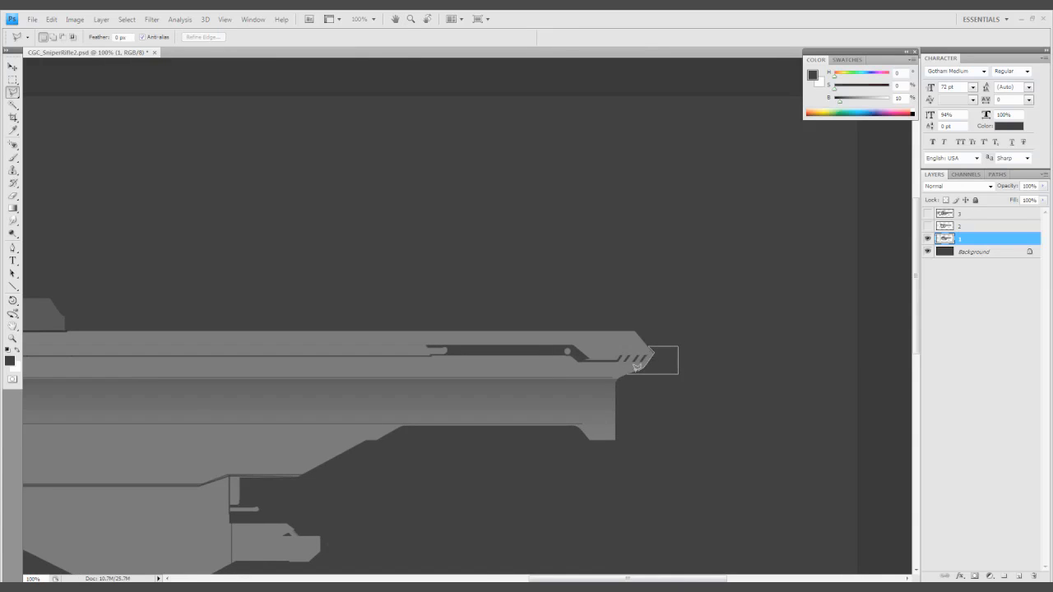
pyautogui.click(636, 367)
pyautogui.press('b')
pyautogui.keyDown('alt'); pyautogui.click(650, 371); pyautogui.keyUp('alt')
pyautogui.moveTo(663, 361); pyautogui.dragTo(510, 397)
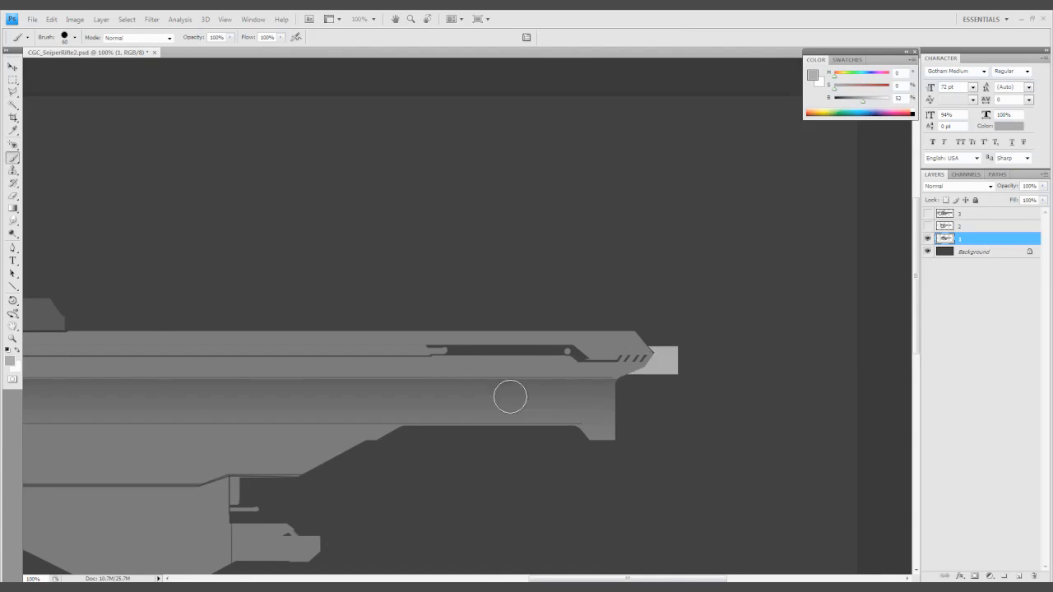
# Shrink the brush, sample the dark line color and draw curved and angled panel lines inside the pistol grip and along its rear edge
pyautogui.scroll(-3, 567, 397)
pyautogui.scroll(5, 463, 376)
pyautogui.press('[')
pyautogui.press('[')
pyautogui.press('[')
pyautogui.press('[')
pyautogui.press('[')
pyautogui.press('[')
pyautogui.press('[')
pyautogui.press('[')
pyautogui.press('[')
pyautogui.press('[')
pyautogui.press('[')
pyautogui.press('[')
pyautogui.keyDown('alt'); pyautogui.click(453, 239); pyautogui.keyUp('alt')
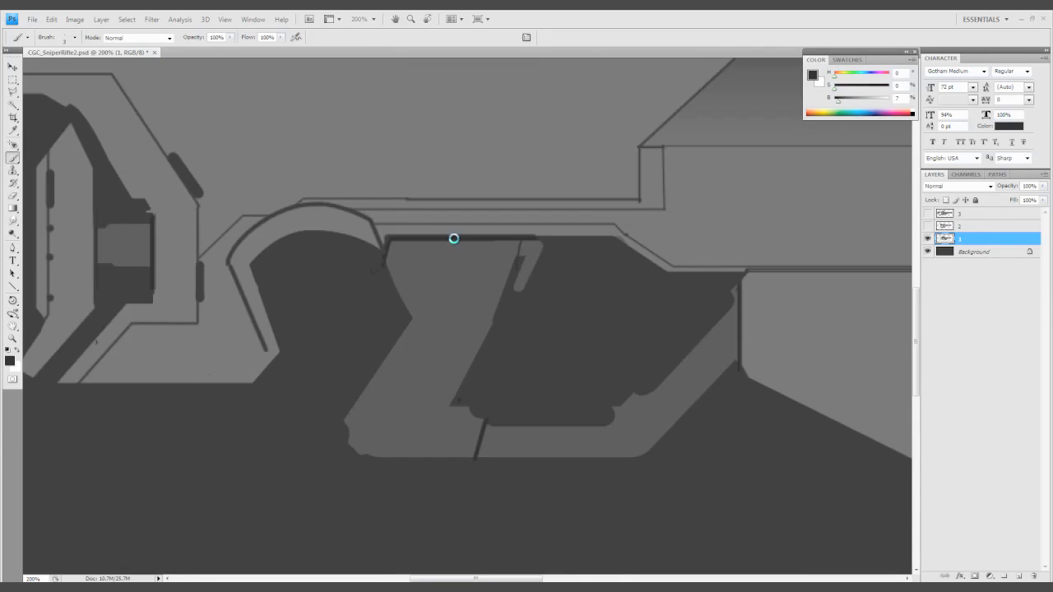
pyautogui.moveTo(423, 247); pyautogui.dragTo(411, 317)
pyautogui.moveTo(502, 293)
pyautogui.mouseDown()
pyautogui.moveTo(419, 386)
pyautogui.moveTo(471, 414)
pyautogui.mouseUp()
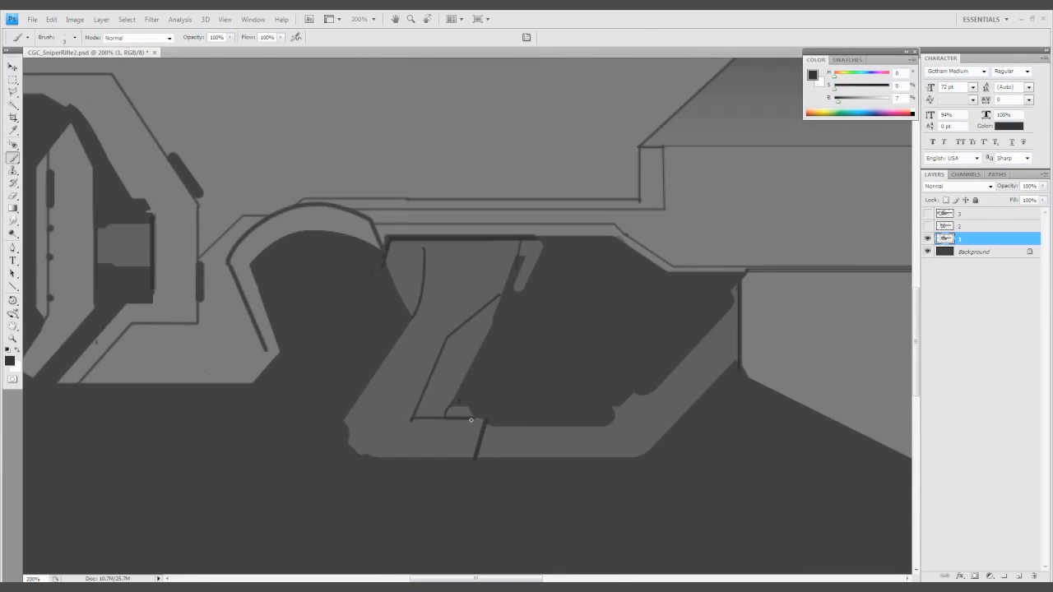
pyautogui.moveTo(347, 422); pyautogui.dragTo(416, 323)
# Add a small corner detail at the grip's base and thin dark panel lines along the trigger guard
pyautogui.hscroll(5, 436, 369)
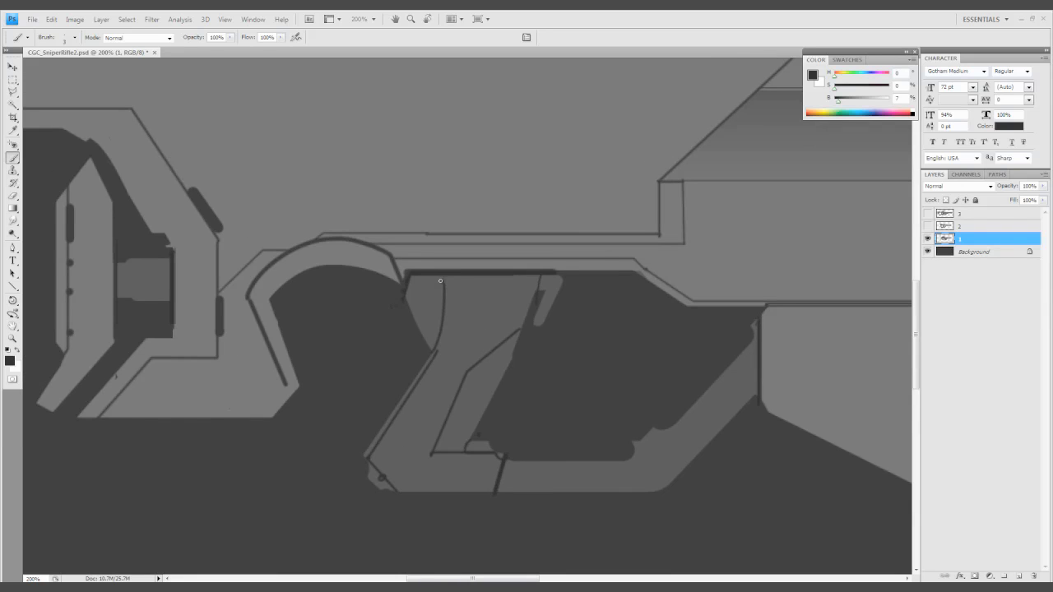
pyautogui.moveTo(516, 461)
pyautogui.mouseDown()
pyautogui.moveTo(487, 433)
pyautogui.moveTo(609, 328)
pyautogui.mouseUp()
pyautogui.moveTo(494, 445); pyautogui.dragTo(354, 452)
pyautogui.press('z')
pyautogui.keyDown('alt'); pyautogui.click(400, 428); pyautogui.keyUp('alt')
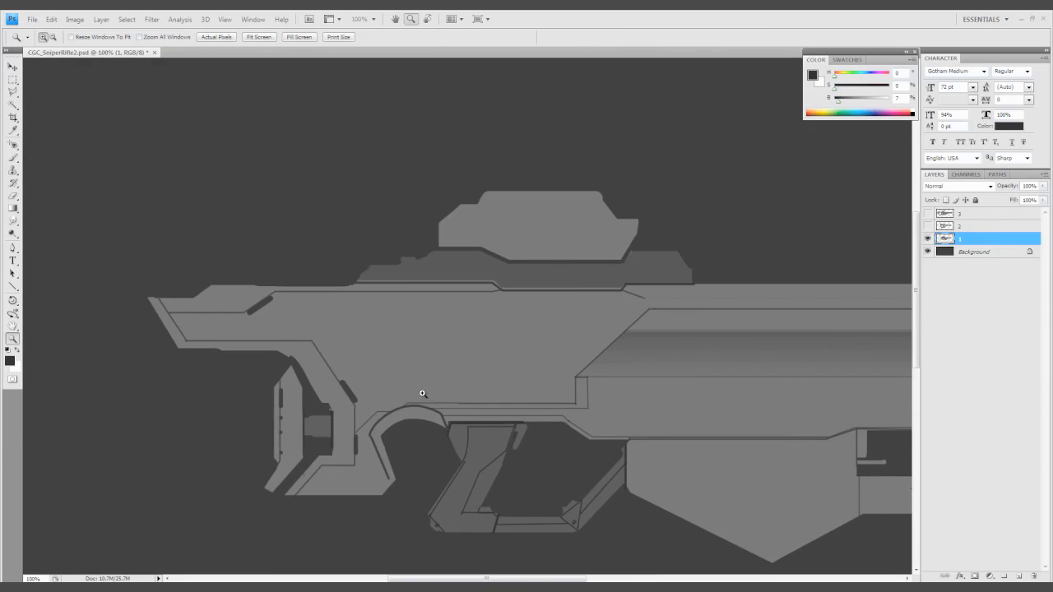
pyautogui.press('b')
pyautogui.keyDown('alt'); pyautogui.click(578, 294); pyautogui.keyUp('alt')
pyautogui.moveTo(557, 295); pyautogui.dragTo(619, 336)
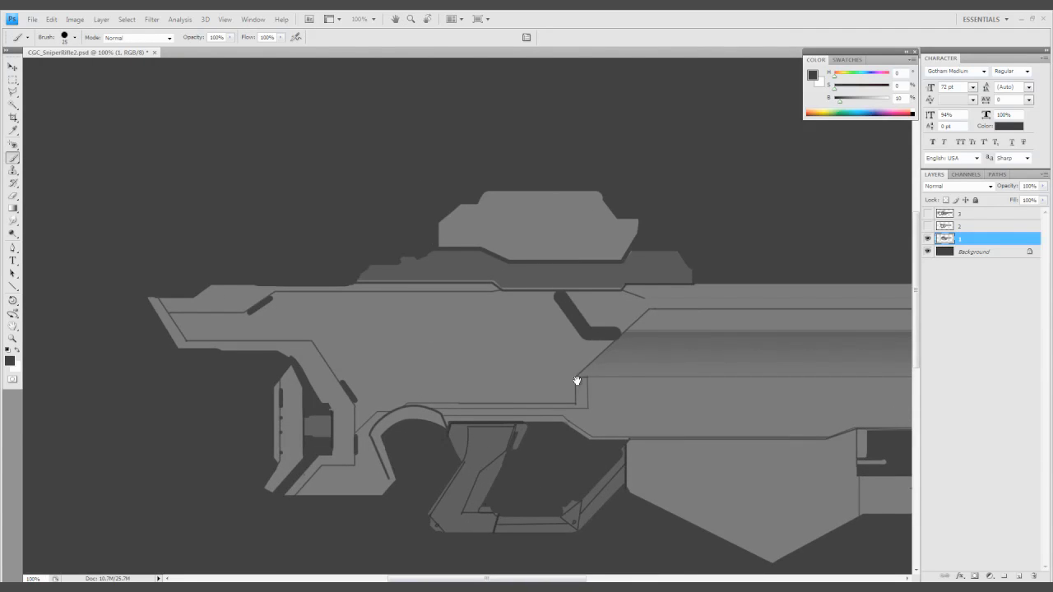
pyautogui.moveTo(543, 317); pyautogui.dragTo(570, 314)
pyautogui.hotkey('ctrl', 'alt', 'z')
pyautogui.hotkey('ctrl', 'alt', 'z')
pyautogui.hotkey('ctrl', 'alt', 'z')
# Lower the brush color's brightness to 6% and paint a thick dark V-shaped band on the receiver behind the barrel shroud
pyautogui.moveTo(850, 101); pyautogui.dragTo(837, 101)
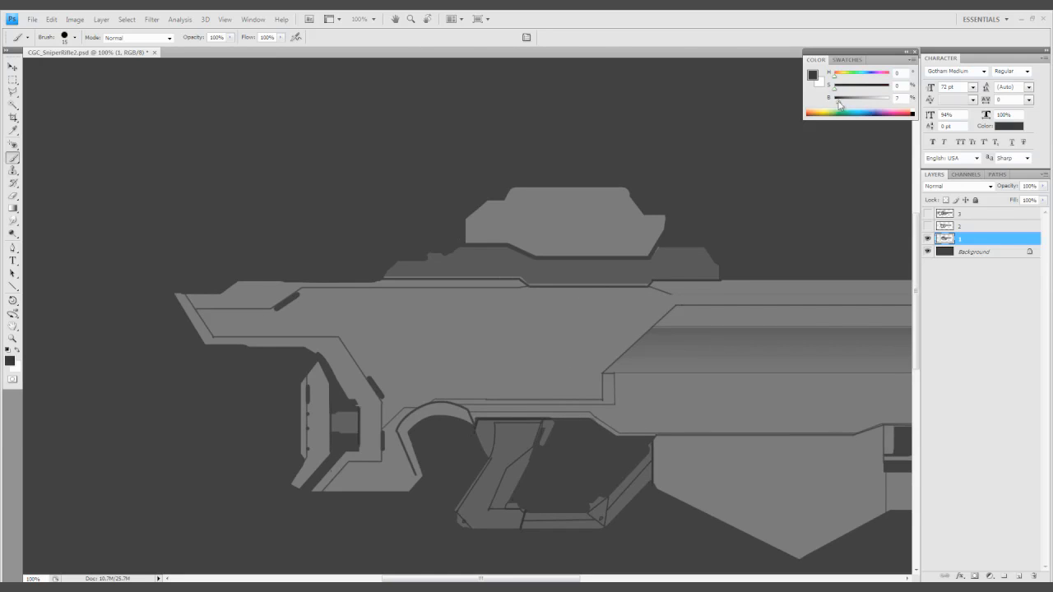
pyautogui.click(590, 291)
pyautogui.keyDown('shift'); pyautogui.click(627, 341); pyautogui.keyUp('shift')
pyautogui.keyDown('shift'); pyautogui.click(664, 308); pyautogui.keyUp('shift')
pyautogui.moveTo(627, 351); pyautogui.dragTo(463, 375)
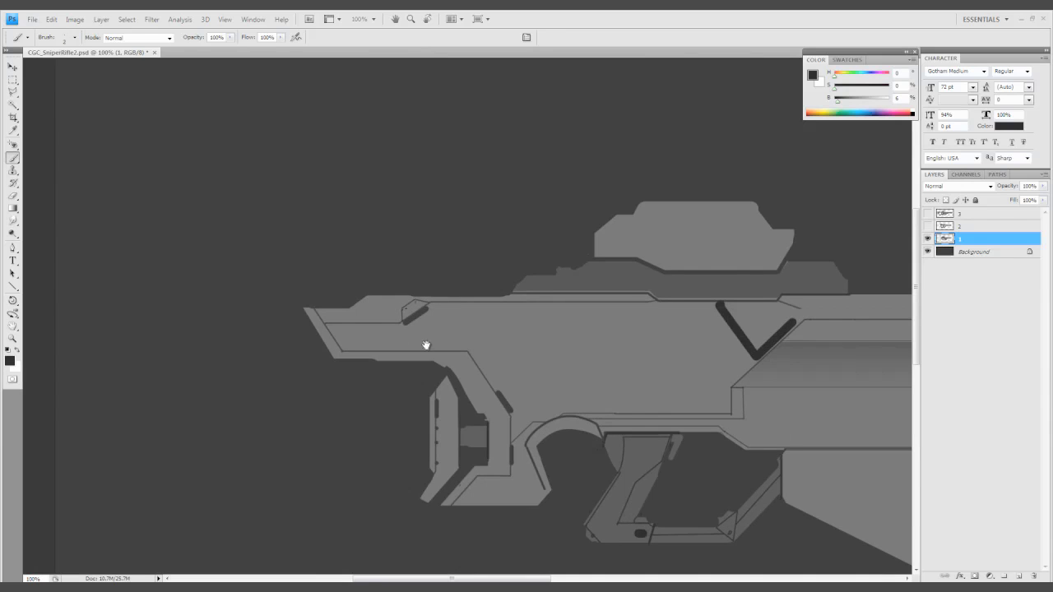
pyautogui.moveTo(426, 345)
pyautogui.mouseDown()
pyautogui.moveTo(329, 395)
pyautogui.moveTo(348, 364)
pyautogui.mouseUp()
# Select a slanted-end bar on the receiver below the scope with the Polygonal Lasso, shade it with a dark gradient and deselect
pyautogui.press('l')
pyautogui.click(349, 375)
pyautogui.click(448, 374)
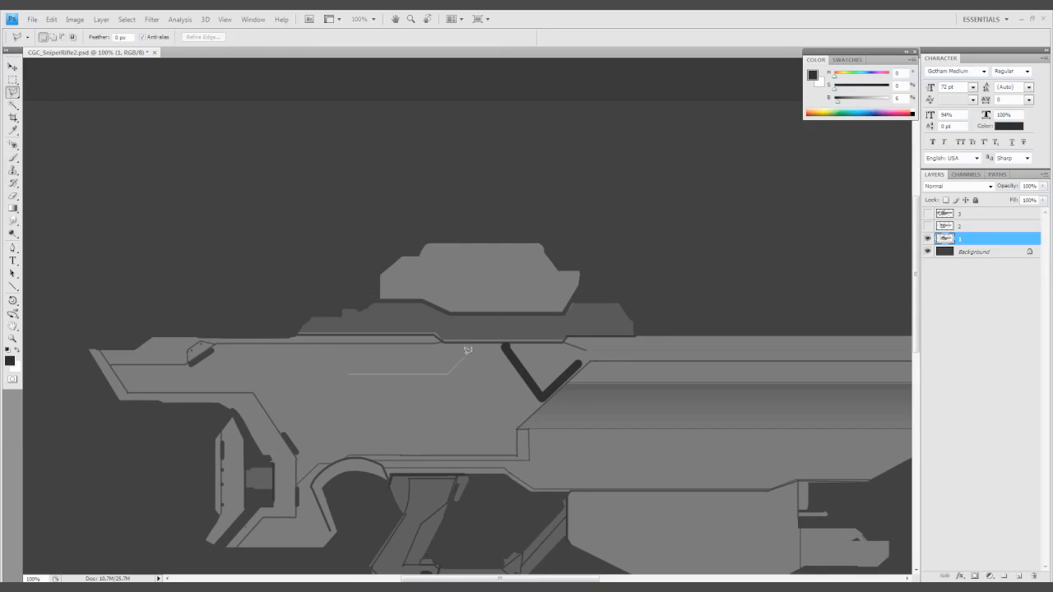
pyautogui.click(466, 356)
pyautogui.click(335, 356)
pyautogui.click(335, 375)
pyautogui.press('Delete')
pyautogui.press('g')
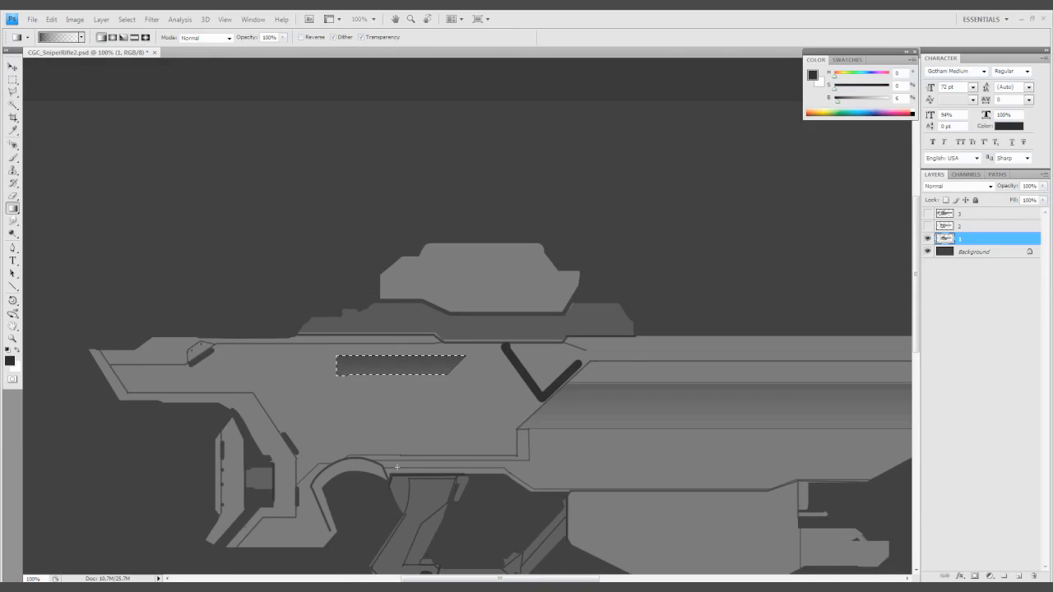
pyautogui.hotkey('ctrl', 'd')
# Edge the recessed receiver slot in dark, outline an angled ledge beneath it and add thin panel lines around the V-shaped band
pyautogui.moveTo(388, 414)
pyautogui.mouseDown()
pyautogui.moveTo(439, 364)
pyautogui.moveTo(412, 327)
pyautogui.moveTo(508, 311)
pyautogui.mouseUp()
pyautogui.press('b')
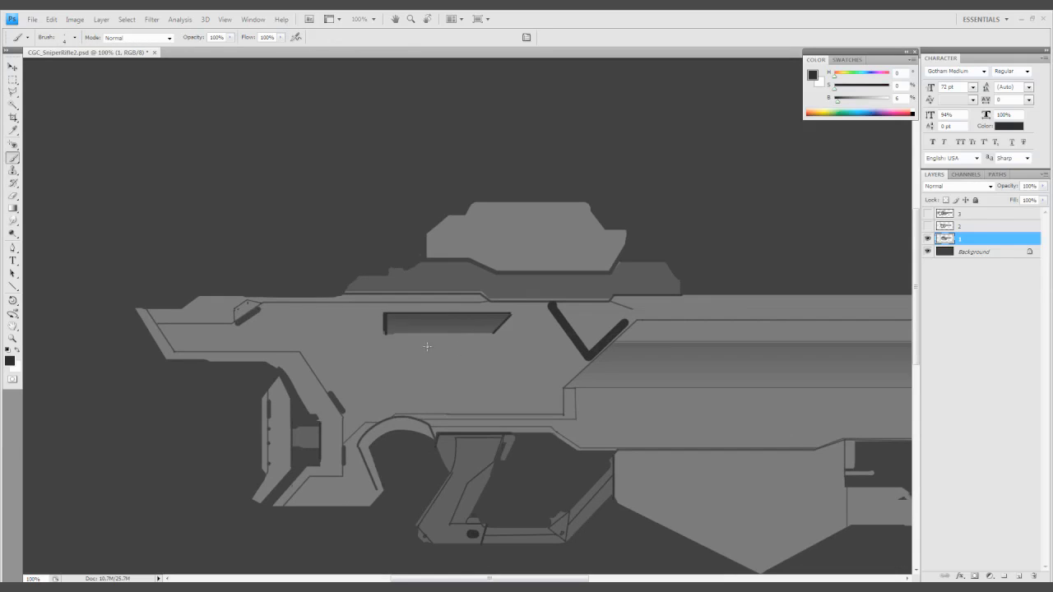
pyautogui.moveTo(646, 310); pyautogui.dragTo(544, 300)
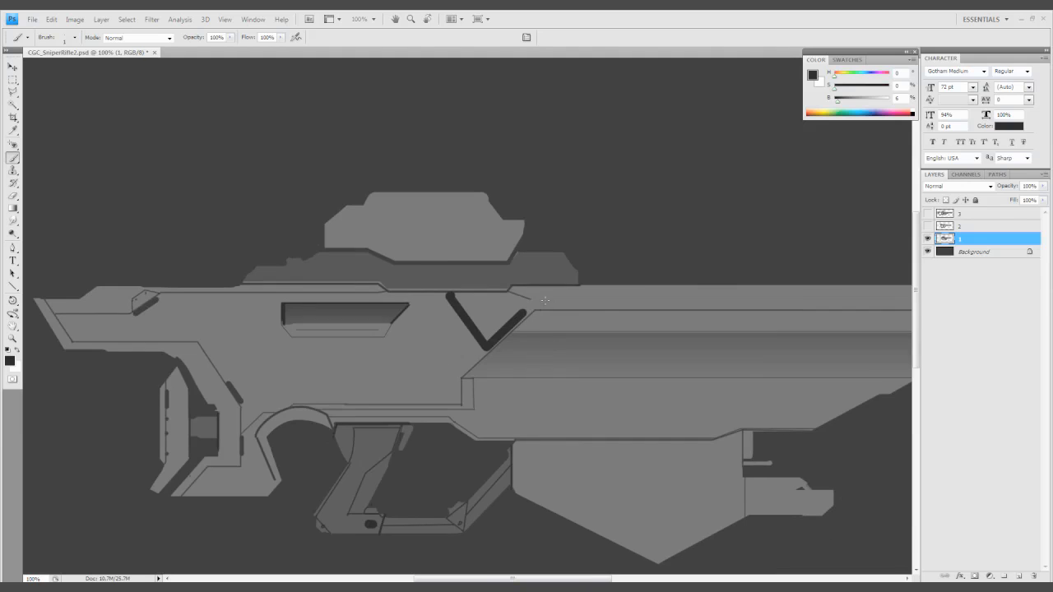
pyautogui.hscroll(-3, 650, 296)
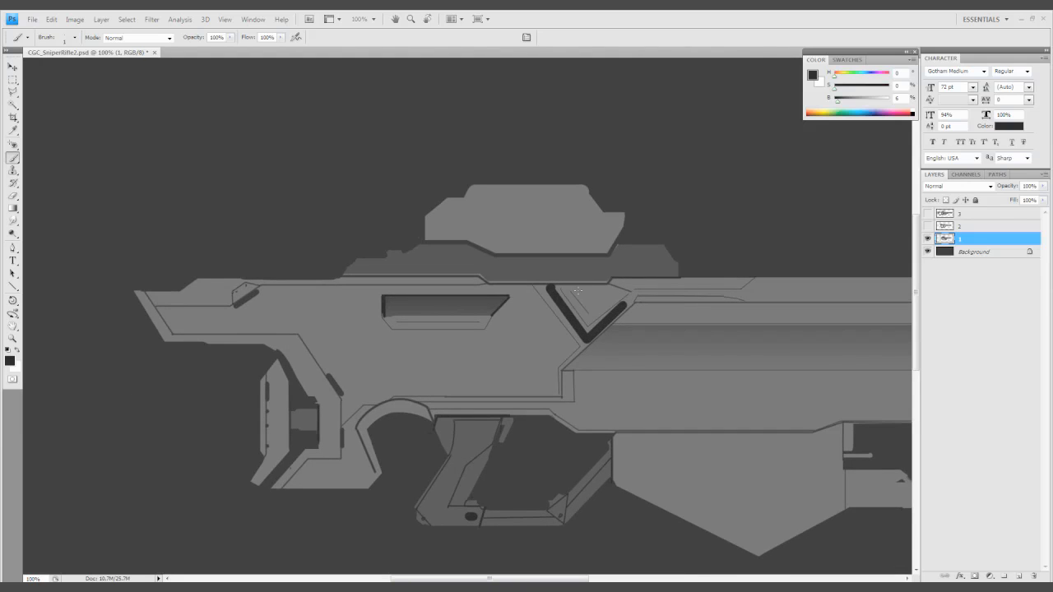
# Paint a dark horizontal bar across the top of the V-shaped band and extend its front arm down to the receiver's corner line
pyautogui.keyDown('alt'); pyautogui.click(587, 315); pyautogui.keyUp('alt')
pyautogui.keyDown('ctrl'); pyautogui.keyDown('alt'); pyautogui.click(518, 313); pyautogui.keyUp('alt'); pyautogui.keyUp('ctrl')
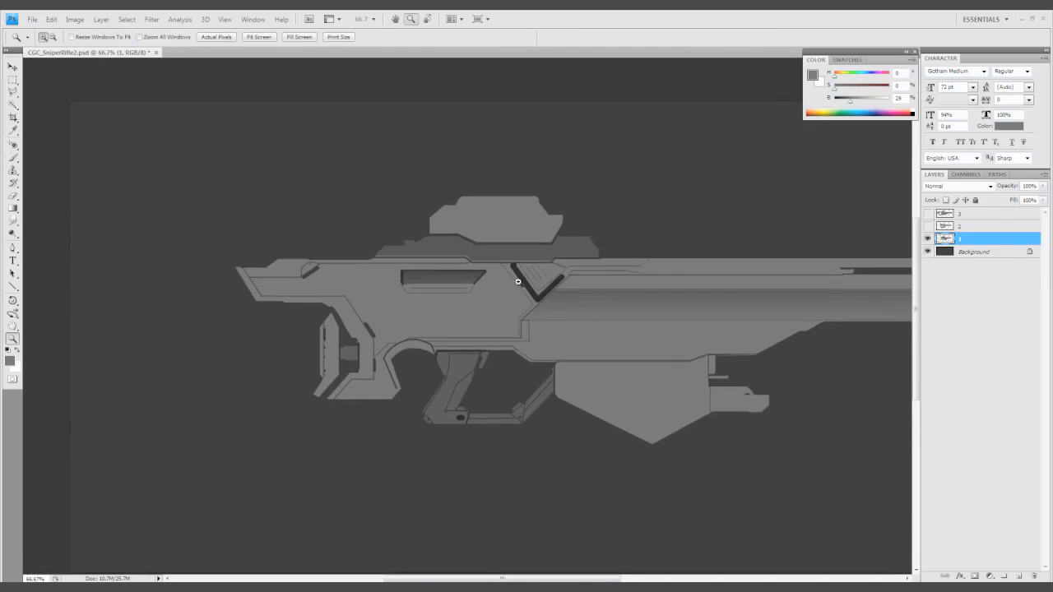
pyautogui.keyDown('ctrl'); pyautogui.click(519, 279); pyautogui.keyUp('ctrl')
pyautogui.keyDown('ctrl'); pyautogui.click(520, 279); pyautogui.keyUp('ctrl')
pyautogui.keyDown('alt'); pyautogui.click(544, 285); pyautogui.keyUp('alt')
pyautogui.press('p')
pyautogui.press('b')
pyautogui.moveTo(445, 222); pyautogui.dragTo(543, 223)
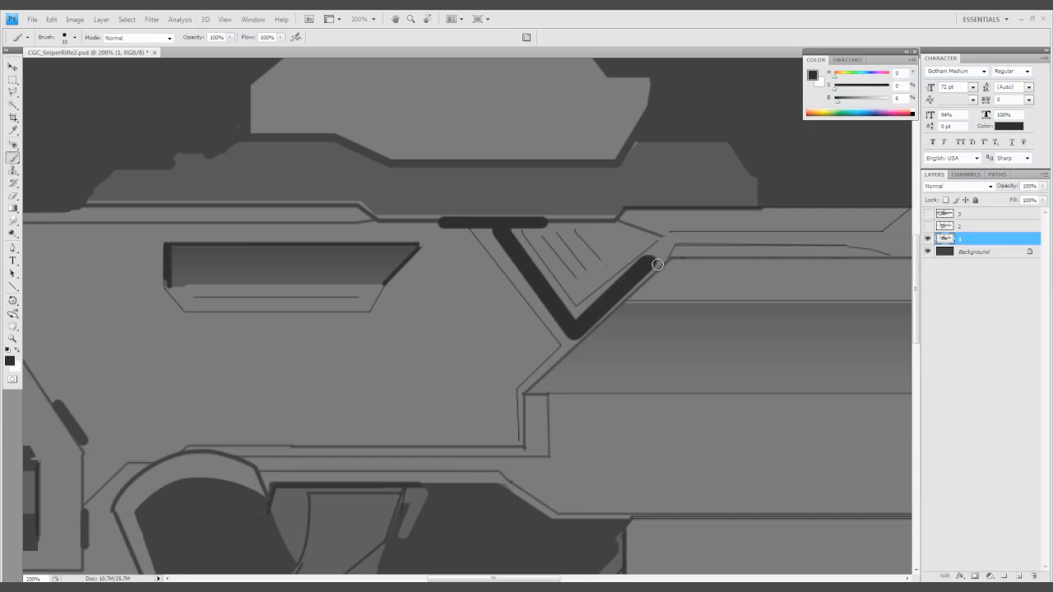
pyautogui.keyDown('shift'); pyautogui.click(525, 393); pyautogui.keyUp('shift')
# Paint a body-gray rounded slot inside the V band's front arm and small gray dots at the ends of its rear arm
pyautogui.press('x')
pyautogui.click(587, 325)
pyautogui.keyDown('shift'); pyautogui.click(640, 272); pyautogui.keyUp('shift')
pyautogui.moveTo(535, 262); pyautogui.dragTo(486, 281)
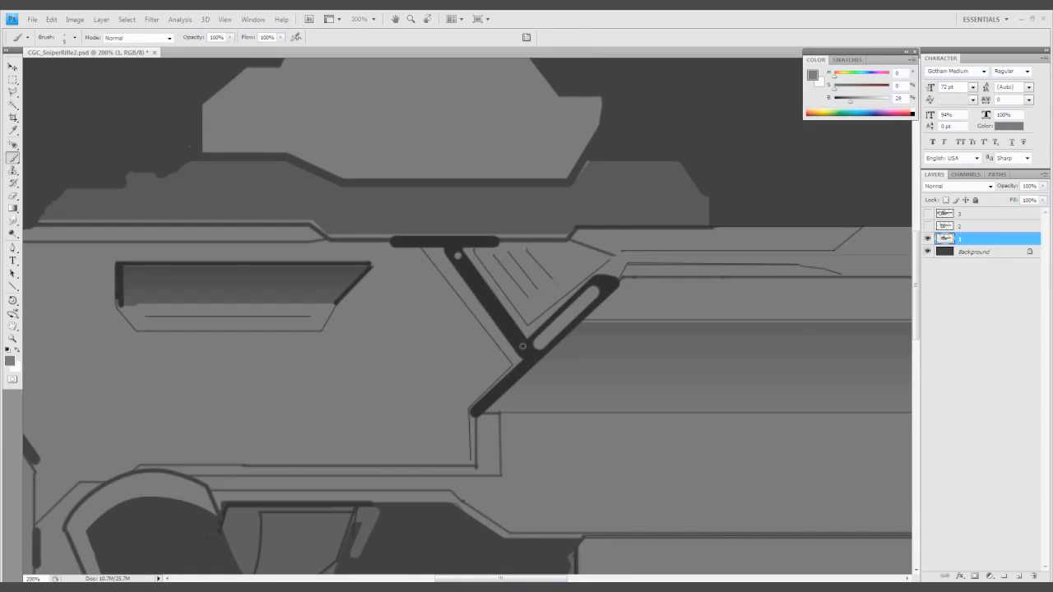
pyautogui.keyDown('ctrl'); pyautogui.keyDown('alt'); pyautogui.click(523, 346); pyautogui.keyUp('alt'); pyautogui.keyUp('ctrl')
pyautogui.keyDown('ctrl'); pyautogui.click(538, 370); pyautogui.keyUp('ctrl')
# Sample the dark line color and draw two parallel panel lines from the receiver slot back to the stock accent, closed by a diagonal
pyautogui.moveTo(477, 345); pyautogui.dragTo(677, 421)
pyautogui.keyDown('alt'); pyautogui.click(584, 304); pyautogui.keyUp('alt')
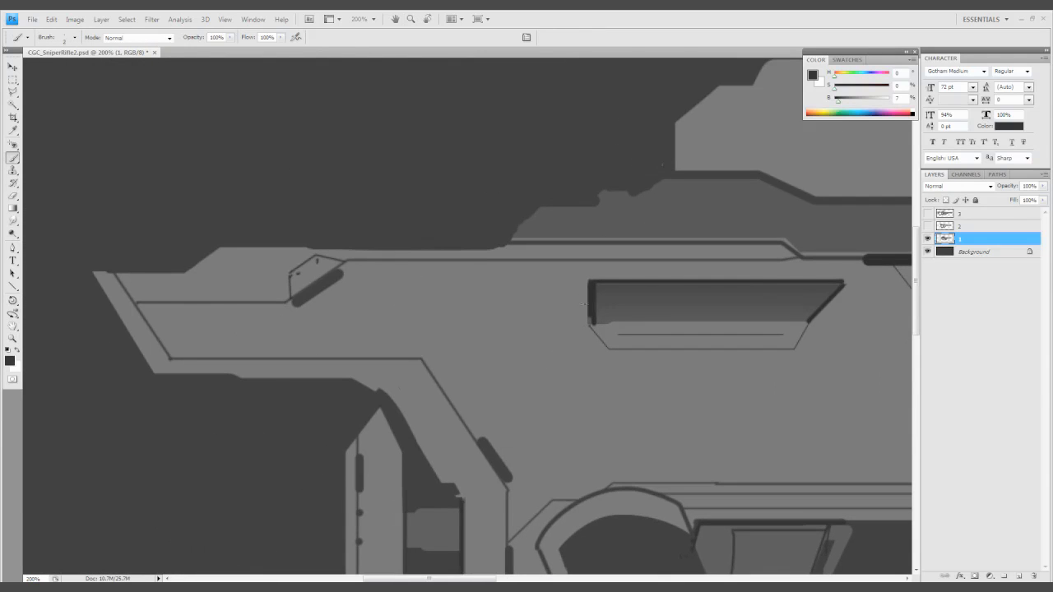
pyautogui.click(584, 321)
pyautogui.keyDown('shift'); pyautogui.click(336, 321); pyautogui.keyUp('shift')
pyautogui.click(590, 280)
pyautogui.keyDown('shift'); pyautogui.click(347, 279); pyautogui.keyUp('shift')
pyautogui.moveTo(540, 324); pyautogui.dragTo(511, 325)
pyautogui.keyDown('shift'); pyautogui.click(297, 319); pyautogui.keyUp('shift')
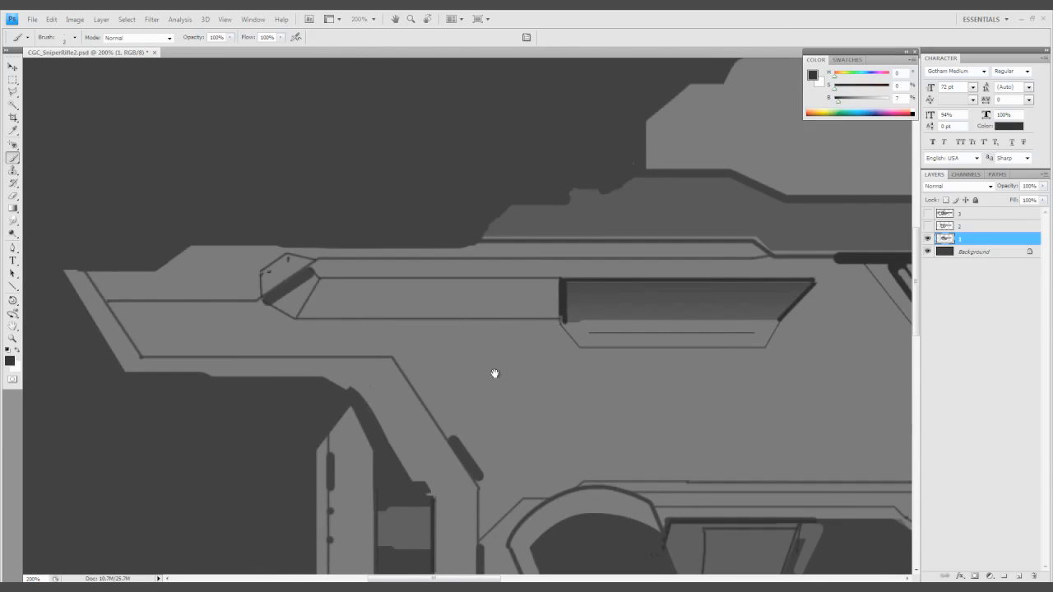
# Continue the two parallel panel lines from the front of the receiver slot toward the V-shaped band
pyautogui.moveTo(495, 373); pyautogui.dragTo(245, 394)
pyautogui.click(531, 342)
pyautogui.keyDown('shift'); pyautogui.click(650, 342); pyautogui.keyUp('shift')
pyautogui.moveTo(451, 426); pyautogui.dragTo(554, 337)
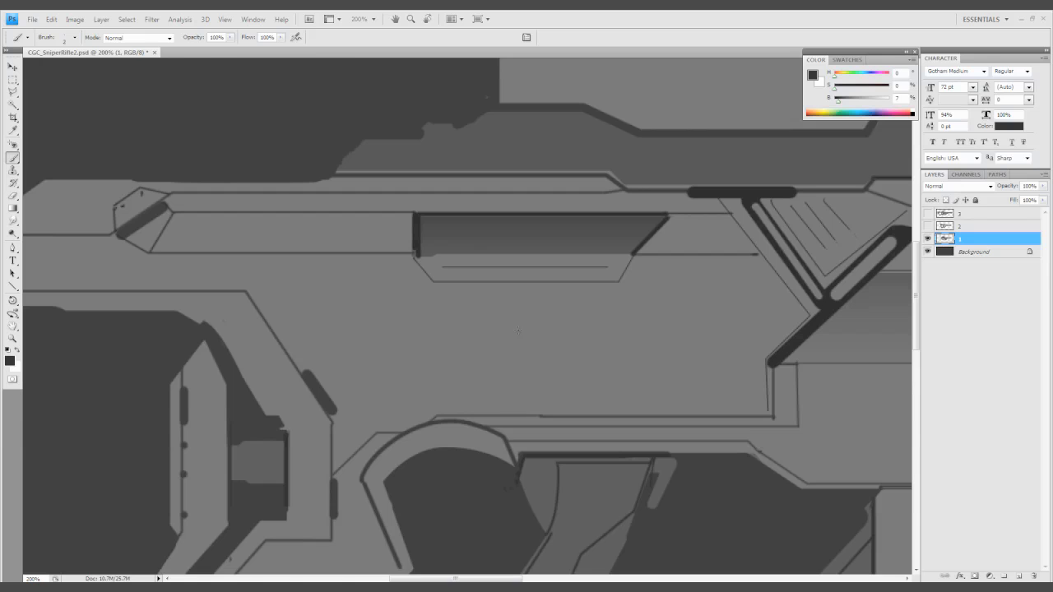
# Sample the slot's medium gray and paint three stacked horizontal vent bars on the receiver below the slot's ledge
pyautogui.keyDown('alt'); pyautogui.click(449, 249); pyautogui.keyUp('alt')
pyautogui.click(438, 300)
pyautogui.keyDown('shift'); pyautogui.click(610, 300); pyautogui.keyUp('shift')
pyautogui.click(439, 322)
pyautogui.keyDown('shift'); pyautogui.click(609, 322); pyautogui.keyUp('shift')
pyautogui.click(439, 341)
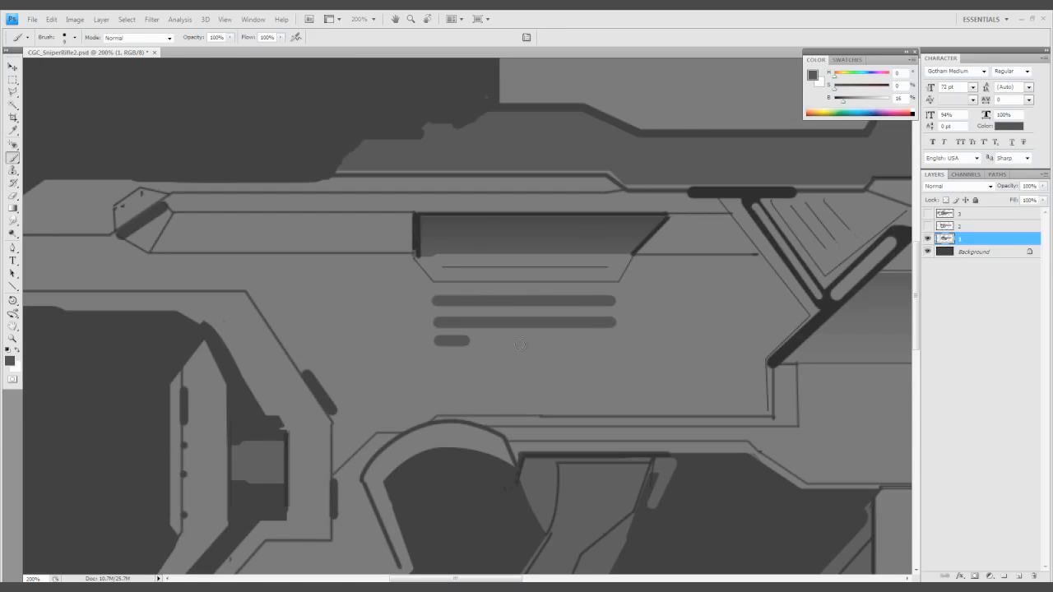
pyautogui.keyDown('shift'); pyautogui.click(609, 341); pyautogui.keyUp('shift')
# Split the three vent bars into shorter segments by painting body-gray gaps across them
pyautogui.moveTo(475, 349); pyautogui.dragTo(474, 318)
pyautogui.moveTo(559, 348); pyautogui.dragTo(560, 319)
pyautogui.keyDown('shift'); pyautogui.click(516, 302); pyautogui.keyUp('shift')
pyautogui.hotkey('ctrl', 'z')
pyautogui.click(516, 301)
# Erase a long narrow slot along the barrel and a shorter raised slot ahead of it, joined by a diagonal
pyautogui.keyDown('alt'); pyautogui.click(530, 371); pyautogui.keyUp('alt')
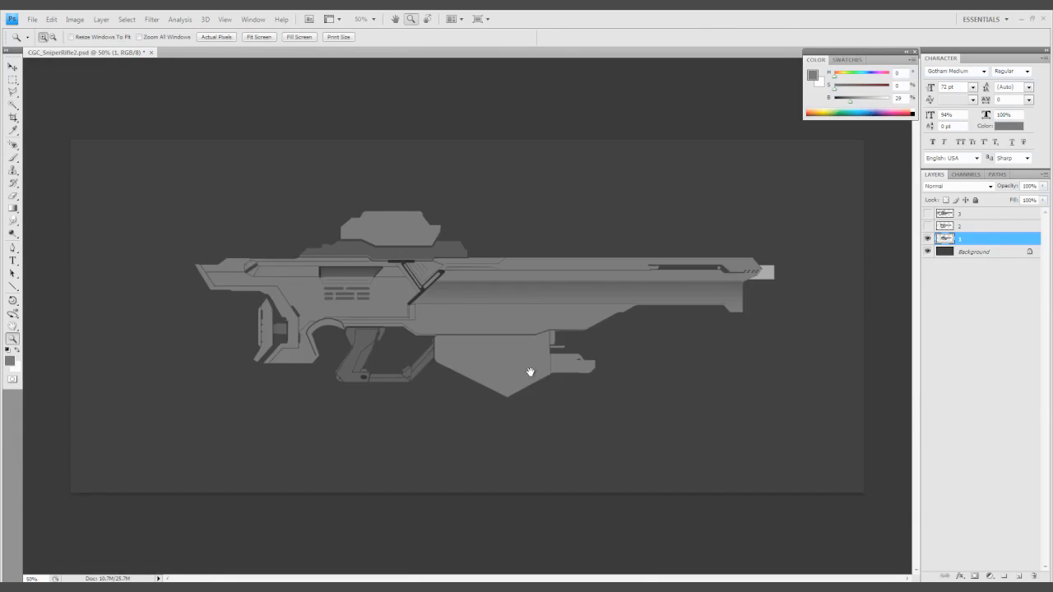
pyautogui.keyDown('ctrl'); pyautogui.click(432, 288); pyautogui.keyUp('ctrl')
pyautogui.keyDown('ctrl'); pyautogui.click(455, 316); pyautogui.keyUp('ctrl')
pyautogui.keyDown('alt'); pyautogui.click(450, 315); pyautogui.keyUp('alt')
pyautogui.moveTo(270, 362); pyautogui.dragTo(343, 400)
pyautogui.moveTo(722, 369); pyautogui.dragTo(409, 383)
pyautogui.press('e')
pyautogui.click(545, 326)
pyautogui.keyDown('shift'); pyautogui.click(346, 327); pyautogui.keyUp('shift')
pyautogui.moveTo(548, 318); pyautogui.dragTo(602, 318)
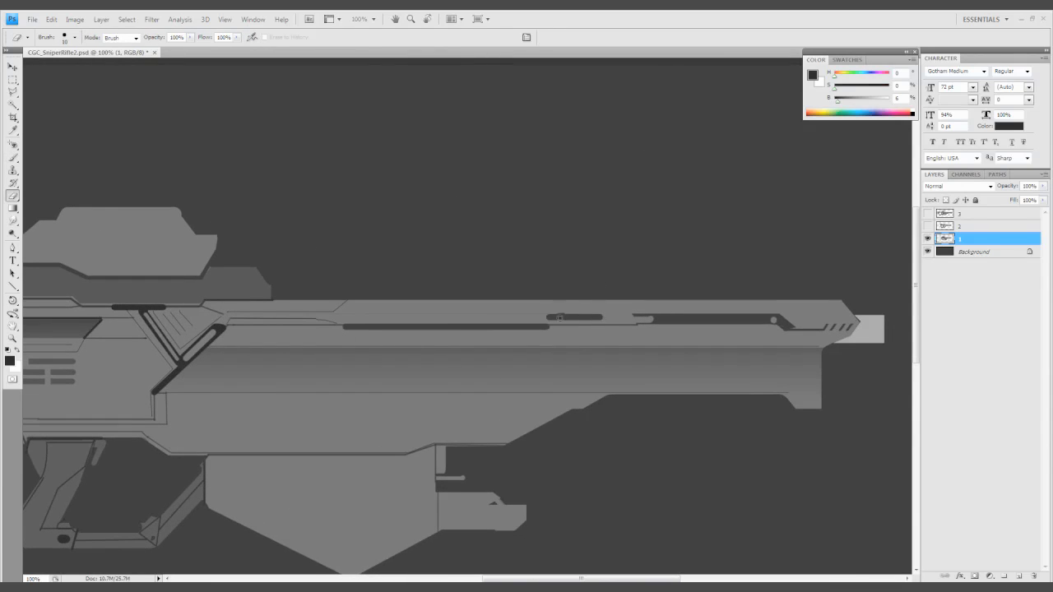
pyautogui.moveTo(728, 386); pyautogui.dragTo(635, 376)
pyautogui.hotkey('alt', '[')
pyautogui.hotkey('ctrl', 'u')
pyautogui.press('Tab')
pyautogui.press('Tab')
pyautogui.press('Up')
pyautogui.press('Up')
pyautogui.press('Up')
pyautogui.press('Up')
pyautogui.press('Escape')
pyautogui.hotkey('alt', ']')
# Select a rectangular strip spanning the barrel slots and fill it with a light gray gradient on a new layer beneath the rifle, then deselect
pyautogui.press('m')
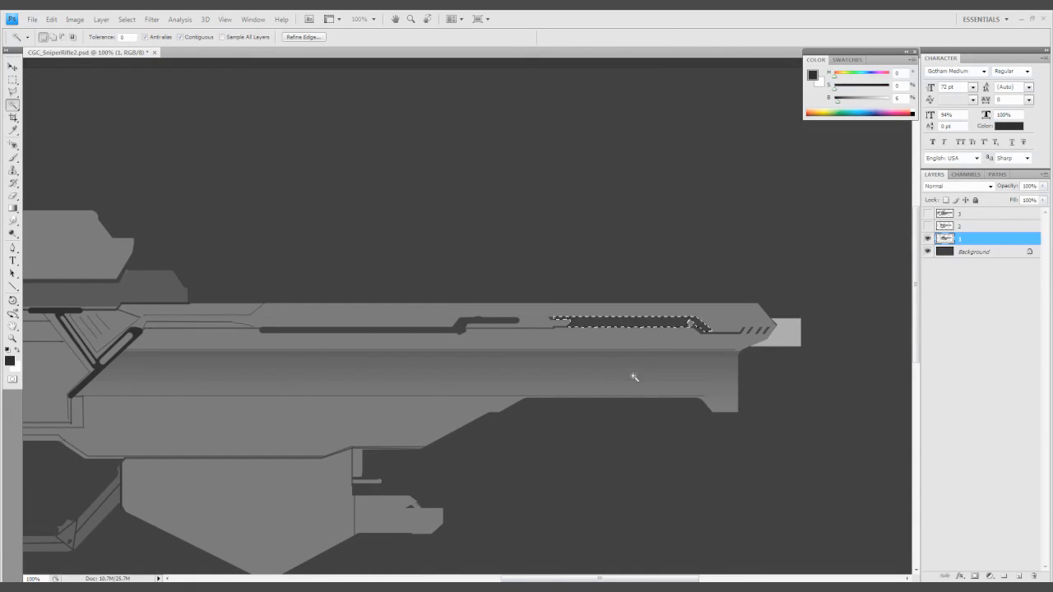
pyautogui.moveTo(802, 346); pyautogui.dragTo(401, 329)
pyautogui.moveTo(226, 318); pyautogui.dragTo(799, 342)
pyautogui.press('g')
pyautogui.hotkey('ctrl', 'shift', 'n')
pyautogui.press('Return')
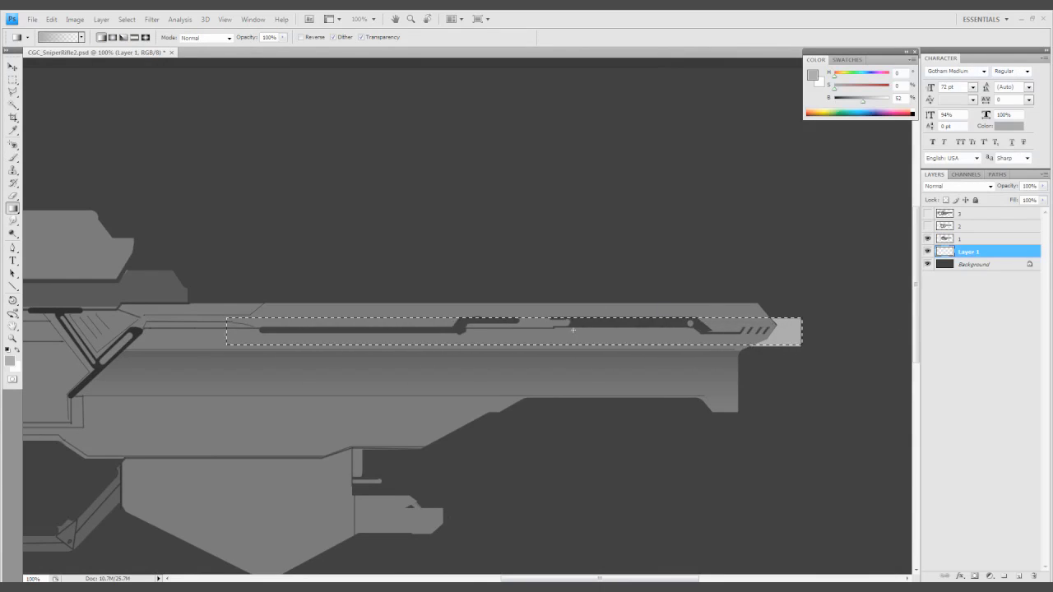
pyautogui.hotkey('ctrl', 'd')
# Lock the new layer's transparent pixels and shade the inner barrel behind the slots with a soft brush in sampled dark gray
pyautogui.moveTo(712, 333); pyautogui.dragTo(735, 354)
pyautogui.press('b')
pyautogui.rightClick(735, 355)
pyautogui.press('Escape')
pyautogui.press('d')
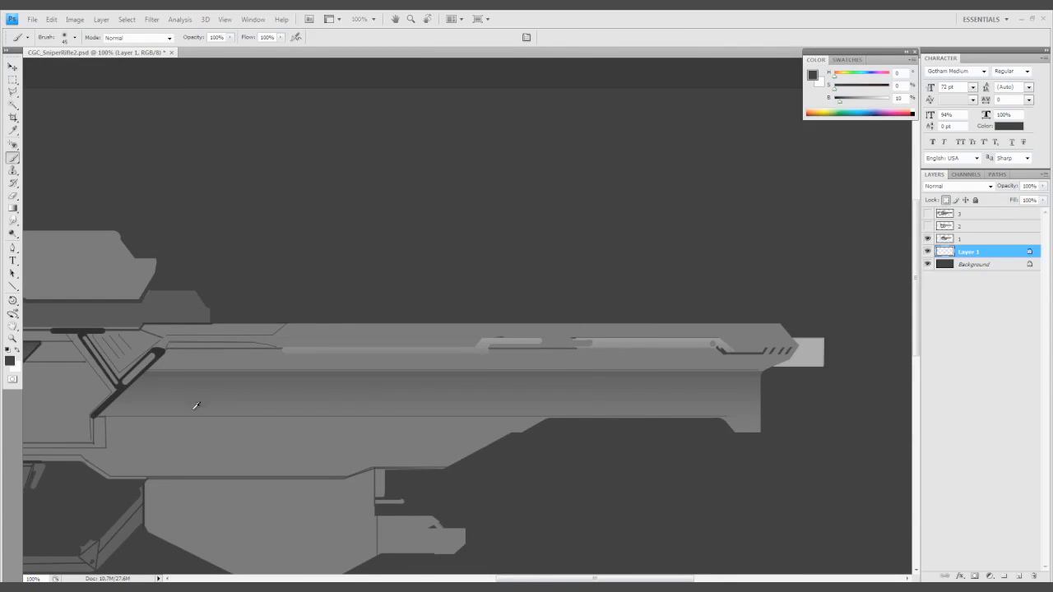
pyautogui.moveTo(446, 332); pyautogui.dragTo(466, 336)
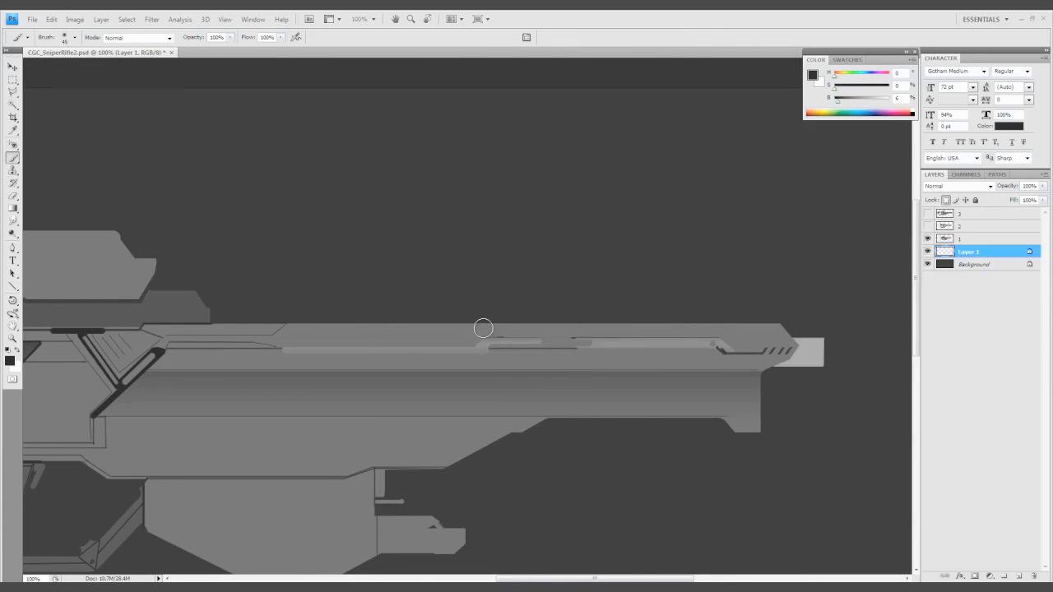
# Merge the rifle layer with the inner barrel layer beneath it
pyautogui.moveTo(414, 426)
pyautogui.mouseDown()
pyautogui.moveTo(386, 427)
pyautogui.moveTo(759, 300)
pyautogui.mouseUp()
pyautogui.hotkey('alt', ']')
pyautogui.hotkey('ctrl', 'e')
# Draw a dark elongated hexagonal outline with a slanted divider on the magazine, plus a line joining it to the magazine's rear edge
pyautogui.rightClick(550, 325)
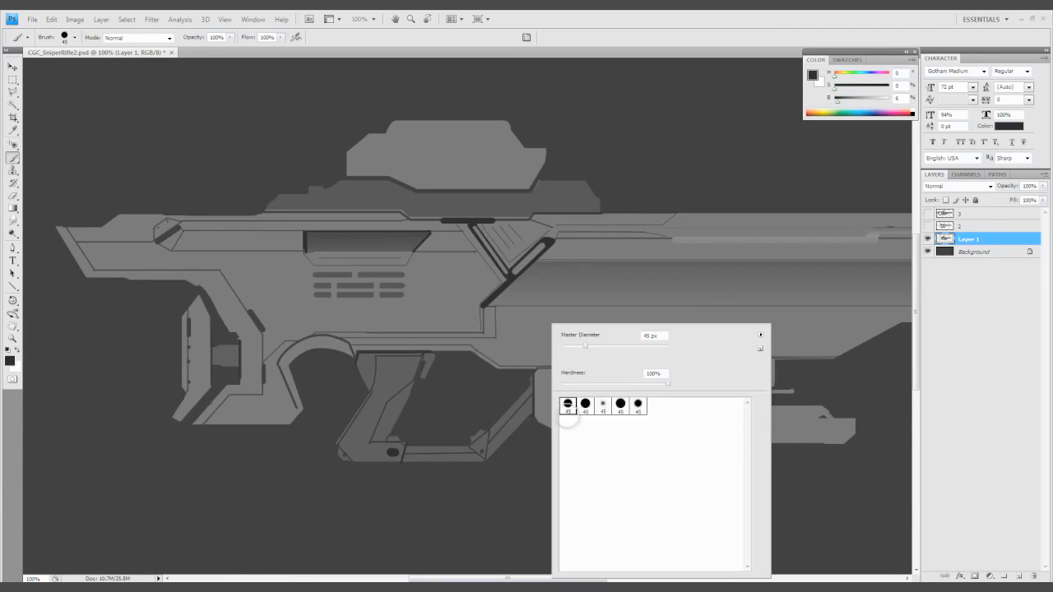
pyautogui.press('Escape')
pyautogui.moveTo(565, 428); pyautogui.dragTo(387, 422)
pyautogui.moveTo(423, 379)
pyautogui.mouseDown()
pyautogui.moveTo(523, 388)
pyautogui.moveTo(568, 367)
pyautogui.mouseUp()
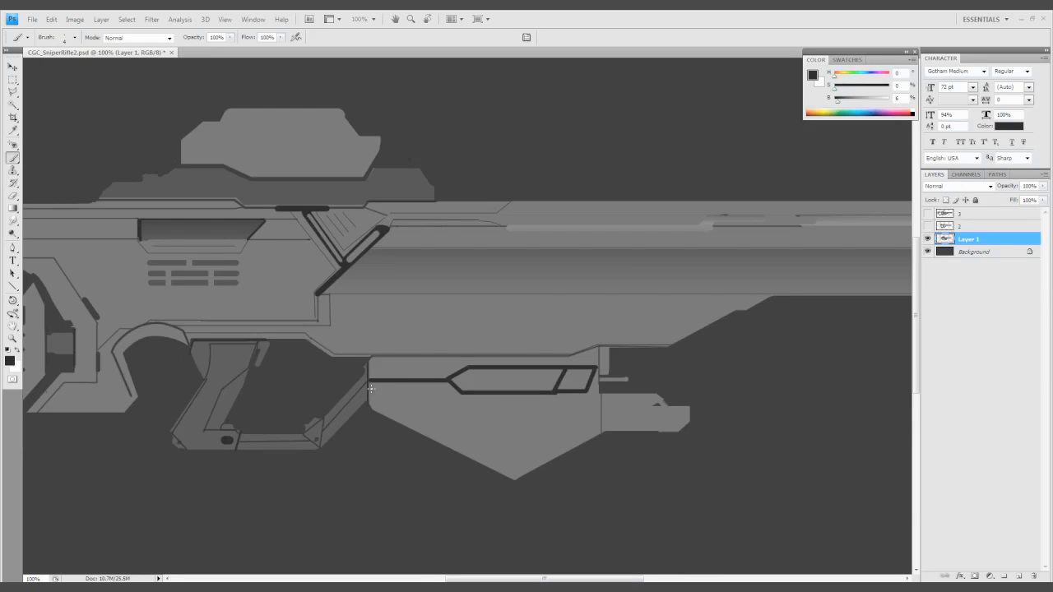
# Outline the magazine's lower and front edges with dark lines and continue along the fore-end's underside, darkening the gap beside the hexagonal panel
pyautogui.keyDown('shift'); pyautogui.click(515, 479); pyautogui.keyUp('shift')
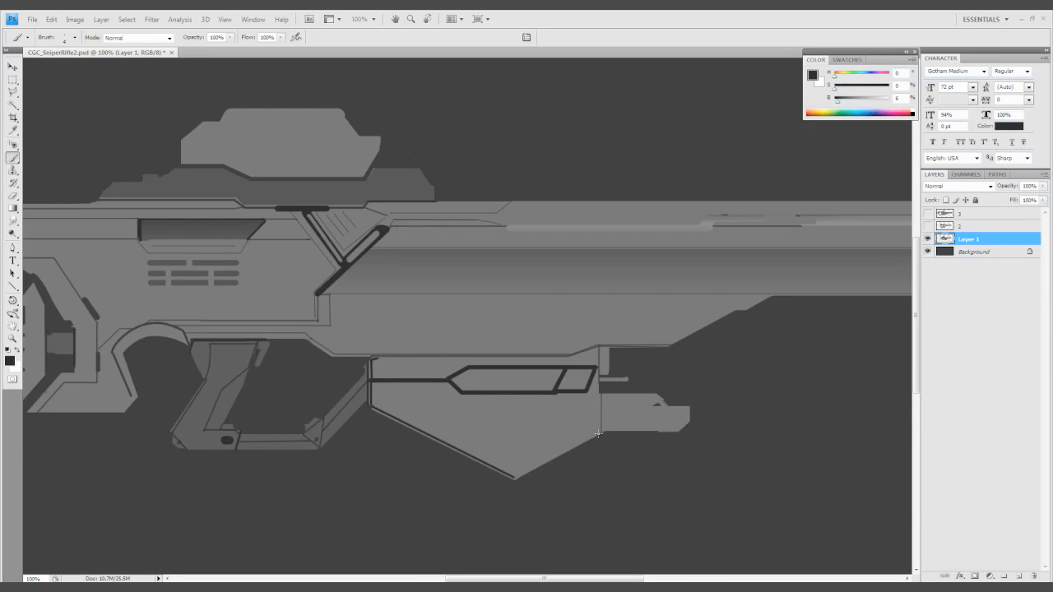
pyautogui.keyDown('shift'); pyautogui.click(600, 413); pyautogui.keyUp('shift')
pyautogui.keyDown('shift'); pyautogui.click(601, 347); pyautogui.keyUp('shift')
pyautogui.keyDown('shift'); pyautogui.click(677, 345); pyautogui.keyUp('shift')
pyautogui.moveTo(643, 382)
pyautogui.mouseDown()
pyautogui.moveTo(632, 367)
pyautogui.moveTo(654, 377)
pyautogui.mouseUp()
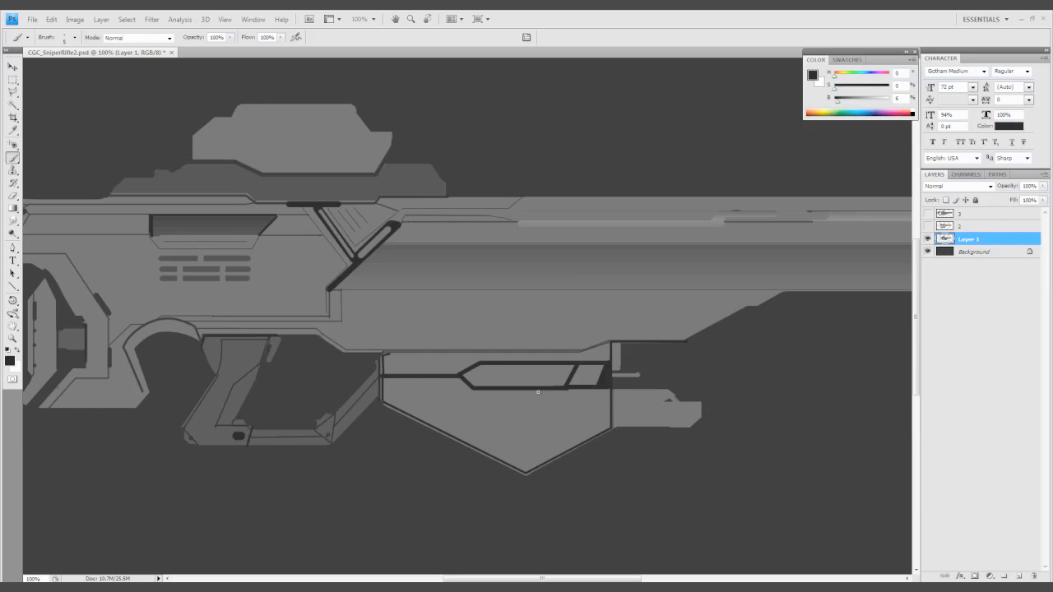
# Extend the dark line under the magazine's hexagonal panel to the front edge and paint a small light slot in the dark gap
pyautogui.keyDown('shift'); pyautogui.click(611, 390); pyautogui.keyUp('shift')
pyautogui.keyDown('alt'); pyautogui.click(588, 375); pyautogui.keyUp('alt')
pyautogui.moveTo(606, 370); pyautogui.dragTo(606, 388)
# Outline the stepped grooves along the barrel's upper rail with thin dark straight lines, doubling the line under the long rear groove
pyautogui.moveTo(546, 406)
pyautogui.mouseDown()
pyautogui.moveTo(538, 427)
pyautogui.moveTo(352, 453)
pyautogui.moveTo(352, 491)
pyautogui.mouseUp()
pyautogui.keyDown('alt'); pyautogui.click(494, 329); pyautogui.keyUp('alt')
pyautogui.click(325, 308)
pyautogui.keyDown('shift'); pyautogui.click(507, 307); pyautogui.keyUp('shift')
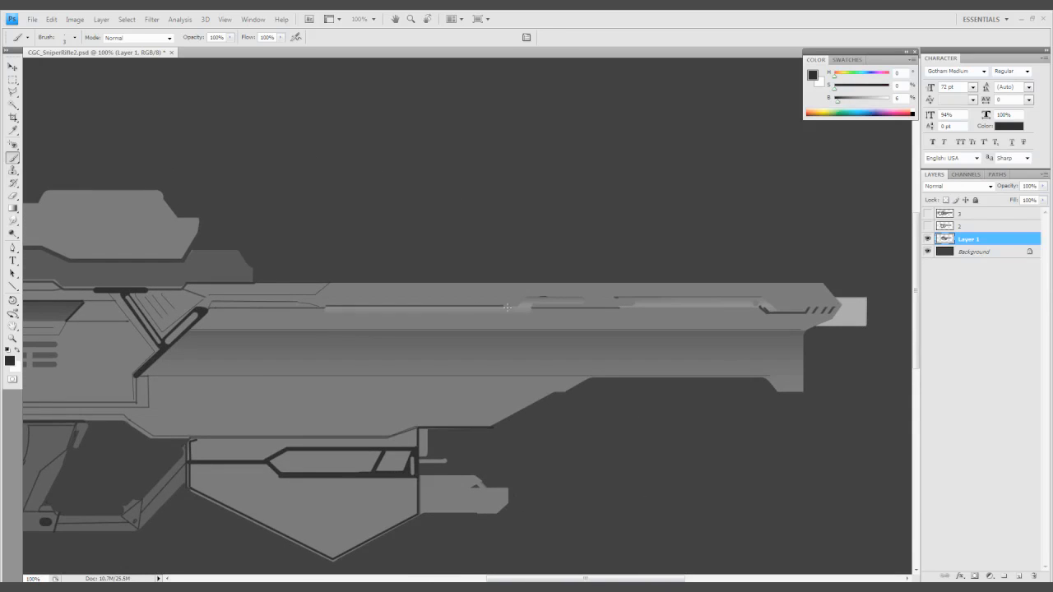
pyautogui.click(611, 297)
pyautogui.keyDown('shift'); pyautogui.click(762, 302); pyautogui.keyUp('shift')
pyautogui.click(754, 307)
pyautogui.keyDown('shift'); pyautogui.click(626, 304); pyautogui.keyUp('shift')
pyautogui.click(326, 311)
pyautogui.keyDown('shift'); pyautogui.click(528, 312); pyautogui.keyUp('shift')
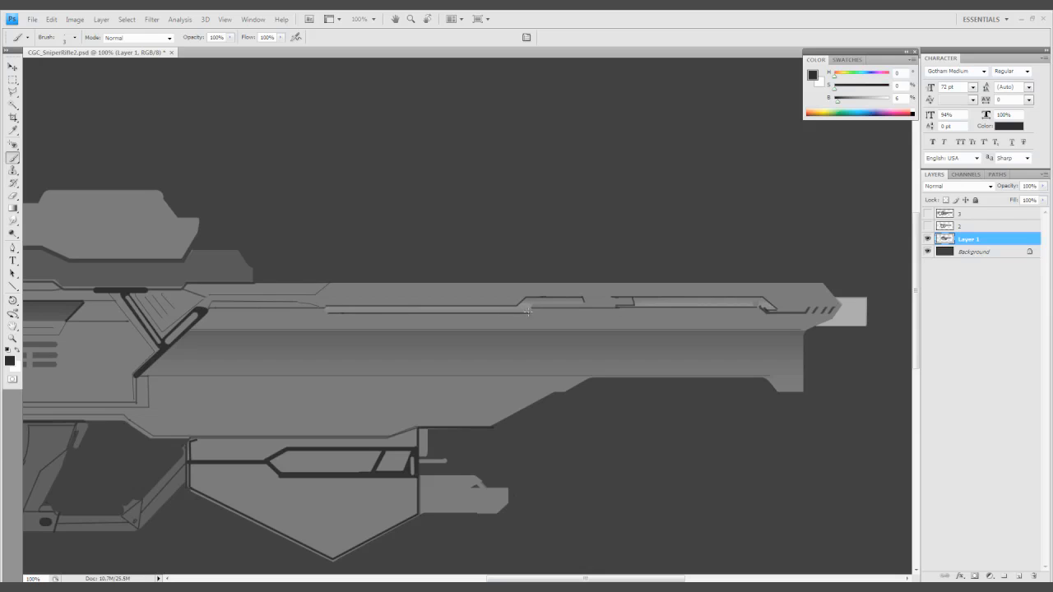
# Paint over the two lower rows of vent slots on the receiver, keeping only the top row
pyautogui.moveTo(328, 388); pyautogui.dragTo(602, 329)
pyautogui.moveTo(349, 316)
pyautogui.mouseDown()
pyautogui.moveTo(446, 359)
pyautogui.moveTo(355, 354)
pyautogui.mouseUp()
pyautogui.moveTo(449, 346); pyautogui.dragTo(356, 345)
pyautogui.moveTo(363, 396); pyautogui.dragTo(479, 426)
# Paint two slightly darker rounded strips below the receiver's vent slots and outline them with dark lines joined by a short link
pyautogui.keyDown('alt'); pyautogui.click(469, 371); pyautogui.keyUp('alt')
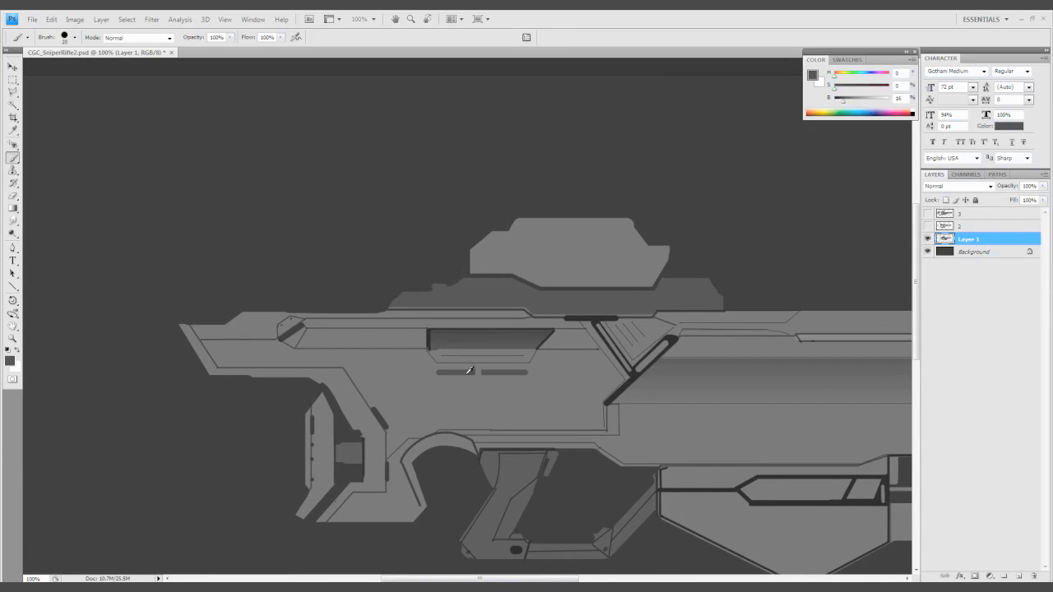
pyautogui.keyDown('alt'); pyautogui.click(557, 357); pyautogui.keyUp('alt')
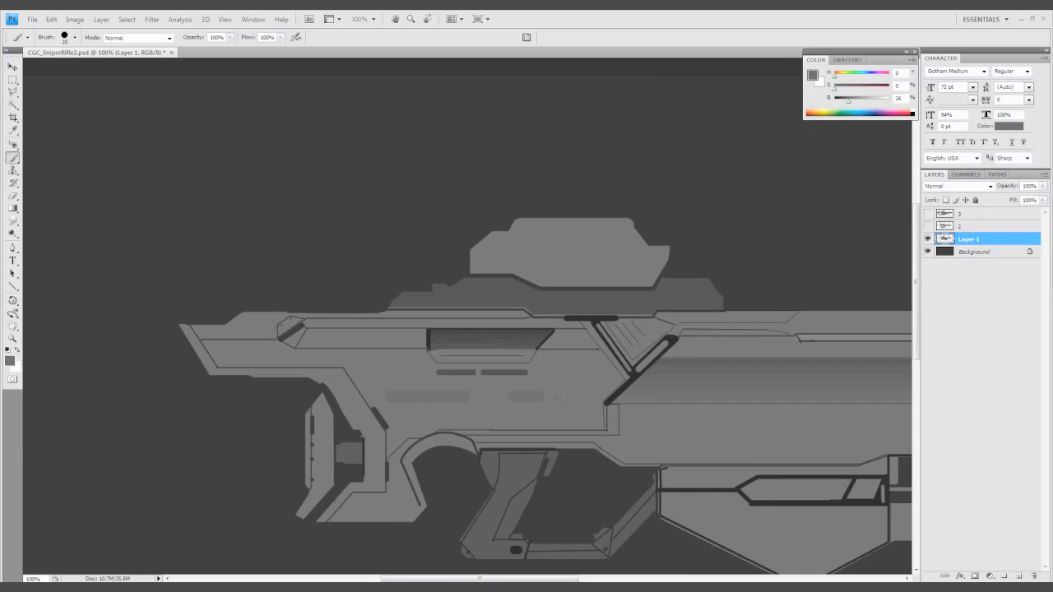
pyautogui.keyDown('alt'); pyautogui.click(594, 319); pyautogui.keyUp('alt')
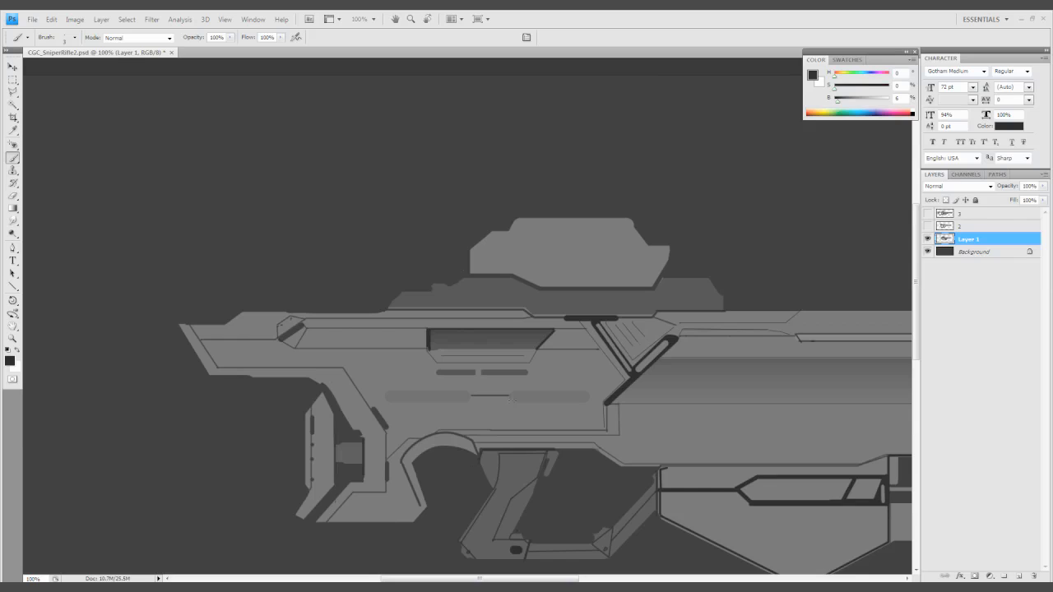
pyautogui.keyDown('shift'); pyautogui.click(584, 403); pyautogui.keyUp('shift')
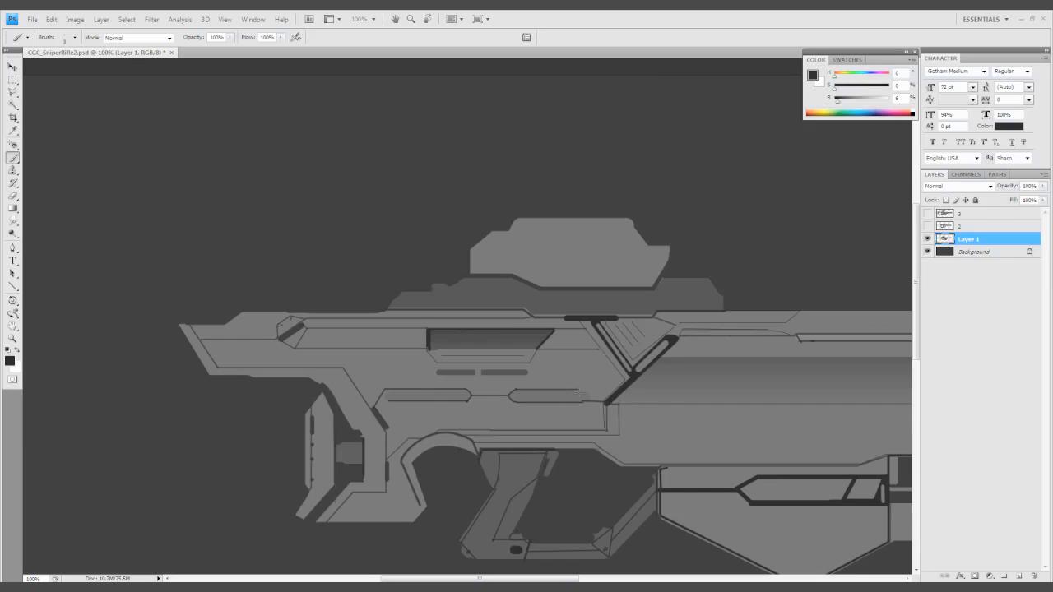
# Cut thin body-gray notches into the upper and lower edges of the hexagonal panel's dark outline on the magazine
pyautogui.moveTo(565, 477); pyautogui.dragTo(322, 378)
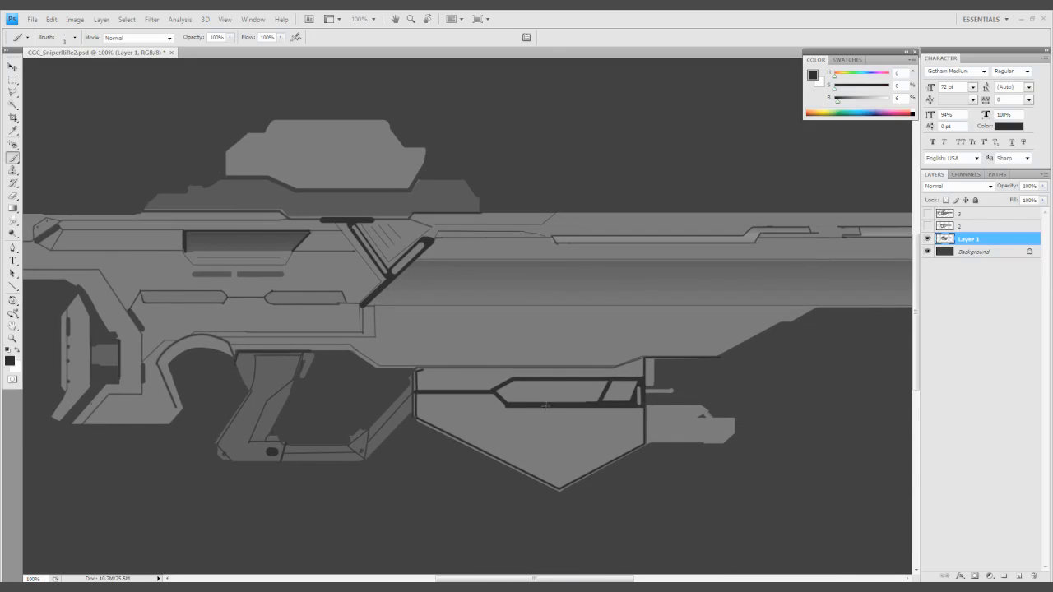
pyautogui.keyDown('alt'); pyautogui.click(546, 407); pyautogui.keyUp('alt')
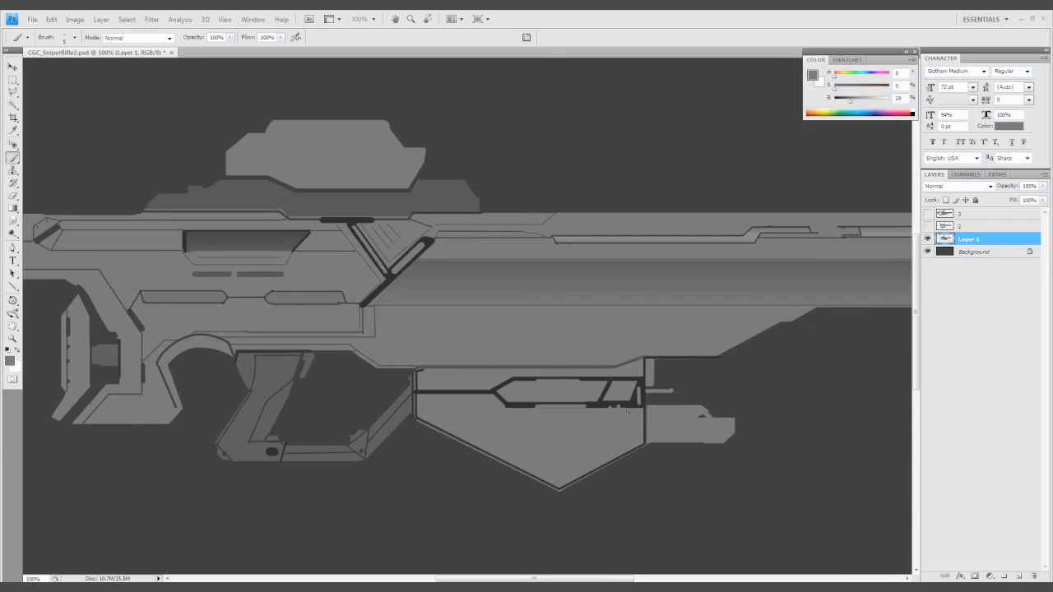
pyautogui.press('F5')
pyautogui.press('F5')
pyautogui.keyDown('shift'); pyautogui.click(638, 406); pyautogui.keyUp('shift')
# Paint out the curved outline of the cutout behind the grip and reshape it with straight edges and a dark gray slanted bevel
pyautogui.moveTo(502, 414)
pyautogui.mouseDown()
pyautogui.moveTo(521, 441)
pyautogui.moveTo(663, 484)
pyautogui.mouseUp()
pyautogui.press('F5')
pyautogui.moveTo(291, 383)
pyautogui.mouseDown()
pyautogui.moveTo(260, 388)
pyautogui.moveTo(348, 365)
pyautogui.mouseUp()
pyautogui.press('F5')
pyautogui.moveTo(393, 445); pyautogui.dragTo(406, 392)
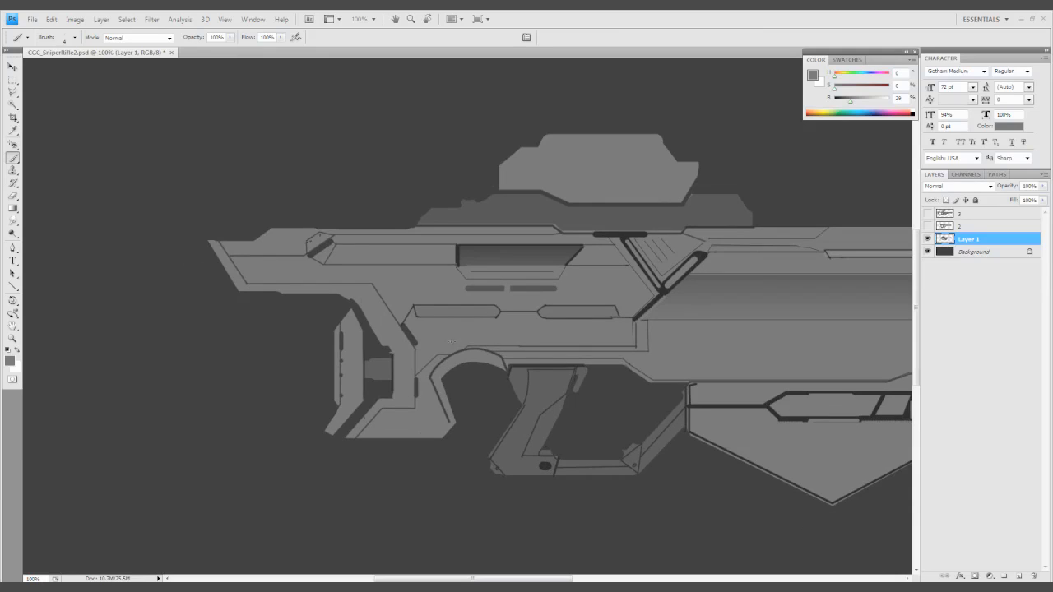
pyautogui.keyDown('alt'); pyautogui.click(481, 402); pyautogui.keyUp('alt')
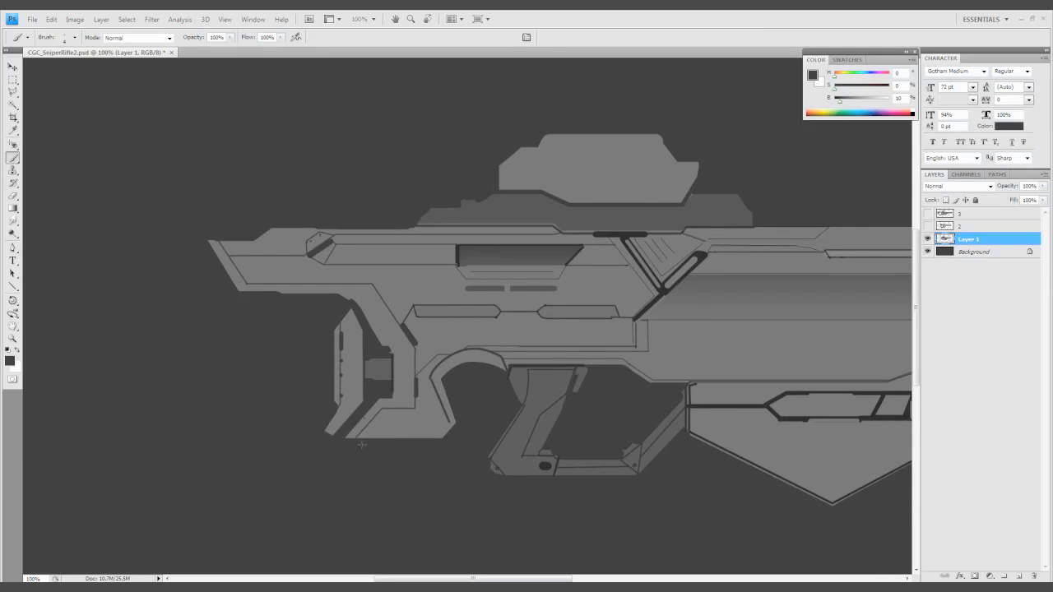
pyautogui.moveTo(386, 448); pyautogui.dragTo(412, 419)
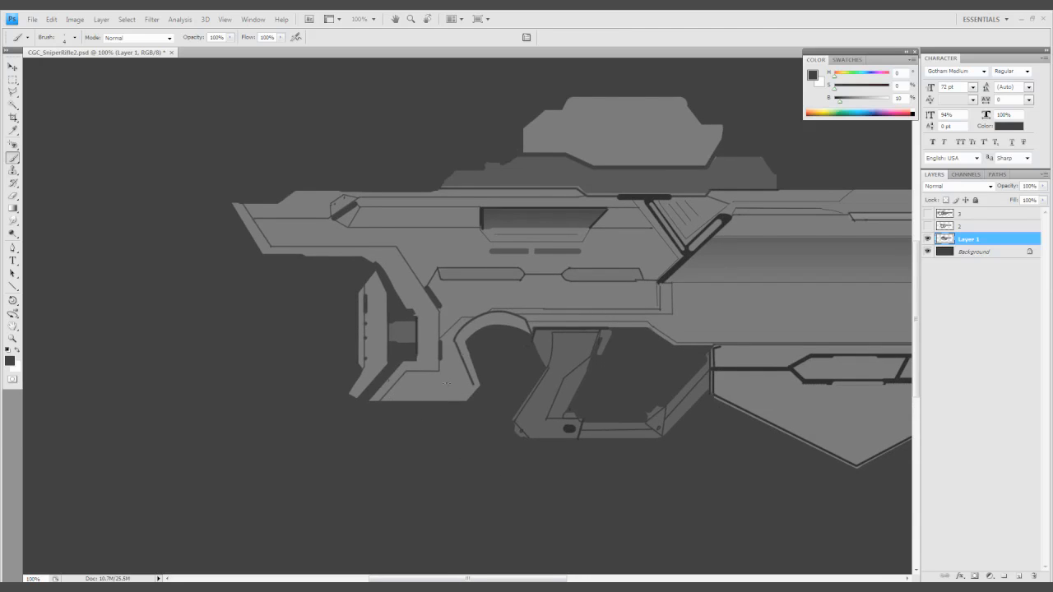
pyautogui.keyDown('alt'); pyautogui.click(466, 360); pyautogui.keyUp('alt')
pyautogui.moveTo(468, 348); pyautogui.dragTo(452, 357)
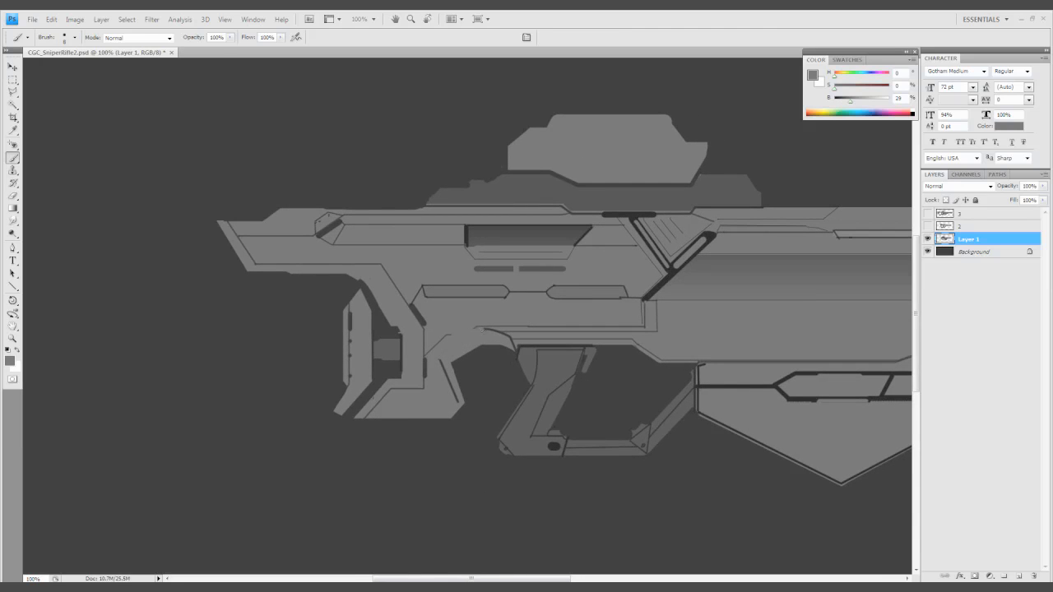
pyautogui.moveTo(452, 360); pyautogui.dragTo(492, 345)
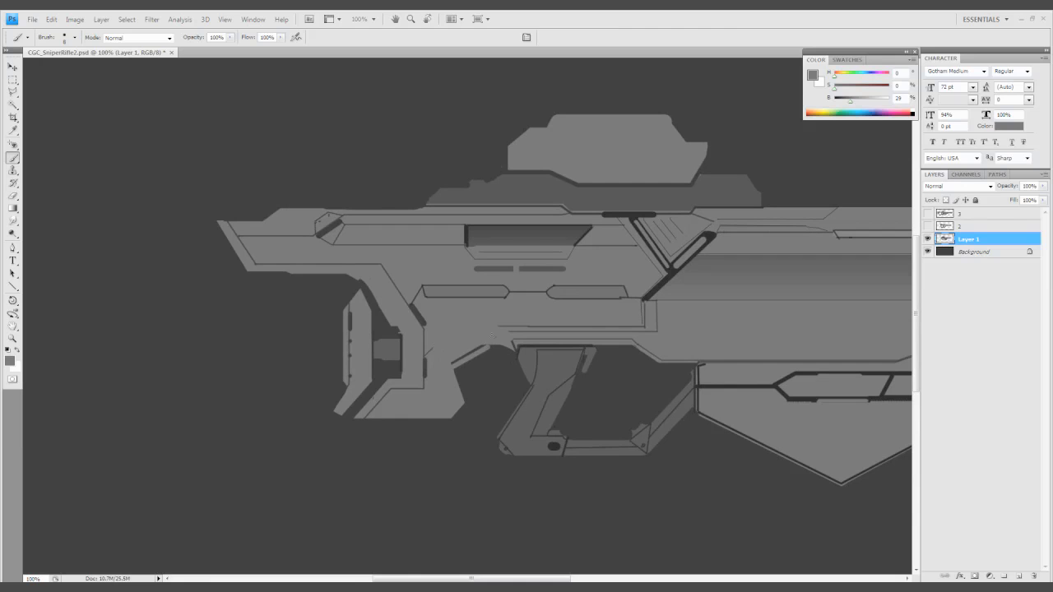
# Select the cutout behind the grip with the Polygonal Lasso and adjust its slanted bevel with Hue/Saturation
pyautogui.press('l')
pyautogui.click(466, 407)
pyautogui.click(453, 361)
pyautogui.click(502, 345)
pyautogui.click(487, 406)
pyautogui.click(466, 407)
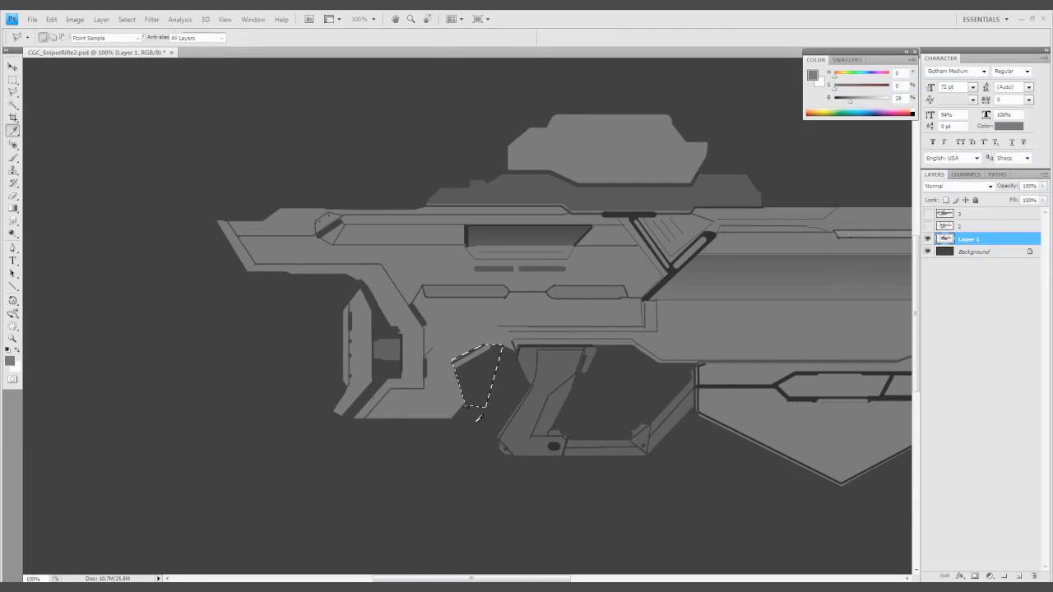
pyautogui.hotkey('ctrl', 'u')
pyautogui.press('Return')
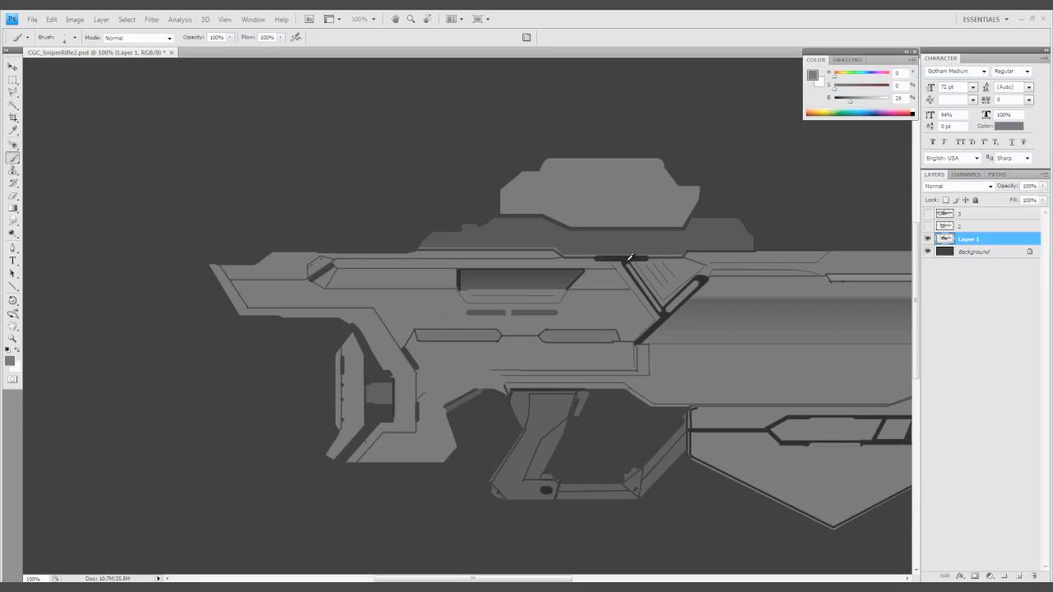
# Outline the cutout behind the grip in sampled dark gray and draw small rounded finger grooves down its rear edge
pyautogui.keyDown('alt'); pyautogui.click(630, 258); pyautogui.keyUp('alt')
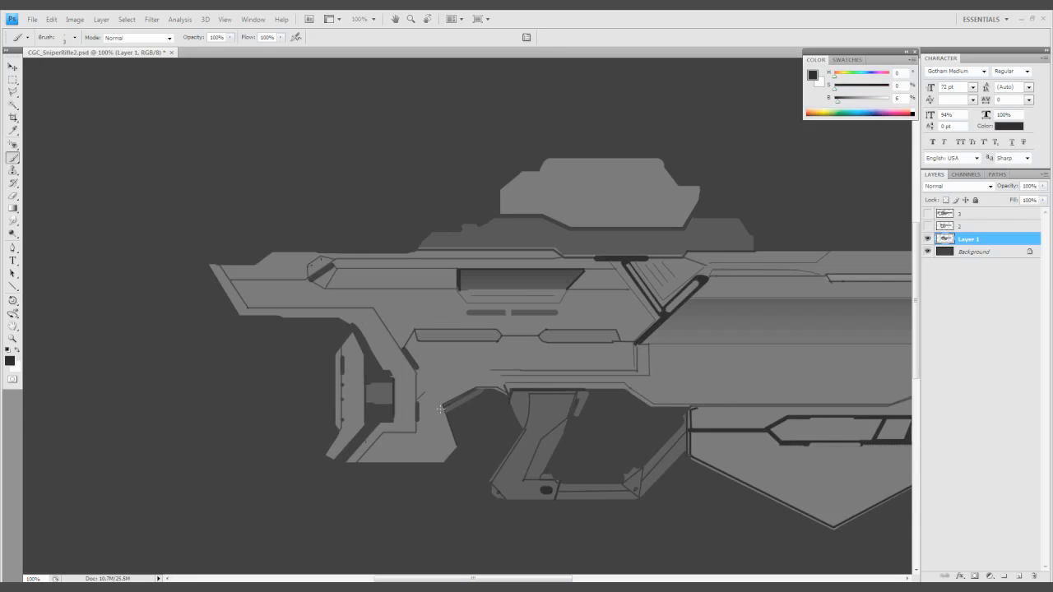
pyautogui.hscroll(6, 445, 453)
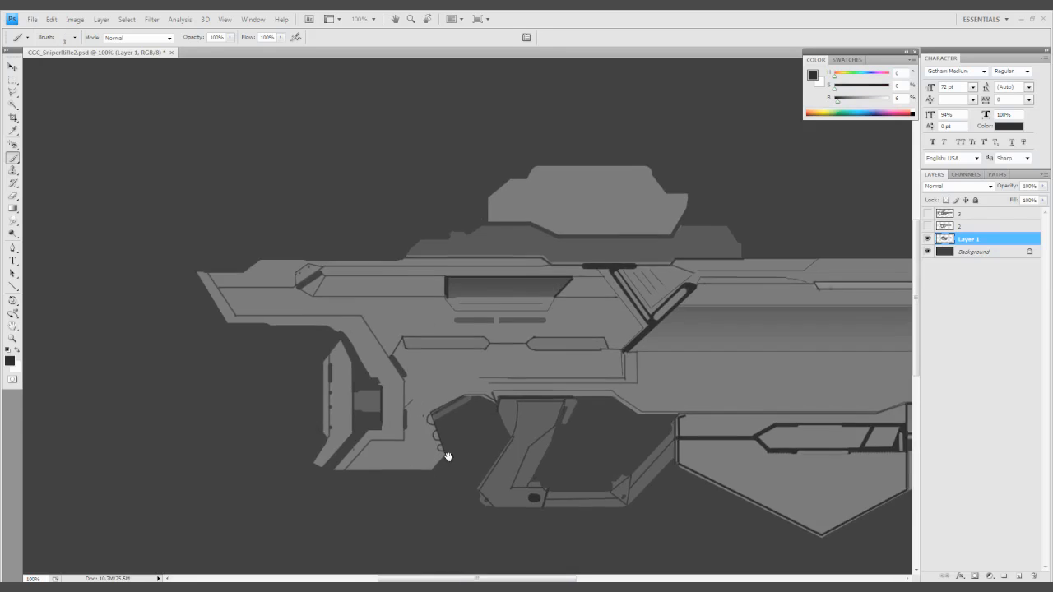
# Create a long narrow dark strip on its own layer along the seam between the upper rail and the shaded barrel
pyautogui.hscroll(3, 398, 381)
pyautogui.scroll(2, 398, 381)
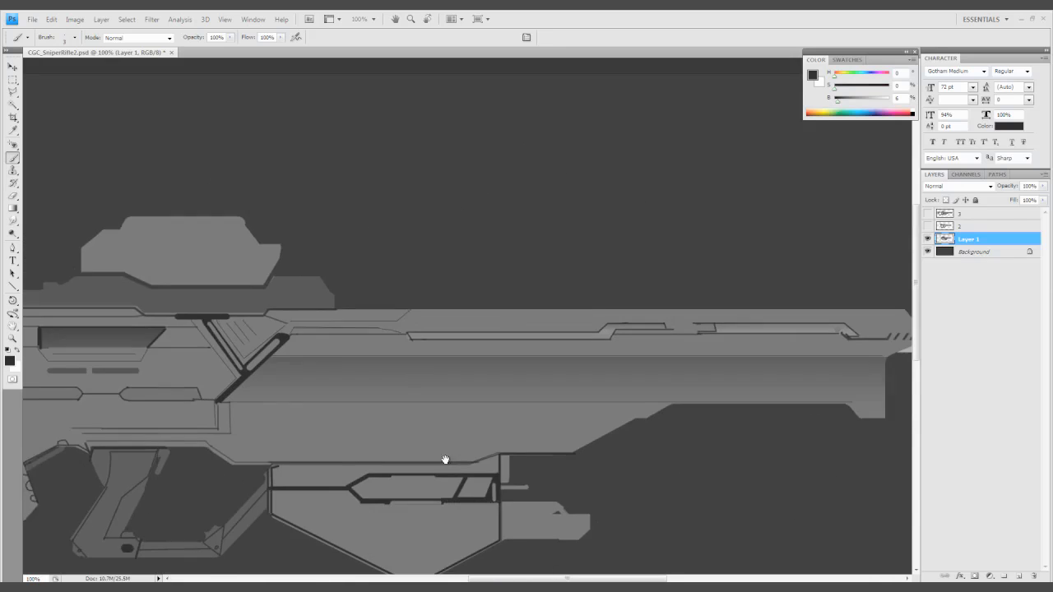
pyautogui.moveTo(248, 346)
pyautogui.mouseDown()
pyautogui.moveTo(536, 372)
pyautogui.moveTo(862, 346)
pyautogui.mouseUp()
pyautogui.press('m')
pyautogui.moveTo(304, 348); pyautogui.dragTo(819, 350)
pyautogui.press('space')
pyautogui.hotkey('ctrl', 'j')
pyautogui.hotkey('ctrl', 't')
pyautogui.press('Return')
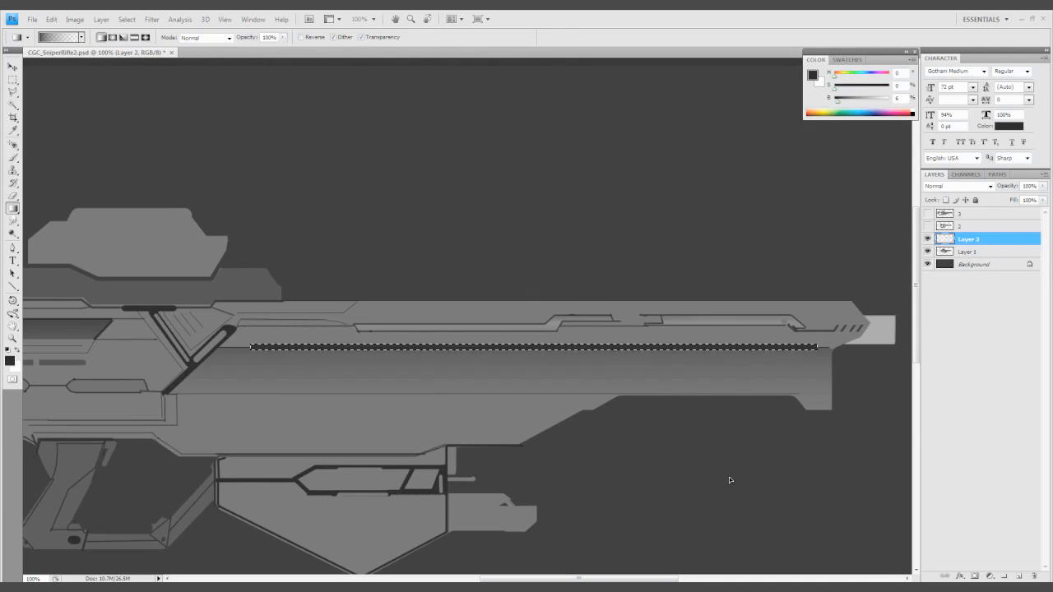
# Erase gaps in the dark strip to split it into short segments, leaving a long open stretch toward the muzzle
pyautogui.press('e')
pyautogui.click(298, 348)
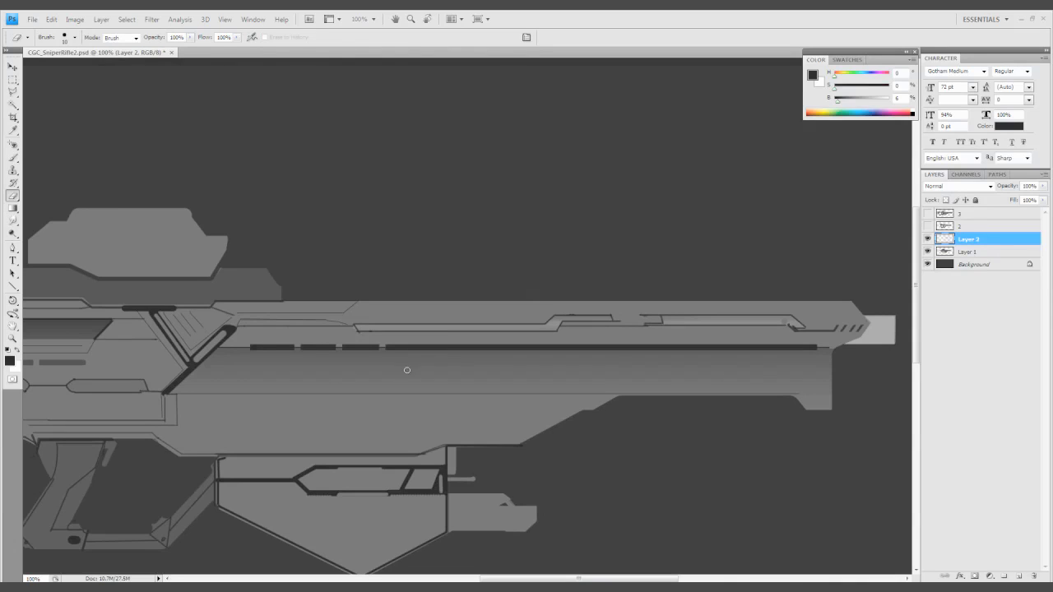
pyautogui.moveTo(516, 347); pyautogui.dragTo(720, 348)
pyautogui.press('space')
pyautogui.moveTo(407, 371); pyautogui.dragTo(464, 371)
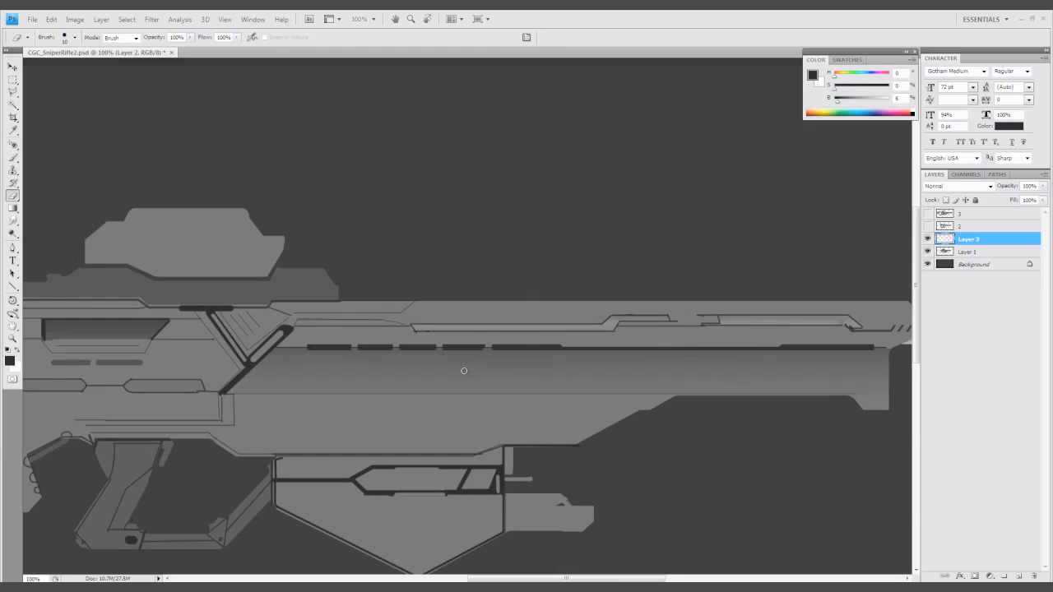
# Select a triangular area between the V-shaped brace and the segmented strip and shade it with a dark gradient
pyautogui.press('z')
pyautogui.keyDown('alt'); pyautogui.click(527, 388); pyautogui.keyUp('alt')
pyautogui.click(657, 357)
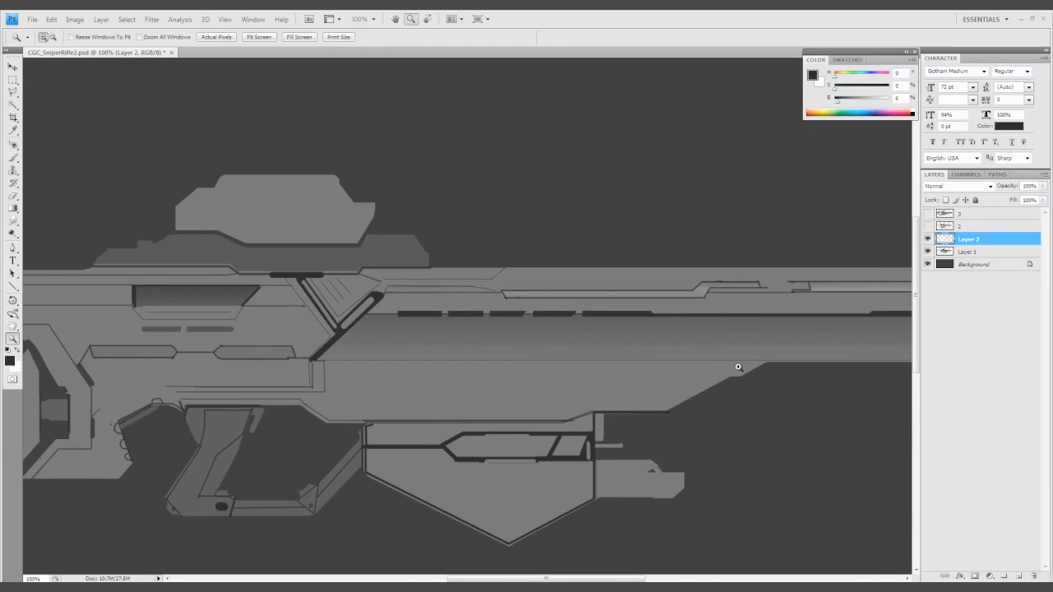
pyautogui.press('space')
pyautogui.moveTo(414, 393); pyautogui.dragTo(554, 423)
pyautogui.press('l')
pyautogui.click(453, 390)
pyautogui.click(527, 323)
pyautogui.click(539, 344)
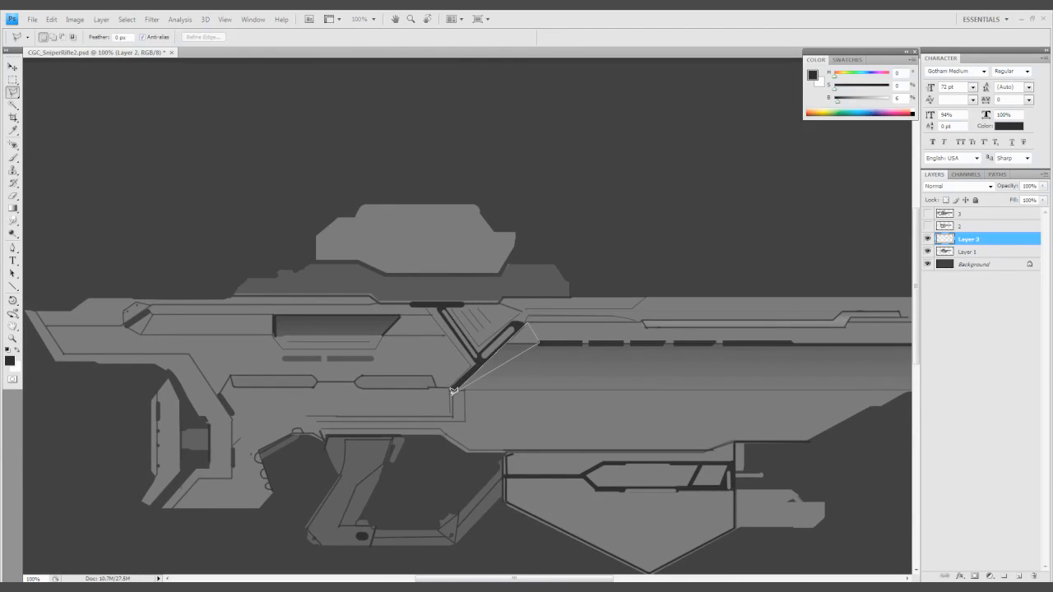
pyautogui.click(452, 390)
pyautogui.press('m')
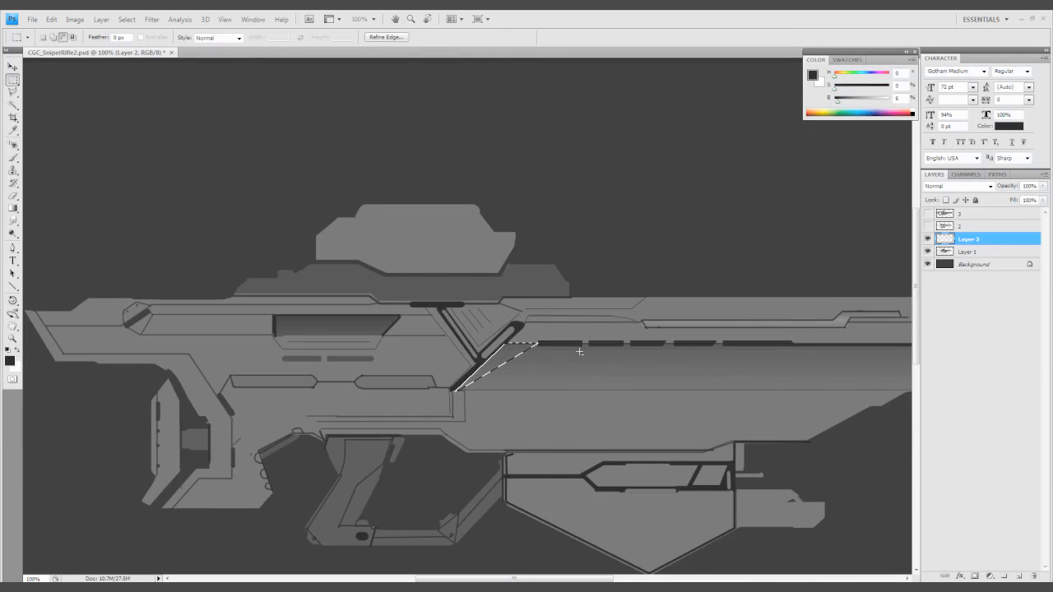
pyautogui.press('f')
pyautogui.press('l')
pyautogui.hotkey('ctrl', 'd')
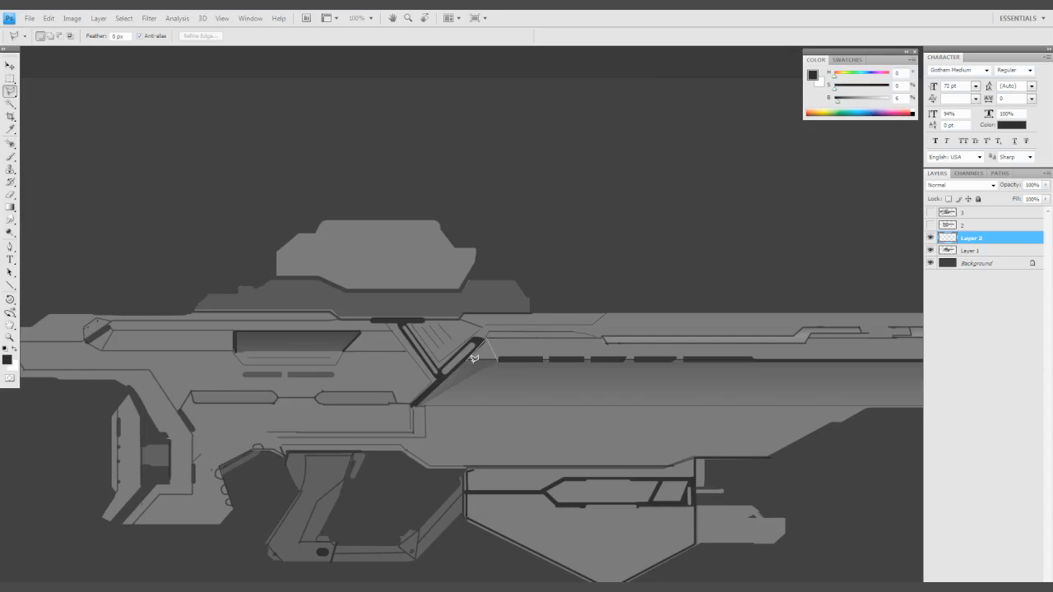
# Shade the small triangle above the seam beside the brace's upper end with a dark gradient
pyautogui.press('g')
pyautogui.press('z')
pyautogui.press('space')
pyautogui.moveTo(554, 438); pyautogui.dragTo(415, 360)
pyautogui.click(491, 409)
# Paint a thick dark line over the receiver's lower panel seam above the grip, with a slanted rear end
pyautogui.press('b')
pyautogui.press('z')
pyautogui.keyDown('alt'); pyautogui.click(527, 381); pyautogui.keyUp('alt')
pyautogui.keyDown('alt'); pyautogui.click(527, 381); pyautogui.keyUp('alt')
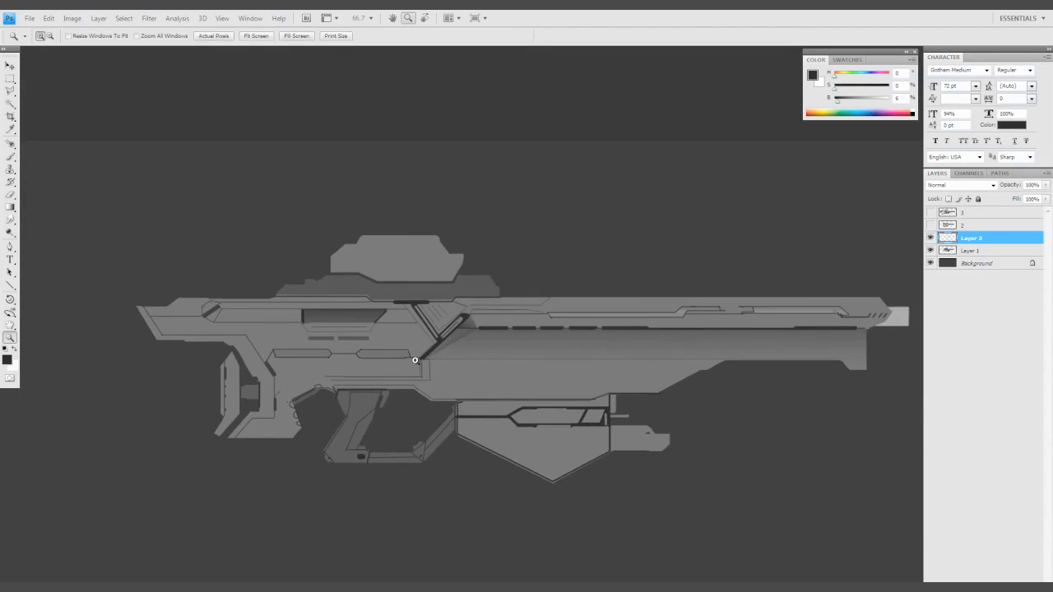
pyautogui.click(415, 360)
pyautogui.click(415, 360)
pyautogui.press('b')
pyautogui.moveTo(410, 406)
pyautogui.mouseDown()
pyautogui.moveTo(407, 359)
pyautogui.moveTo(160, 407)
pyautogui.moveTo(365, 404)
pyautogui.moveTo(449, 454)
pyautogui.mouseUp()
pyautogui.press('space')
# Select the band along the stock's rear and lower edge with the Polygonal Lasso, following the dark panel line
pyautogui.press('l')
pyautogui.click(175, 268)
pyautogui.click(233, 360)
pyautogui.click(487, 359)
pyautogui.press('space')
pyautogui.moveTo(486, 359); pyautogui.dragTo(398, 198)
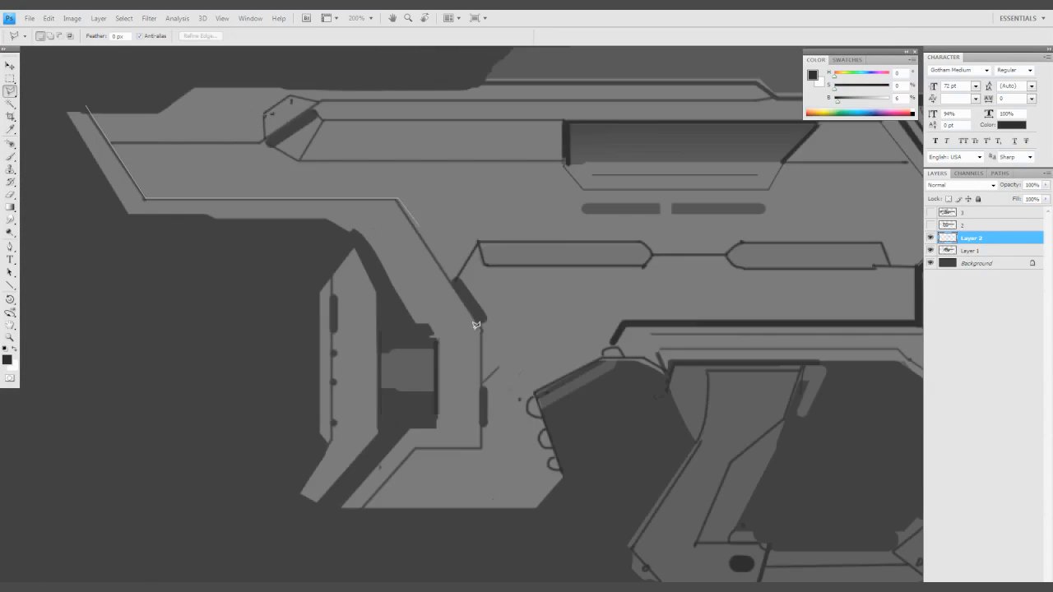
pyautogui.click(481, 325)
pyautogui.click(336, 514)
pyautogui.click(434, 424)
pyautogui.click(435, 343)
pyautogui.click(358, 242)
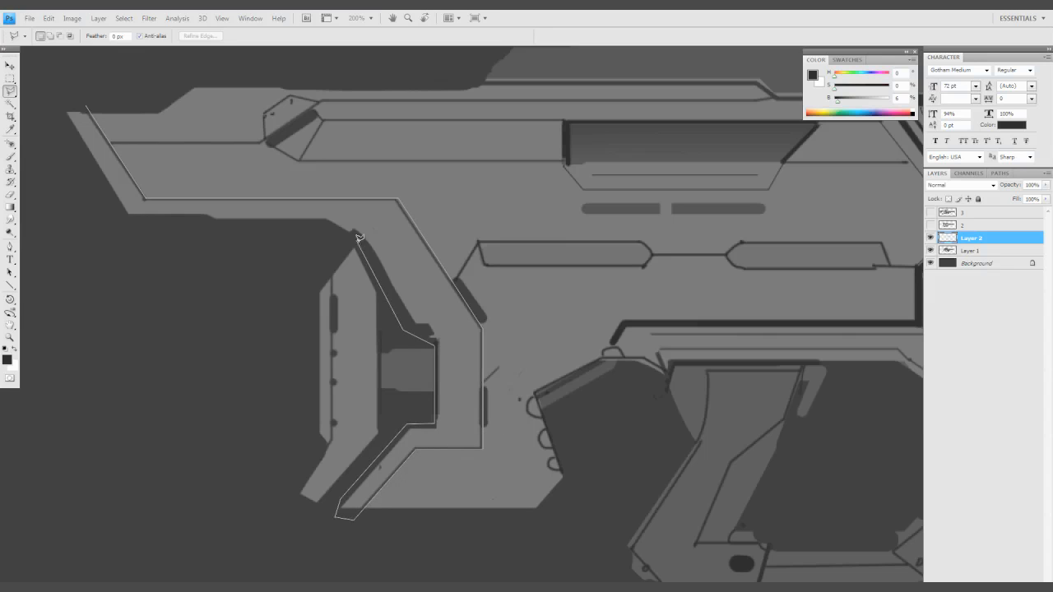
pyautogui.click(130, 238)
pyautogui.click(59, 109)
pyautogui.click(88, 108)
# Merge the segmented strip layer down into the rifle layer
pyautogui.hotkey('ctrl', 'u')
pyautogui.press('Return')
pyautogui.rightClick(971, 238)
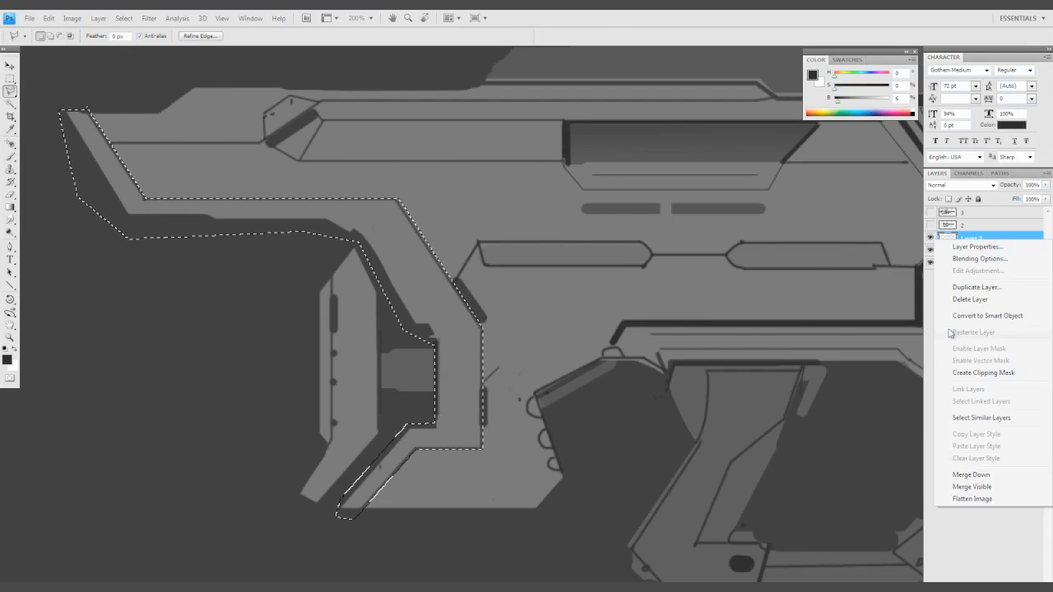
pyautogui.click(962, 470)
# Lighten the selected stock band with Hue/Saturation and clear the selection
pyautogui.hotkey('ctrl', 'u')
pyautogui.click(785, 284)
pyautogui.hotkey('ctrl', 'd')
pyautogui.press('b')
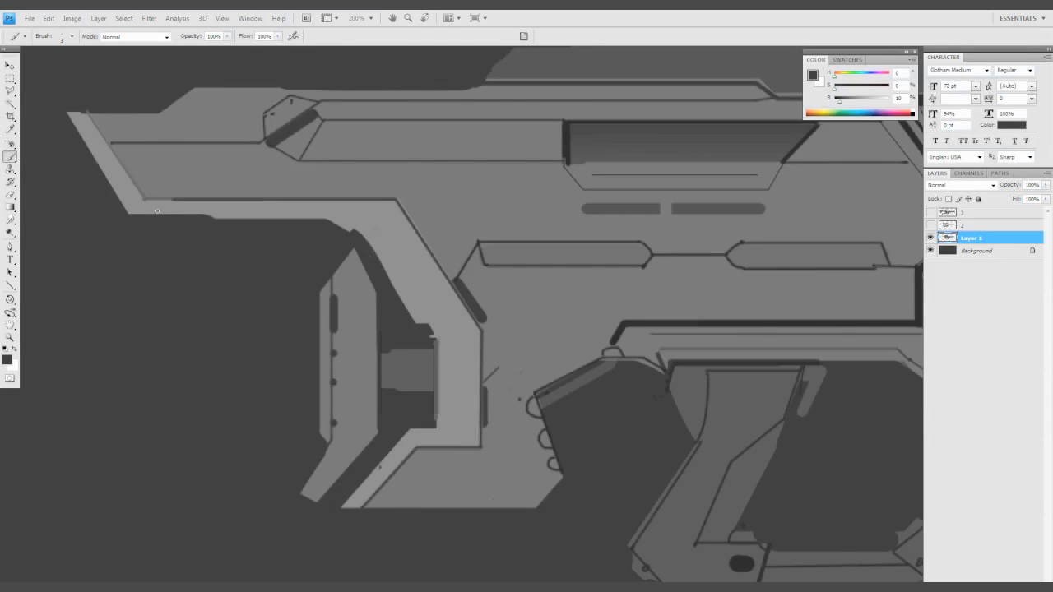
# Draw dark panel lines on the scope mount: two circle-ended lines at the rear, an upper edge line and an arc in front
pyautogui.press('z')
pyautogui.hotkey('ctrl', '-')
pyautogui.hotkey('ctrl', '-')
pyautogui.doubleClick(347, 253)
pyautogui.press('b')
pyautogui.moveTo(427, 411); pyautogui.dragTo(501, 352)
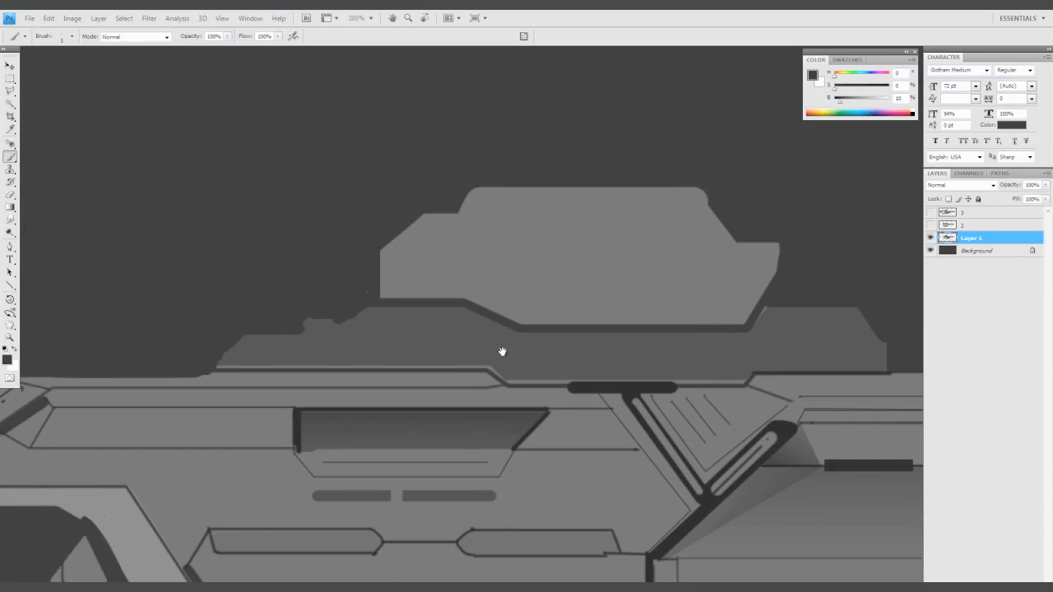
pyautogui.moveTo(255, 352)
pyautogui.mouseDown()
pyautogui.moveTo(475, 350)
pyautogui.moveTo(369, 310)
pyautogui.mouseUp()
pyautogui.moveTo(306, 330)
pyautogui.mouseDown()
pyautogui.moveTo(755, 340)
pyautogui.moveTo(833, 309)
pyautogui.mouseUp()
pyautogui.moveTo(807, 362)
pyautogui.mouseDown()
pyautogui.moveTo(664, 332)
pyautogui.moveTo(635, 339)
pyautogui.mouseUp()
pyautogui.hotkey('ctrl', 'z')
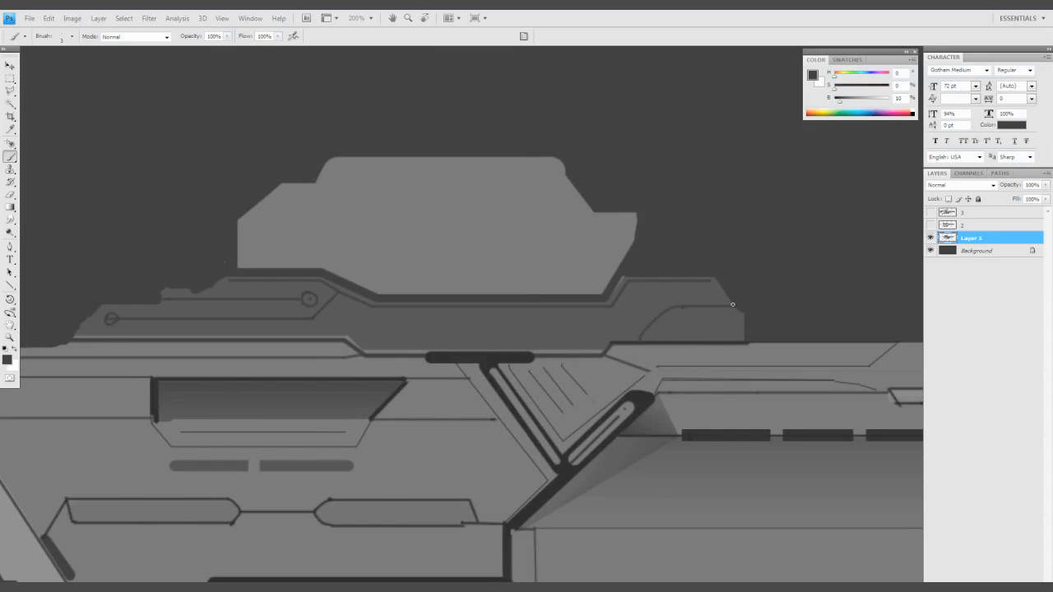
pyautogui.moveTo(443, 340); pyautogui.dragTo(505, 331)
pyautogui.moveTo(670, 335)
pyautogui.mouseDown()
pyautogui.moveTo(445, 335)
pyautogui.moveTo(687, 339)
pyautogui.mouseUp()
# Paint a thick rounded dark slot with a lighter inner bar along the middle of the scope mount
pyautogui.press(']')
pyautogui.press(']')
pyautogui.press(']')
pyautogui.press(']')
pyautogui.press(']')
pyautogui.press(']')
pyautogui.press(']')
pyautogui.press(']')
pyautogui.press('[')
pyautogui.keyDown('alt'); pyautogui.click(467, 338); pyautogui.keyUp('alt')
pyautogui.moveTo(539, 340); pyautogui.dragTo(679, 338)
pyautogui.moveTo(629, 377)
pyautogui.mouseDown()
pyautogui.moveTo(574, 409)
pyautogui.moveTo(651, 410)
pyautogui.mouseUp()
# Clean up stray marks around the scope mount's outer edge with the Eraser
pyautogui.press('e')
pyautogui.moveTo(303, 334)
pyautogui.mouseDown()
pyautogui.moveTo(320, 319)
pyautogui.moveTo(302, 334)
pyautogui.mouseUp()
pyautogui.moveTo(180, 359); pyautogui.dragTo(309, 309)
pyautogui.moveTo(612, 406)
pyautogui.mouseDown()
pyautogui.moveTo(374, 414)
pyautogui.moveTo(341, 439)
pyautogui.mouseUp()
# Add a dark bar inside the scope mount's slot and thicken the line over the front block's arc
pyautogui.press('b')
pyautogui.moveTo(333, 362); pyautogui.dragTo(550, 363)
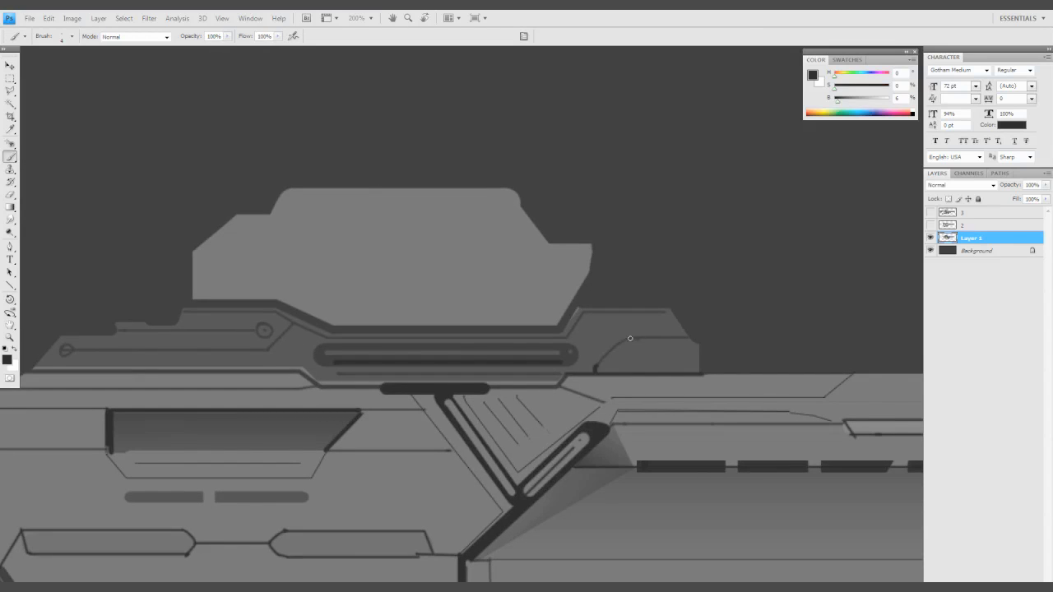
pyautogui.moveTo(631, 338); pyautogui.dragTo(682, 339)
# Draw thin dark panel lines on the scope, including two horizontal lines across its rear section
pyautogui.moveTo(644, 352)
pyautogui.mouseDown()
pyautogui.moveTo(675, 372)
pyautogui.moveTo(732, 380)
pyautogui.mouseUp()
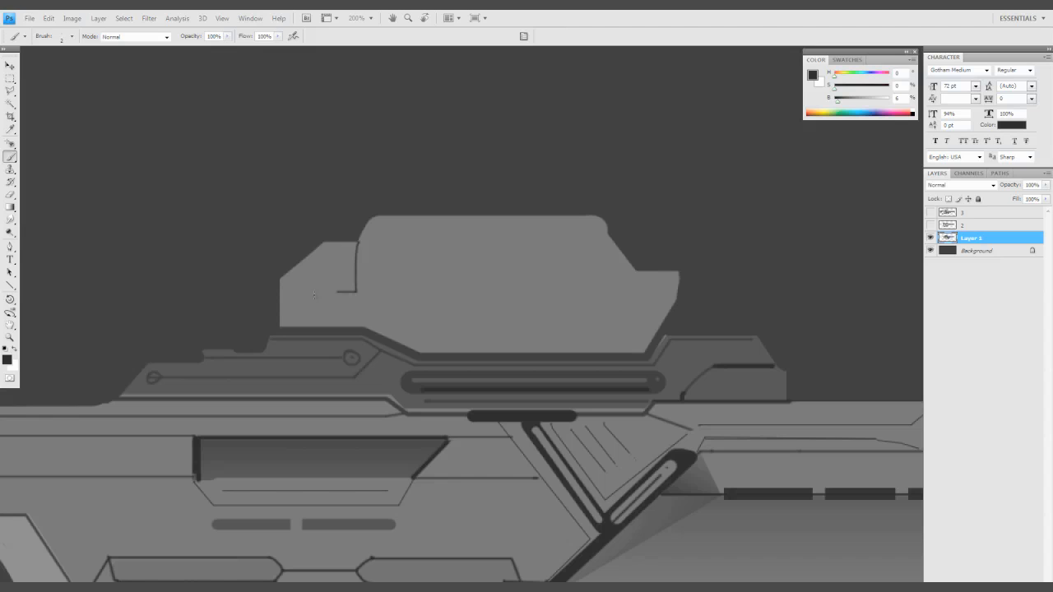
pyautogui.moveTo(295, 291); pyautogui.dragTo(338, 291)
pyautogui.moveTo(280, 307); pyautogui.dragTo(358, 307)
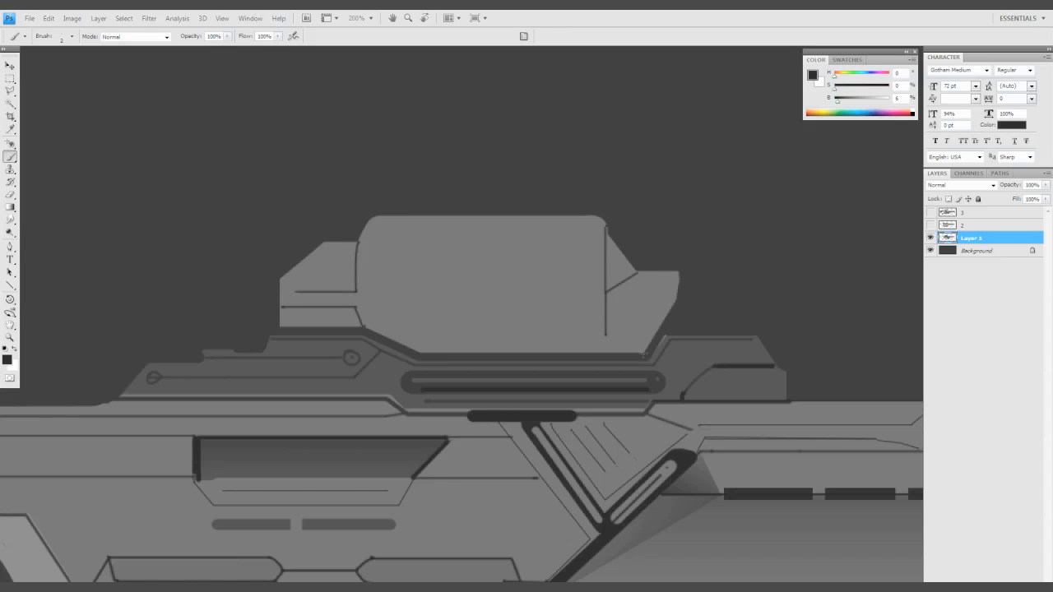
# Complete the panel line at the scope's lower front corner and paint a large mid-grey disc on the rear of the scope body
pyautogui.moveTo(629, 332); pyautogui.dragTo(599, 375)
pyautogui.click(381, 317)
pyautogui.press('[')
pyautogui.press('[')
pyautogui.press('[')
pyautogui.press('[')
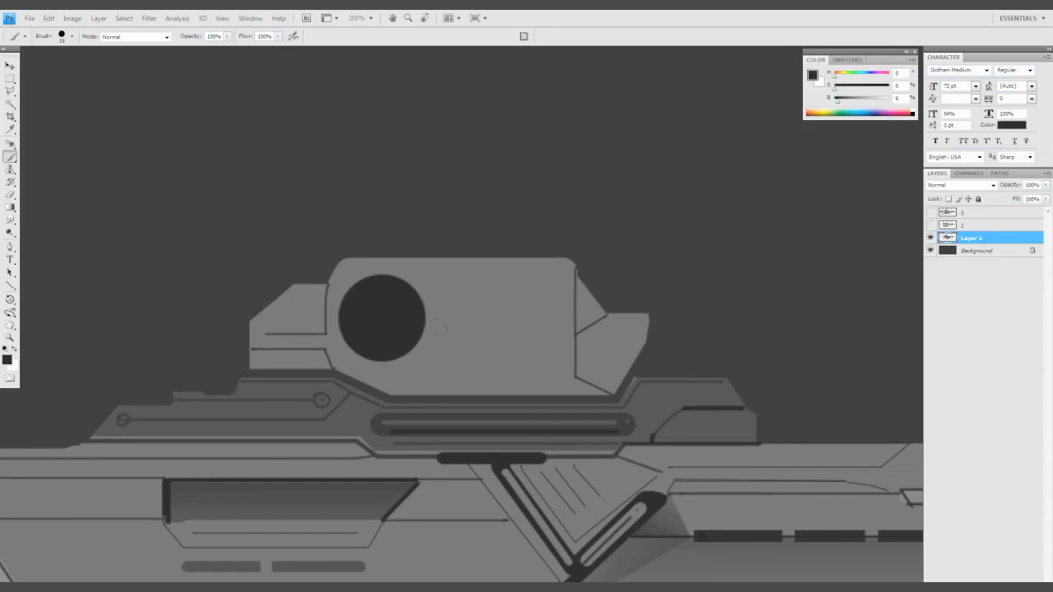
pyautogui.hotkey('ctrl', 'z')
pyautogui.press(']')
pyautogui.press(']')
pyautogui.press(']')
pyautogui.press(']')
pyautogui.press(']')
pyautogui.press(']')
pyautogui.press(']')
pyautogui.press(']')
pyautogui.press(']')
pyautogui.press(']')
pyautogui.click(379, 319)
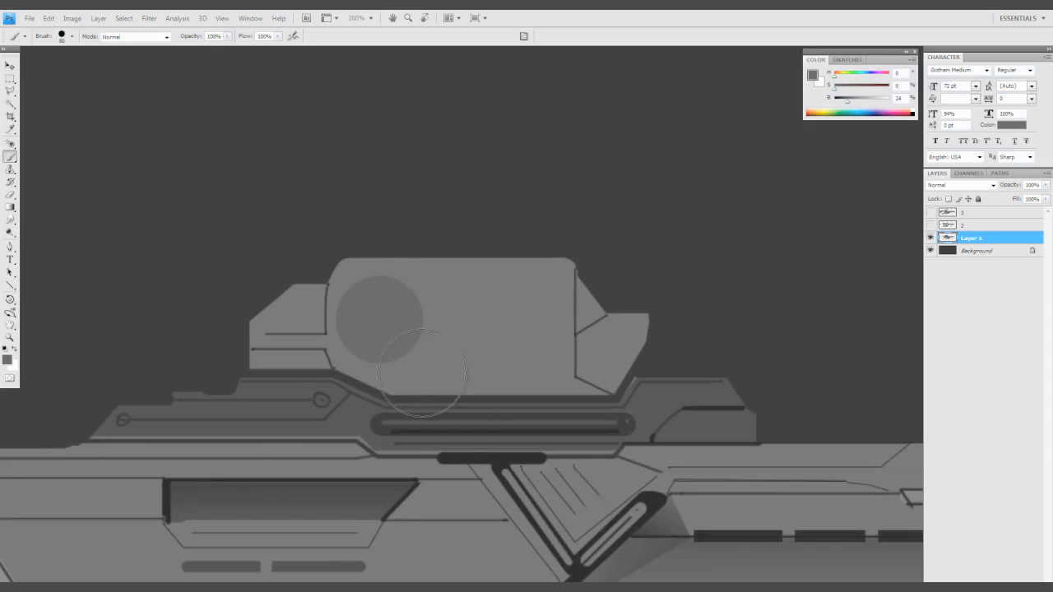
# Paint two grey strips with angled ends running forward from the scope's disc, plus a short rounded slot near the front
pyautogui.moveTo(395, 283); pyautogui.dragTo(569, 284)
pyautogui.hotkey('ctrl', 'z')
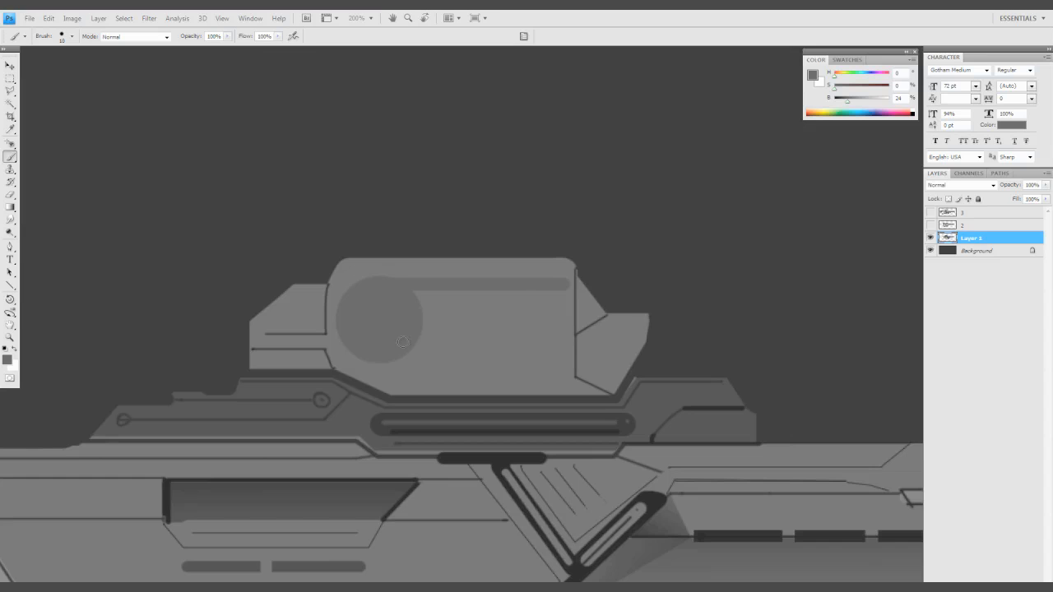
pyautogui.press(']')
pyautogui.press(']')
pyautogui.press(']')
pyautogui.press(']')
pyautogui.moveTo(430, 328)
pyautogui.mouseDown()
pyautogui.moveTo(531, 327)
pyautogui.moveTo(526, 343)
pyautogui.mouseUp()
pyautogui.keyDown('alt'); pyautogui.click(545, 301); pyautogui.keyUp('alt')
pyautogui.moveTo(530, 278)
pyautogui.mouseDown()
pyautogui.moveTo(568, 284)
pyautogui.moveTo(569, 302)
pyautogui.mouseUp()
pyautogui.keyDown('alt'); pyautogui.click(526, 322); pyautogui.keyUp('alt')
pyautogui.moveTo(570, 397); pyautogui.dragTo(565, 383)
# Try to shade the scope body's lower section with a dark gradient inside a polygonal selection
pyautogui.press('l')
pyautogui.click(326, 355)
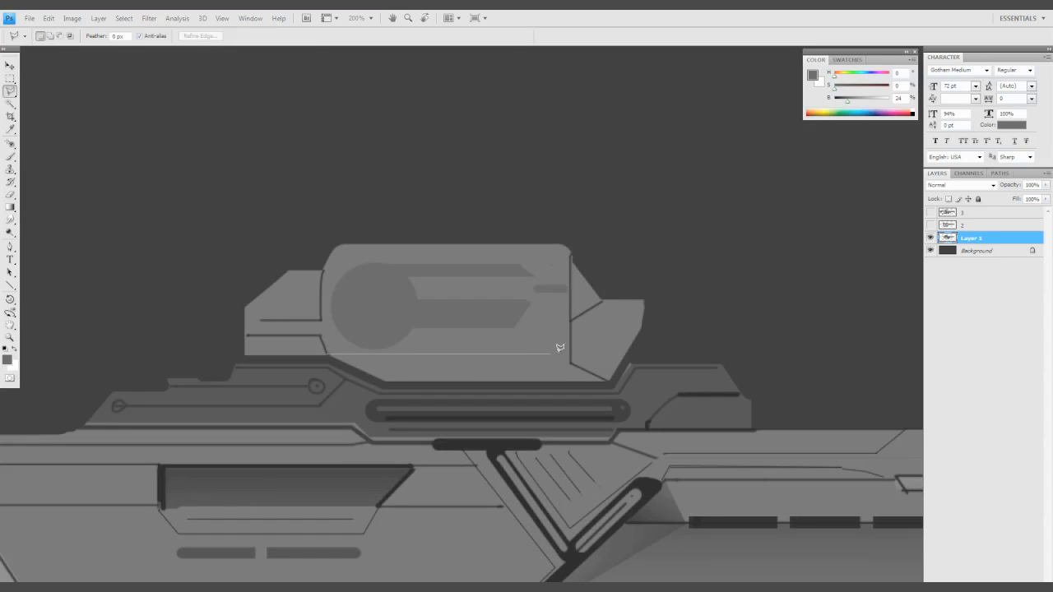
pyautogui.click(608, 377)
pyautogui.click(384, 380)
pyautogui.moveTo(460, 410); pyautogui.dragTo(460, 410)
pyautogui.scroll(2, 460, 411)
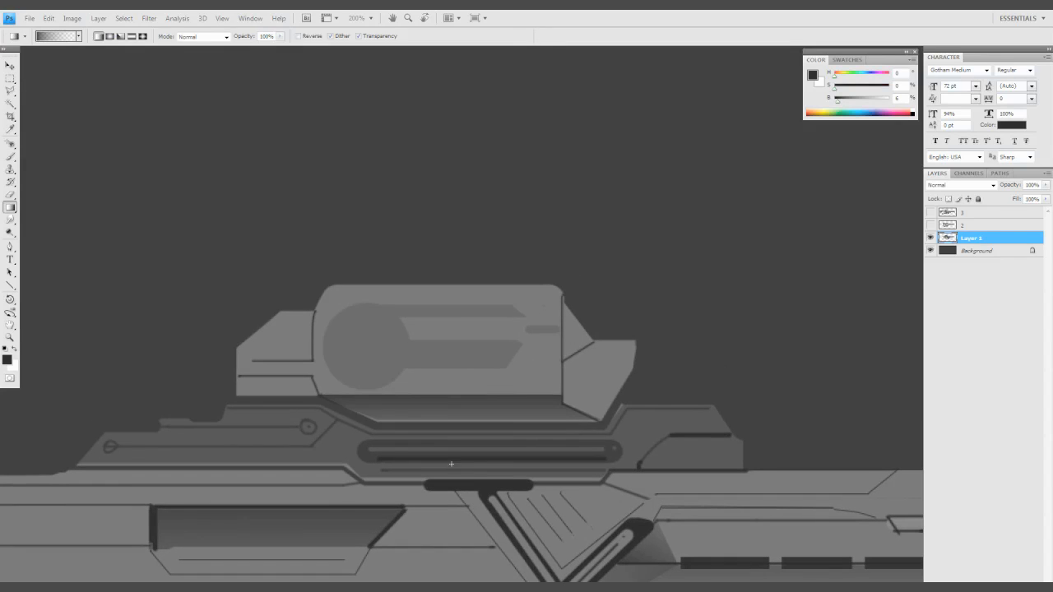
# Draw a thin dark panel line along the scope body's lower edge with a small notch detail at each end
pyautogui.press('z')
pyautogui.keyDown('alt'); pyautogui.click(475, 432); pyautogui.keyUp('alt')
pyautogui.click(475, 433)
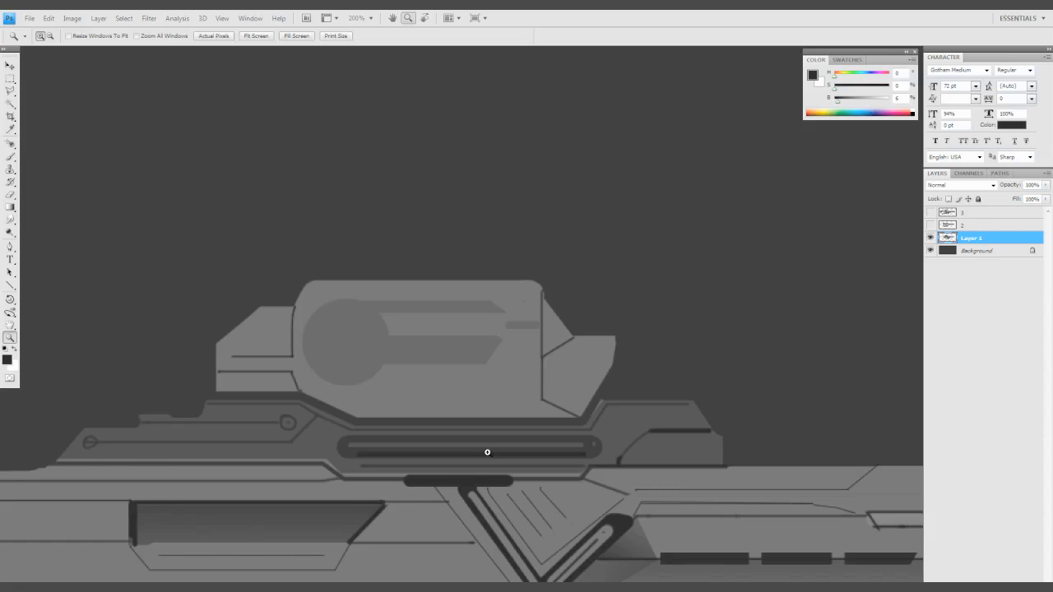
pyautogui.press('b')
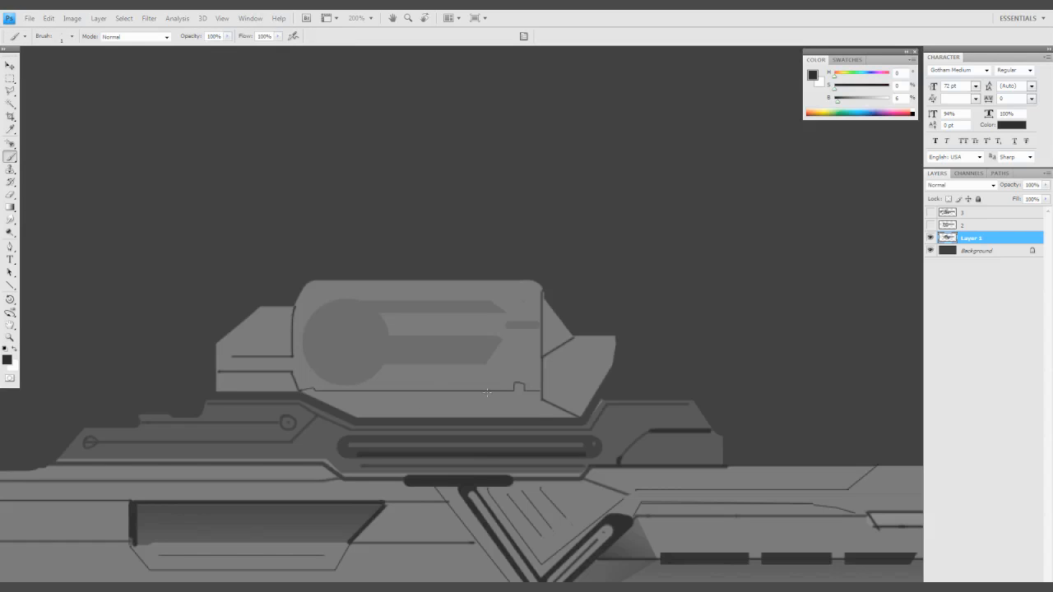
pyautogui.moveTo(540, 393); pyautogui.dragTo(308, 392)
pyautogui.scroll(2, 423, 412)
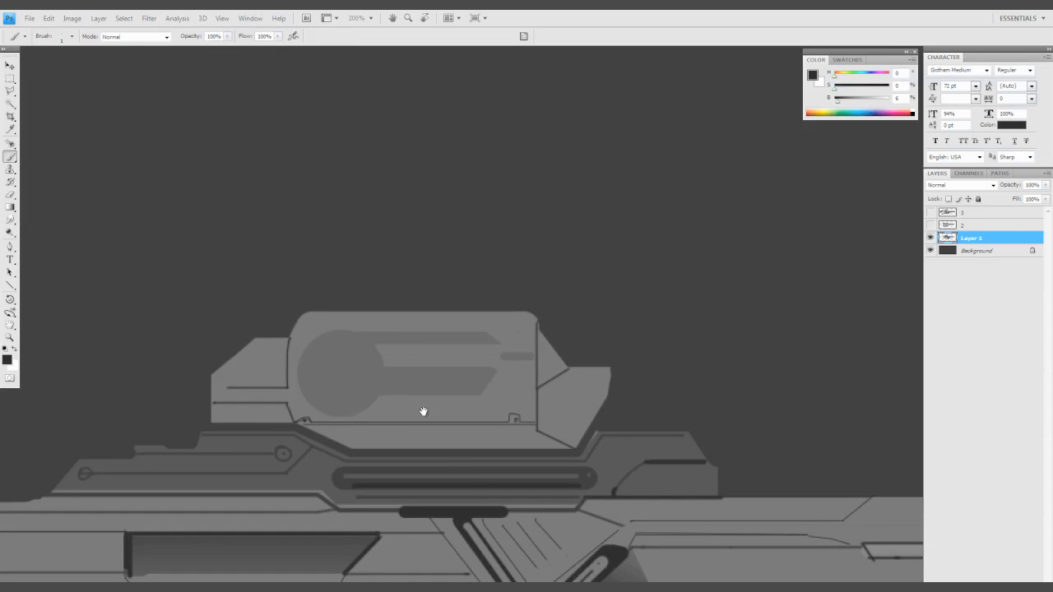
# Extend the scope's front into an angular grey hood, leaving a diagonal gap between its upper and lower pieces
pyautogui.hscroll(2, 539, 387)
pyautogui.keyDown('alt'); pyautogui.click(539, 387); pyautogui.keyUp('alt')
pyautogui.press('[')
pyautogui.moveTo(518, 343)
pyautogui.mouseDown()
pyautogui.moveTo(547, 323)
pyautogui.moveTo(519, 371)
pyautogui.moveTo(550, 327)
pyautogui.moveTo(503, 327)
pyautogui.mouseUp()
pyautogui.scroll(-3, 503, 326)
pyautogui.hscroll(1, 503, 327)
pyautogui.scroll(1, 500, 395)
pyautogui.hscroll(1, 500, 394)
pyautogui.moveTo(501, 395); pyautogui.dragTo(549, 308)
pyautogui.moveTo(503, 341); pyautogui.dragTo(547, 306)
pyautogui.scroll(1, 503, 340)
pyautogui.hscroll(1, 503, 341)
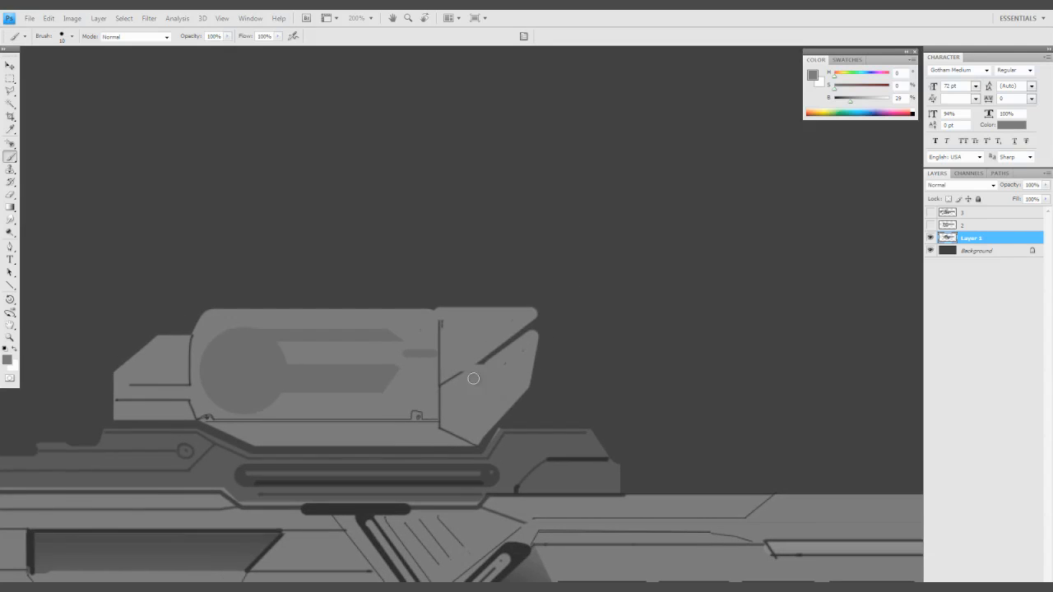
# Thicken the diagonal line across the scope's front hood into dark segments with light breaks
pyautogui.press('[')
pyautogui.keyDown('alt'); pyautogui.click(484, 358); pyautogui.keyUp('alt')
pyautogui.keyDown('alt'); pyautogui.click(505, 326); pyautogui.keyUp('alt')
pyautogui.scroll(-1, 503, 346)
# Create a new layer and place it directly beneath the first rifle's layer
pyautogui.press('l')
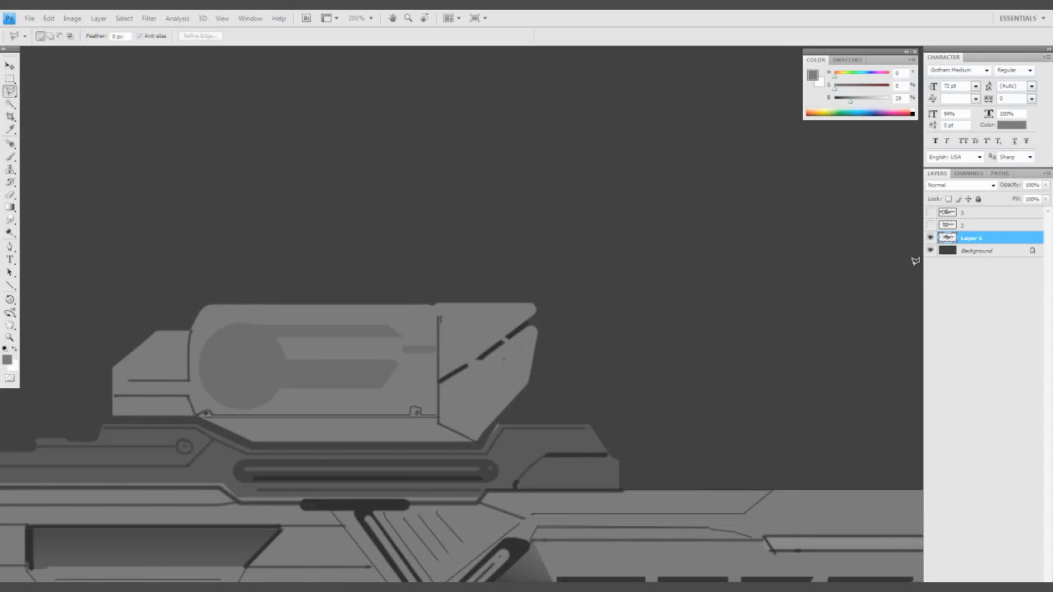
pyautogui.hotkey('ctrl', 'shift', 'n')
pyautogui.press('Return')
pyautogui.press('e')
pyautogui.moveTo(965, 240); pyautogui.dragTo(965, 257)
# Select a narrow crescent at the scope's front opening and paint it as a lens in lighter grey with 42% brightness
pyautogui.press('l')
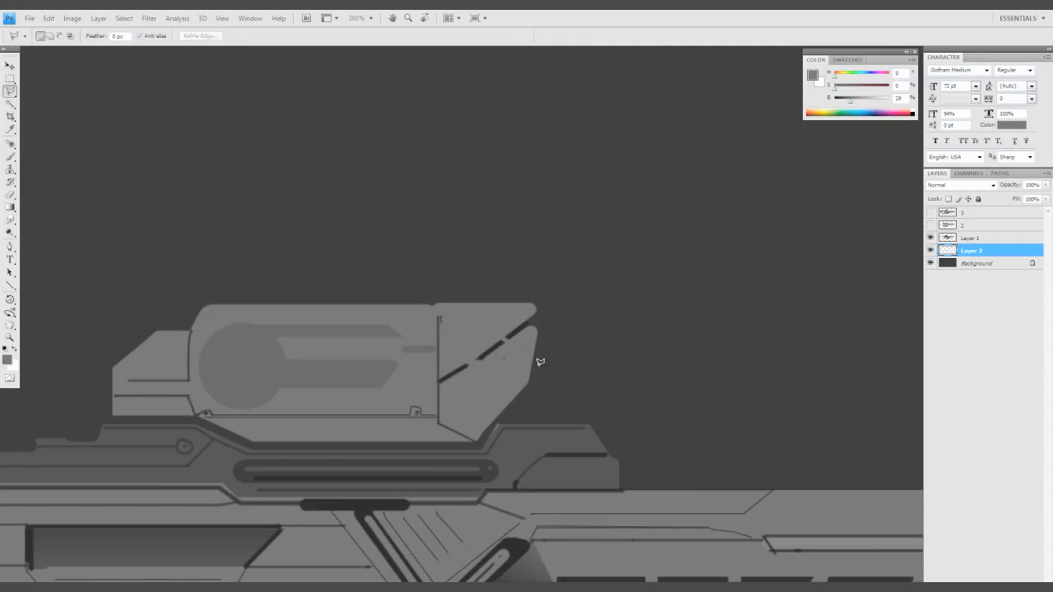
pyautogui.moveTo(530, 360); pyautogui.dragTo(524, 316)
pyautogui.press('b')
pyautogui.rightClick(506, 313)
pyautogui.doubleClick(581, 407)
pyautogui.moveTo(850, 100); pyautogui.dragTo(858, 102)
pyautogui.moveTo(527, 325); pyautogui.dragTo(513, 447)
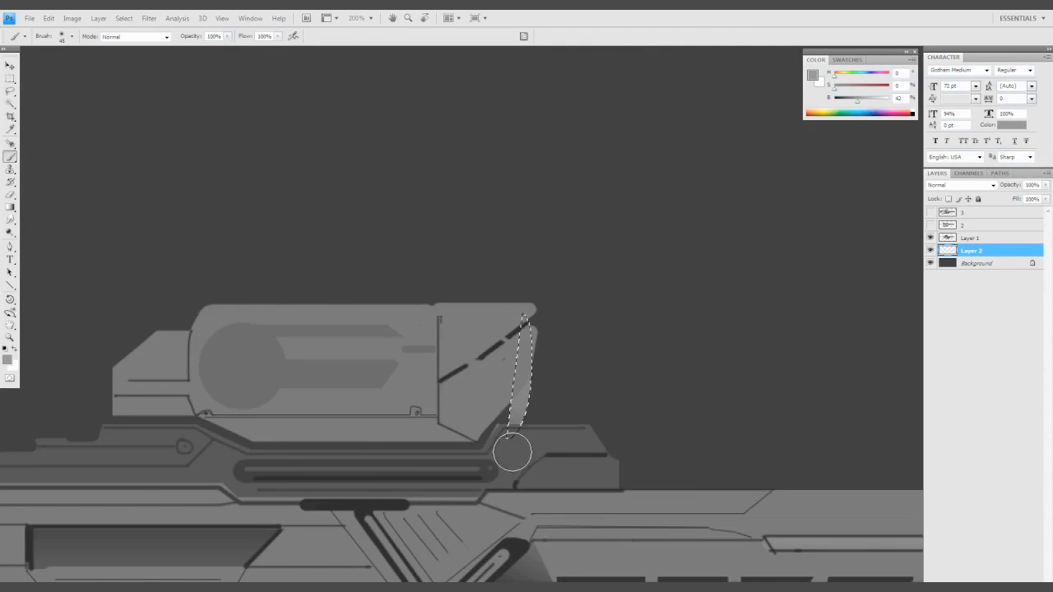
# Clear the selection and merge the lens layer with the first rifle's layer
pyautogui.hotkey('ctrl', 'd')
pyautogui.moveTo(494, 411); pyautogui.dragTo(540, 416)
pyautogui.hotkey('ctrl', 'e')
pyautogui.rightClick(594, 325)
pyautogui.doubleClick(609, 405)
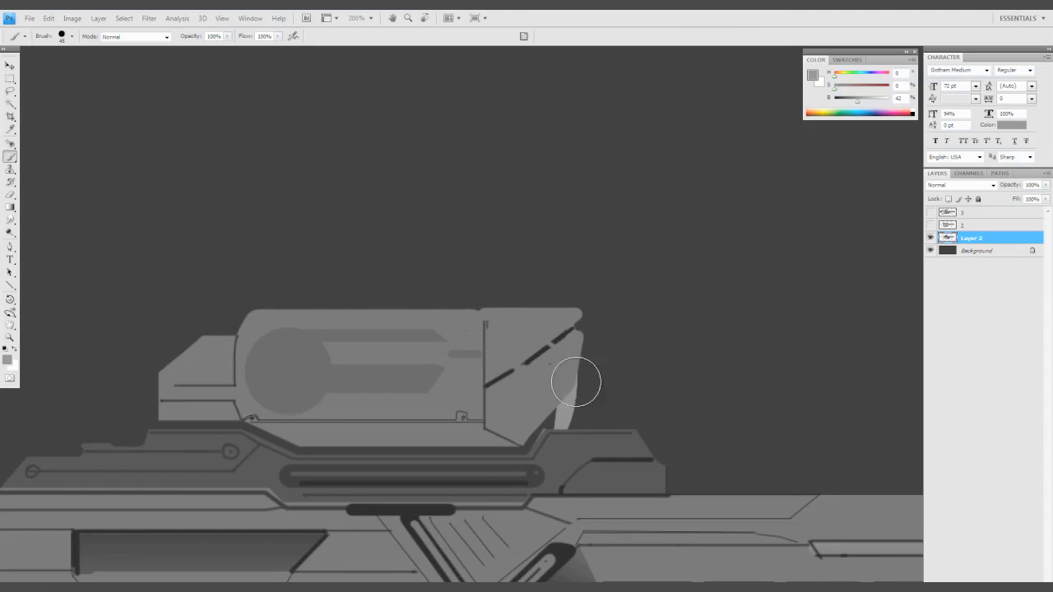
pyautogui.press('[')
pyautogui.press('[')
pyautogui.press('[')
pyautogui.press('[')
pyautogui.press('[')
pyautogui.press('[')
pyautogui.press('[')
pyautogui.press('[')
pyautogui.press('[')
pyautogui.press('[')
pyautogui.press('[')
pyautogui.keyDown('alt'); pyautogui.click(512, 332); pyautogui.keyUp('alt')
pyautogui.keyDown('alt'); pyautogui.click(665, 405); pyautogui.keyUp('alt')
pyautogui.moveTo(575, 354)
pyautogui.mouseDown()
pyautogui.moveTo(557, 351)
pyautogui.moveTo(645, 327)
pyautogui.mouseUp()
pyautogui.hotkey('ctrl', 'z')
# Paint a smaller disc in the scope's body grey inside the darker disc, leaving a thin ring around it
pyautogui.moveTo(507, 406); pyautogui.dragTo(548, 402)
pyautogui.press(']')
pyautogui.press(']')
pyautogui.press(']')
pyautogui.press(']')
pyautogui.press(']')
pyautogui.press(']')
pyautogui.press(']')
pyautogui.press(']')
pyautogui.press(']')
pyautogui.press(']')
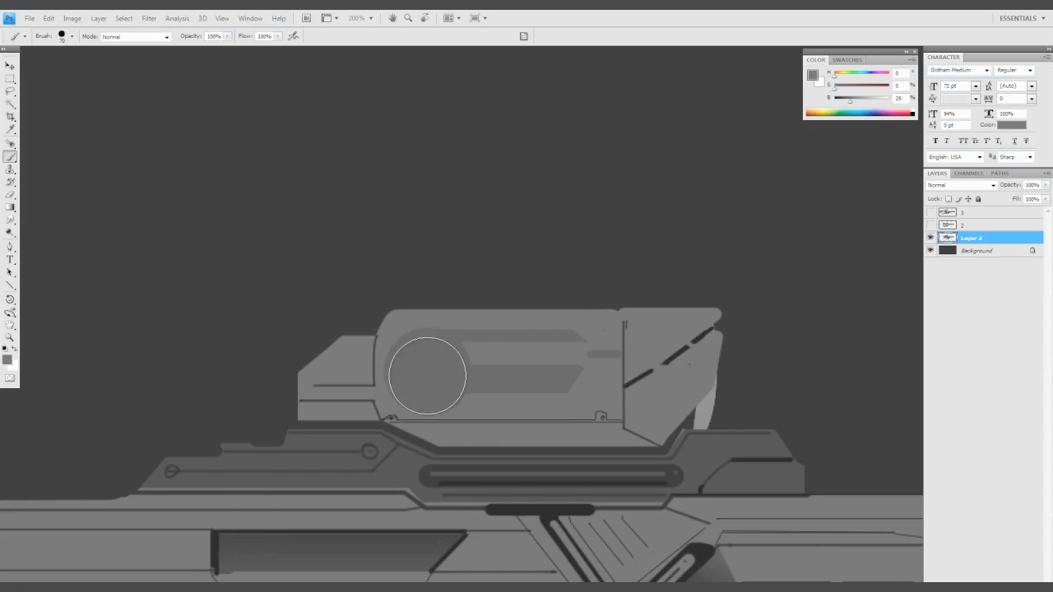
pyautogui.click(440, 377)
# Paint lighter inner bars along the lower and upper strips that run forward from the scope's ring
pyautogui.keyDown('alt'); pyautogui.click(444, 378); pyautogui.keyUp('alt')
pyautogui.press('[')
pyautogui.press('[')
pyautogui.press('[')
pyautogui.press('[')
pyautogui.press('[')
pyautogui.moveTo(461, 380); pyautogui.dragTo(550, 379)
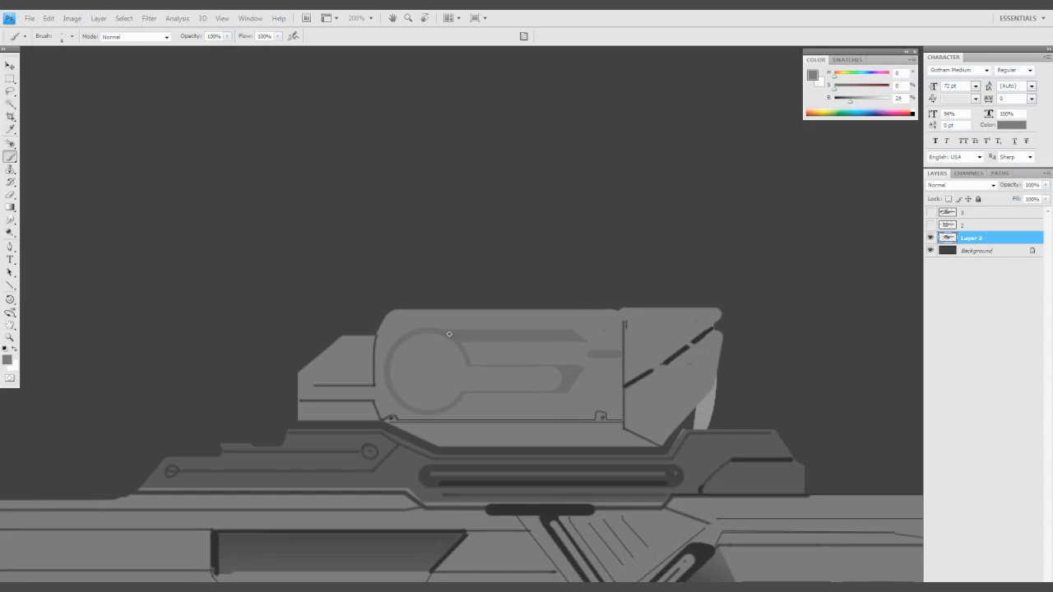
pyautogui.moveTo(450, 334); pyautogui.dragTo(514, 335)
# Paint a low grey trapezoidal block on top of the scope body, outlining it and filling its inside
pyautogui.keyDown('ctrl'); pyautogui.keyDown('alt'); pyautogui.click(488, 383); pyautogui.keyUp('alt'); pyautogui.keyUp('ctrl')
pyautogui.keyDown('ctrl'); pyautogui.click(565, 491); pyautogui.keyUp('ctrl')
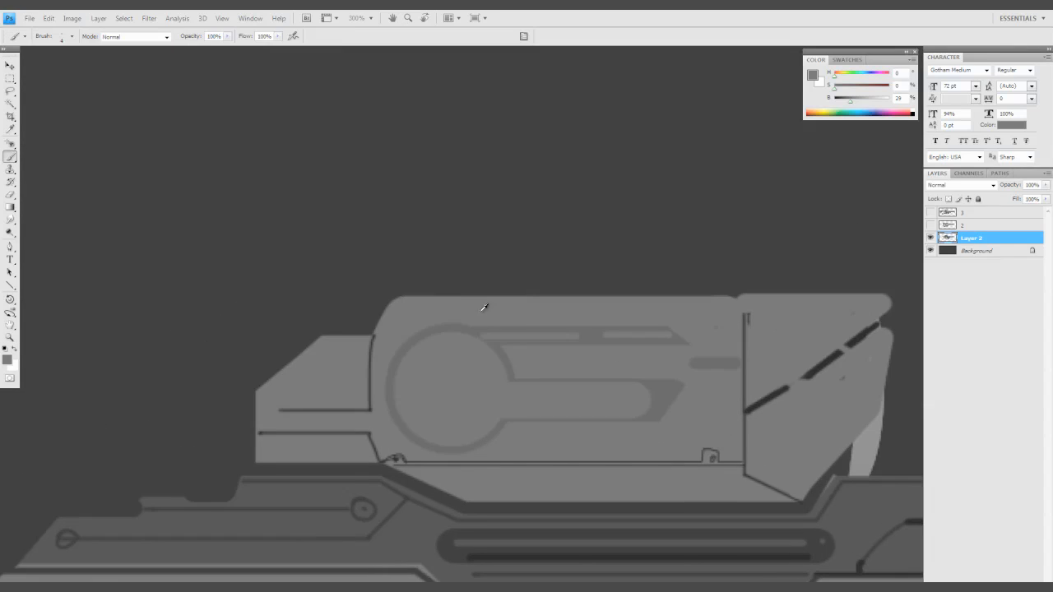
pyautogui.press('[')
pyautogui.press('[')
pyautogui.press('[')
pyautogui.moveTo(461, 294); pyautogui.dragTo(539, 281)
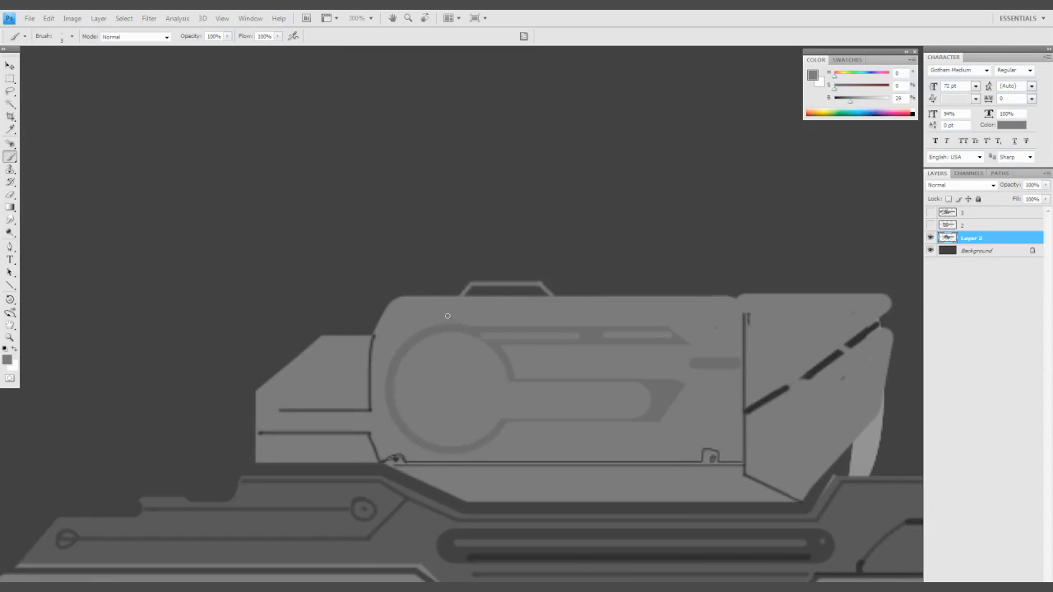
pyautogui.press(']')
pyautogui.press(']')
pyautogui.moveTo(468, 291); pyautogui.dragTo(543, 290)
# Add a dark base line under the scope's top block, with small dark marks and a thin line on its face
pyautogui.keyDown('alt'); pyautogui.click(568, 336); pyautogui.keyUp('alt')
pyautogui.keyDown('alt'); pyautogui.click(777, 389); pyautogui.keyUp('alt')
pyautogui.moveTo(463, 295); pyautogui.dragTo(566, 297)
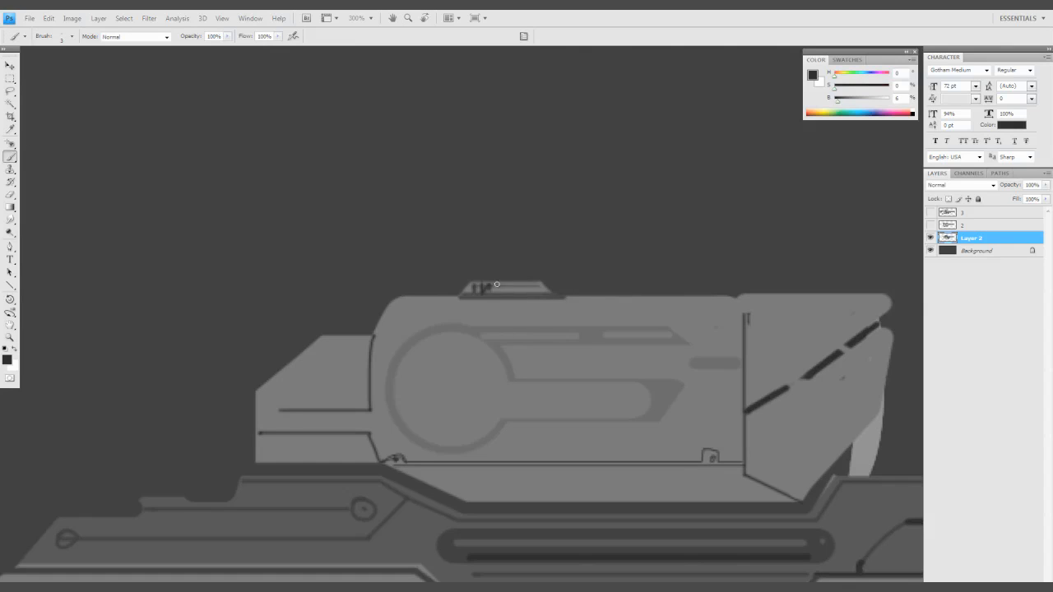
pyautogui.moveTo(488, 288); pyautogui.dragTo(543, 282)
# Review the detailed scope up close and within the whole rifle silhouette
pyautogui.press('z')
pyautogui.keyDown('alt'); pyautogui.click(494, 280); pyautogui.keyUp('alt')
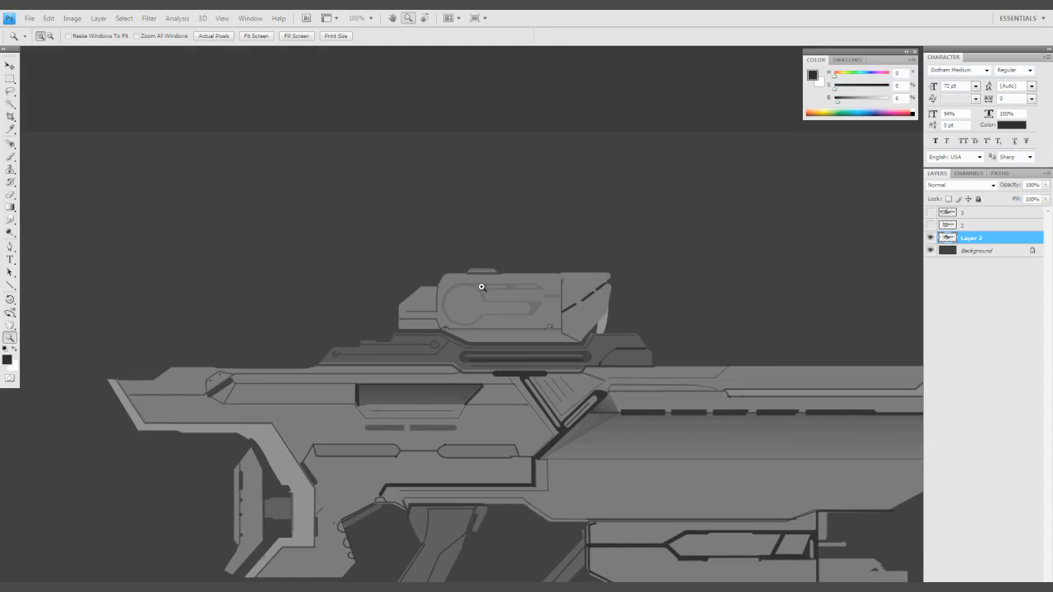
pyautogui.click(482, 286)
pyautogui.press('b')
pyautogui.moveTo(431, 247)
pyautogui.mouseDown()
pyautogui.moveTo(536, 247)
pyautogui.moveTo(522, 259)
pyautogui.mouseUp()
pyautogui.moveTo(613, 259)
pyautogui.mouseDown()
pyautogui.moveTo(780, 260)
pyautogui.moveTo(792, 250)
pyautogui.mouseUp()
pyautogui.moveTo(755, 336)
pyautogui.mouseDown()
pyautogui.moveTo(538, 362)
pyautogui.moveTo(613, 320)
pyautogui.mouseUp()
pyautogui.press('z')
pyautogui.keyDown('alt'); pyautogui.click(444, 219); pyautogui.keyUp('alt')
pyautogui.moveTo(588, 425); pyautogui.dragTo(530, 450)
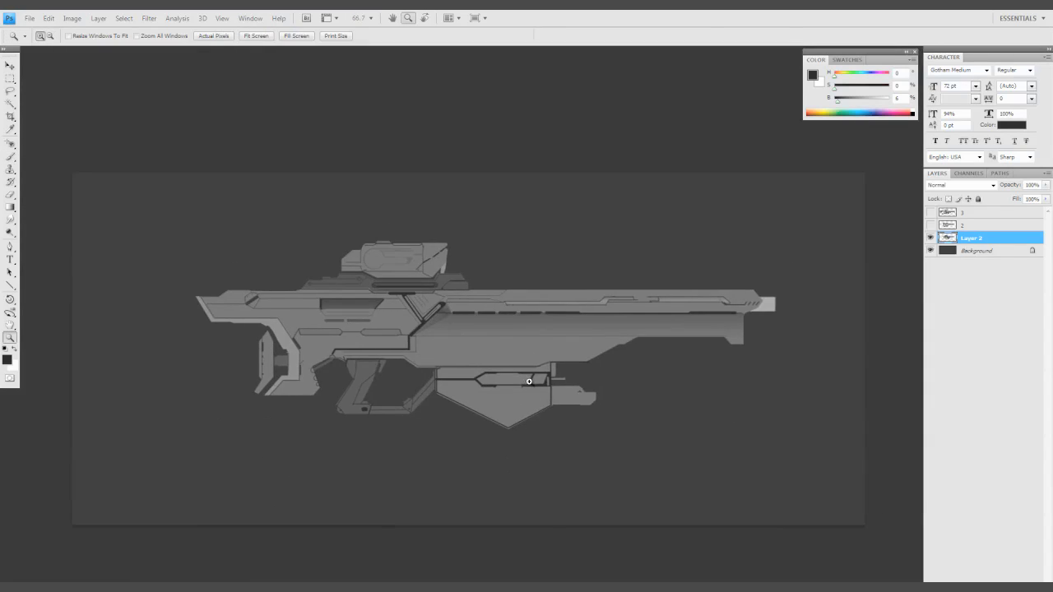
# Paint a thick dark angular band across the top of the pistol grip and down its upper rear edge
pyautogui.click(529, 381)
pyautogui.moveTo(471, 410); pyautogui.dragTo(478, 457)
pyautogui.click(493, 463)
pyautogui.click(493, 463)
pyautogui.press('b')
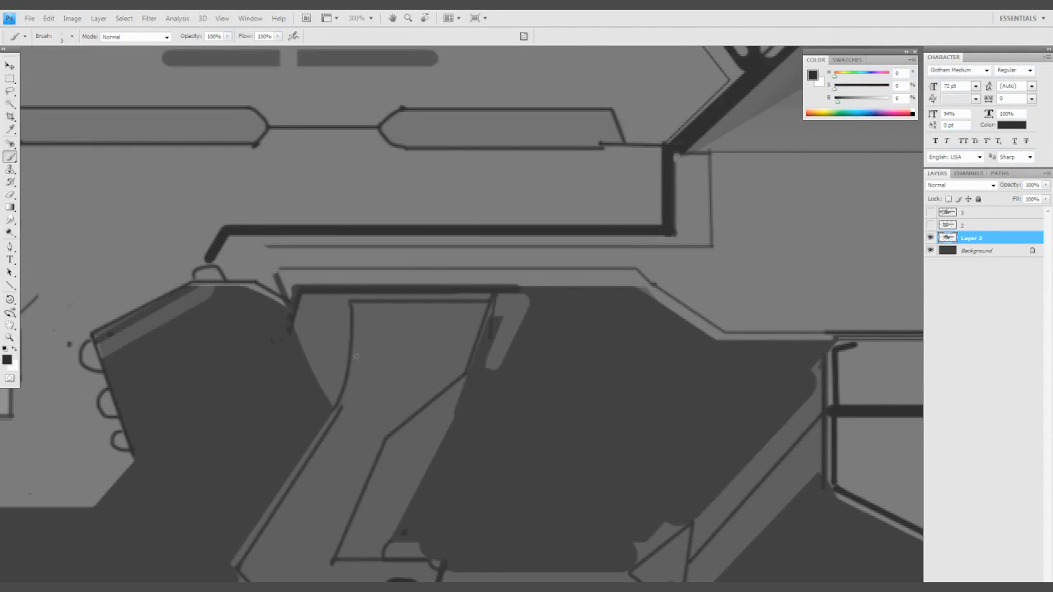
pyautogui.moveTo(351, 345)
pyautogui.mouseDown()
pyautogui.moveTo(380, 323)
pyautogui.moveTo(458, 330)
pyautogui.moveTo(470, 357)
pyautogui.mouseUp()
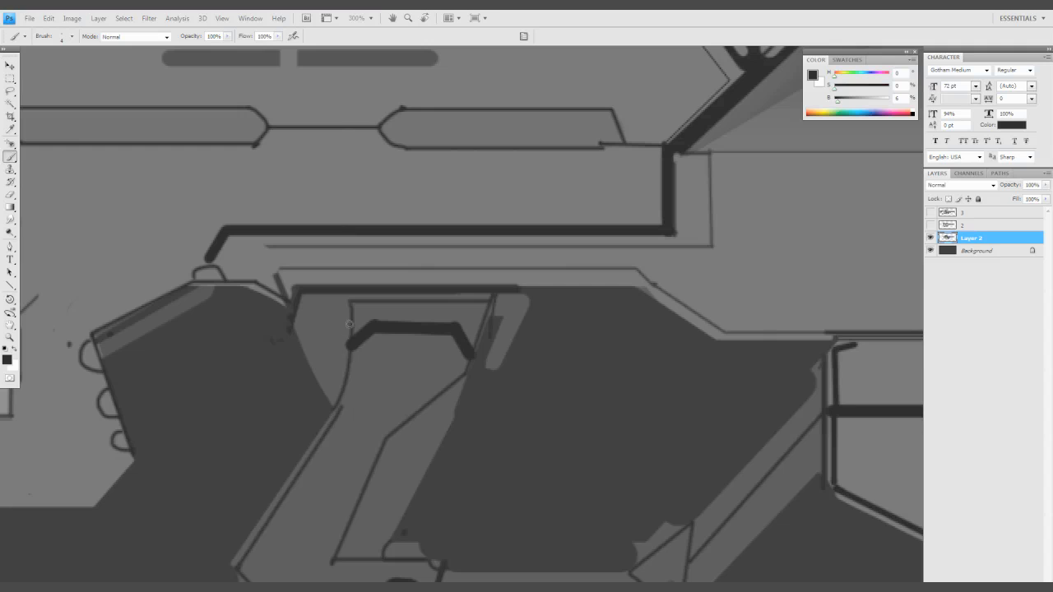
pyautogui.moveTo(350, 323); pyautogui.dragTo(342, 384)
# Add small grey rivet dots at the band's corners and continue the thick dark line diagonally down the grip's front
pyautogui.keyDown('alt'); pyautogui.click(366, 370); pyautogui.keyUp('alt')
pyautogui.moveTo(462, 432); pyautogui.dragTo(471, 385)
pyautogui.keyDown('alt'); pyautogui.click(477, 301); pyautogui.keyUp('alt')
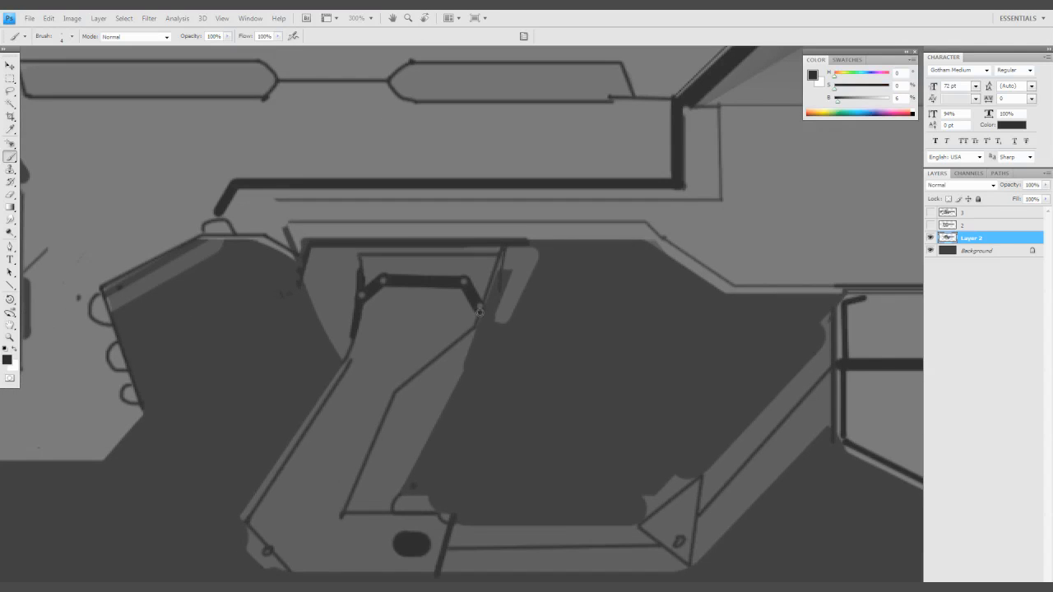
pyautogui.moveTo(480, 308); pyautogui.dragTo(478, 331)
pyautogui.keyDown('shift'); pyautogui.click(399, 392); pyautogui.keyUp('shift')
# Select the grip's front panel with the Polygonal Lasso and darken it by lowering its lightness in Hue/Saturation
pyautogui.press('l')
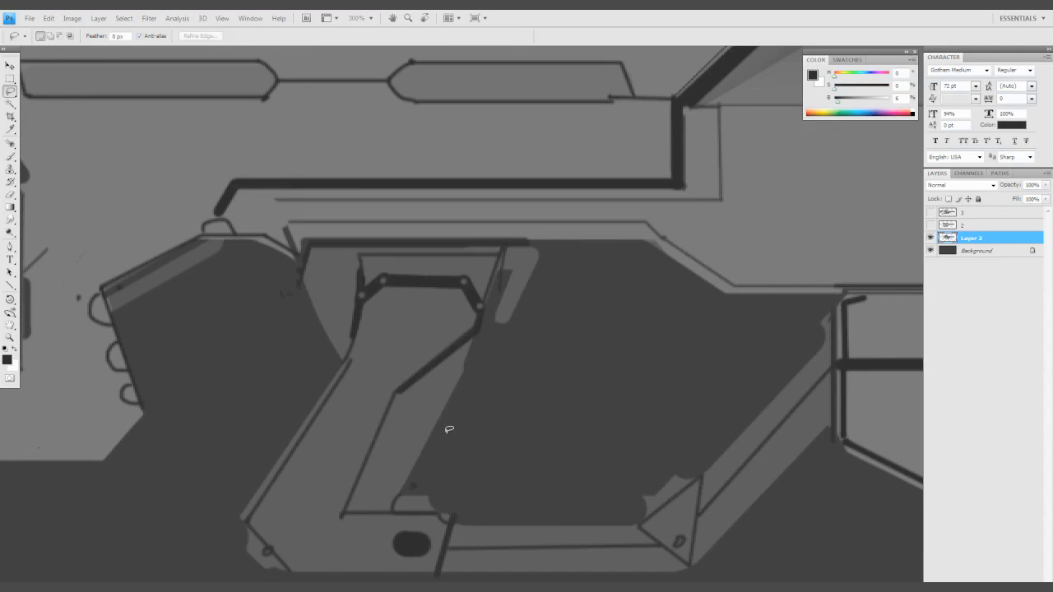
pyautogui.hotkey('shift', 'l')
pyautogui.click(484, 322)
pyautogui.click(396, 393)
pyautogui.click(341, 516)
pyautogui.click(392, 515)
pyautogui.click(483, 347)
pyautogui.click(484, 323)
pyautogui.hotkey('ctrl', 'u')
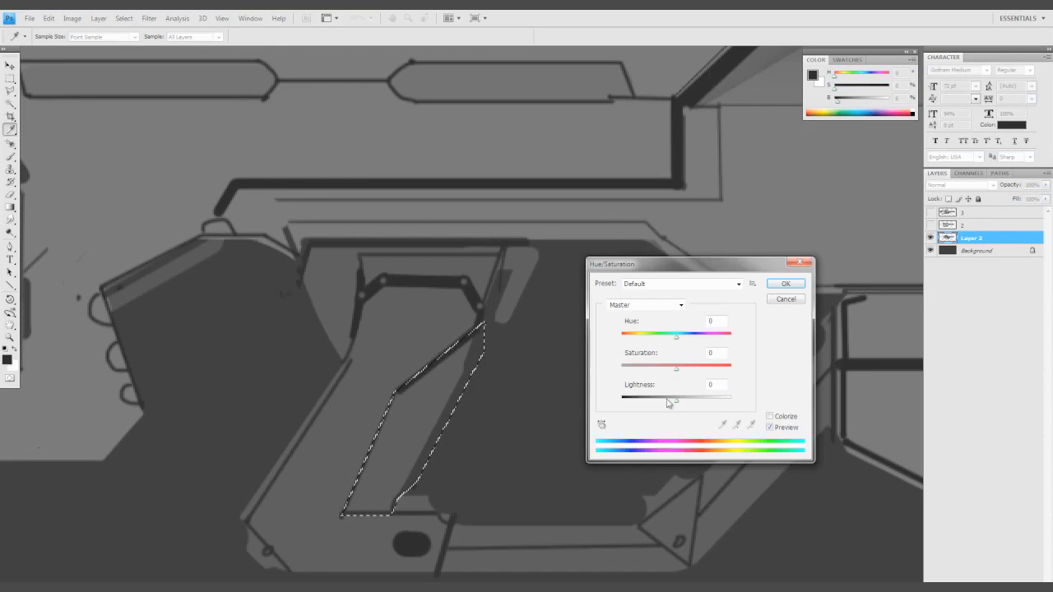
pyautogui.moveTo(668, 402); pyautogui.dragTo(658, 399)
pyautogui.press('Return')
pyautogui.hotkey('ctrl', 'd')
pyautogui.hotkey('ctrl', '-')
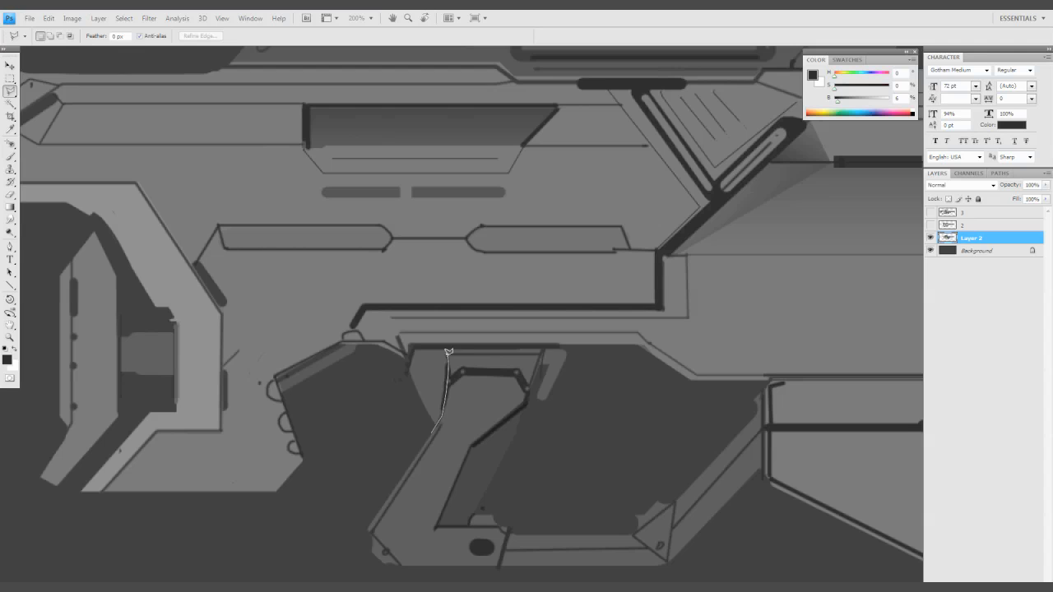
# Select the panel behind and above the pistol grip's top with the Polygonal Lasso and darken it by lowering its lightness in Hue/Saturation
pyautogui.moveTo(449, 352); pyautogui.dragTo(417, 350)
pyautogui.moveTo(434, 427); pyautogui.dragTo(445, 362)
pyautogui.hotkey('ctrl', 'u')
pyautogui.moveTo(667, 403); pyautogui.dragTo(647, 401)
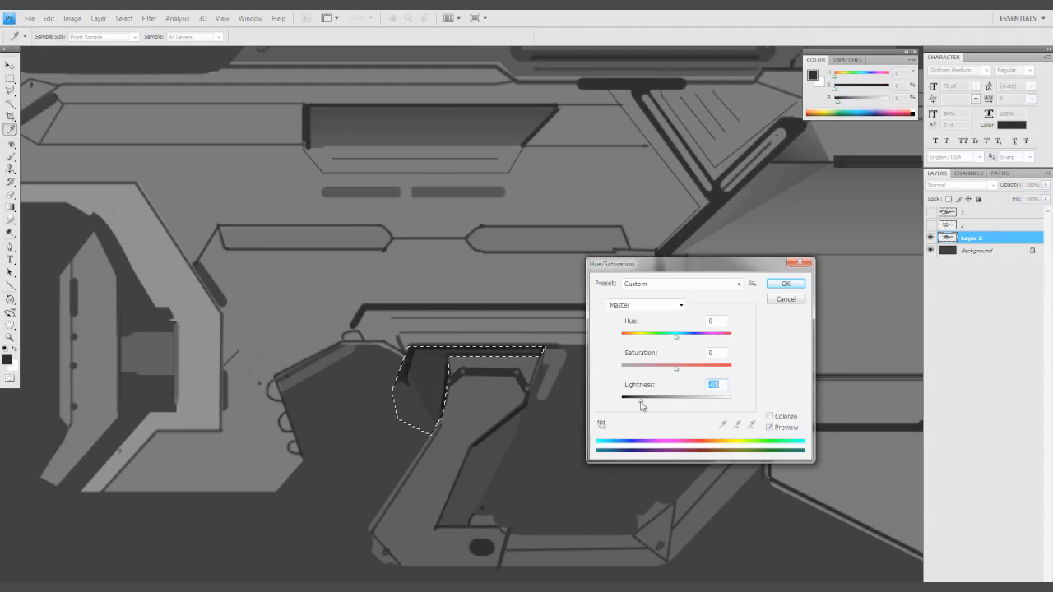
pyautogui.press('Return')
pyautogui.hotkey('ctrl', 'd')
# On a new layer, fill a narrow upright rectangle on the lower barrel housing with dark grey and raise its lightness in Hue/Saturation
pyautogui.hotkey('ctrl', '-')
pyautogui.hotkey('ctrl', '-')
pyautogui.moveTo(379, 489); pyautogui.dragTo(393, 495)
pyautogui.click(472, 484)
pyautogui.press('b')
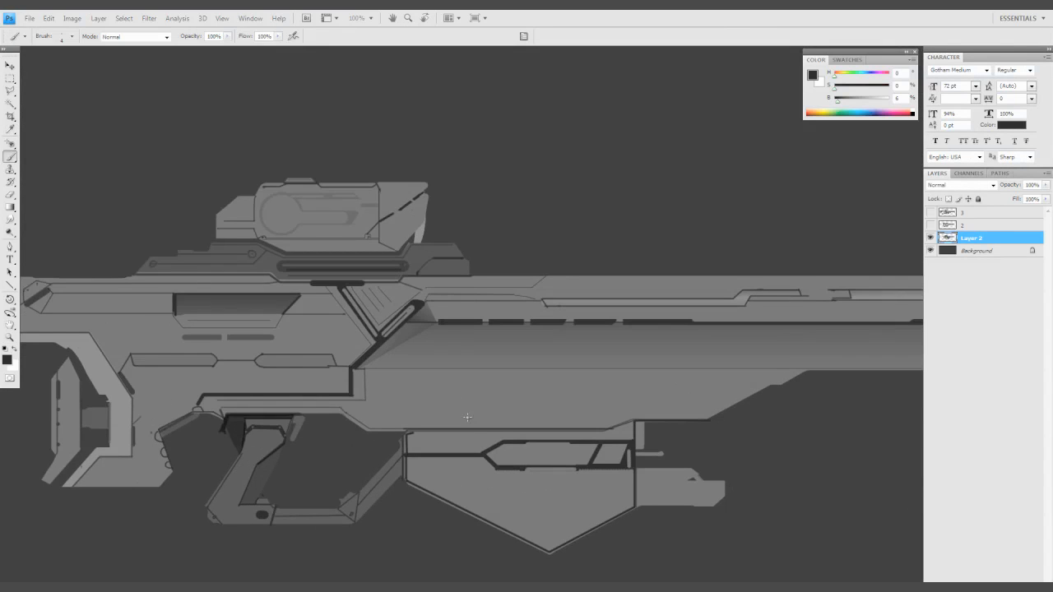
pyautogui.hotkey('ctrl', '+')
pyautogui.hotkey('ctrl', '-')
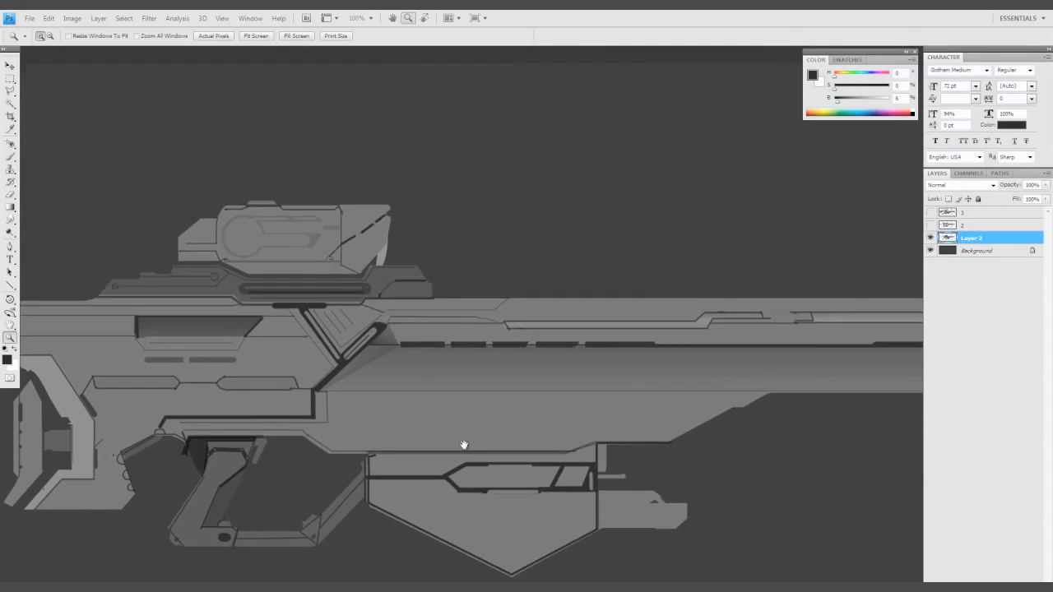
pyautogui.hotkey('ctrl', '+')
pyautogui.press('m')
pyautogui.moveTo(227, 363); pyautogui.dragTo(261, 458)
pyautogui.hotkey('ctrl', 'shift', 'n')
pyautogui.press('Return')
pyautogui.press('b')
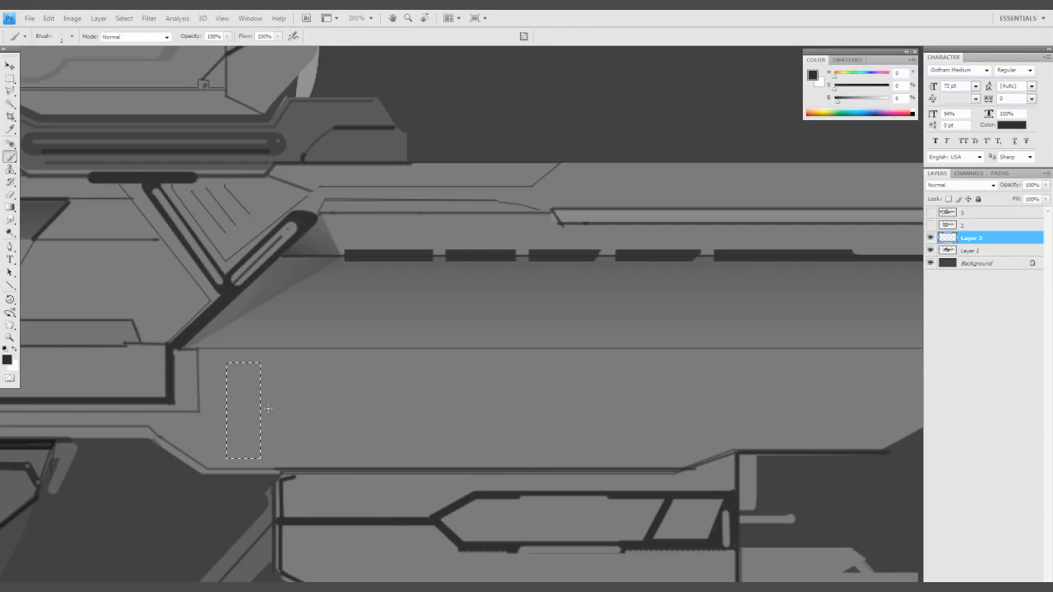
pyautogui.moveTo(239, 370)
pyautogui.mouseDown()
pyautogui.moveTo(271, 430)
pyautogui.moveTo(369, 443)
pyautogui.mouseUp()
pyautogui.hotkey('ctrl', 'd')
pyautogui.hotkey('ctrl', 'u')
pyautogui.moveTo(676, 397); pyautogui.dragTo(688, 404)
pyautogui.press('Return')
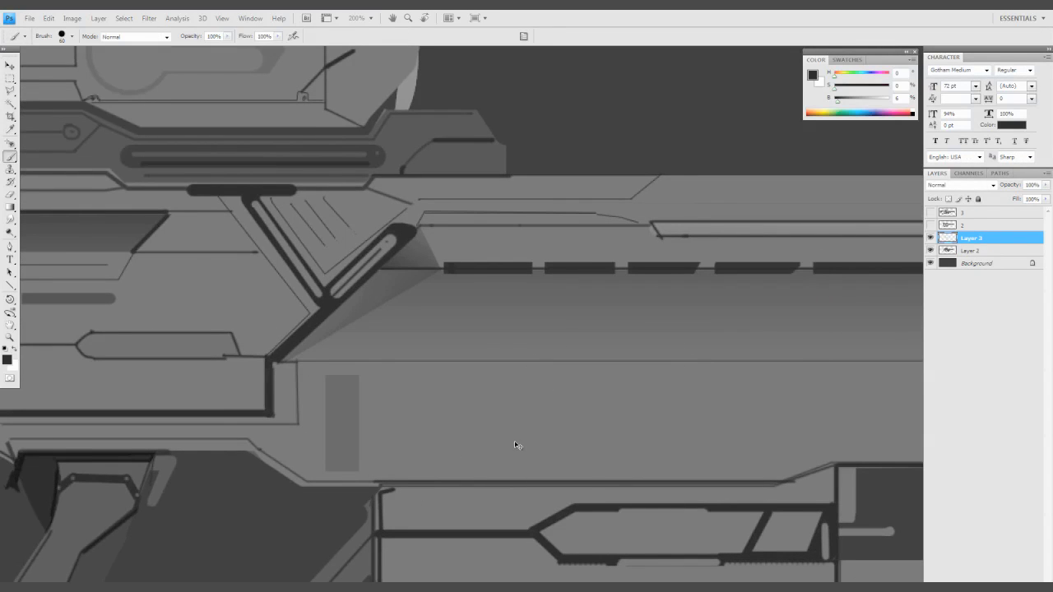
# Duplicate the upright bar into an evenly spaced row of eight along the lower housing and merge the copies into one layer
pyautogui.press('v')
pyautogui.moveTo(357, 438); pyautogui.dragTo(717, 428)
pyautogui.hotkey('ctrl', 'e')
pyautogui.hotkey('ctrl', 'e')
pyautogui.press('z')
pyautogui.hotkey('ctrl', '-')
pyautogui.hotkey('ctrl', '-')
pyautogui.click(596, 432)
pyautogui.click(596, 432)
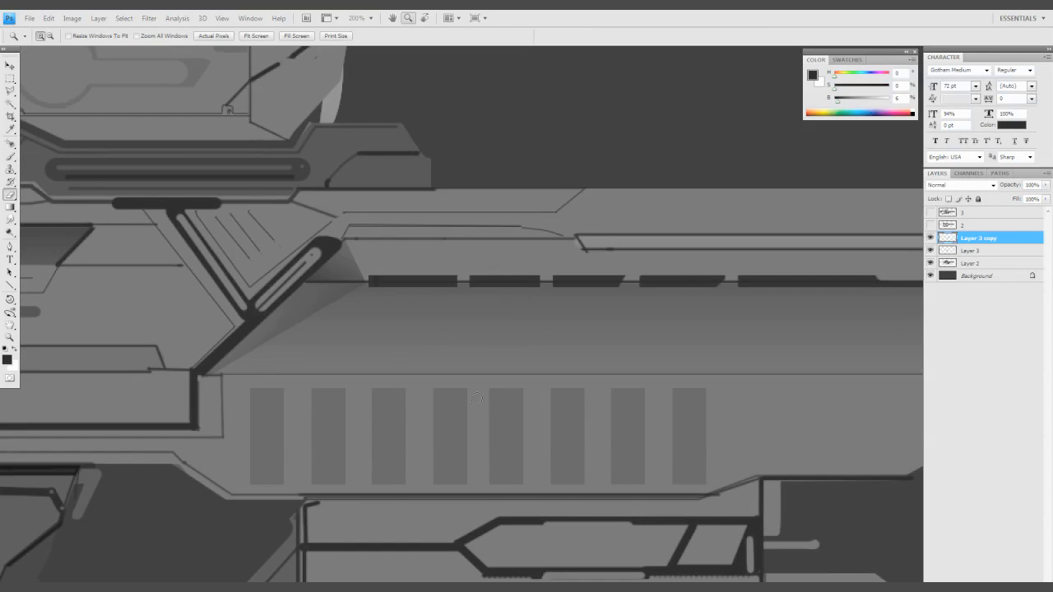
pyautogui.press('e')
pyautogui.hotkey('ctrl', 'e')
# Erase a horizontal strip through the upper part of the first three bars and cut the fourth bar's top corner diagonally
pyautogui.moveTo(247, 423); pyautogui.dragTo(407, 423)
pyautogui.moveTo(429, 416); pyautogui.dragTo(475, 370)
pyautogui.moveTo(306, 409); pyautogui.dragTo(412, 410)
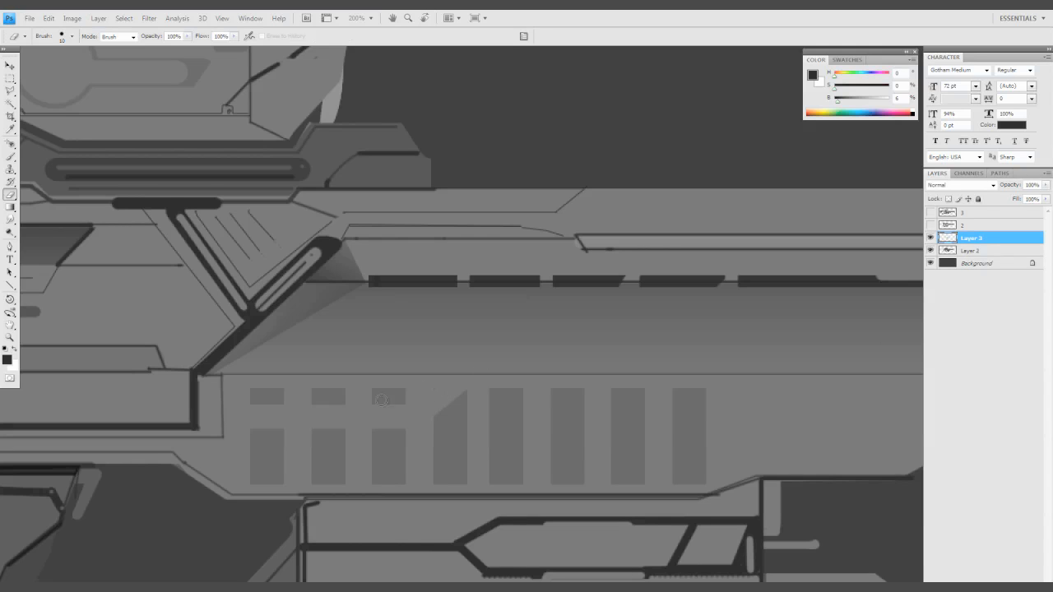
# Raise the row of bars' lightness slightly in Hue/Saturation so they blend faintly into the housing
pyautogui.moveTo(545, 445); pyautogui.dragTo(434, 434)
pyautogui.hotkey('ctrl', 'u')
pyautogui.moveTo(677, 401); pyautogui.dragTo(681, 404)
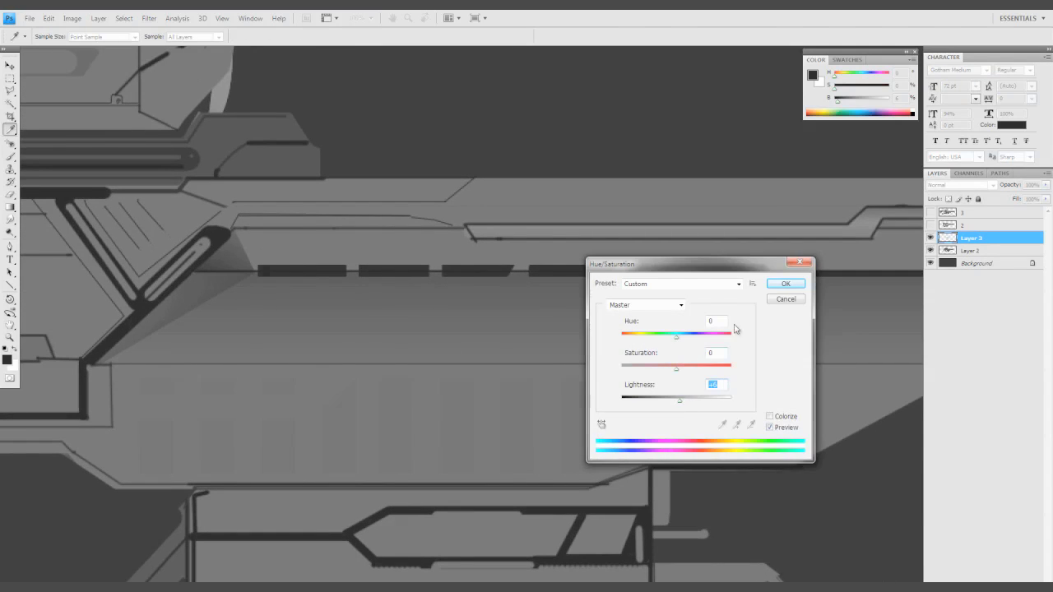
pyautogui.press('Return')
# Outline the barred area of the lower housing with thin dark panel lines, including a diagonal front edge
pyautogui.hotkey('ctrl', '-')
pyautogui.hotkey('ctrl', '-')
pyautogui.hotkey('ctrl', '+')
pyautogui.hotkey('ctrl', '+')
pyautogui.press('b')
pyautogui.moveTo(256, 441); pyautogui.dragTo(410, 380)
pyautogui.moveTo(690, 424); pyautogui.dragTo(186, 424)
# Sample a softer grey and draw thin stepped panel lines with a diagonal end inside the panel's upper rear corner
pyautogui.keyDown('alt'); pyautogui.click(265, 237); pyautogui.keyUp('alt')
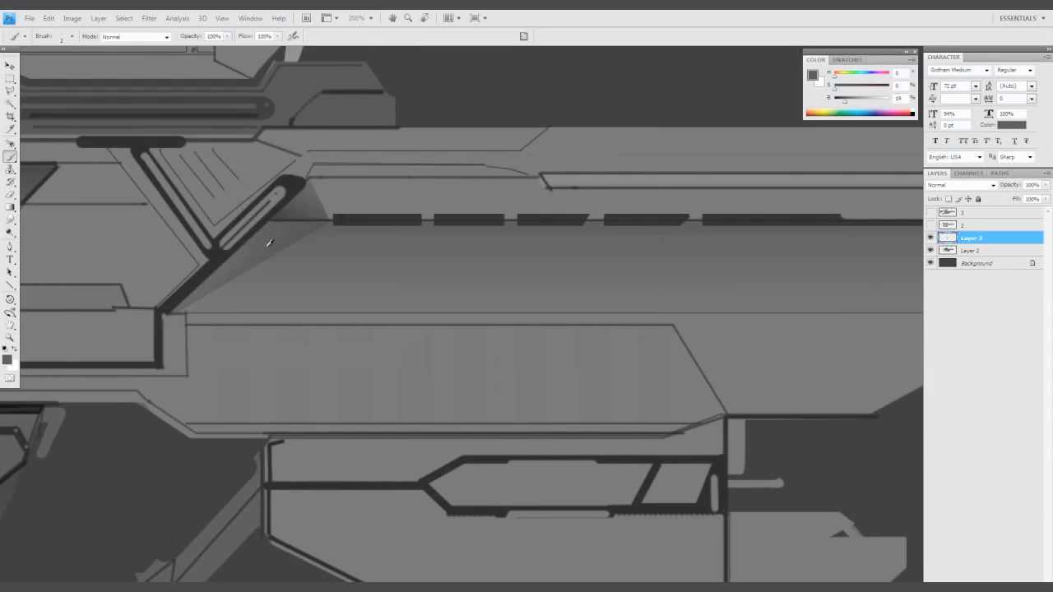
pyautogui.moveTo(186, 370); pyautogui.dragTo(358, 370)
pyautogui.moveTo(369, 328); pyautogui.dragTo(369, 342)
pyautogui.moveTo(369, 342); pyautogui.dragTo(225, 342)
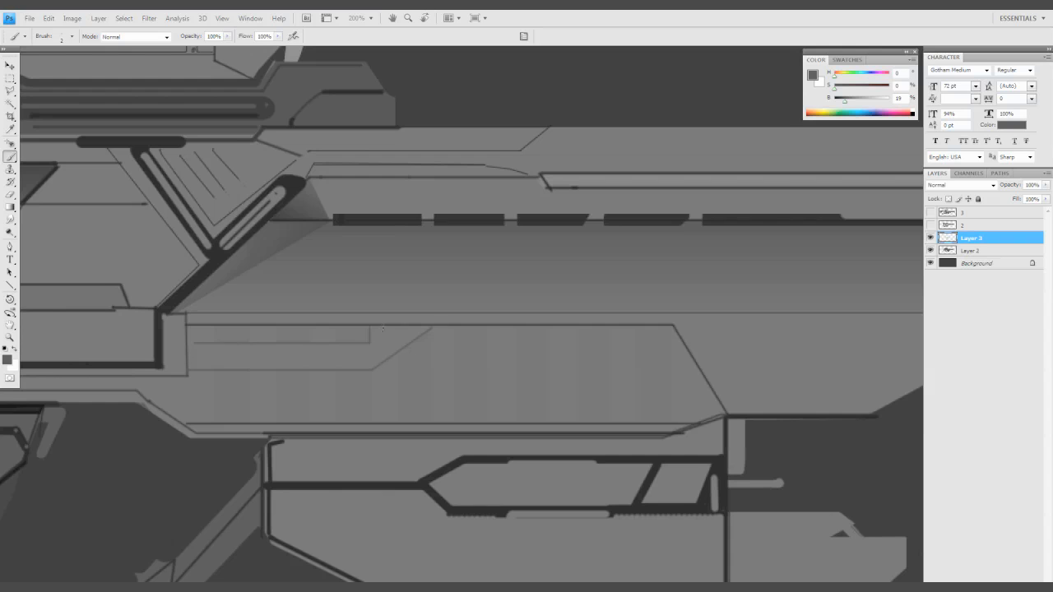
# Sample a mid grey and paint a long rounded slot inside the magazine's framed window
pyautogui.press('z')
pyautogui.keyDown('alt'); pyautogui.click(381, 453); pyautogui.keyUp('alt')
pyautogui.click(506, 514)
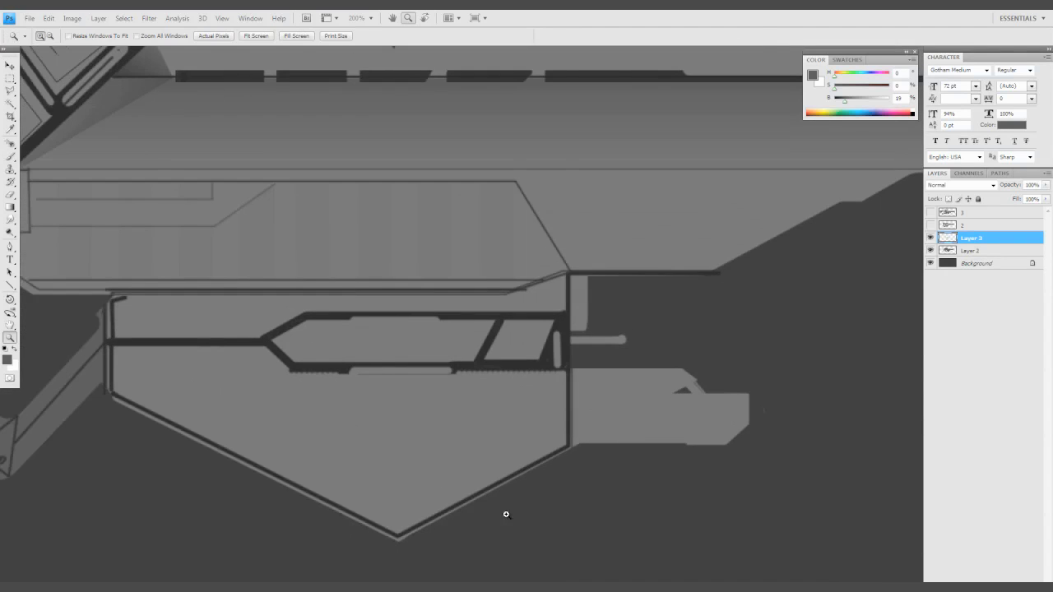
pyautogui.hscroll(-3, 534, 431)
pyautogui.press('b')
pyautogui.keyDown('alt'); pyautogui.click(372, 257); pyautogui.keyUp('alt')
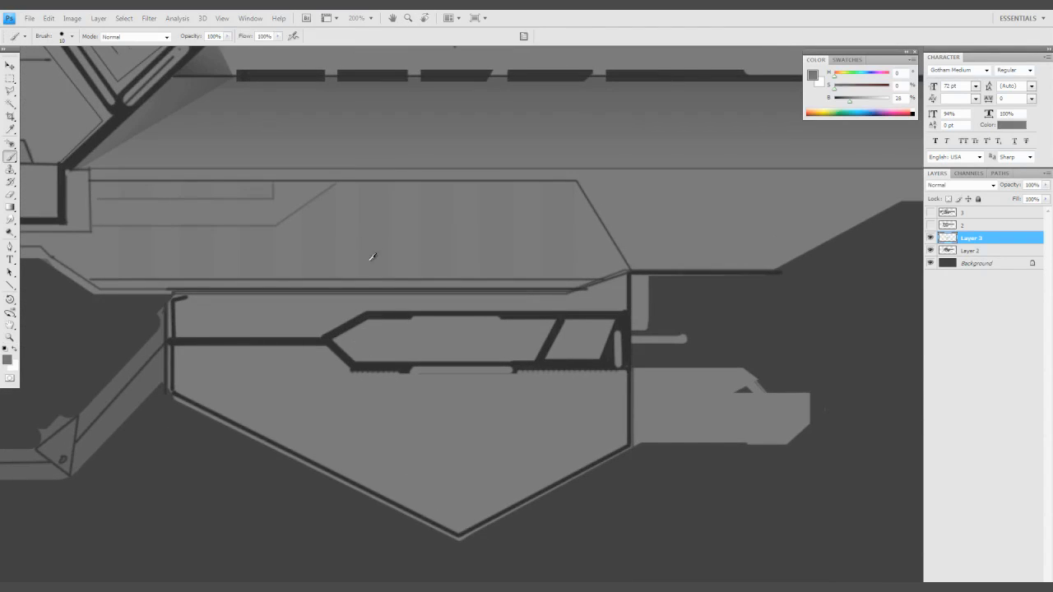
pyautogui.moveTo(366, 342); pyautogui.dragTo(519, 344)
pyautogui.moveTo(518, 343); pyautogui.dragTo(675, 393)
# Paint two round grey dots at the magazine's rear and extend thin horizontal grey lines from them
pyautogui.click(349, 373)
pyautogui.click(351, 424)
pyautogui.moveTo(354, 425); pyautogui.dragTo(470, 429)
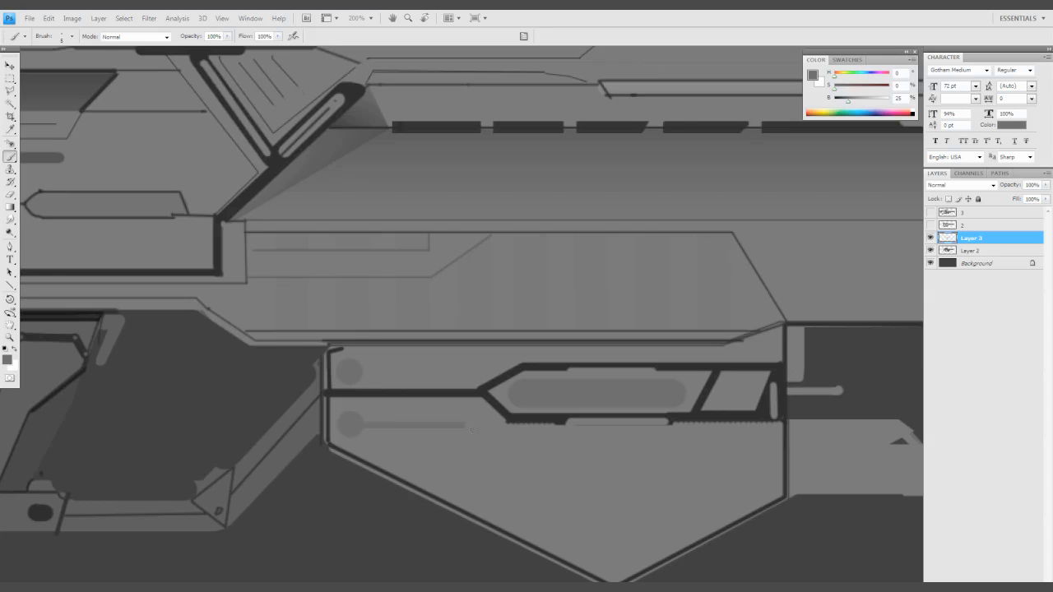
pyautogui.moveTo(352, 370)
pyautogui.mouseDown()
pyautogui.moveTo(492, 375)
pyautogui.moveTo(387, 355)
pyautogui.mouseUp()
# Divide the stock's light frame strip into segments with thin dark lines across its bends
pyautogui.press('z')
pyautogui.keyDown('alt'); pyautogui.click(466, 477); pyautogui.keyUp('alt')
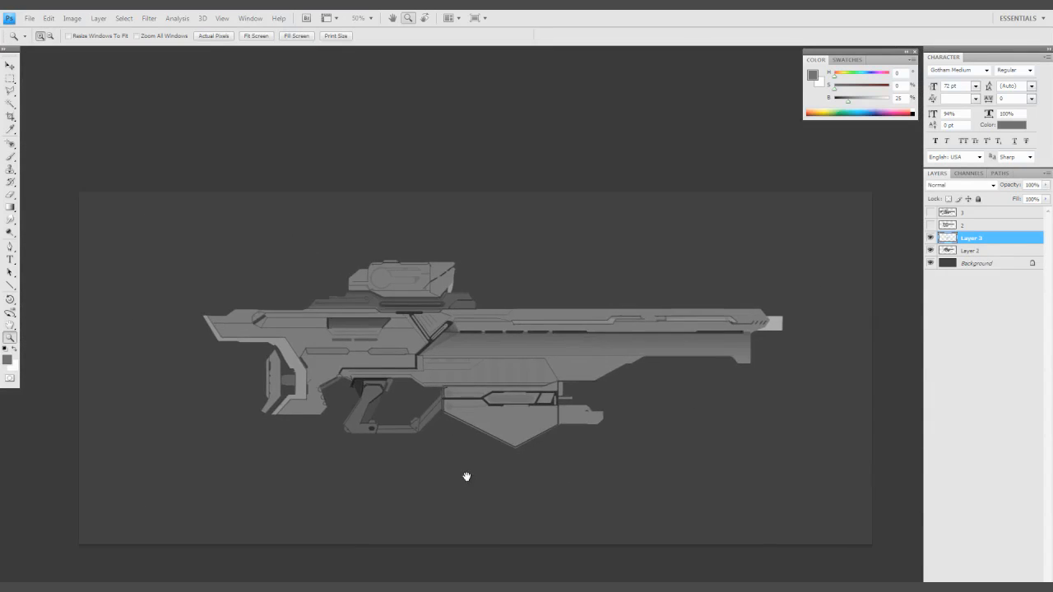
pyautogui.click(451, 446)
pyautogui.hotkey('ctrl', '+')
pyautogui.press('b')
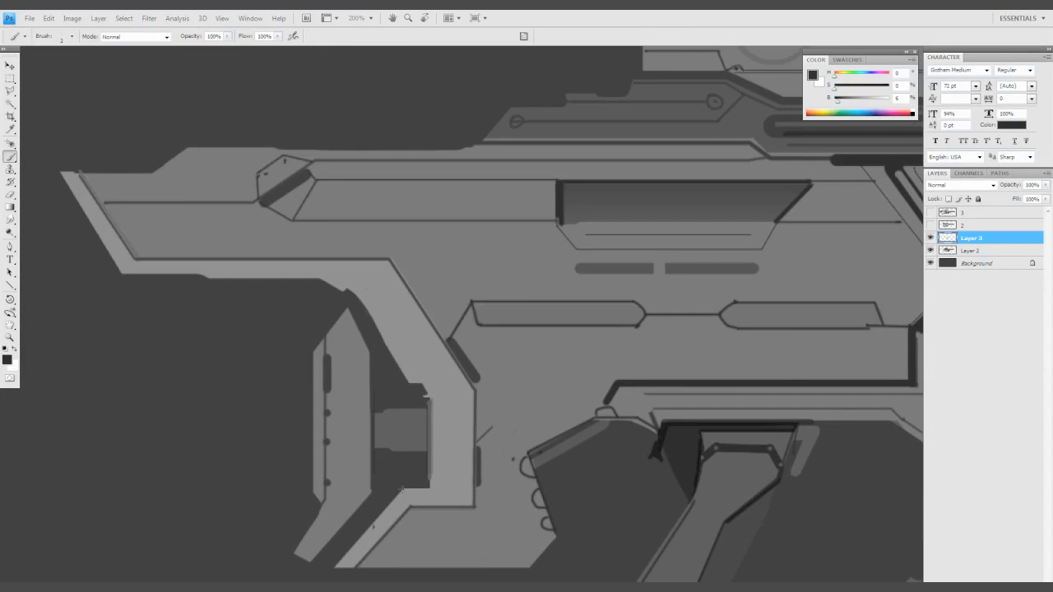
pyautogui.moveTo(436, 380)
pyautogui.mouseDown()
pyautogui.moveTo(486, 418)
pyautogui.moveTo(571, 439)
pyautogui.mouseUp()
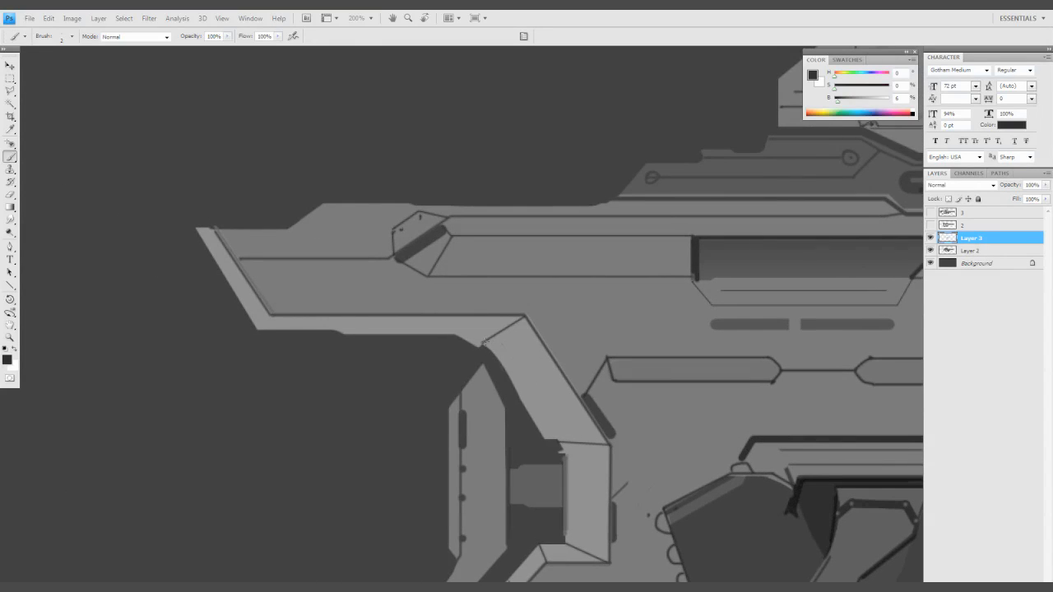
# Draw thin dark inner outlines along the stock strip's segments and along its rear butt edge
pyautogui.moveTo(486, 341)
pyautogui.mouseDown()
pyautogui.moveTo(550, 441)
pyautogui.moveTo(569, 528)
pyautogui.mouseUp()
pyautogui.moveTo(562, 503); pyautogui.dragTo(538, 447)
pyautogui.moveTo(581, 387); pyautogui.dragTo(581, 476)
pyautogui.moveTo(565, 438); pyautogui.dragTo(577, 484)
pyautogui.moveTo(531, 347); pyautogui.dragTo(582, 426)
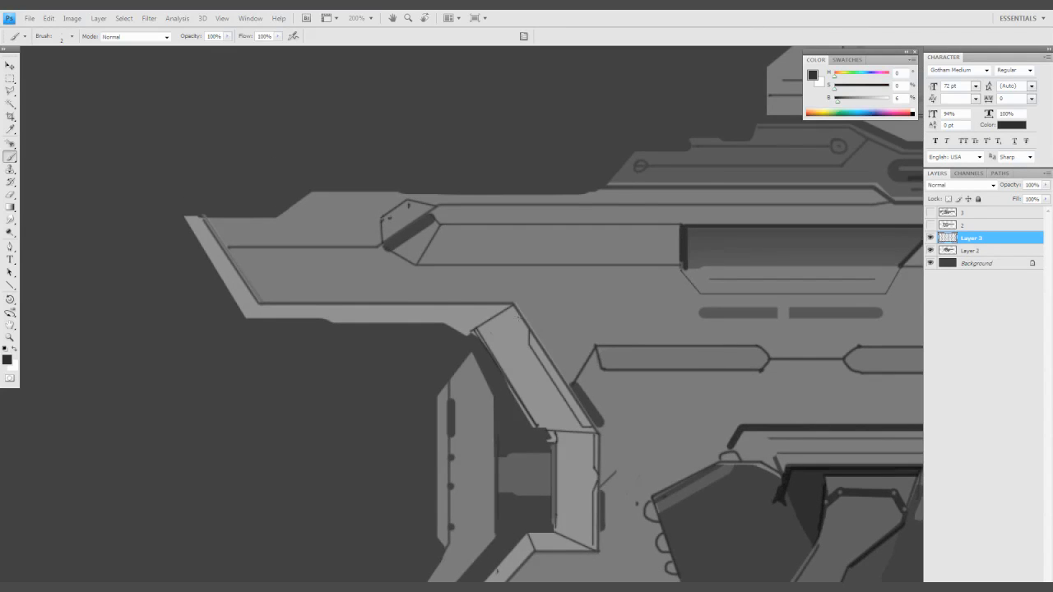
pyautogui.moveTo(516, 313)
pyautogui.mouseDown()
pyautogui.moveTo(561, 321)
pyautogui.moveTo(313, 316)
pyautogui.moveTo(427, 379)
pyautogui.mouseUp()
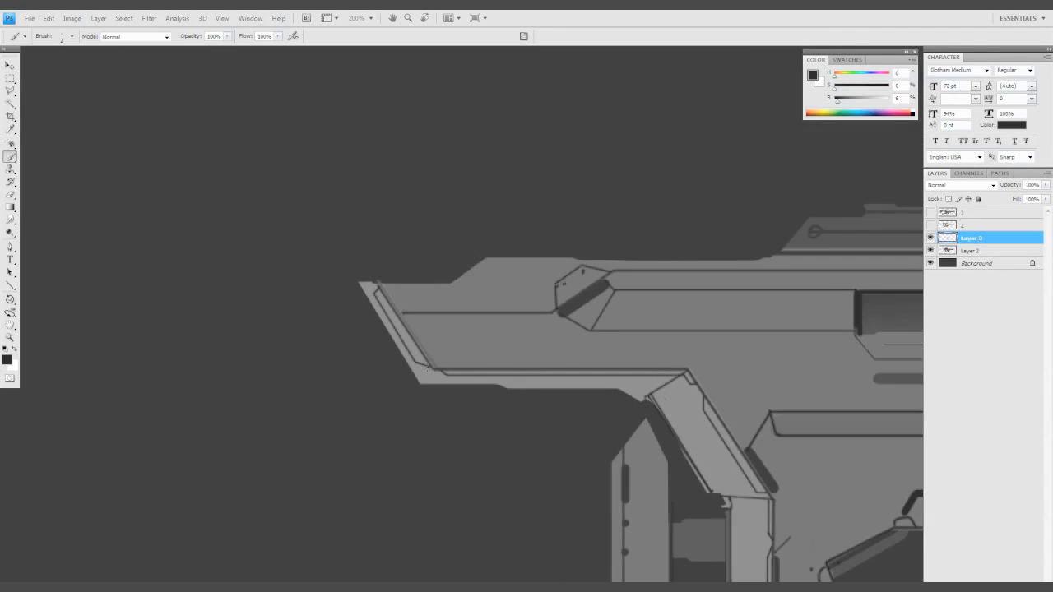
pyautogui.moveTo(450, 437); pyautogui.dragTo(350, 328)
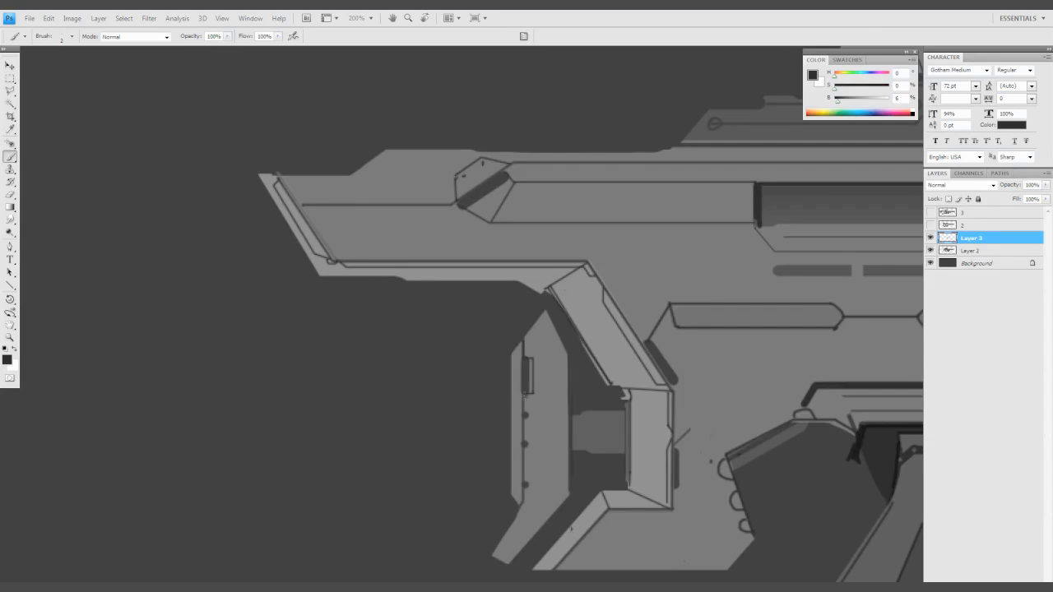
# Frame the butt pad's slot and rivets with small boxes and link them with thin dark lines
pyautogui.moveTo(528, 467); pyautogui.dragTo(524, 398)
pyautogui.moveTo(524, 415); pyautogui.dragTo(518, 440)
pyautogui.moveTo(497, 512); pyautogui.dragTo(468, 485)
pyautogui.moveTo(494, 374); pyautogui.dragTo(515, 374)
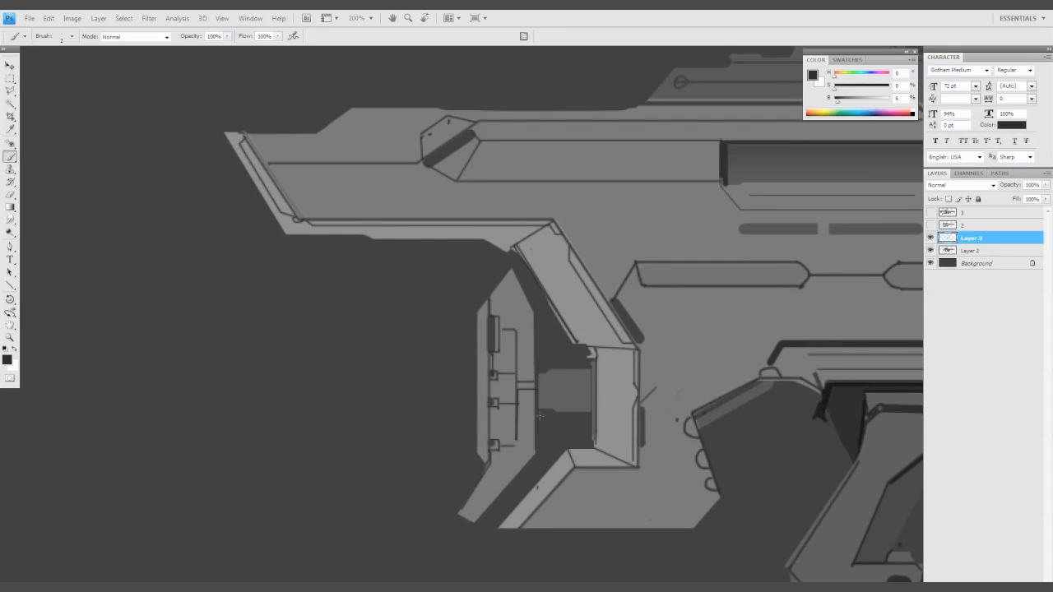
# Select the small connector slot on the butt pad, merge the detail layer down and darken the selection with Hue/Saturation
pyautogui.moveTo(540, 416); pyautogui.dragTo(514, 454)
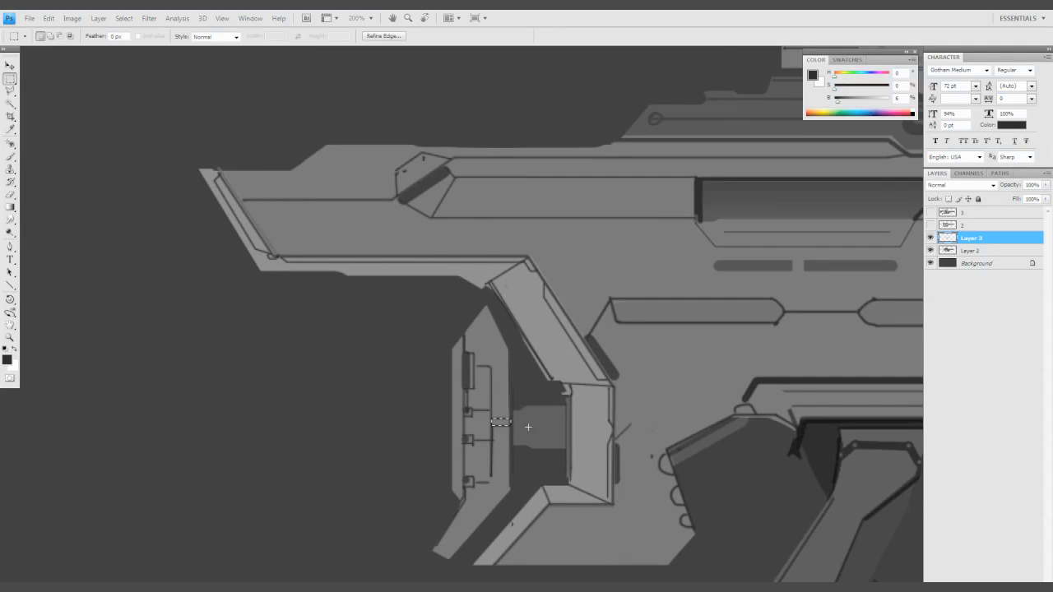
pyautogui.rightClick(971, 238)
pyautogui.click(966, 469)
pyautogui.hotkey('ctrl', 'u')
pyautogui.press('Return')
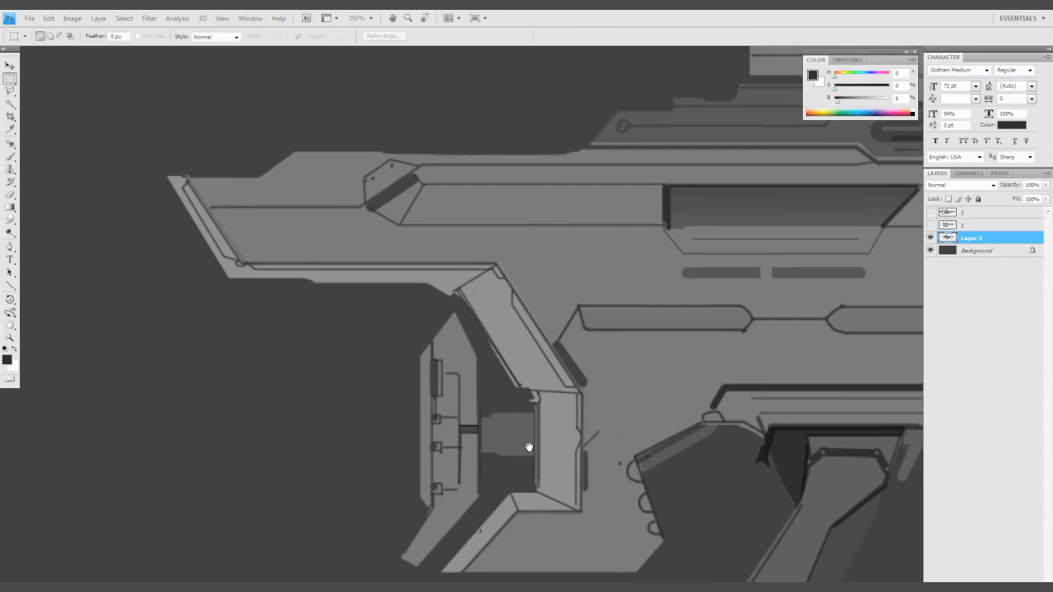
# Lasso a thin angular strip inside the receiver's recessed window and shade it with sampled dark greys
pyautogui.press('b')
pyautogui.scroll(-3, 569, 461)
pyautogui.scroll(4, 472, 387)
pyautogui.press('l')
pyautogui.click(434, 386)
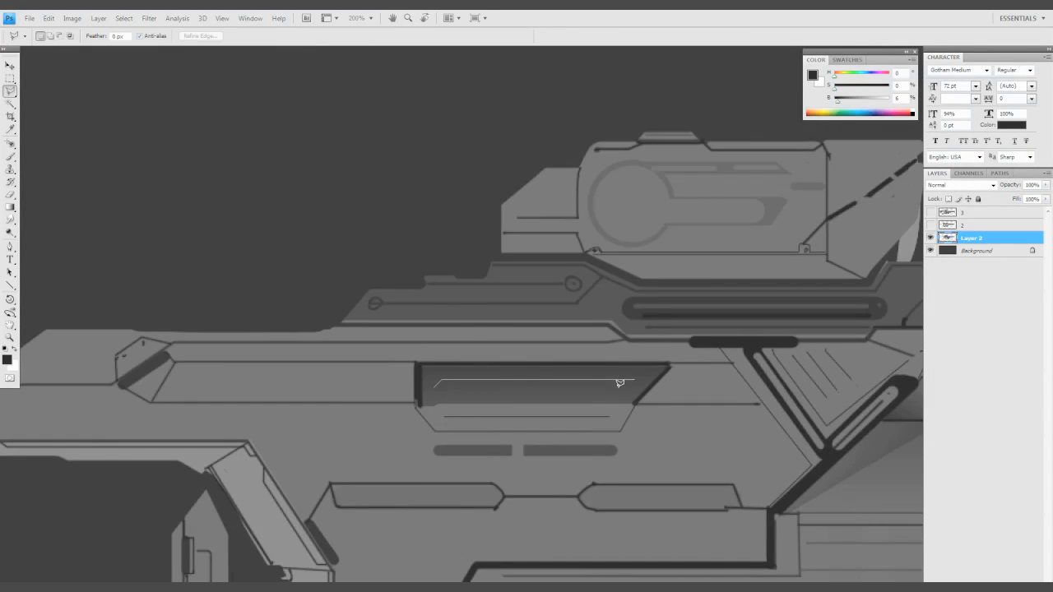
pyautogui.doubleClick(526, 390)
pyautogui.press('b')
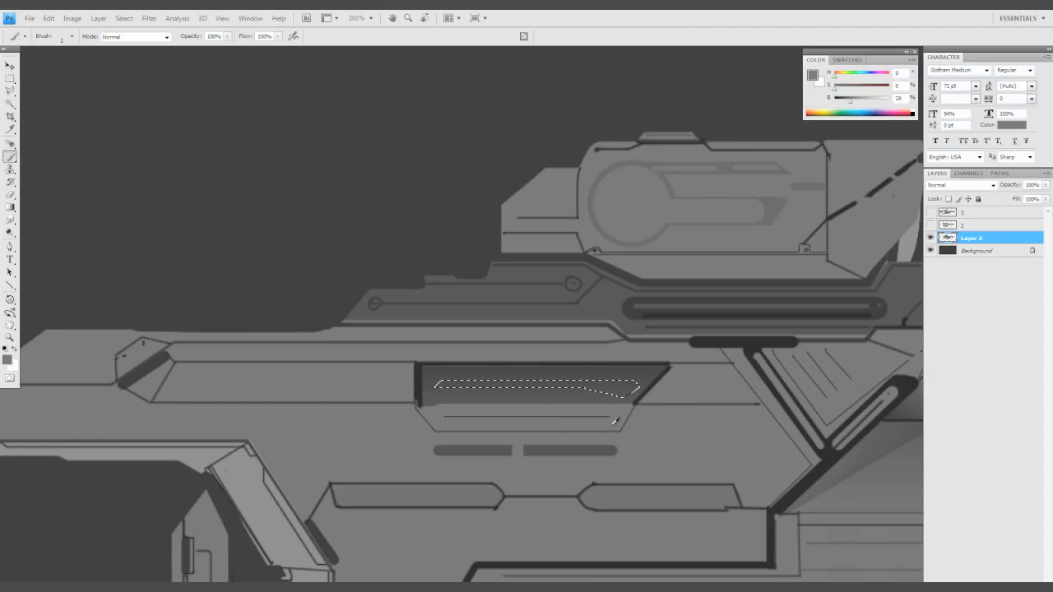
pyautogui.keyDown('alt'); pyautogui.click(473, 370); pyautogui.keyUp('alt')
pyautogui.press('[')
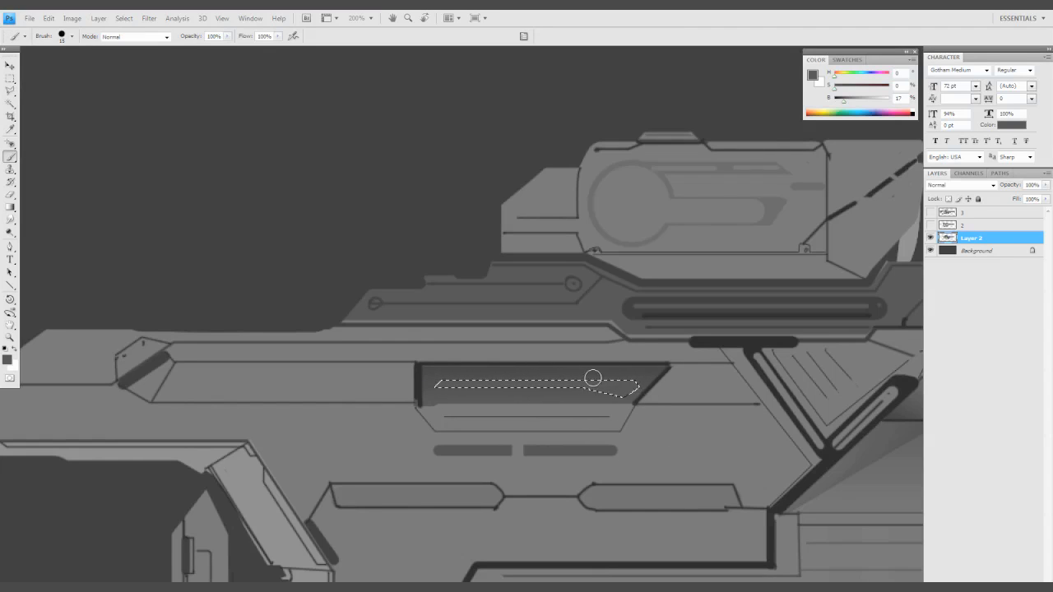
pyautogui.keyDown('alt'); pyautogui.click(511, 375); pyautogui.keyUp('alt')
pyautogui.moveTo(510, 374)
pyautogui.mouseDown()
pyautogui.moveTo(436, 384)
pyautogui.moveTo(629, 391)
pyautogui.moveTo(420, 380)
pyautogui.mouseUp()
pyautogui.hotkey('ctrl', 'd')
pyautogui.press('[')
pyautogui.press('[')
pyautogui.press('[')
pyautogui.keyDown('alt'); pyautogui.click(730, 344); pyautogui.keyUp('alt')
# Erase two rounded horizontal slots through the light muzzle tip
pyautogui.press('z')
pyautogui.moveTo(585, 411)
pyautogui.mouseDown()
pyautogui.moveTo(583, 426)
pyautogui.moveTo(560, 430)
pyautogui.moveTo(918, 245)
pyautogui.mouseUp()
pyautogui.press('e')
pyautogui.moveTo(677, 383); pyautogui.dragTo(711, 382)
pyautogui.moveTo(678, 406); pyautogui.dragTo(704, 407)
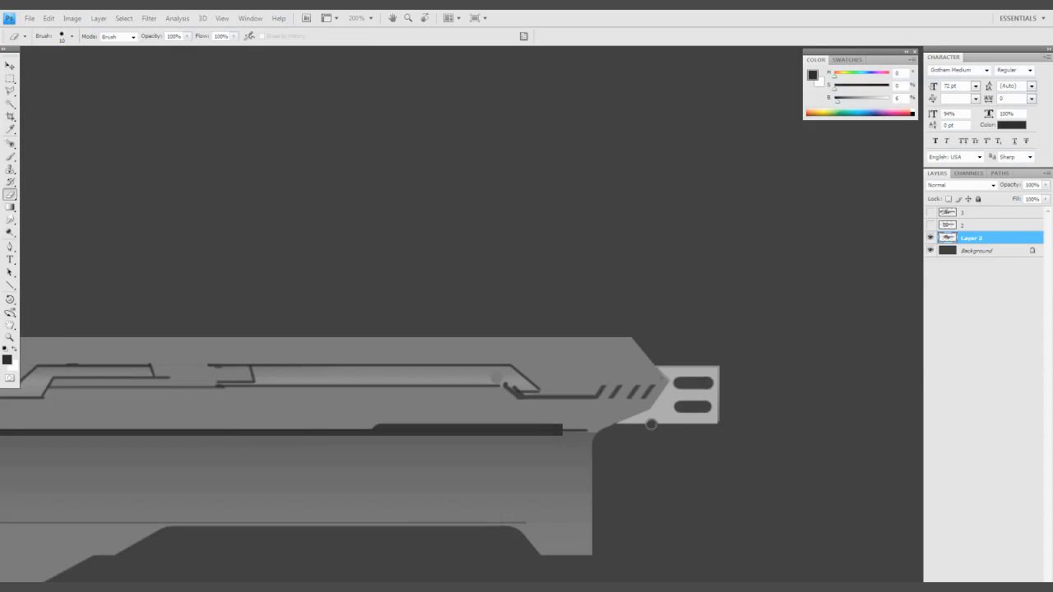
# Sample the grip's grey and paint it inside the dark oval at the grip's base, leaving a ring
pyautogui.press('z')
pyautogui.moveTo(629, 425); pyautogui.dragTo(620, 473)
pyautogui.tripleClick(494, 400)
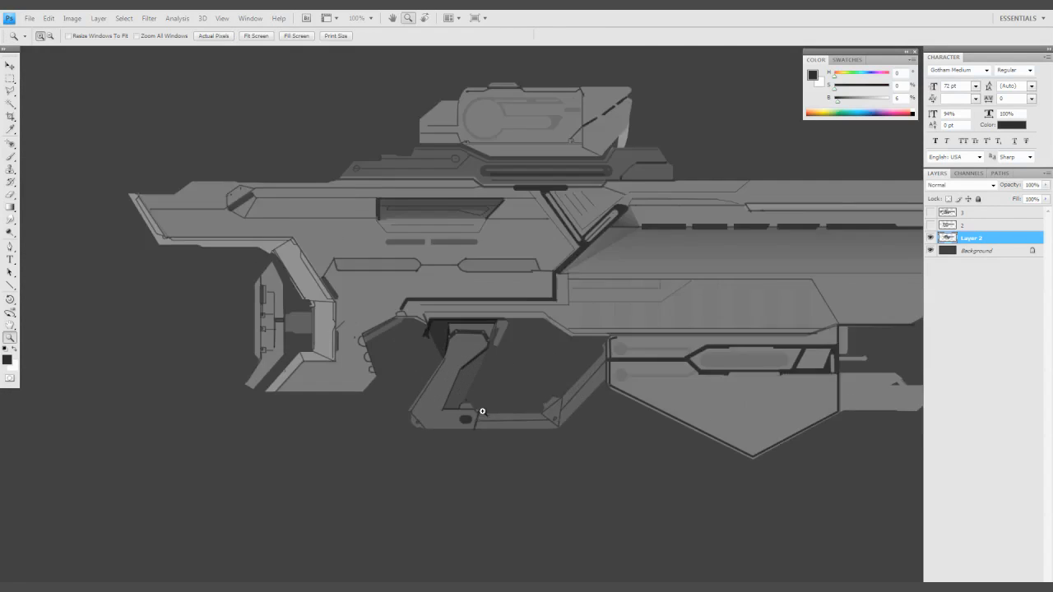
pyautogui.click(486, 411)
pyautogui.press('b')
pyautogui.keyDown('alt'); pyautogui.click(433, 424); pyautogui.keyUp('alt')
pyautogui.moveTo(443, 429); pyautogui.dragTo(451, 429)
# Paint a grey angular inset into the dark panel behind the grip and sharpen it with fine near-black lines
pyautogui.press('space')
pyautogui.moveTo(415, 436); pyautogui.dragTo(457, 431)
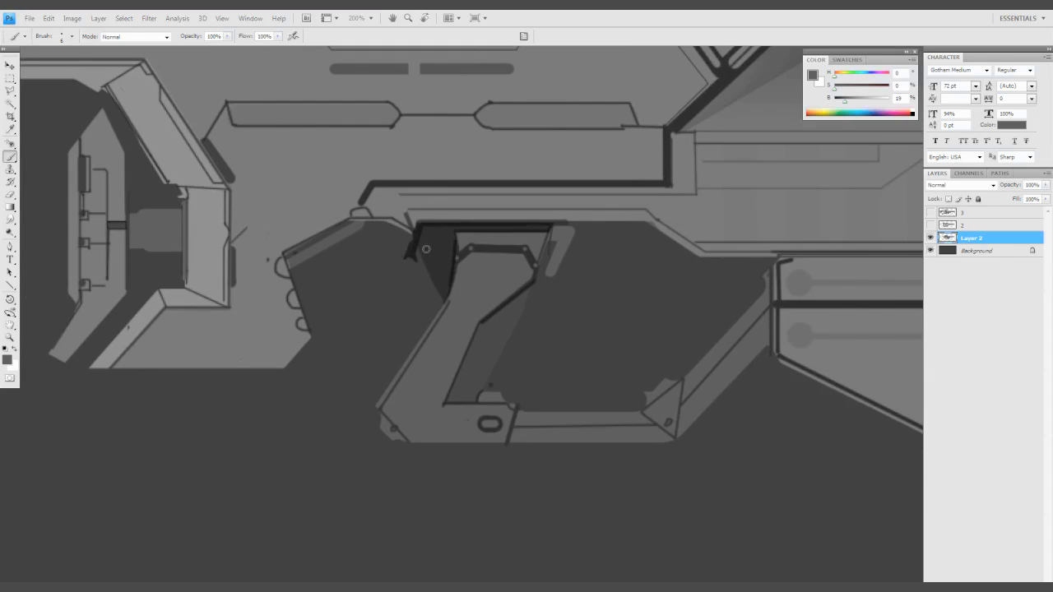
pyautogui.moveTo(442, 284)
pyautogui.mouseDown()
pyautogui.moveTo(404, 261)
pyautogui.moveTo(440, 284)
pyautogui.mouseUp()
pyautogui.keyDown('shift'); pyautogui.click(445, 290); pyautogui.keyUp('shift')
pyautogui.click(427, 243)
pyautogui.keyDown('shift'); pyautogui.click(455, 243); pyautogui.keyUp('shift')
pyautogui.keyDown('alt'); pyautogui.click(443, 231); pyautogui.keyUp('alt')
pyautogui.press('[')
pyautogui.press('[')
pyautogui.press('[')
pyautogui.press('[')
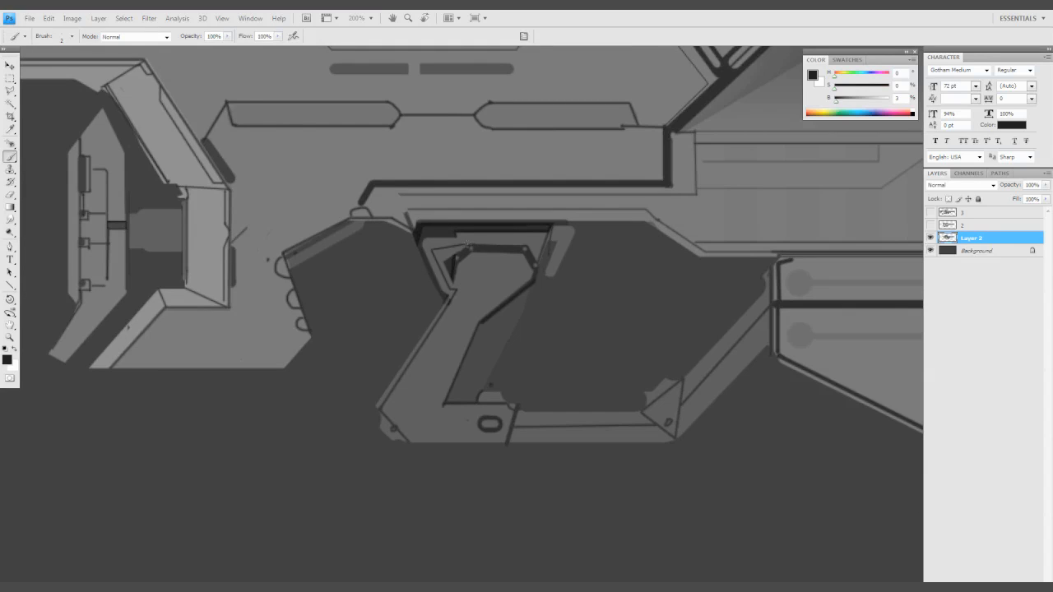
# Add tiny rivet dots around the receiver panels and lighten the centres of the magazine's two round marks
pyautogui.moveTo(259, 320)
pyautogui.mouseDown()
pyautogui.moveTo(378, 456)
pyautogui.moveTo(332, 527)
pyautogui.moveTo(249, 527)
pyautogui.moveTo(373, 311)
pyautogui.moveTo(384, 328)
pyautogui.moveTo(444, 271)
pyautogui.moveTo(423, 172)
pyautogui.moveTo(135, 107)
pyautogui.mouseUp()
pyautogui.keyDown('alt'); pyautogui.click(444, 321); pyautogui.keyUp('alt')
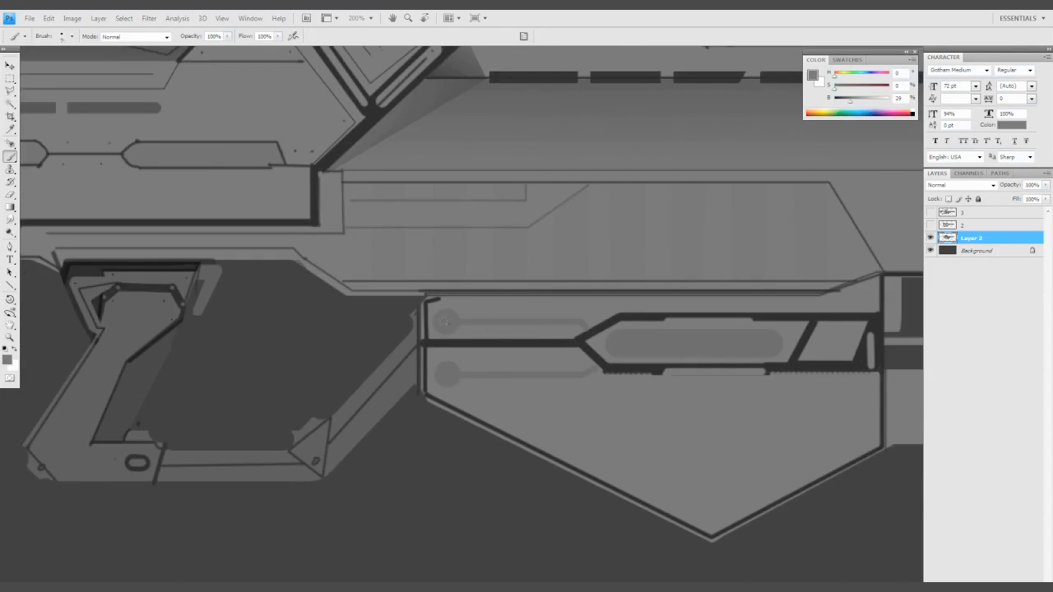
pyautogui.moveTo(446, 371); pyautogui.dragTo(331, 357)
# On a new layer, draw a short dark diagonal slash on the front of the lower barrel housing
pyautogui.press('z')
pyautogui.keyDown('alt'); pyautogui.click(450, 404); pyautogui.keyUp('alt')
pyautogui.click(722, 315)
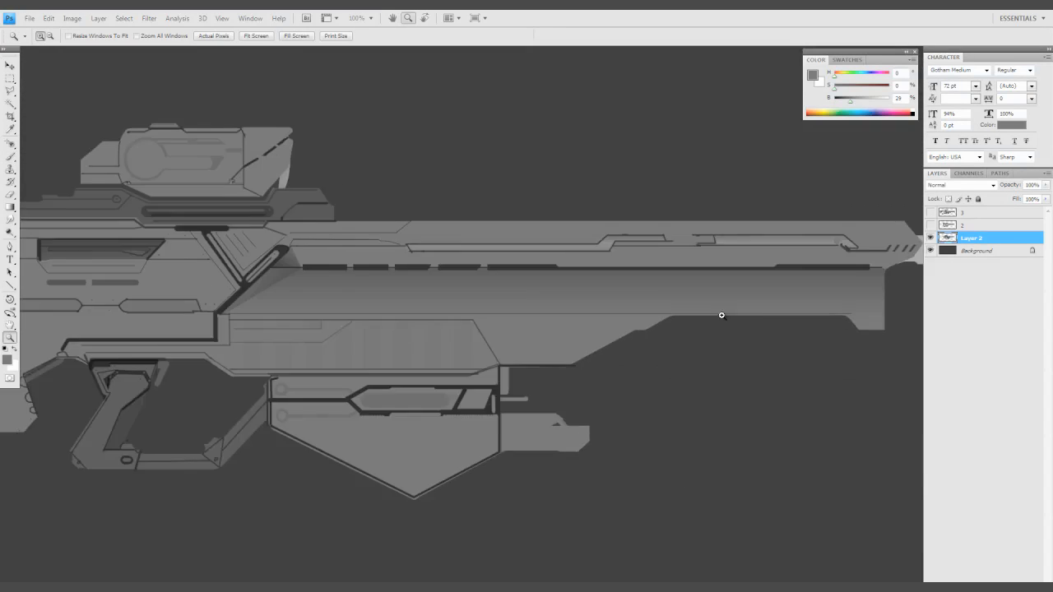
pyautogui.click(627, 332)
pyautogui.hotkey('ctrl', 'shift', 'n')
pyautogui.press('Return')
pyautogui.press('u')
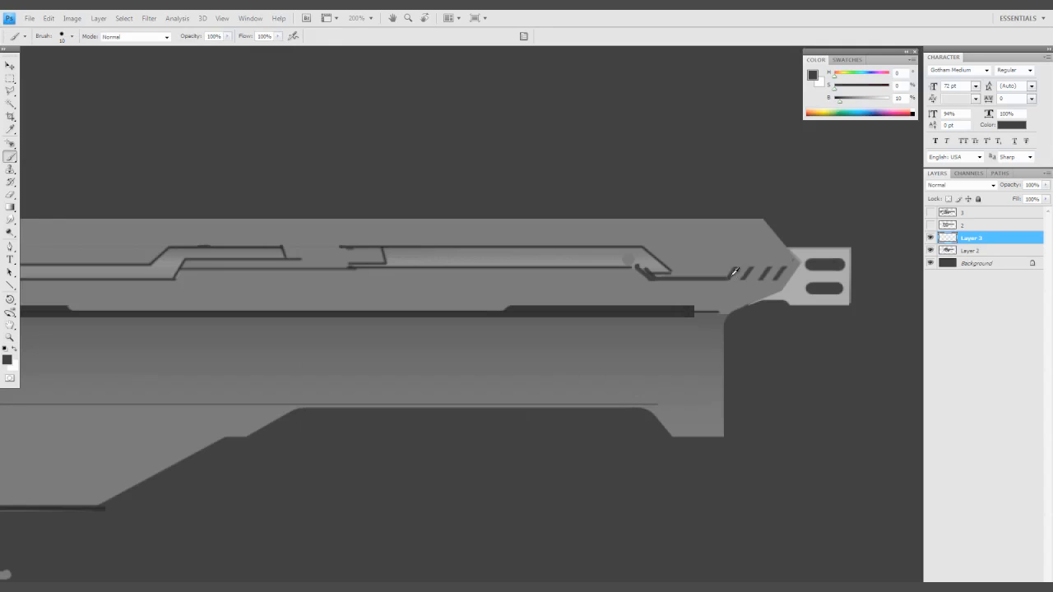
pyautogui.moveTo(356, 393)
pyautogui.mouseDown()
pyautogui.moveTo(386, 360)
pyautogui.moveTo(394, 389)
pyautogui.moveTo(406, 388)
pyautogui.mouseUp()
# Duplicate the slash repeatedly into an evenly spaced row reaching the barrel housing's front end and merge the copies
pyautogui.press('v')
pyautogui.hotkey('ctrl', 'alt', 'shift', 't')
pyautogui.hotkey('ctrl', 'alt', 'shift', 't')
pyautogui.hotkey('ctrl', 'alt', 'shift', 't')
pyautogui.hotkey('ctrl', 'alt', 'shift', 't')
pyautogui.hotkey('ctrl', 'alt', 'shift', 't')
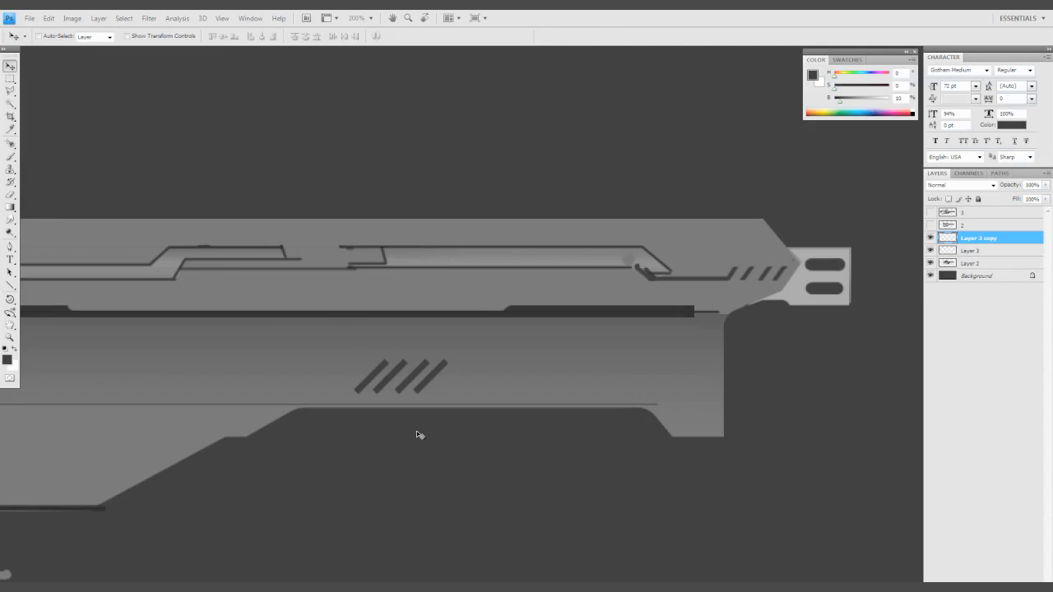
pyautogui.hotkey('ctrl', 'alt', 'shift', 't')
pyautogui.hotkey('ctrl', 'alt', 'shift', 't')
pyautogui.hotkey('ctrl', 'alt', 'shift', 't')
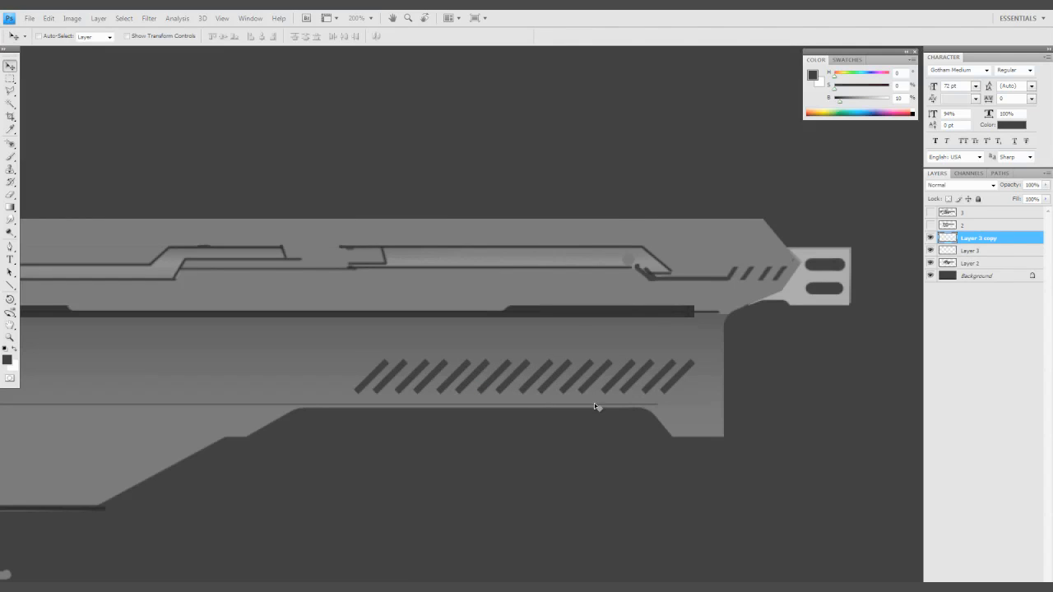
pyautogui.hotkey('ctrl', 'e')
# Flip the row of diagonal slashes on the lower barrel housing vertically so they lean the opposite way
pyautogui.scroll(-3, 556, 341)
pyautogui.scroll(2, 633, 352)
pyautogui.hotkey('ctrl', 't')
pyautogui.rightClick(633, 352)
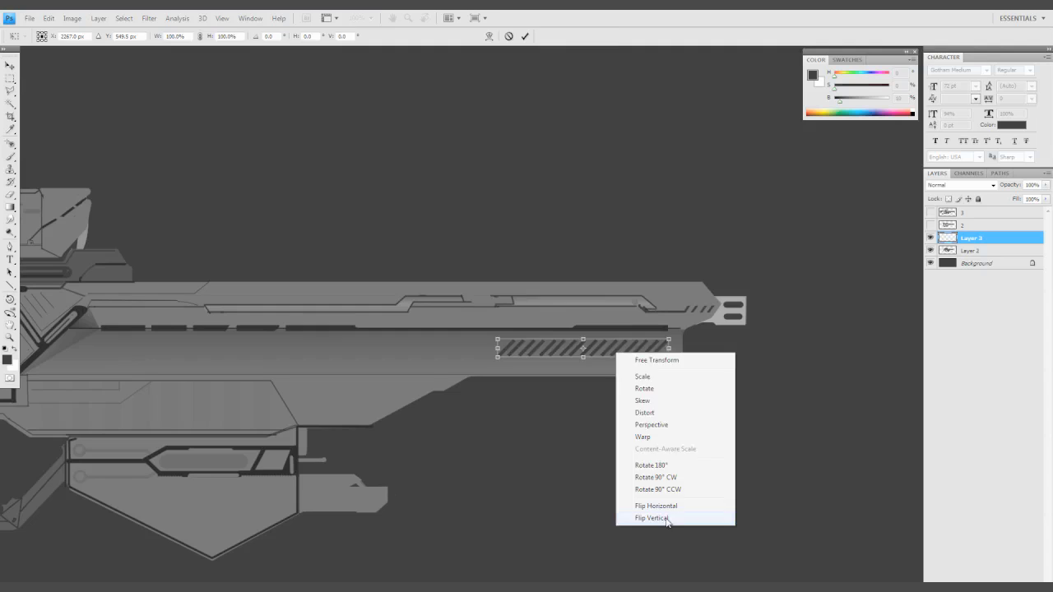
pyautogui.press('Escape')
pyautogui.press('Escape')
pyautogui.scroll(1, 610, 348)
# Paint a thick dark line from the slash row back along the barrel housing and another down its front end
pyautogui.press('b')
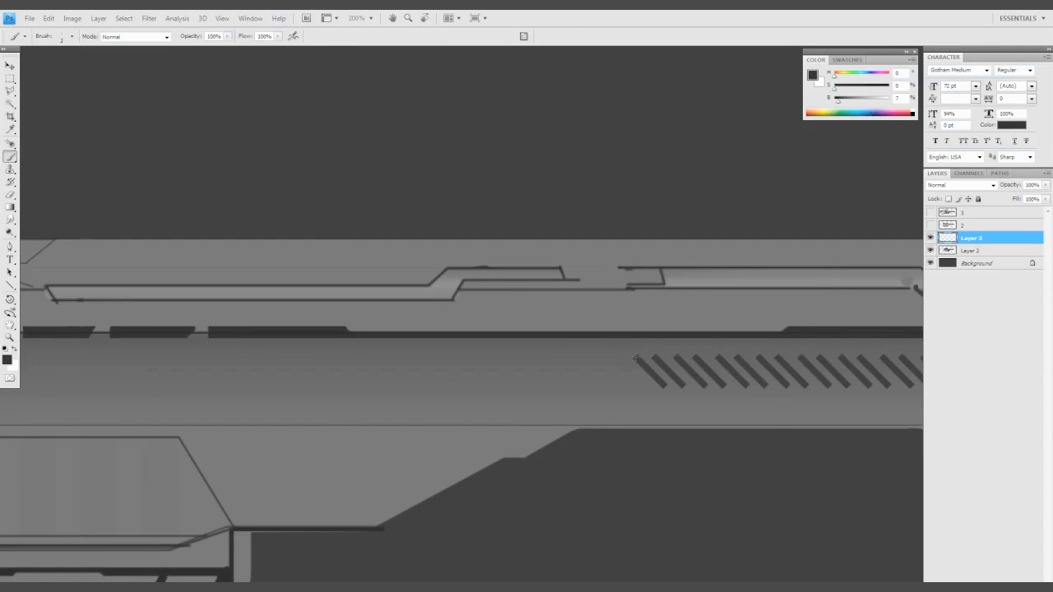
pyautogui.scroll(-1, 635, 358)
pyautogui.press(']')
pyautogui.press(']')
pyautogui.press(']')
pyautogui.moveTo(638, 360); pyautogui.dragTo(226, 371)
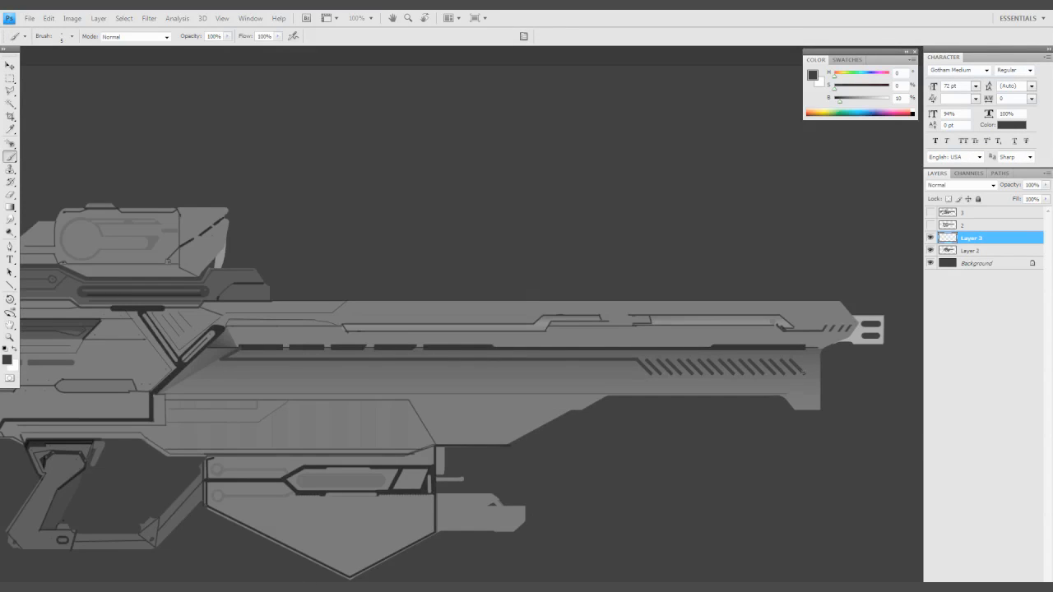
# Select the lug under the barrel housing's front end and merge the slash layer down into the rifle layer
pyautogui.press('m')
pyautogui.moveTo(834, 425); pyautogui.dragTo(770, 398)
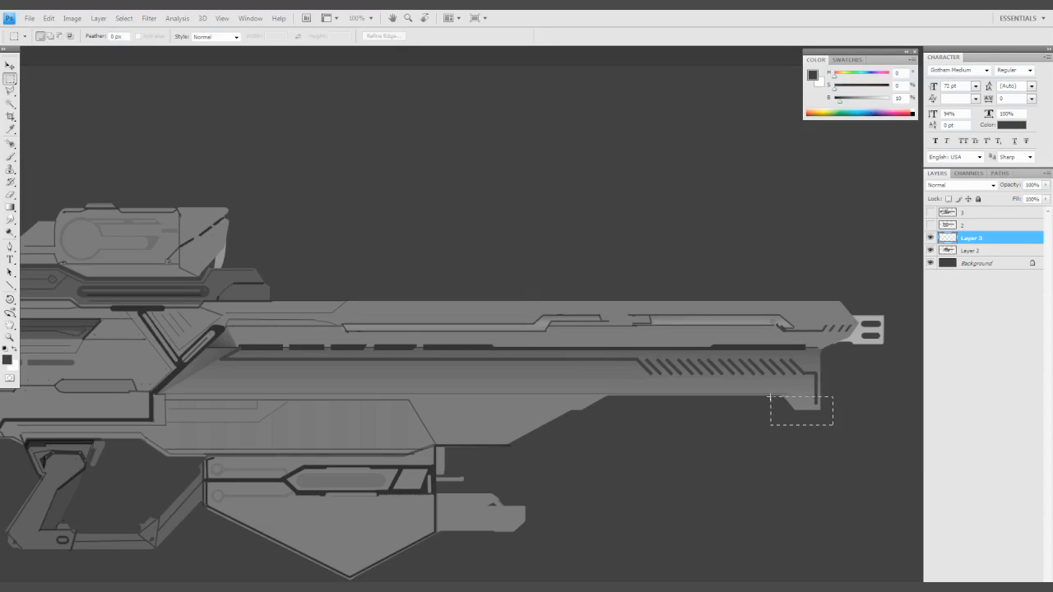
pyautogui.hotkey('ctrl', 'u')
pyautogui.moveTo(675, 247); pyautogui.dragTo(498, 182)
pyautogui.press('Escape')
pyautogui.rightClick(1006, 250)
pyautogui.click(980, 428)
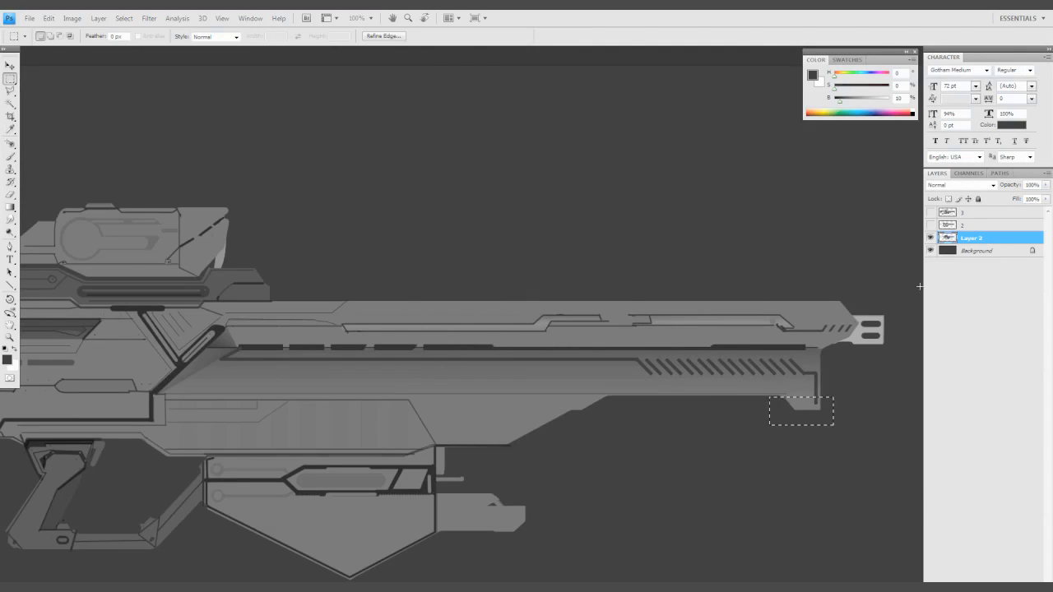
# Darken the selected front lug strongly by lowering its lightness with Hue/Saturation, and deselect it
pyautogui.hotkey('ctrl', 'u')
pyautogui.moveTo(503, 318); pyautogui.dragTo(460, 325)
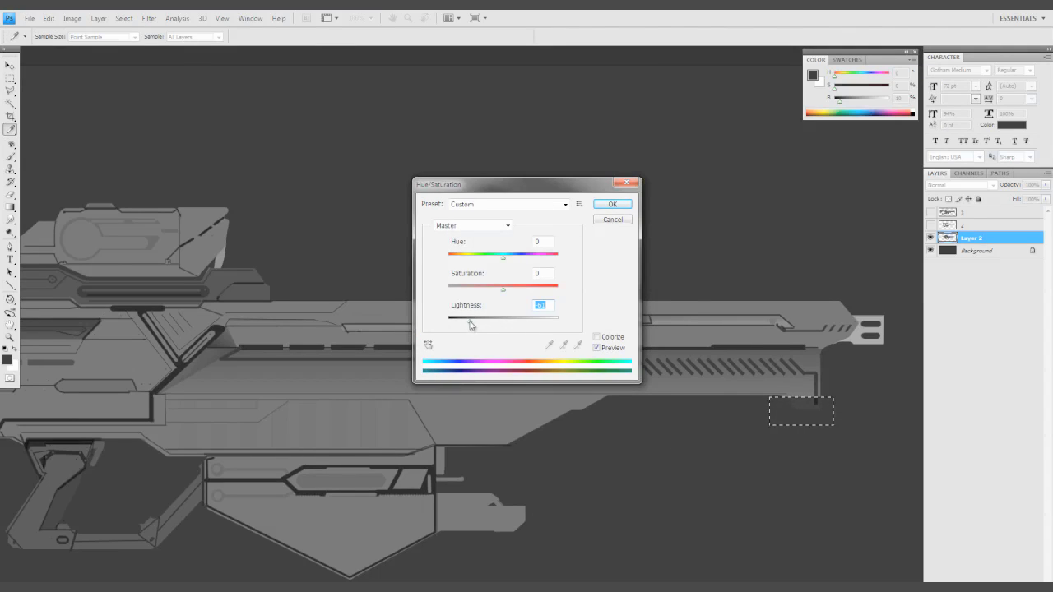
pyautogui.press('Return')
pyautogui.hotkey('ctrl', 'd')
# Outline the darkened front lug with thin near-black straight lines along its bottom, slanted and top edges
pyautogui.scroll(1, 654, 369)
pyautogui.press('b')
pyautogui.click(753, 417)
pyautogui.keyDown('shift'); pyautogui.click(706, 418); pyautogui.keyUp('shift')
pyautogui.keyDown('shift'); pyautogui.click(684, 393); pyautogui.keyUp('shift')
pyautogui.keyDown('shift'); pyautogui.click(743, 393); pyautogui.keyUp('shift')
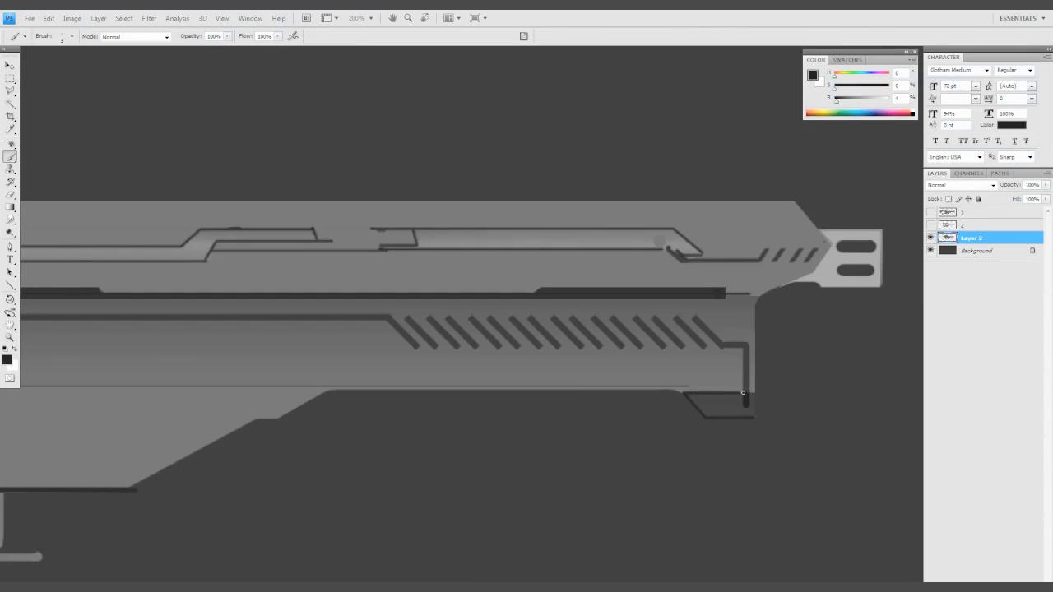
pyautogui.keyDown('shift'); pyautogui.click(744, 404); pyautogui.keyUp('shift')
# Trace the barrel housing's lower edge with a near-black line from the front lug back down the sloped underside
pyautogui.click(687, 392)
pyautogui.keyDown('shift'); pyautogui.click(334, 390); pyautogui.keyUp('shift')
pyautogui.keyDown('shift'); pyautogui.click(278, 419); pyautogui.keyUp('shift')
pyautogui.moveTo(229, 422); pyautogui.dragTo(596, 401)
pyautogui.keyDown('shift'); pyautogui.click(498, 469); pyautogui.keyUp('shift')
# Thicken the dark panel lines on the lower housing directly above the magazine
pyautogui.press('z')
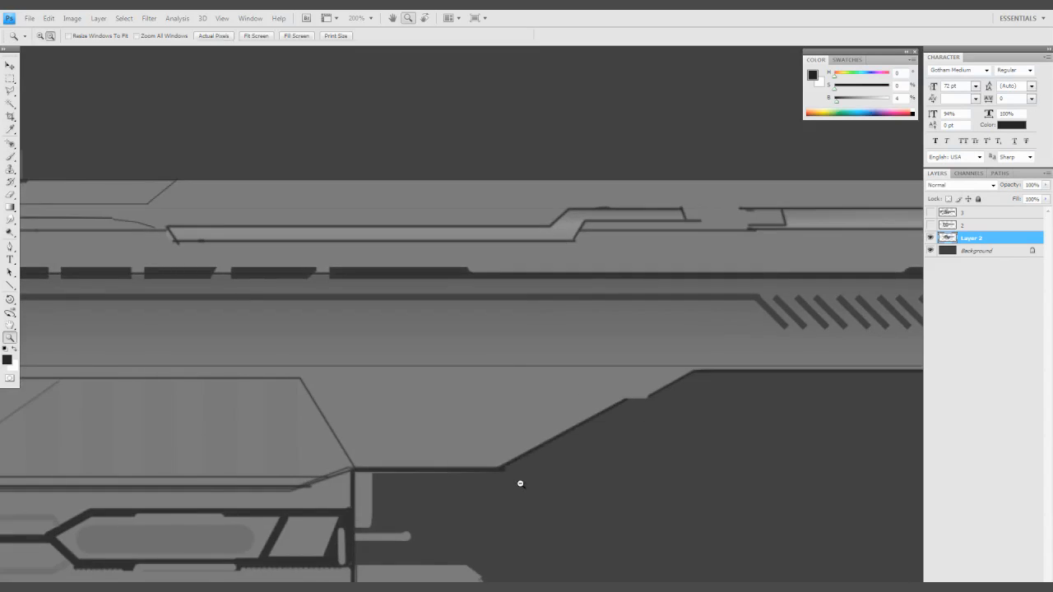
pyautogui.keyDown('alt'); pyautogui.click(522, 483); pyautogui.keyUp('alt')
pyautogui.click(600, 434)
pyautogui.moveTo(436, 444); pyautogui.dragTo(576, 428)
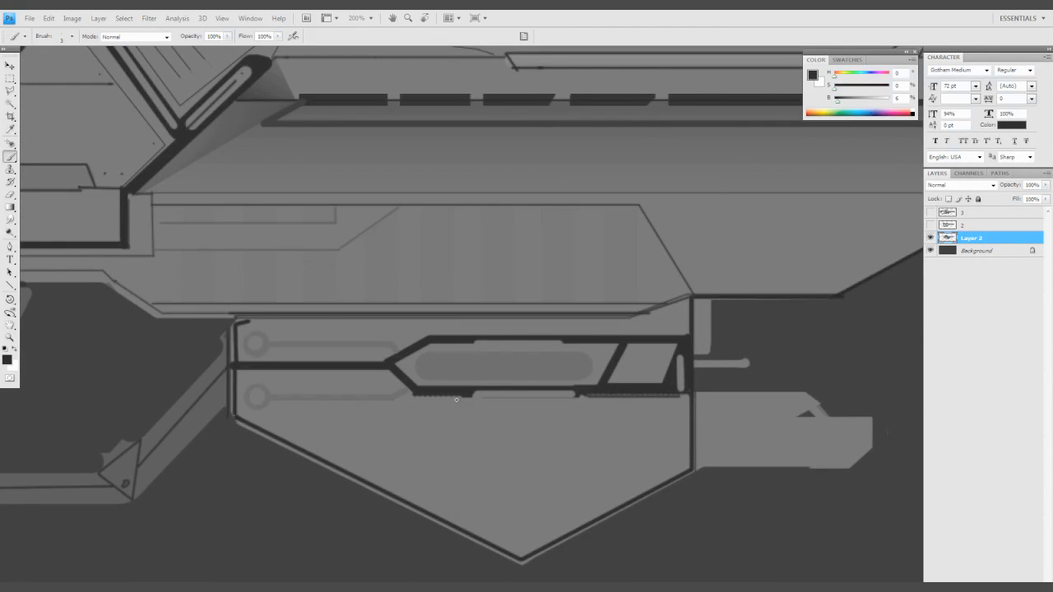
pyautogui.press('b')
pyautogui.scroll(2, 442, 369)
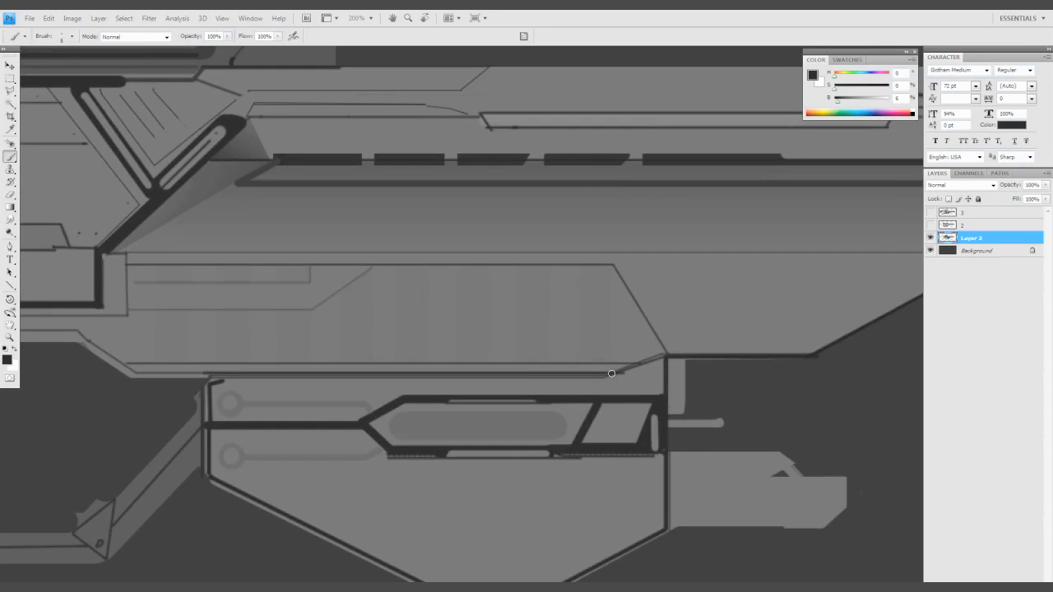
pyautogui.hscroll(-5, 526, 379)
pyautogui.press('z')
pyautogui.keyDown('alt'); pyautogui.click(543, 364); pyautogui.keyUp('alt')
pyautogui.keyDown('alt'); pyautogui.click(543, 363); pyautogui.keyUp('alt')
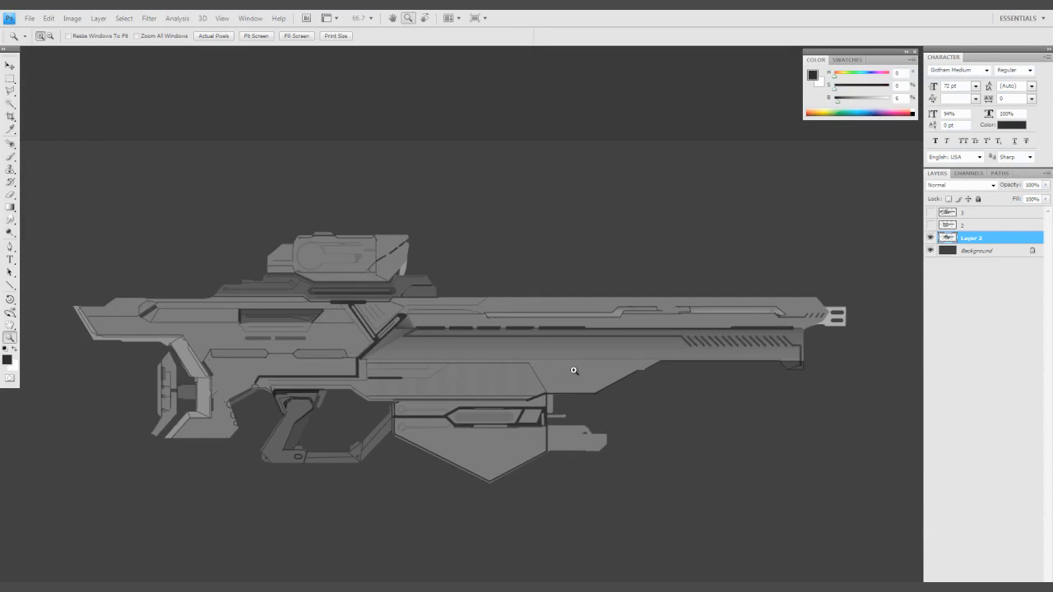
# Hide the first rifle, show only the third silhouette in standard screen mode, and make layer 3 active
pyautogui.click(931, 238)
pyautogui.click(931, 225)
pyautogui.click(931, 212)
pyautogui.click(931, 224)
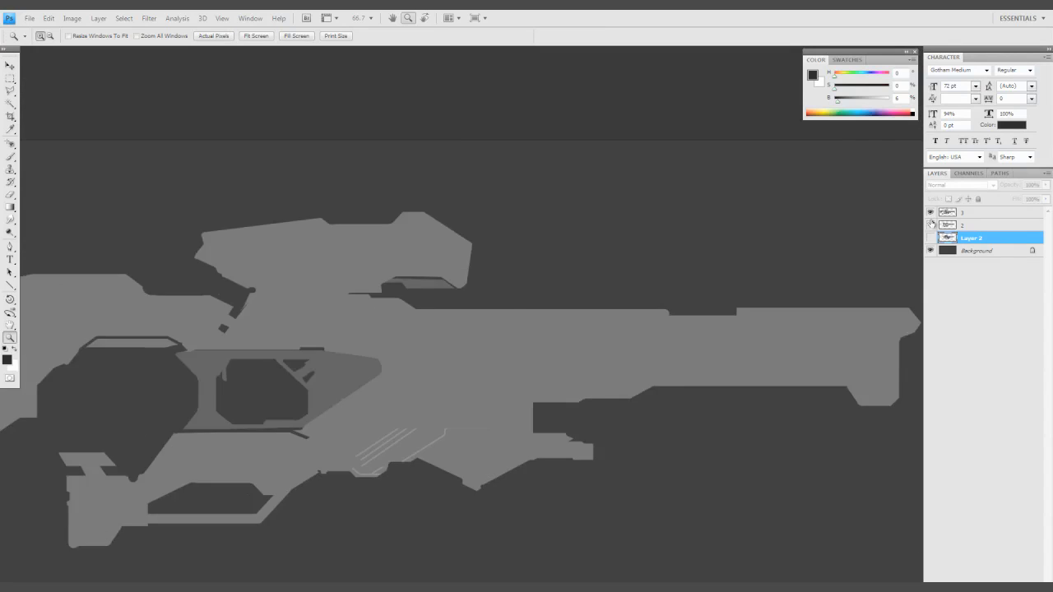
pyautogui.keyDown('alt'); pyautogui.click(485, 402); pyautogui.keyUp('alt')
pyautogui.press('f')
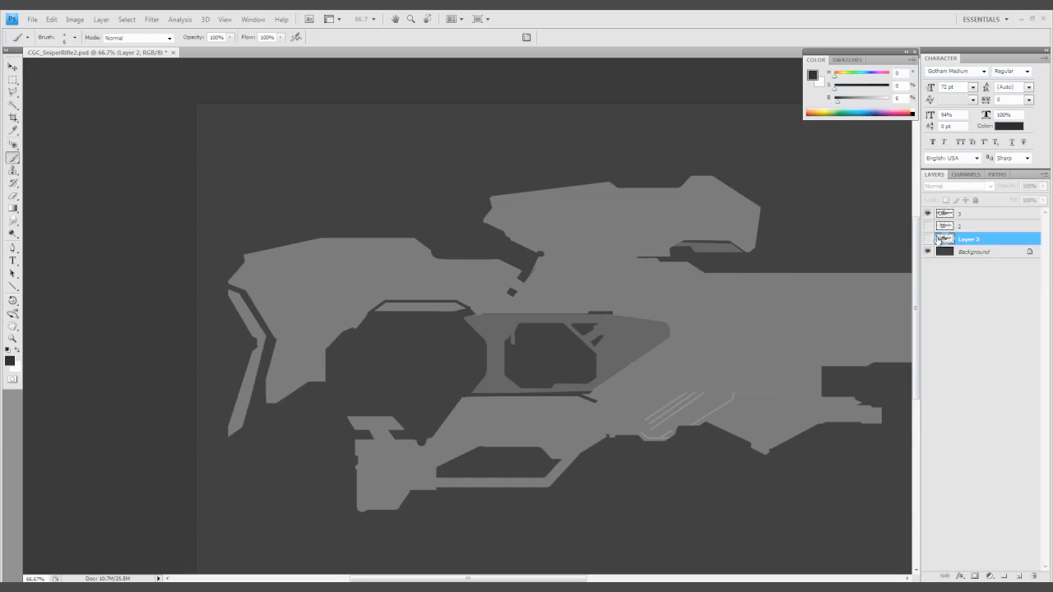
pyautogui.click(975, 213)
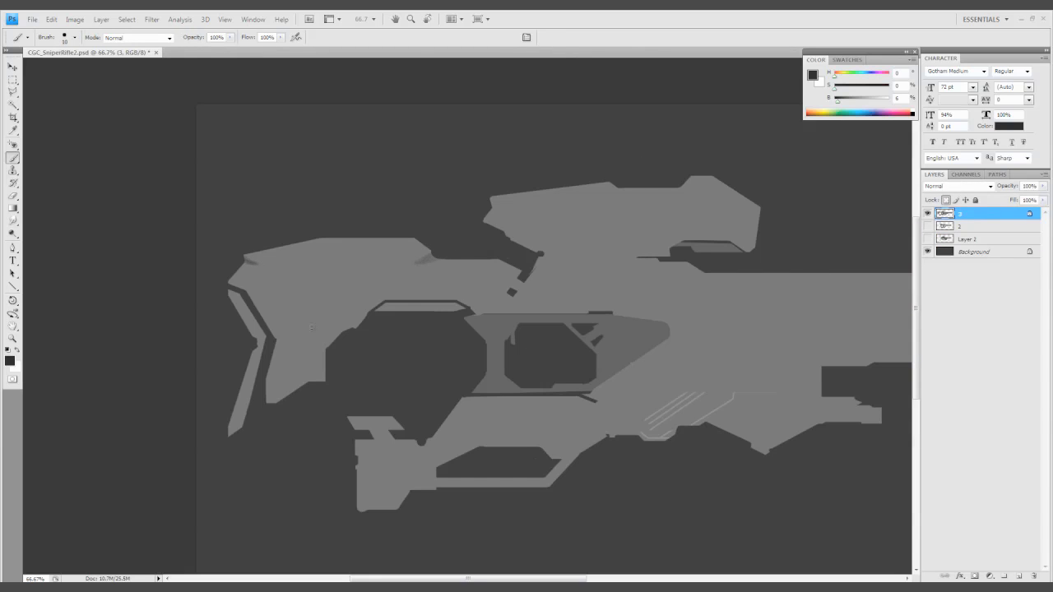
# Outline the cheek pad on top of the third rifle's stock with thin dark lines and divide it with cross lines
pyautogui.rightClick(422, 227)
pyautogui.doubleClick(441, 309)
pyautogui.press('[')
pyautogui.press('[')
pyautogui.press('[')
pyautogui.press('[')
pyautogui.press('[')
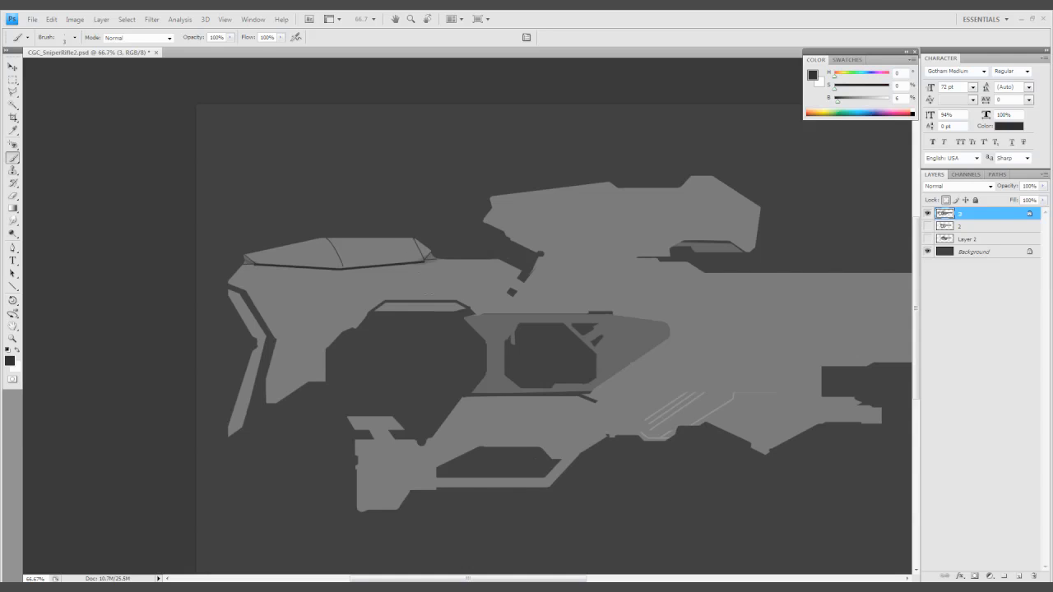
# Select the lower block beneath the third rifle's stock and darken it slightly with Hue/Saturation
pyautogui.moveTo(348, 312); pyautogui.dragTo(372, 260)
pyautogui.press('l')
pyautogui.click(286, 337)
pyautogui.click(289, 372)
pyautogui.click(351, 347)
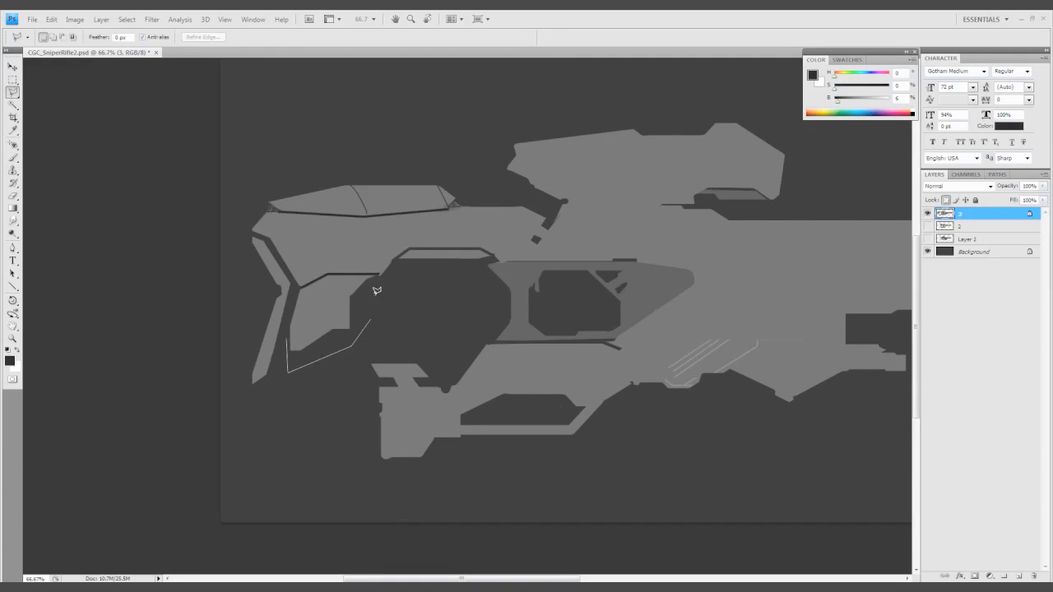
pyautogui.click(379, 274)
pyautogui.click(326, 274)
pyautogui.hotkey('ctrl', 'u')
pyautogui.moveTo(504, 321); pyautogui.dragTo(491, 321)
pyautogui.press('Return')
pyautogui.hotkey('ctrl', 'd')
# Draw thin dot-ended panel lines on the stock's side, and add rivet dots and dark edges to the butt plate
pyautogui.press('b')
pyautogui.moveTo(359, 230); pyautogui.dragTo(400, 242)
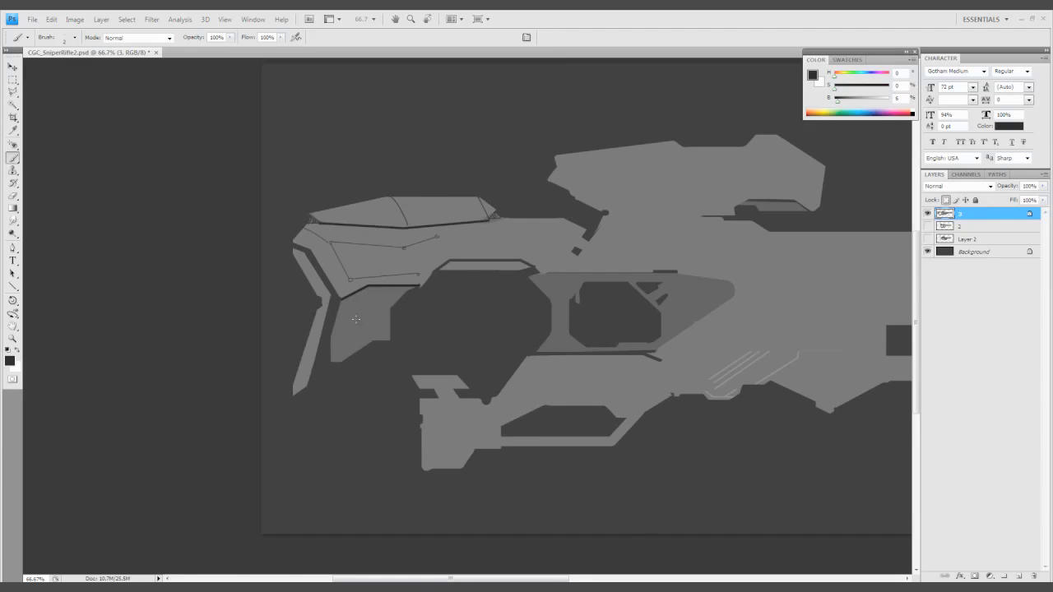
pyautogui.hscroll(-2, 355, 320)
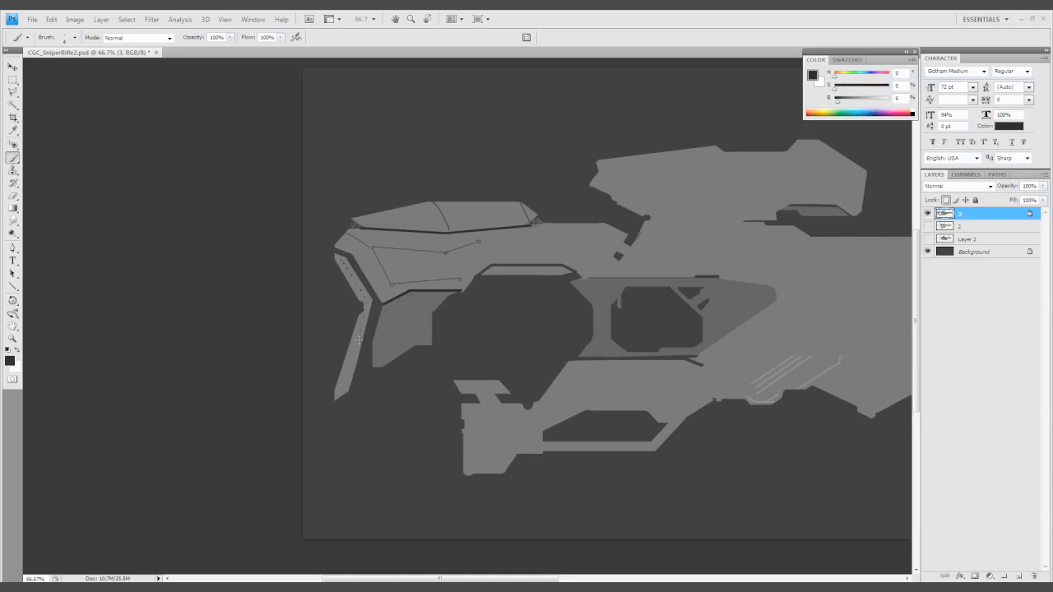
pyautogui.moveTo(343, 398)
pyautogui.mouseDown()
pyautogui.moveTo(363, 313)
pyautogui.moveTo(335, 257)
pyautogui.mouseUp()
pyautogui.scroll(1, 329, 257)
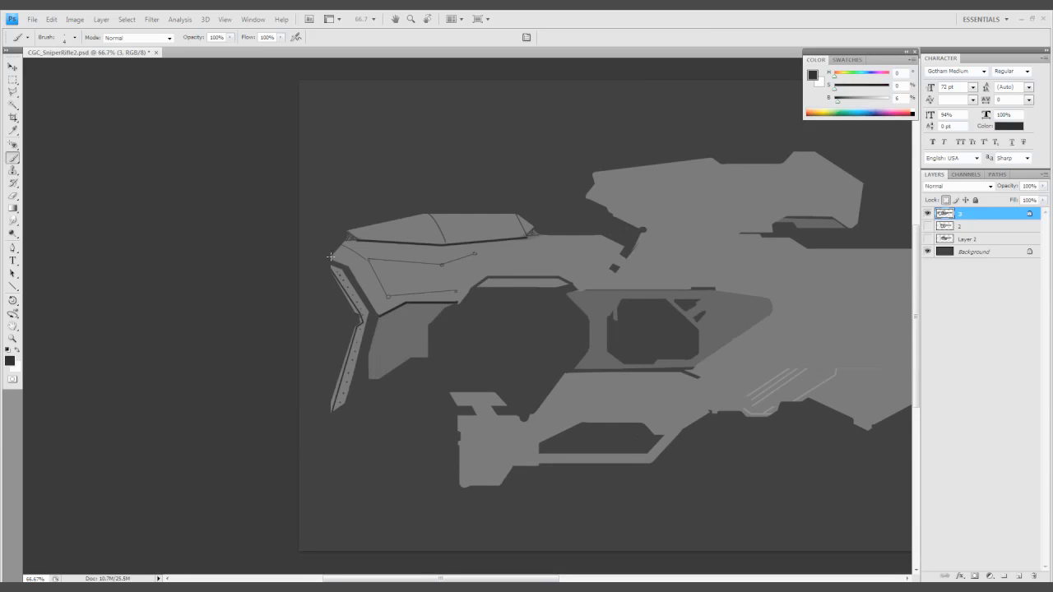
# Paint out parts of the stock's panel lines in body grey and draw a near-black line following its lower edge over the arch
pyautogui.hscroll(6, 378, 314)
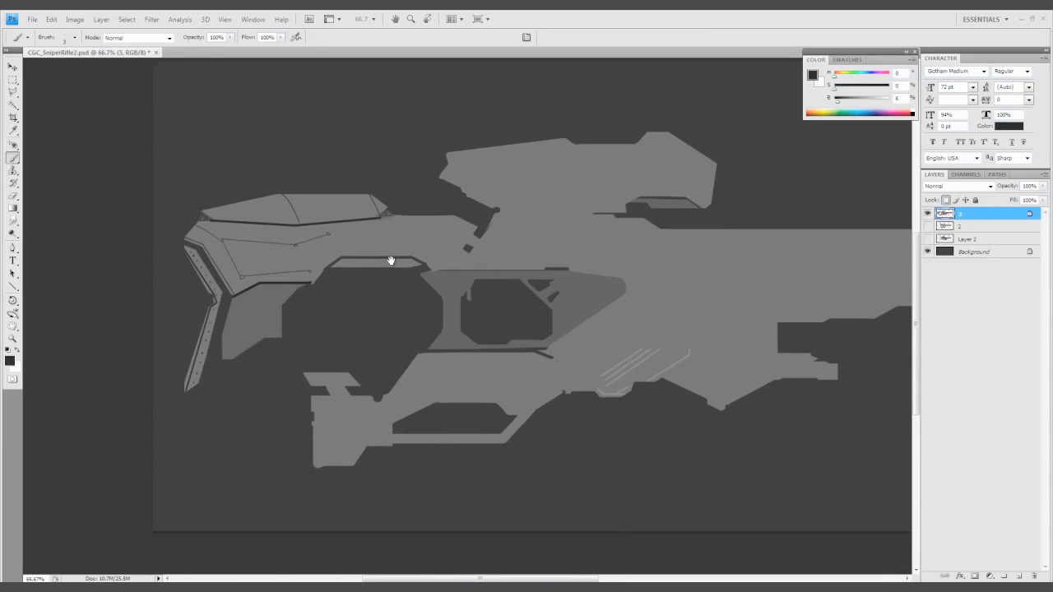
pyautogui.keyDown('alt'); pyautogui.click(303, 240); pyautogui.keyUp('alt')
pyautogui.press(']')
pyautogui.press(']')
pyautogui.press(']')
pyautogui.press(']')
pyautogui.press(']')
pyautogui.press(']')
pyautogui.press(']')
pyautogui.moveTo(282, 248); pyautogui.dragTo(240, 247)
pyautogui.moveTo(302, 278); pyautogui.dragTo(242, 277)
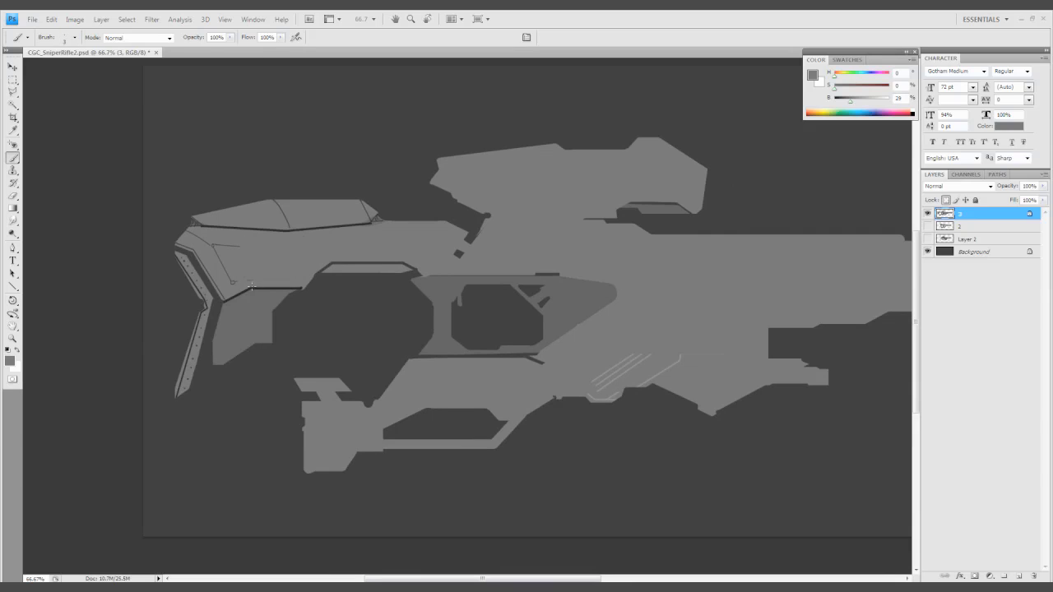
pyautogui.keyDown('alt'); pyautogui.click(243, 279); pyautogui.keyUp('alt')
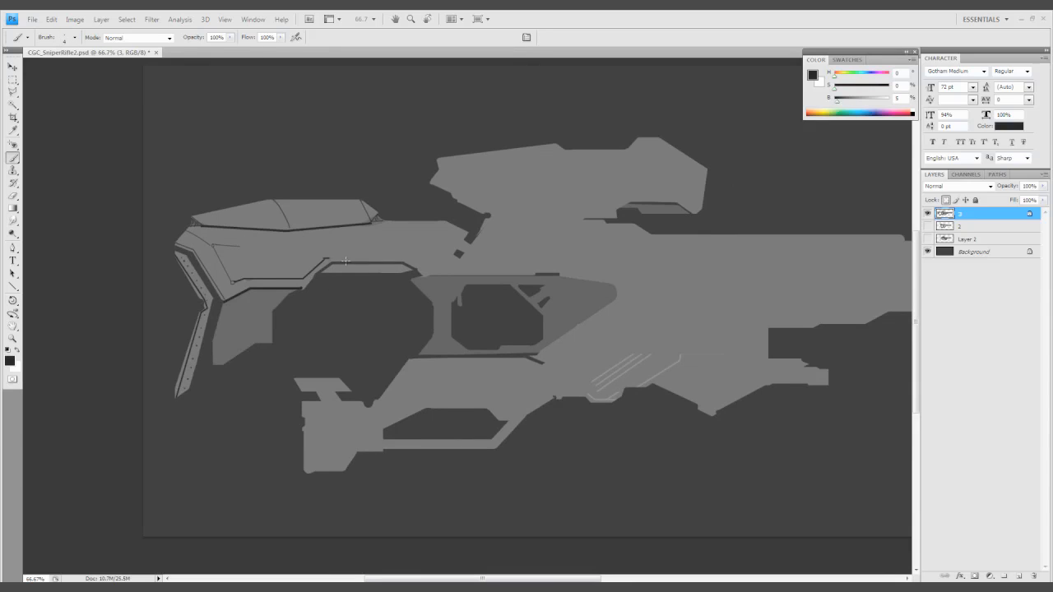
pyautogui.moveTo(329, 259); pyautogui.dragTo(417, 252)
# Select the band between the new line and the arch under the stock and darken it with Hue/Saturation
pyautogui.press('l')
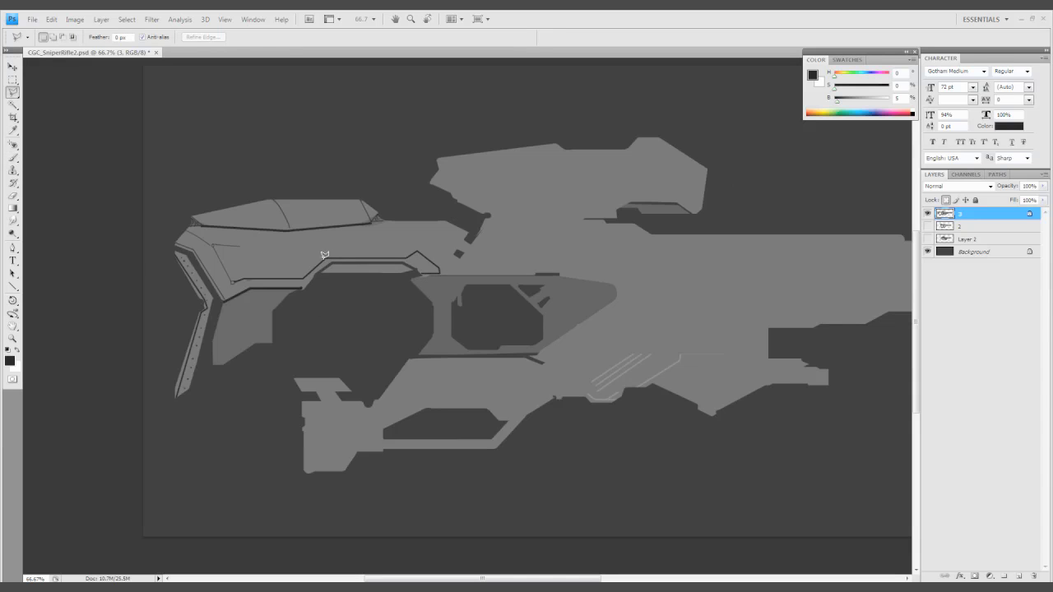
pyautogui.click(329, 256)
pyautogui.click(418, 252)
pyautogui.click(440, 270)
pyautogui.click(416, 265)
pyautogui.hotkey('ctrl', 'u')
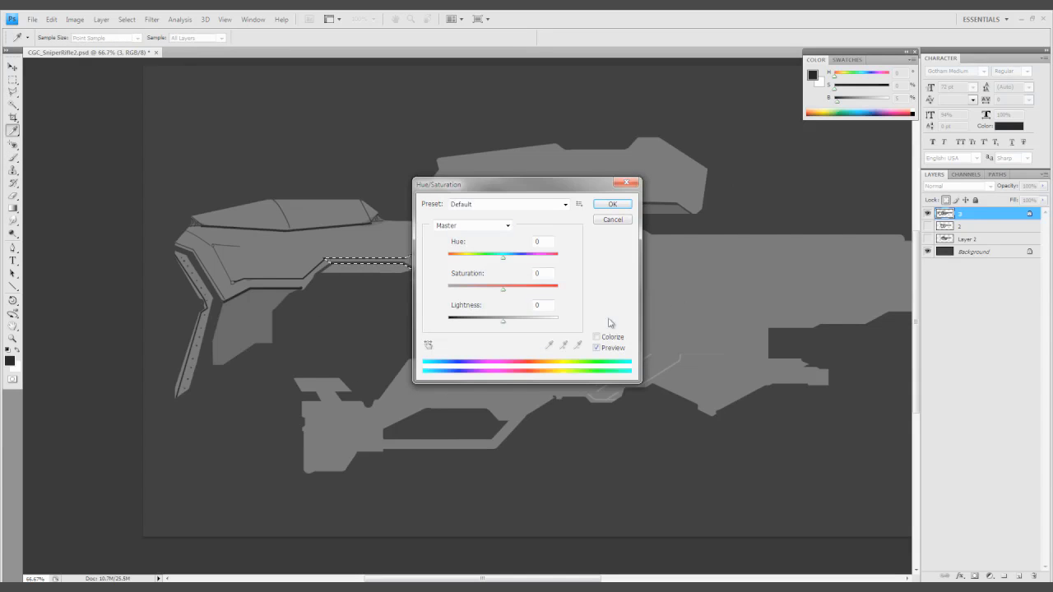
pyautogui.moveTo(501, 320); pyautogui.dragTo(483, 322)
pyautogui.press('Return')
pyautogui.hotkey('ctrl', 'd')
# Select the small piece between the notches behind the scope mount and darken it with Hue/Saturation
pyautogui.press('b')
pyautogui.hscroll(2, 426, 237)
pyautogui.press('l')
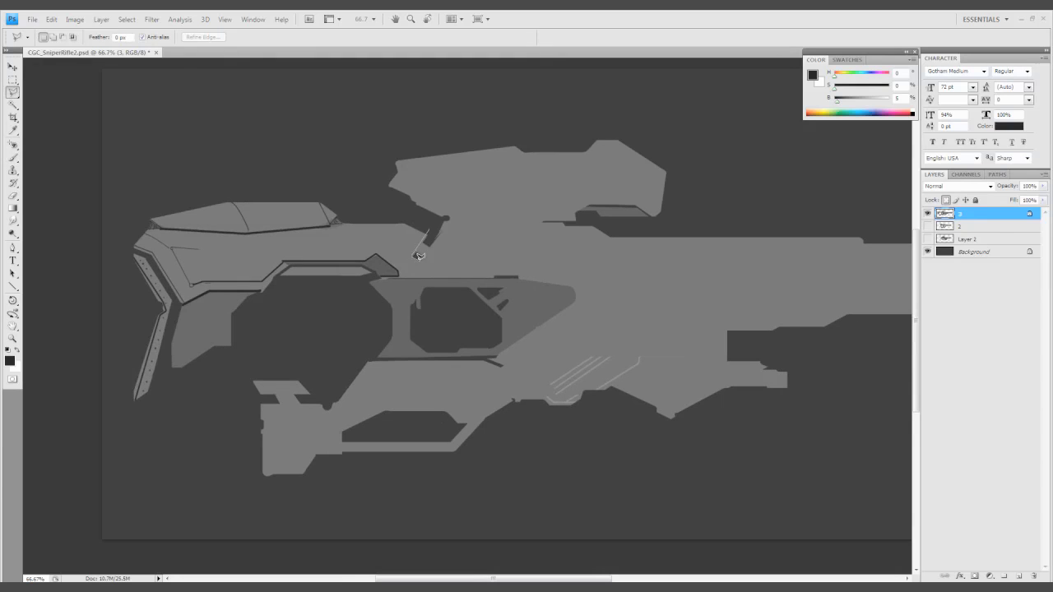
pyautogui.hotkey('ctrl', 'u')
pyautogui.click(609, 220)
pyautogui.scroll(-2, 510, 305)
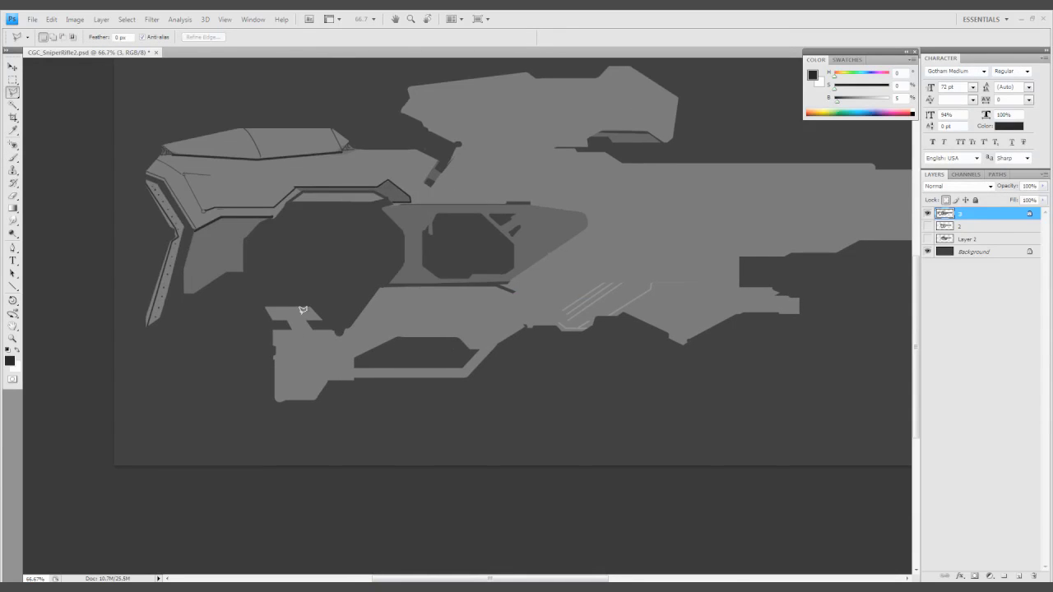
# Darken the short support connecting the small plate to the lower rear block using Hue/Saturation
pyautogui.press('m')
pyautogui.moveTo(332, 329); pyautogui.dragTo(259, 320)
pyautogui.hotkey('ctrl', 'u')
pyautogui.moveTo(503, 320); pyautogui.dragTo(482, 322)
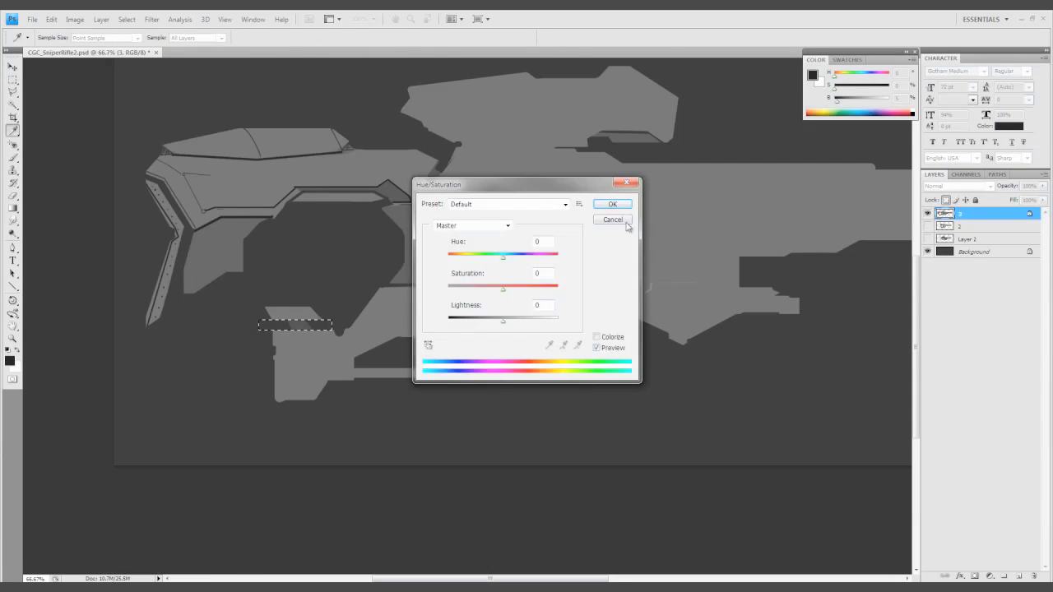
pyautogui.click(612, 205)
pyautogui.hotkey('ctrl', 'd')
# Draw a dark outline around the pointed front of the trigger frame and back along its upper edge
pyautogui.scroll(2, 463, 423)
pyautogui.hscroll(3, 439, 305)
pyautogui.press('b')
pyautogui.click(403, 350)
pyautogui.keyDown('shift'); pyautogui.click(487, 290); pyautogui.keyUp('shift')
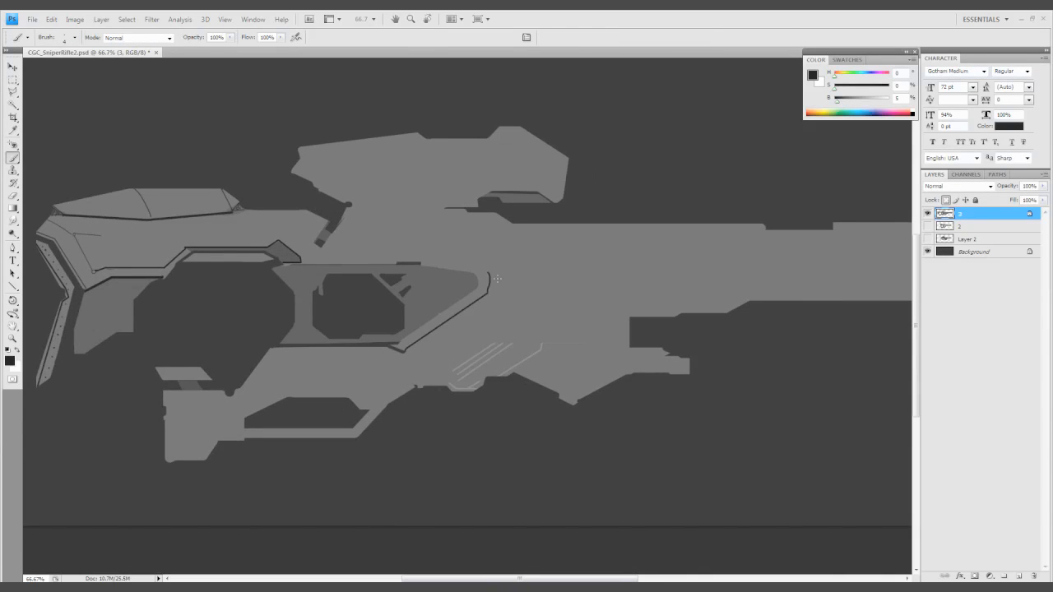
pyautogui.keyDown('shift'); pyautogui.click(489, 271); pyautogui.keyUp('shift')
pyautogui.keyDown('shift'); pyautogui.click(425, 254); pyautogui.keyUp('shift')
pyautogui.keyDown('shift'); pyautogui.click(296, 257); pyautogui.keyUp('shift')
pyautogui.keyDown('ctrl'); pyautogui.click(442, 267); pyautogui.keyUp('ctrl')
pyautogui.moveTo(510, 274); pyautogui.dragTo(510, 301)
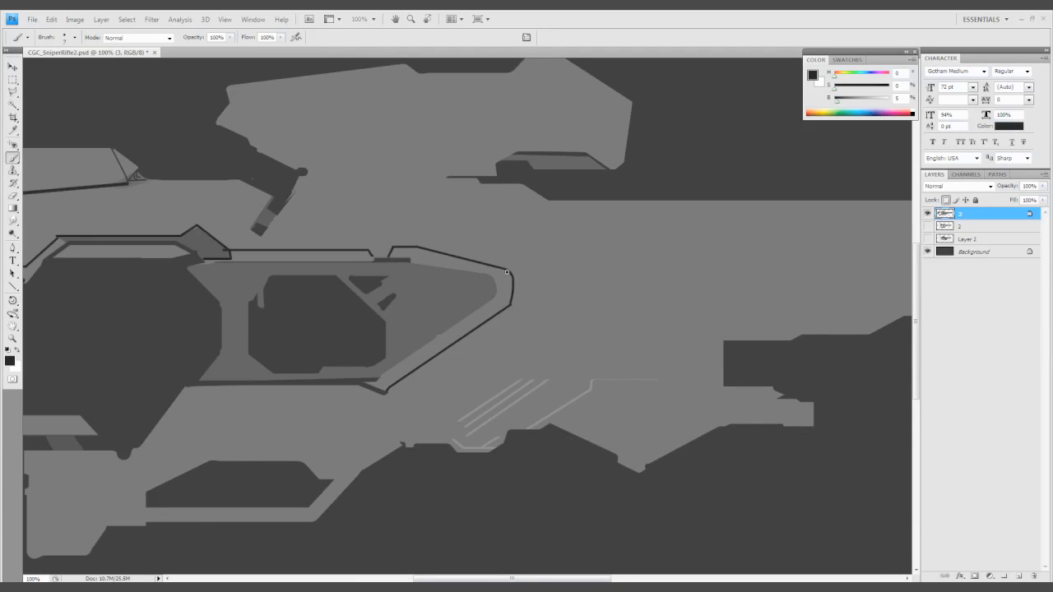
# Thicken the outline on the trigger frame's lower diagonal and draw thin panel lines around the striped vent area
pyautogui.moveTo(467, 333); pyautogui.dragTo(418, 368)
pyautogui.keyDown('shift'); pyautogui.click(517, 375); pyautogui.keyUp('shift')
pyautogui.keyDown('shift'); pyautogui.click(651, 374); pyautogui.keyUp('shift')
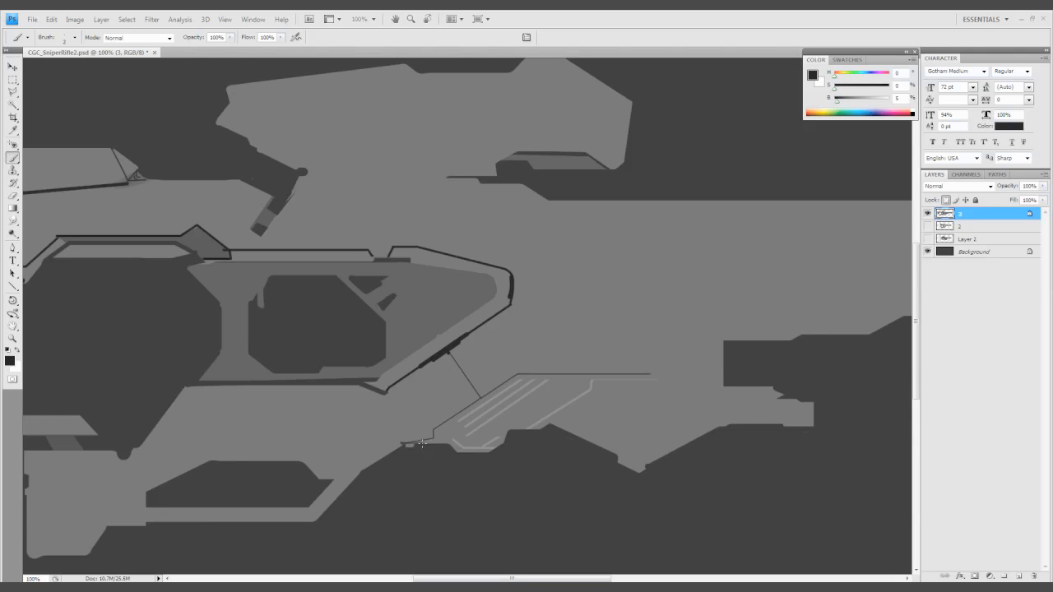
pyautogui.hscroll(-6, 408, 442)
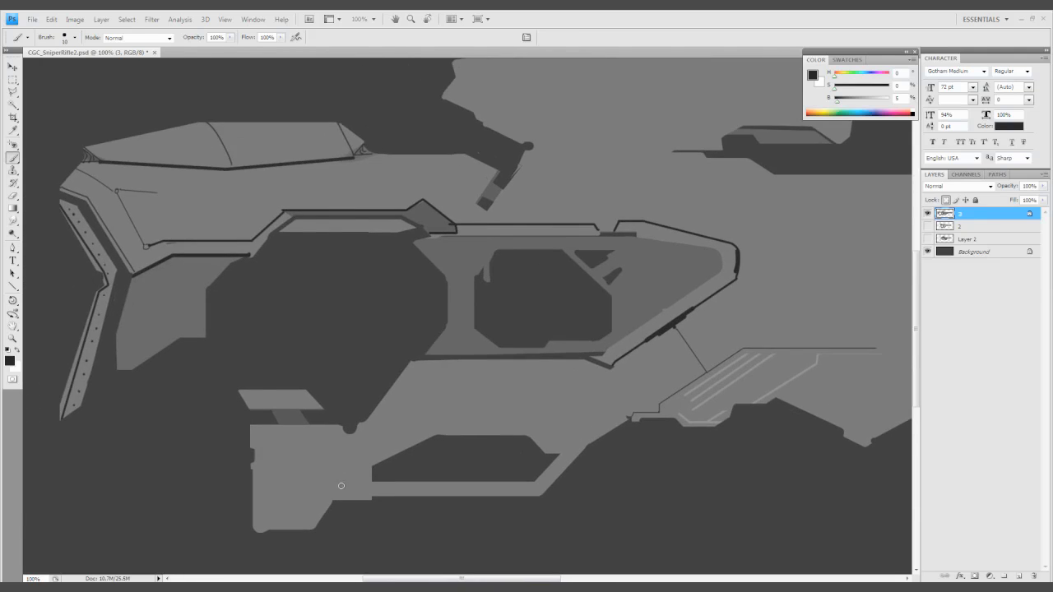
# Paint a dark slot on the bracket beside the lower rear block and add a rounded grey bump at the lower bar's front corner
pyautogui.moveTo(342, 487); pyautogui.dragTo(359, 485)
pyautogui.hscroll(2, 370, 495)
pyautogui.keyDown('alt'); pyautogui.click(482, 487); pyautogui.keyUp('alt')
pyautogui.press(']')
pyautogui.press(']')
pyautogui.press(']')
pyautogui.press(']')
pyautogui.press(']')
pyautogui.press(']')
pyautogui.press(']')
pyautogui.press(']')
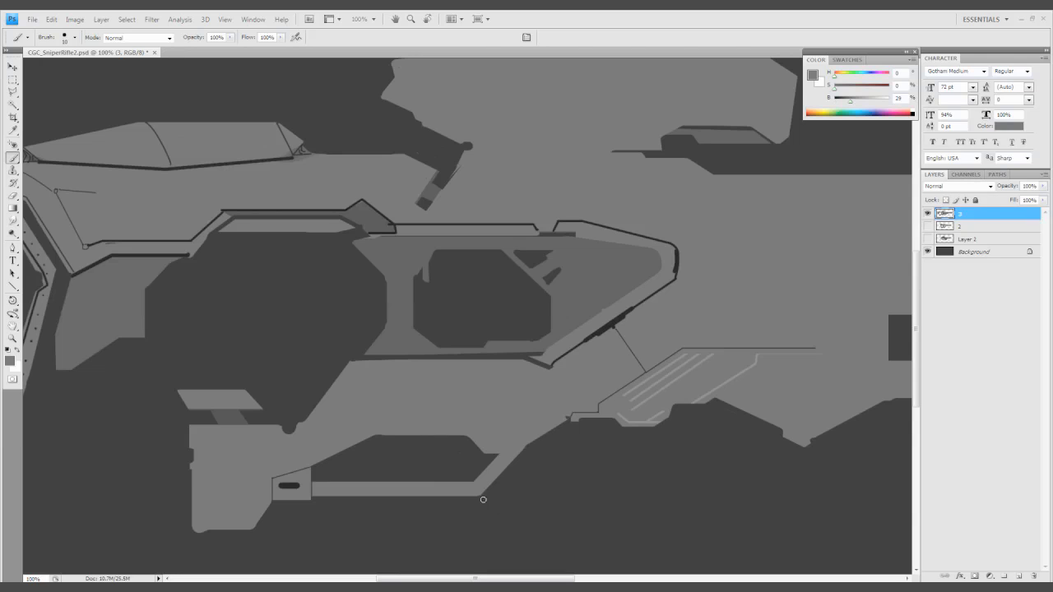
pyautogui.press('/')
pyautogui.hscroll(-3, 478, 461)
# Select a narrow vertical strip along the rear edge of the lower block and paint it darker grey
pyautogui.keyDown('alt'); pyautogui.click(314, 466); pyautogui.keyUp('alt')
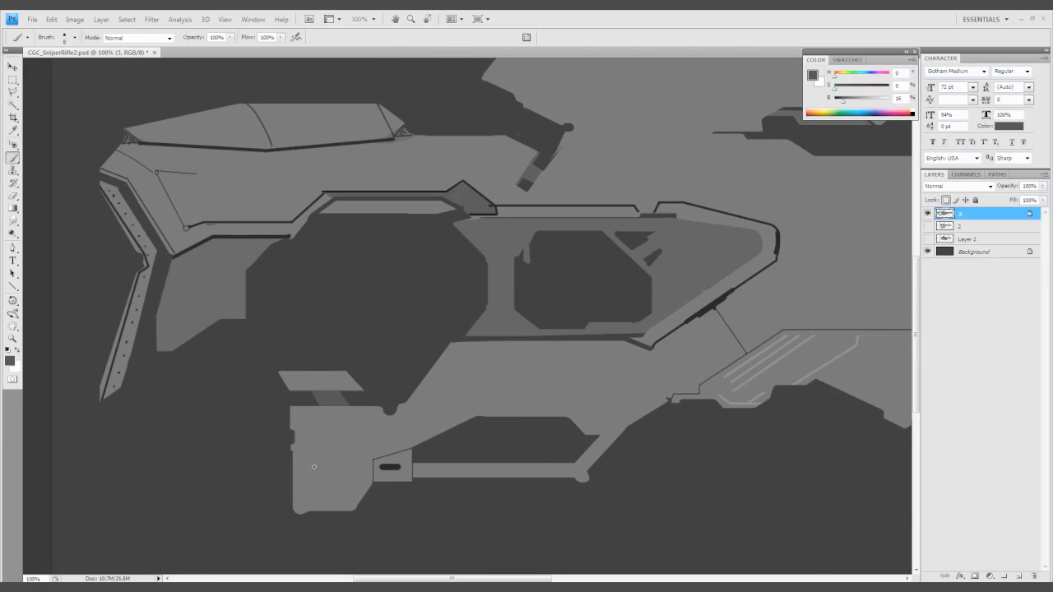
pyautogui.press('m')
pyautogui.moveTo(287, 404); pyautogui.dragTo(311, 525)
pyautogui.press('b')
pyautogui.rightClick(299, 486)
pyautogui.doubleClick(387, 387)
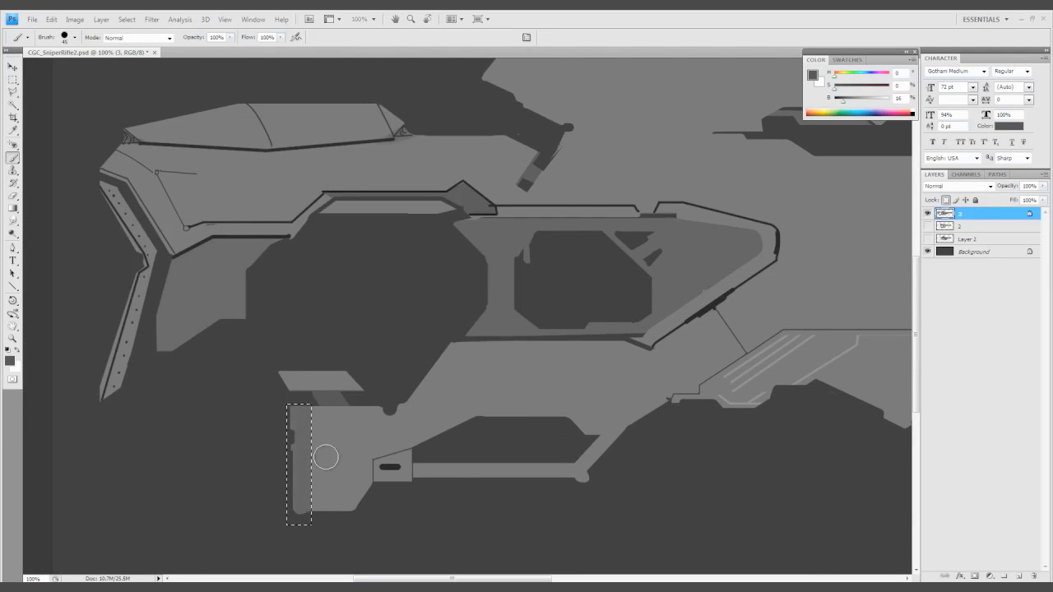
# Stamp three dark half discs down the selected strip with a 40 px brush and clear the selection
pyautogui.press('[')
pyautogui.click(308, 427)
pyautogui.click(308, 458)
pyautogui.click(308, 491)
pyautogui.hotkey('ctrl', 'd')
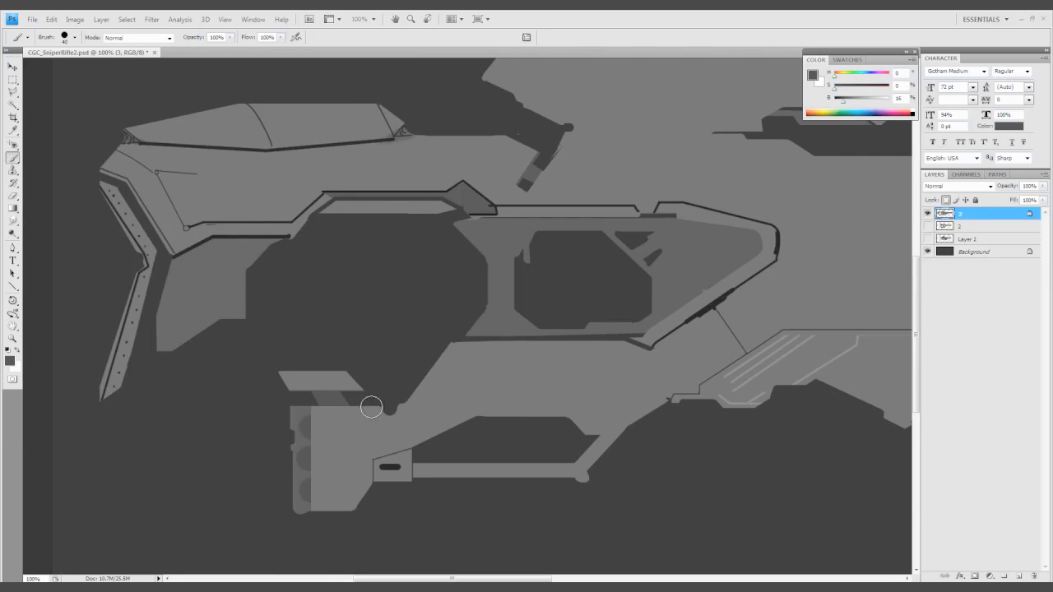
# Draw thin dark lines around the rear strip and outline a small trapezoid vent below the trigger frame
pyautogui.rightClick(371, 406)
pyautogui.press('Return')
pyautogui.moveTo(308, 516); pyautogui.dragTo(311, 421)
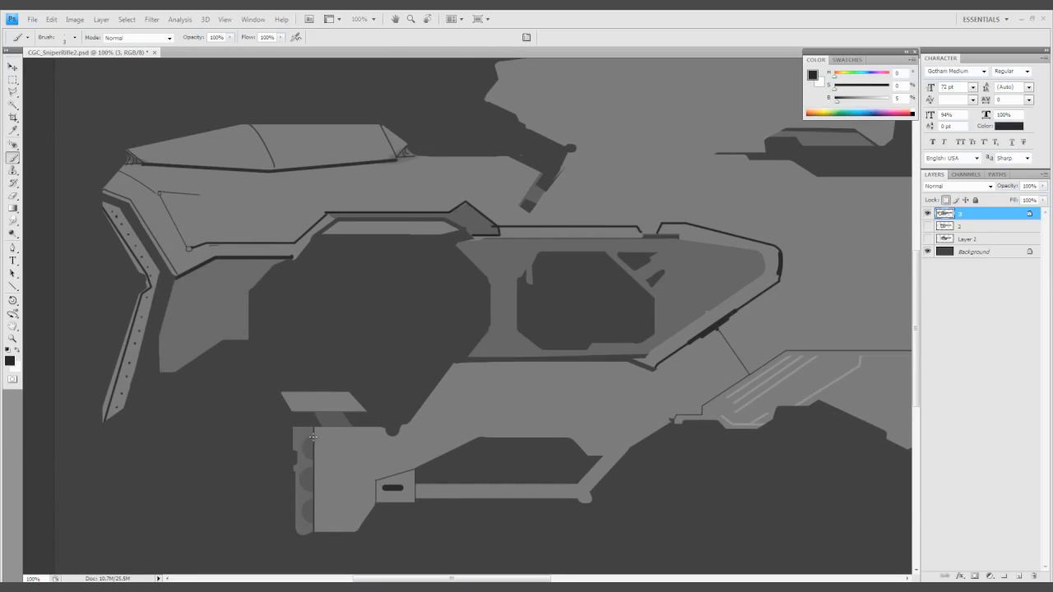
pyautogui.moveTo(296, 458)
pyautogui.mouseDown()
pyautogui.moveTo(318, 458)
pyautogui.moveTo(283, 372)
pyautogui.moveTo(329, 381)
pyautogui.moveTo(334, 371)
pyautogui.mouseUp()
# Select the small trapezoid vent below the trigger frame with the Polygonal Lasso and darken it using Hue/Saturation
pyautogui.press('l')
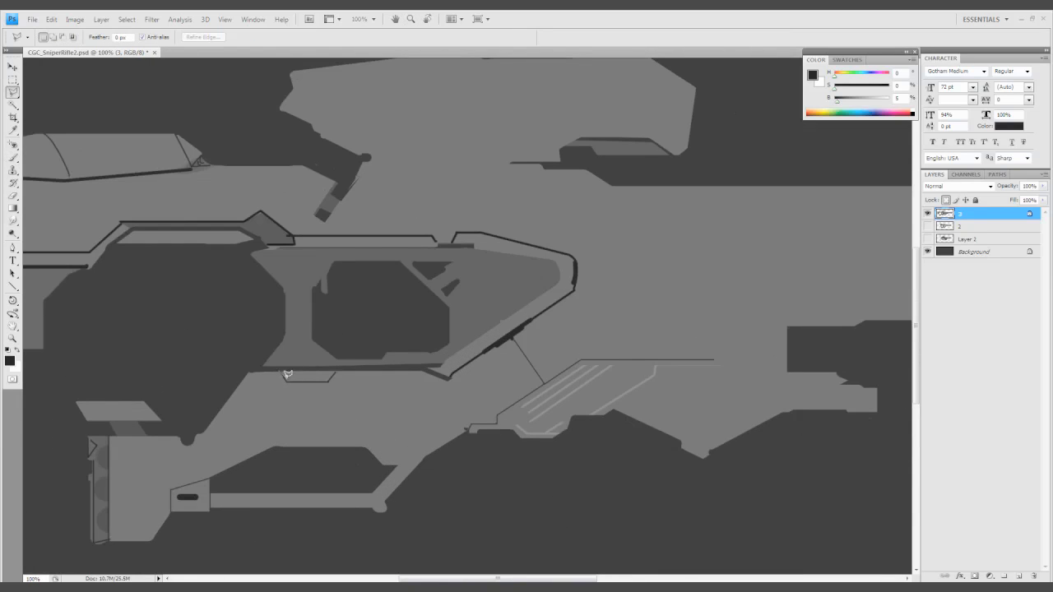
pyautogui.click(282, 372)
pyautogui.click(288, 381)
pyautogui.click(329, 381)
pyautogui.click(334, 372)
pyautogui.click(282, 372)
pyautogui.hotkey('ctrl', 'u')
pyautogui.press('Return')
# Copy the trapezoid vent to a new layer and place the copy beside the original along the frame's underside
pyautogui.hotkey('ctrl', 'j')
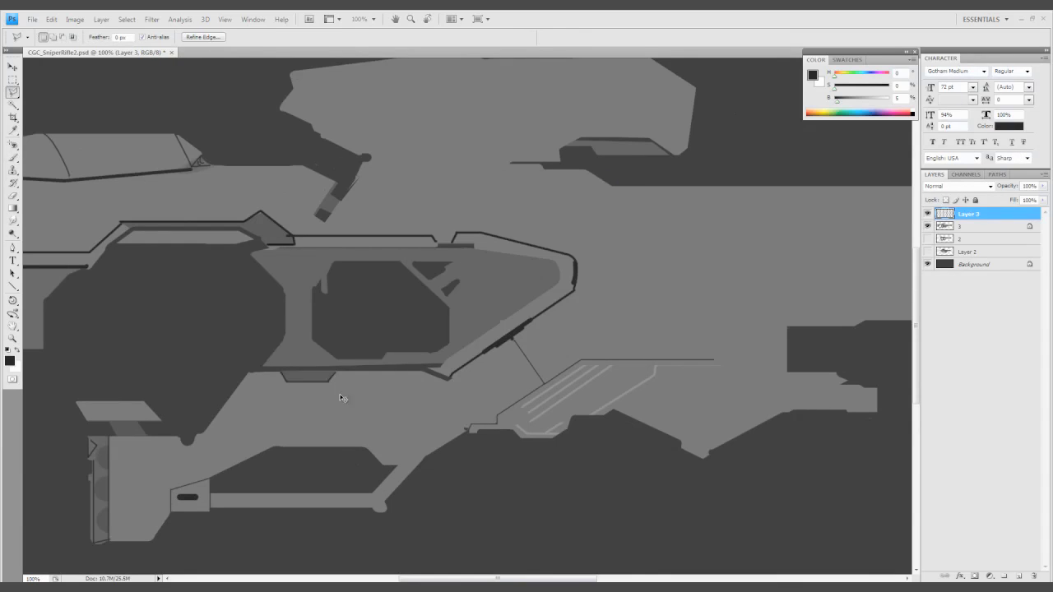
pyautogui.press('v')
pyautogui.moveTo(343, 399); pyautogui.dragTo(505, 395)
pyautogui.hotkey('ctrl', 'j')
pyautogui.hotkey('ctrl', 't')
pyautogui.moveTo(535, 360); pyautogui.dragTo(431, 329)
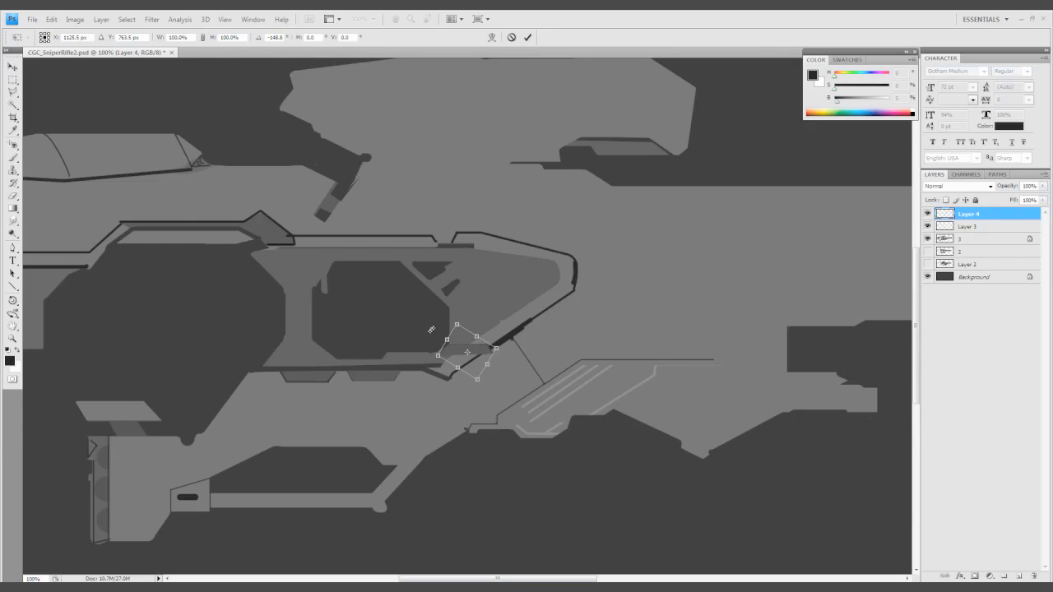
pyautogui.press('Escape')
pyautogui.hotkey('ctrl', 'alt', 'z')
pyautogui.hotkey('ctrl', 'alt', 'z')
# Rotate a copy of the trapezoid vent 180° and arrange copies of it as a second row below the first
pyautogui.moveTo(397, 474); pyautogui.dragTo(434, 479)
pyautogui.hotkey('ctrl', 't')
pyautogui.rightClick(426, 387)
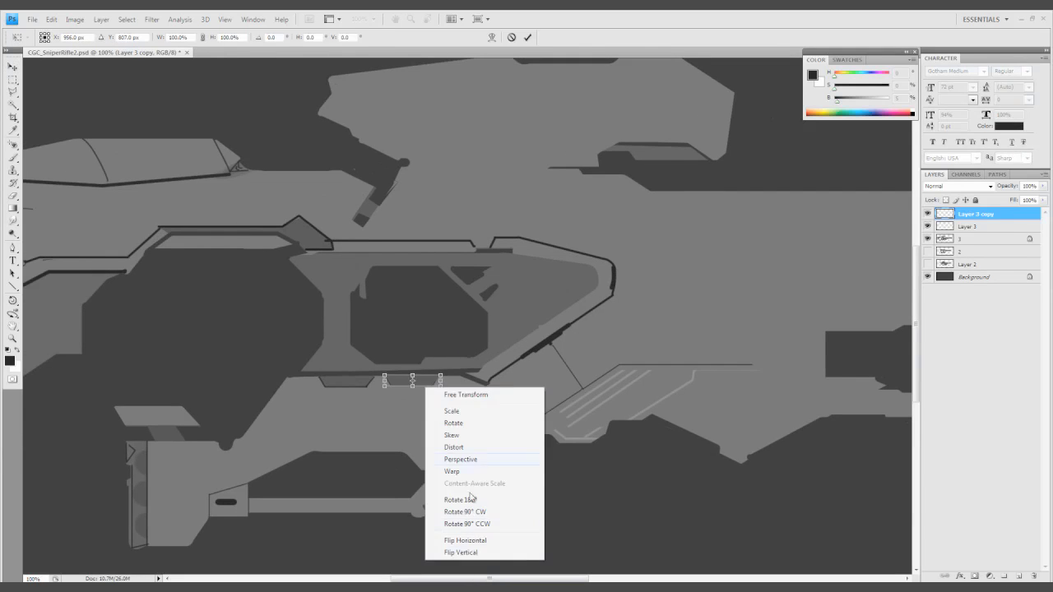
pyautogui.click(461, 500)
pyautogui.press('Return')
pyautogui.moveTo(414, 398); pyautogui.dragTo(445, 412)
pyautogui.hotkey('ctrl', 't')
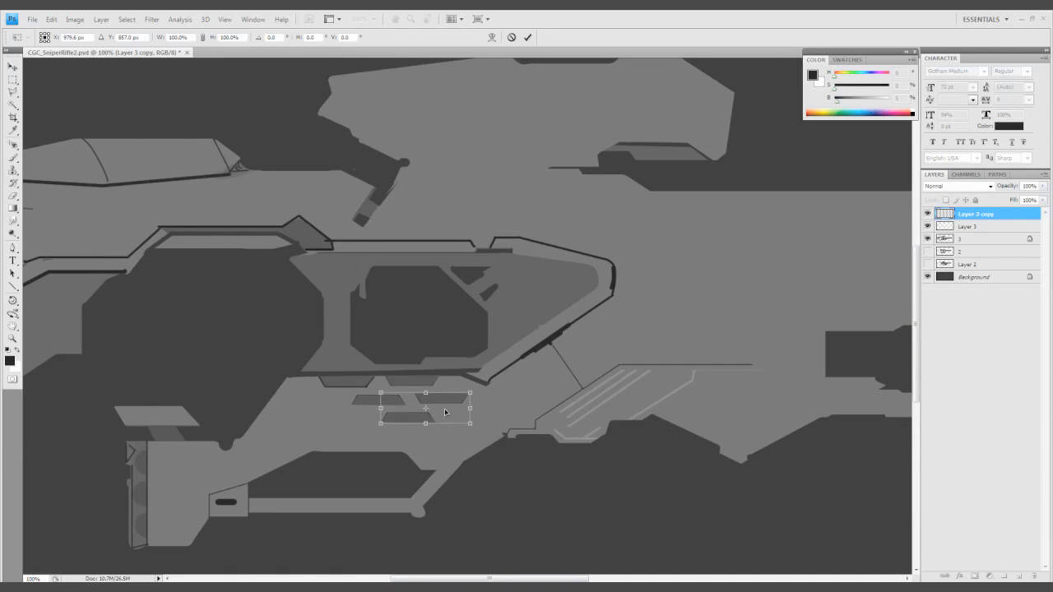
pyautogui.press('Return')
# Draw thin panel lines and two short dark slots behind the vents, plus a curved panel line on the lower rear block
pyautogui.press('b')
pyautogui.moveTo(311, 382)
pyautogui.mouseDown()
pyautogui.moveTo(326, 359)
pyautogui.moveTo(446, 401)
pyautogui.mouseUp()
pyautogui.hotkey('ctrl', 'z')
pyautogui.moveTo(344, 401)
pyautogui.mouseDown()
pyautogui.moveTo(380, 393)
pyautogui.moveTo(391, 422)
pyautogui.mouseUp()
pyautogui.press('e')
pyautogui.press('b')
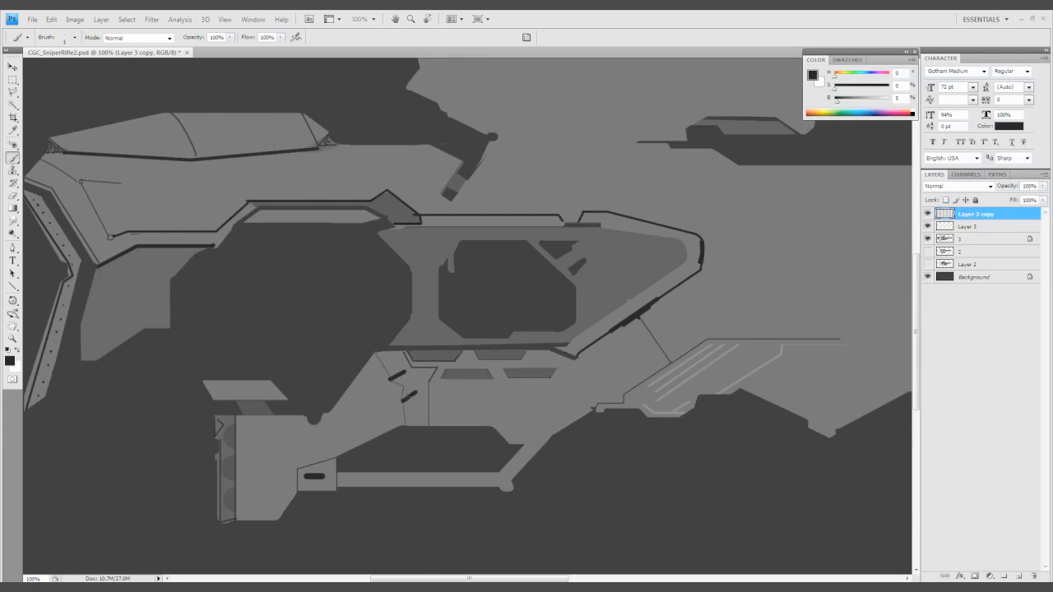
pyautogui.moveTo(251, 441)
pyautogui.mouseDown()
pyautogui.moveTo(349, 417)
pyautogui.moveTo(373, 466)
pyautogui.mouseUp()
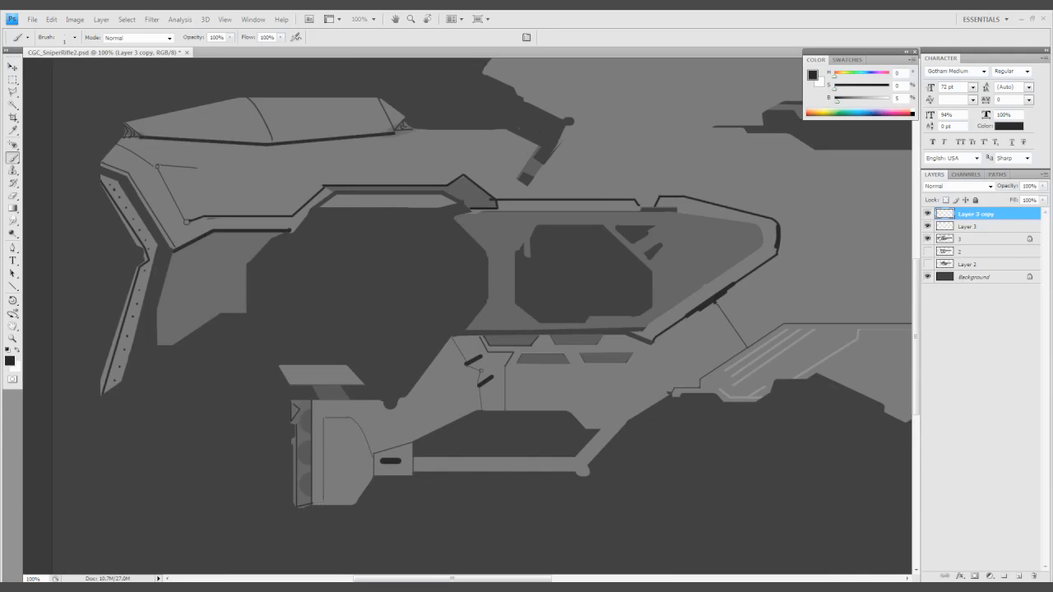
# Merge the vent layers into layer 3 and darken a selected strip of the small plate above the rear block using Hue/Saturation
pyautogui.moveTo(271, 374)
pyautogui.mouseDown()
pyautogui.moveTo(298, 410)
pyautogui.moveTo(369, 422)
pyautogui.mouseUp()
pyautogui.press('m')
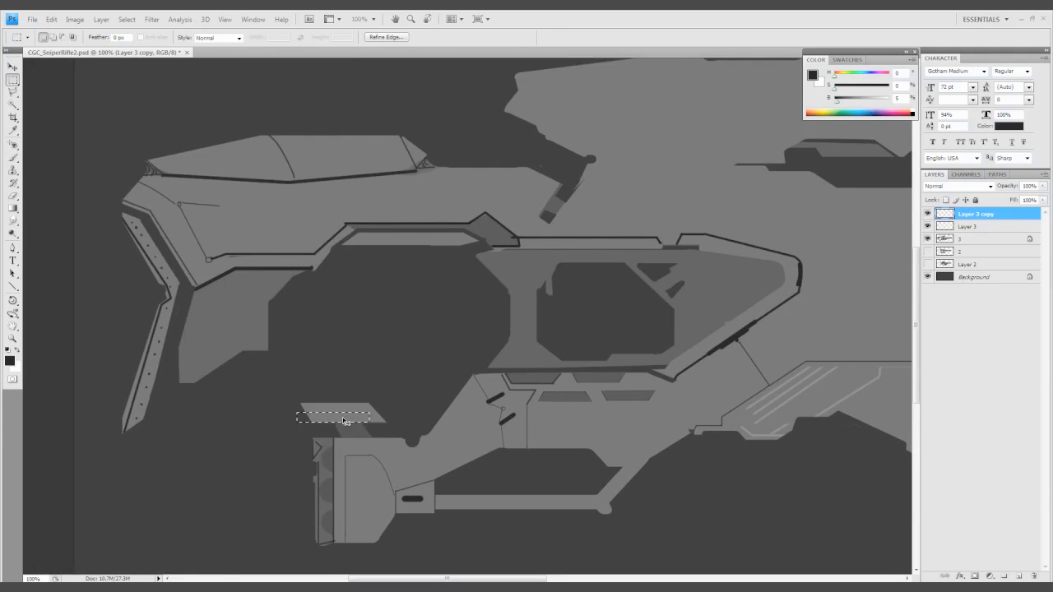
pyautogui.hotkey('ctrl', 'e')
pyautogui.hotkey('ctrl', 'e')
pyautogui.hotkey('ctrl', 'u')
pyautogui.moveTo(505, 315); pyautogui.dragTo(507, 309)
pyautogui.press('Return')
pyautogui.hotkey('ctrl', 'd')
# Outline the small plate's darkened strip and add dark slots to its support, erasing stray edges
pyautogui.press('b')
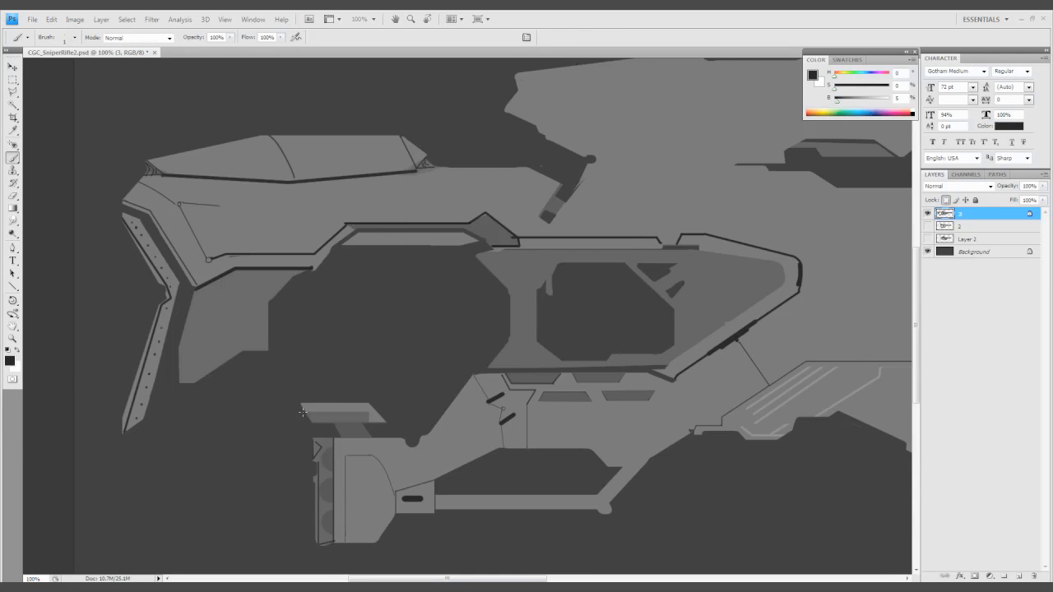
pyautogui.moveTo(382, 428); pyautogui.dragTo(369, 384)
pyautogui.press('e')
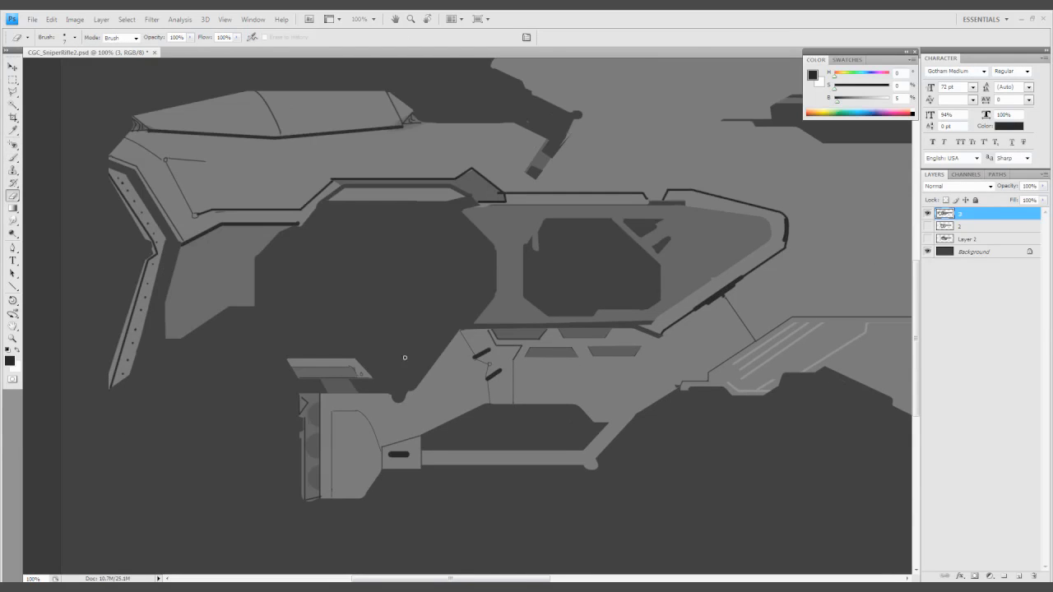
pyautogui.moveTo(371, 432); pyautogui.dragTo(386, 406)
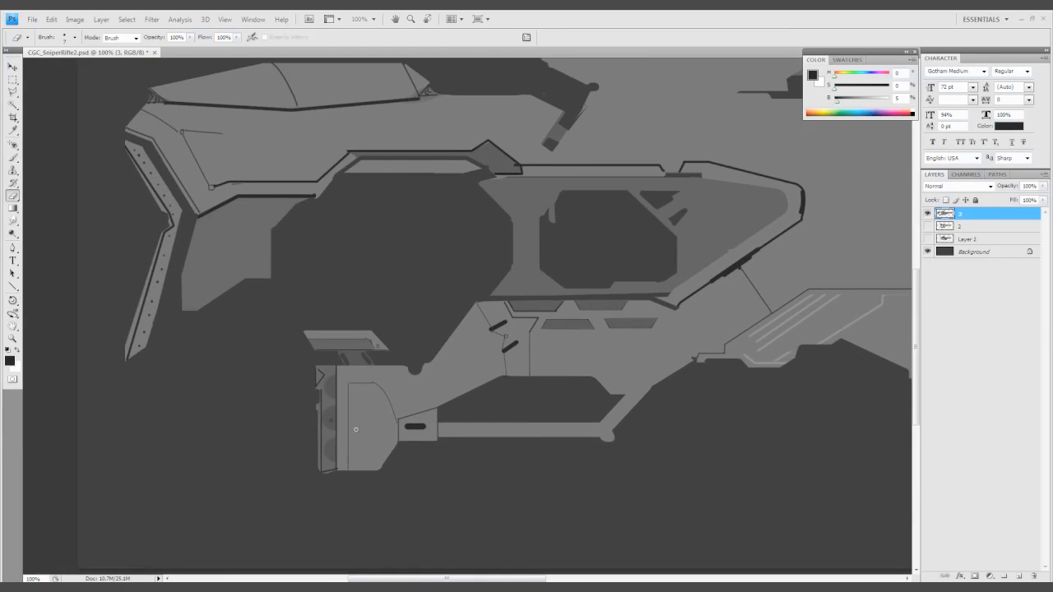
# Paint over the second row of vents and the nearby lower panel lines with the body's sampled grey
pyautogui.press('b')
pyautogui.moveTo(623, 334); pyautogui.dragTo(447, 390)
pyautogui.keyDown('alt'); pyautogui.click(848, 261); pyautogui.keyUp('alt')
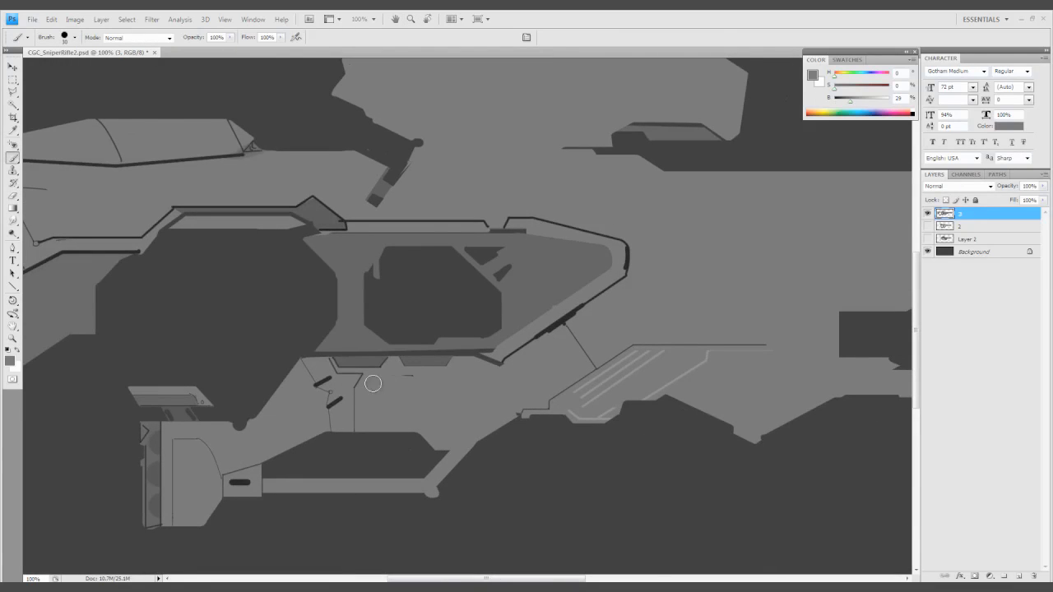
pyautogui.moveTo(373, 383)
pyautogui.mouseDown()
pyautogui.moveTo(354, 387)
pyautogui.moveTo(352, 423)
pyautogui.moveTo(333, 426)
pyautogui.moveTo(386, 433)
pyautogui.moveTo(394, 413)
pyautogui.mouseUp()
# Draw thin dark edge lines along the upper rim and lower bar of the lower frame opening with a small brush
pyautogui.press('[')
pyautogui.press('[')
pyautogui.press('[')
pyautogui.press('[')
pyautogui.press('[')
pyautogui.press('[')
pyautogui.press('[')
pyautogui.keyDown('alt'); pyautogui.click(326, 404); pyautogui.keyUp('alt')
pyautogui.moveTo(461, 431)
pyautogui.mouseDown()
pyautogui.moveTo(437, 464)
pyautogui.moveTo(303, 463)
pyautogui.mouseUp()
pyautogui.moveTo(386, 446); pyautogui.dragTo(353, 465)
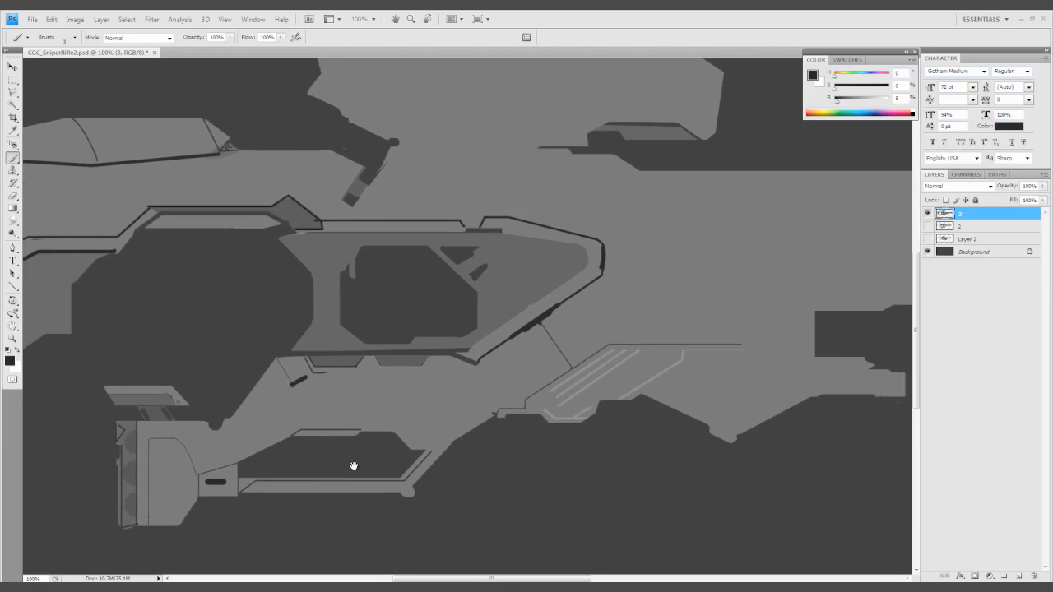
# Paint a darker recessed slot on the rear part of the lower bar, trim it with the Eraser, and outline it
pyautogui.keyDown('alt'); pyautogui.click(262, 489); pyautogui.keyUp('alt')
pyautogui.press(']')
pyautogui.press(']')
pyautogui.press(']')
pyautogui.press(']')
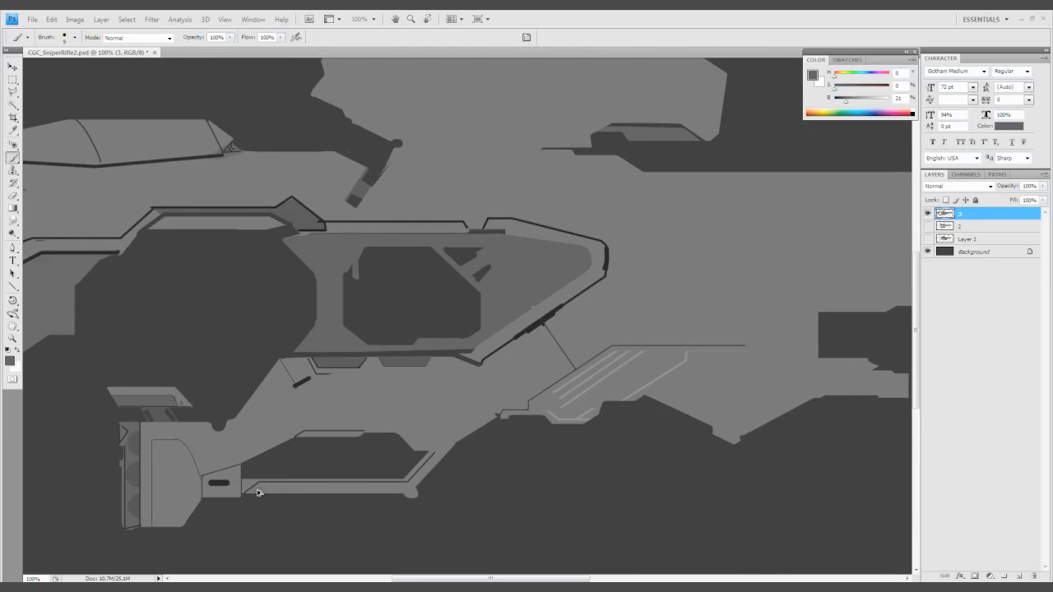
pyautogui.hotkey('ctrl', '+')
pyautogui.press('e')
pyautogui.moveTo(326, 442); pyautogui.dragTo(393, 433)
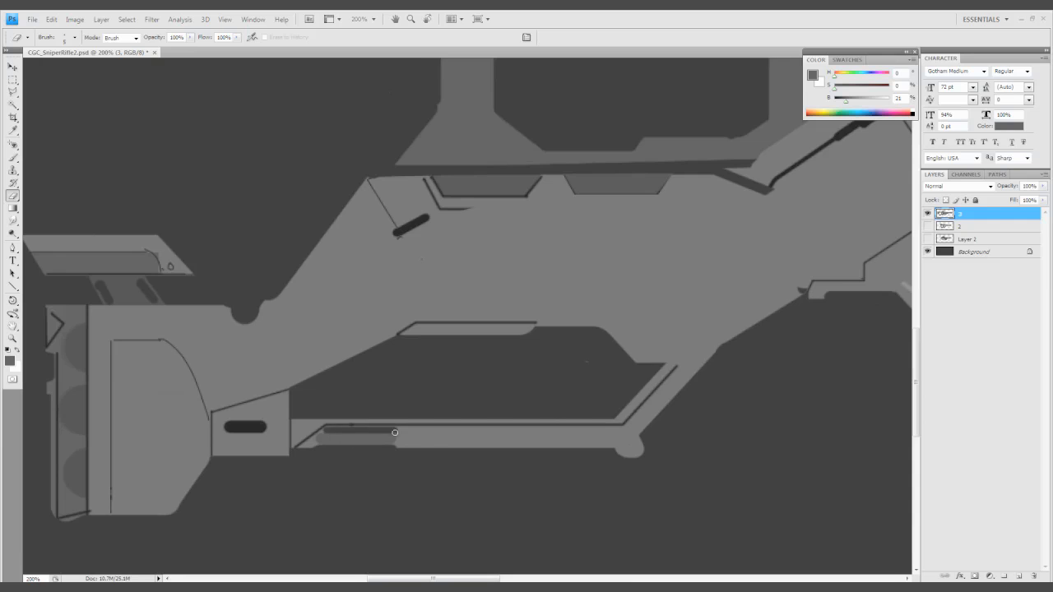
pyautogui.hotkey('ctrl', '-')
pyautogui.press('b')
pyautogui.keyDown('alt'); pyautogui.click(365, 461); pyautogui.keyUp('alt')
# Draw dark panel lines and small rivets on the vertical strut behind the trigger frame opening, replacing the undone stroke
pyautogui.scroll(3, 365, 485)
pyautogui.hscroll(4, 384, 473)
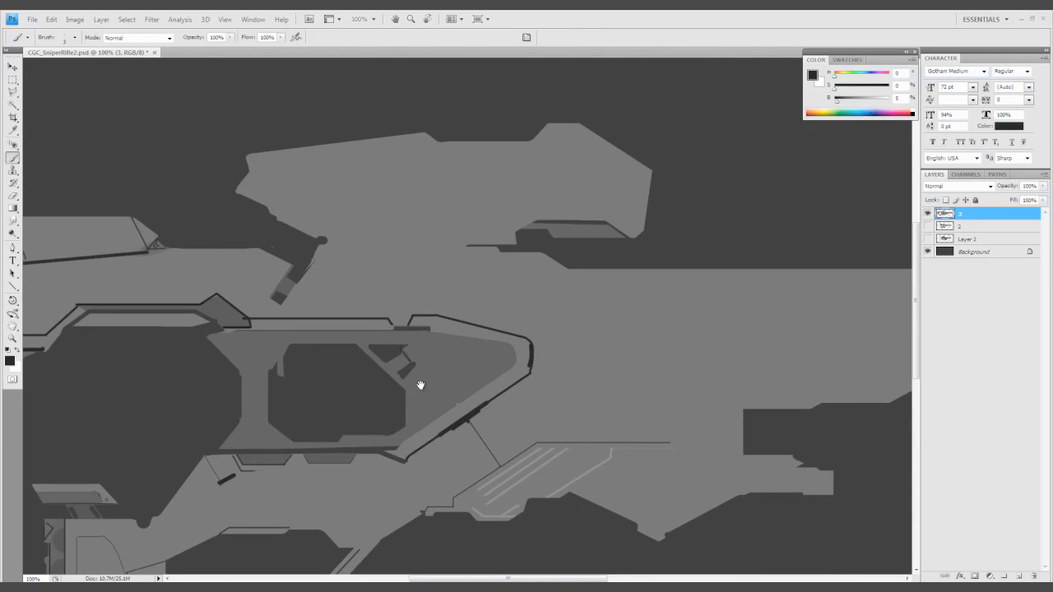
pyautogui.moveTo(421, 385); pyautogui.dragTo(446, 375)
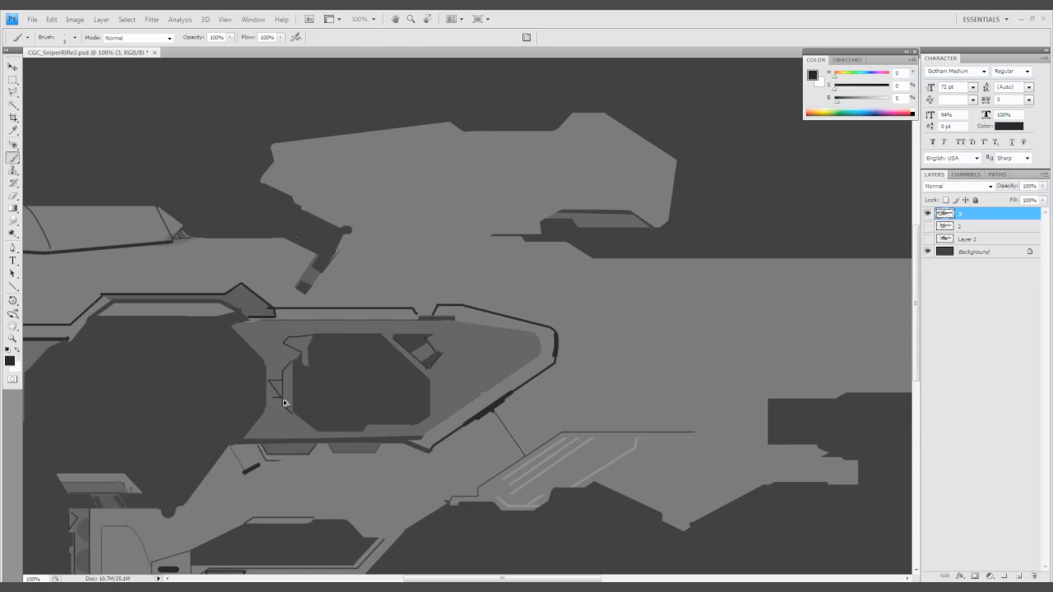
pyautogui.hotkey('ctrl', 'z')
pyautogui.moveTo(282, 382); pyautogui.dragTo(301, 316)
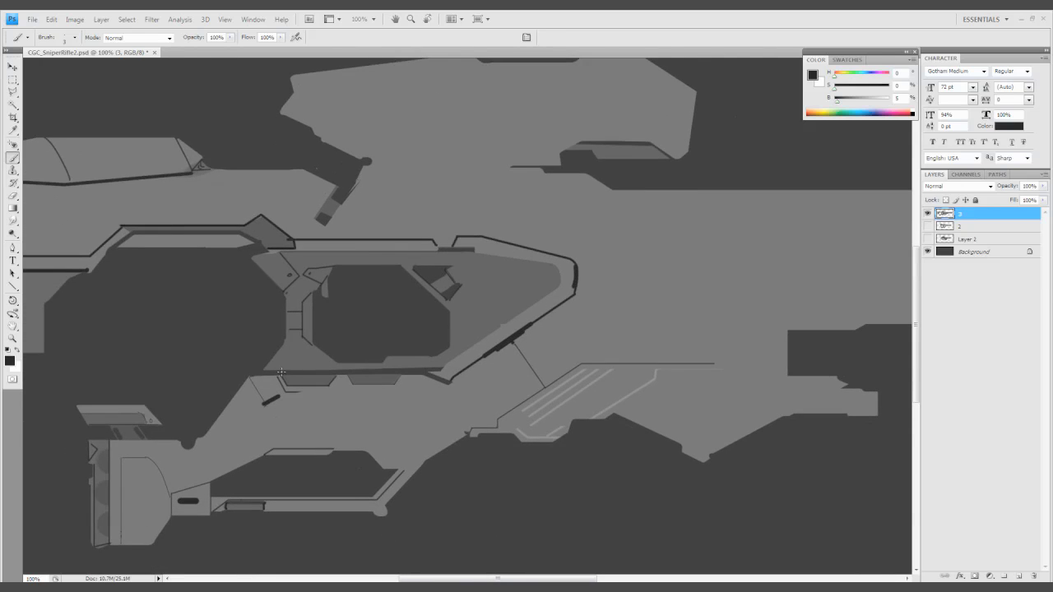
# Paint over the dark band along the trigger frame's underside with the frame's sampled grey
pyautogui.keyDown('alt'); pyautogui.click(292, 357); pyautogui.keyUp('alt')
pyautogui.moveTo(391, 372)
pyautogui.mouseDown()
pyautogui.moveTo(436, 371)
pyautogui.moveTo(367, 368)
pyautogui.mouseUp()
pyautogui.keyDown('alt'); pyautogui.click(377, 363); pyautogui.keyUp('alt')
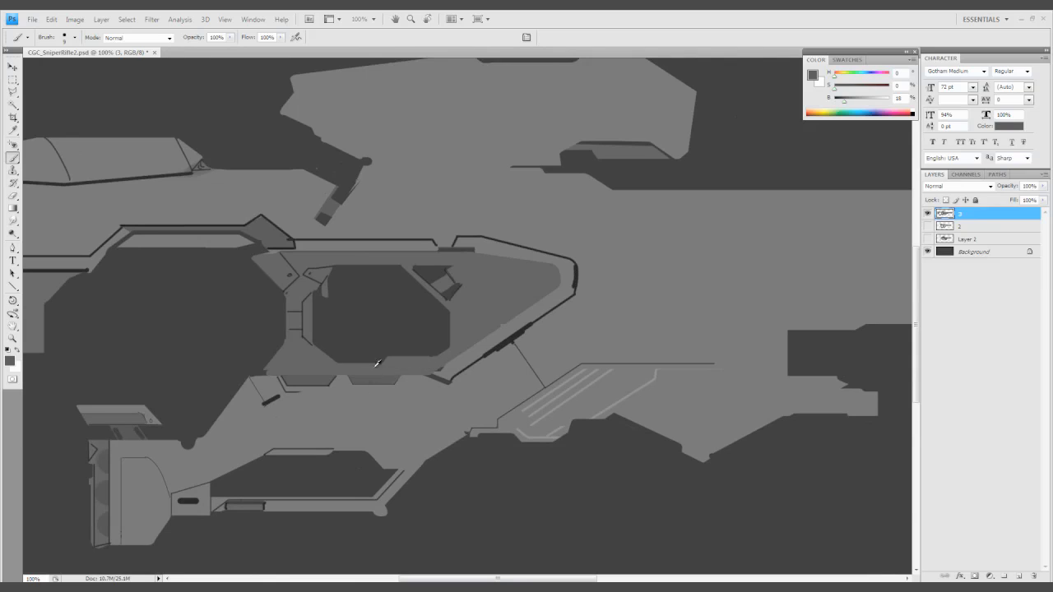
# Draw thin dark panel lines along the trigger frame's lower corners, front panel and upper edge
pyautogui.keyDown('alt'); pyautogui.click(507, 340); pyautogui.keyUp('alt')
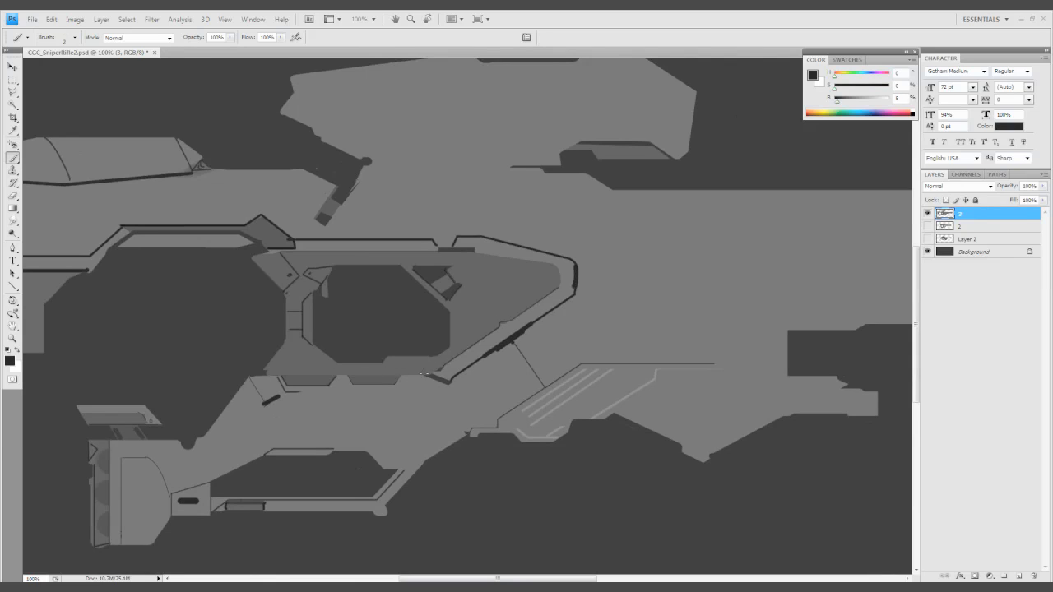
pyautogui.moveTo(327, 377)
pyautogui.mouseDown()
pyautogui.moveTo(283, 375)
pyautogui.moveTo(330, 376)
pyautogui.moveTo(309, 386)
pyautogui.moveTo(331, 395)
pyautogui.moveTo(289, 396)
pyautogui.mouseUp()
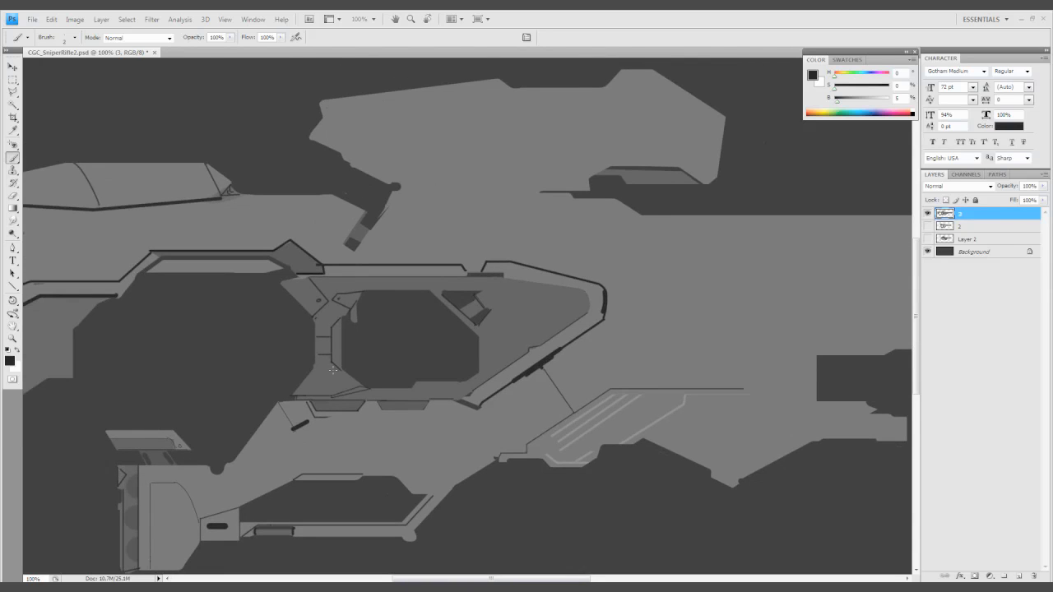
pyautogui.moveTo(411, 389); pyautogui.dragTo(430, 376)
pyautogui.moveTo(496, 379); pyautogui.dragTo(498, 396)
pyautogui.moveTo(492, 344); pyautogui.dragTo(280, 347)
pyautogui.moveTo(402, 415); pyautogui.dragTo(371, 410)
pyautogui.hscroll(1, 392, 396)
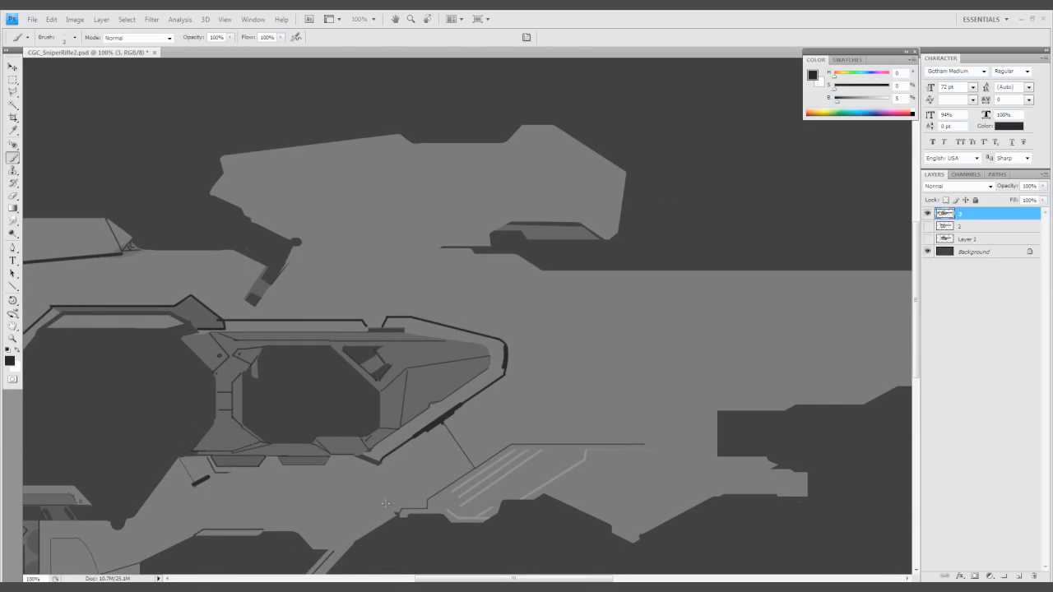
# Add three slanted dark vent slots on the trigger frame's front panel
pyautogui.moveTo(435, 398); pyautogui.dragTo(450, 386)
pyautogui.keyDown('alt'); pyautogui.click(424, 383); pyautogui.keyUp('alt')
pyautogui.scroll(3, 486, 343)
pyautogui.hscroll(-5, 485, 343)
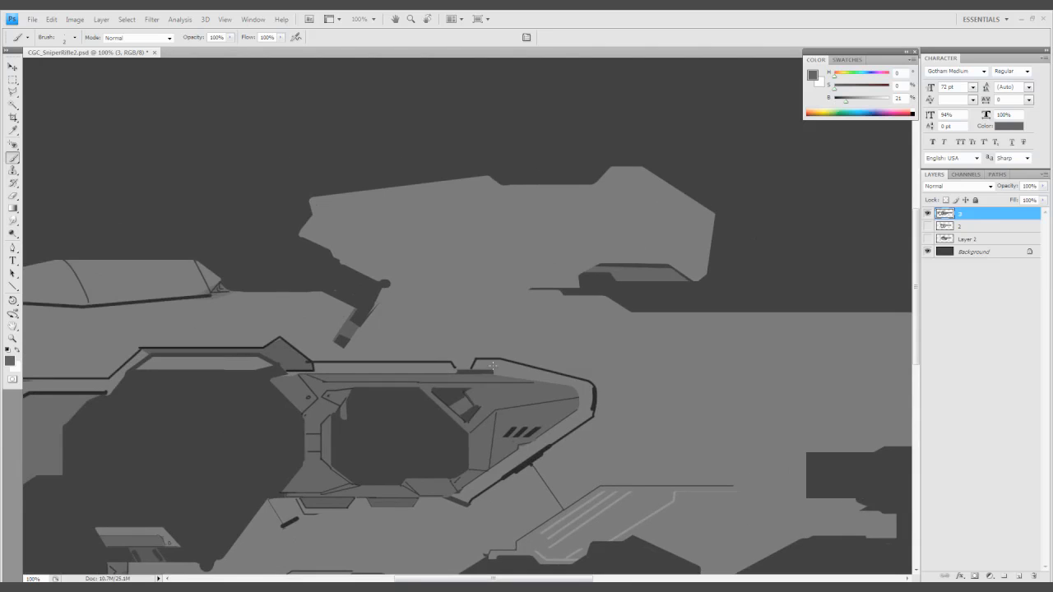
# Draw thin panel lines across the scope housing and a dark edge along the slanted bracket behind it
pyautogui.scroll(5, 559, 271)
pyautogui.hscroll(3, 559, 272)
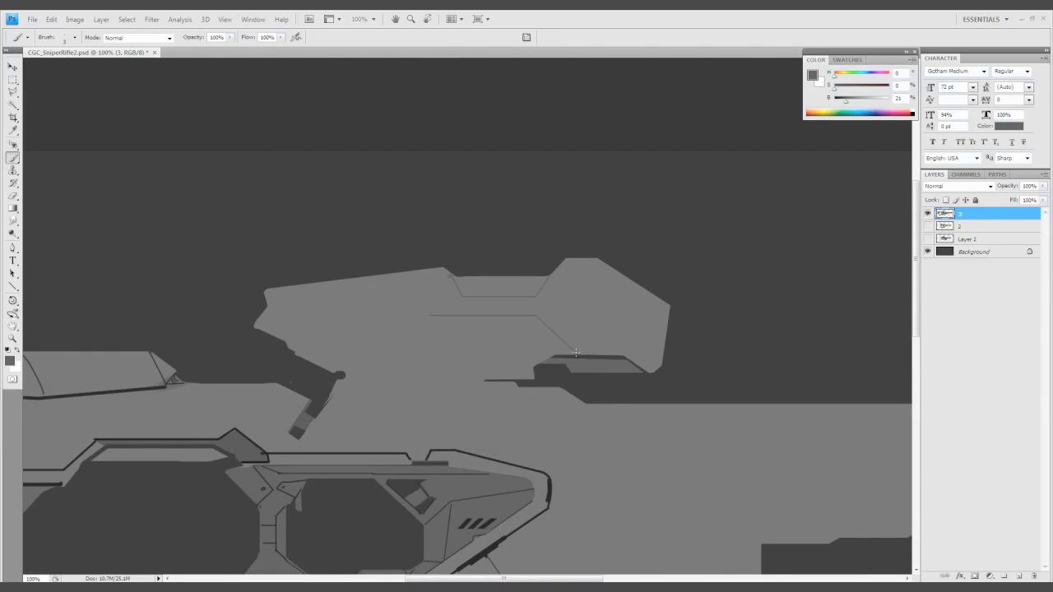
pyautogui.hscroll(-12, 370, 351)
pyautogui.scroll(-5, 369, 351)
pyautogui.keyDown('alt'); pyautogui.click(523, 324); pyautogui.keyUp('alt')
pyautogui.scroll(2, 524, 325)
pyautogui.hscroll(-4, 523, 324)
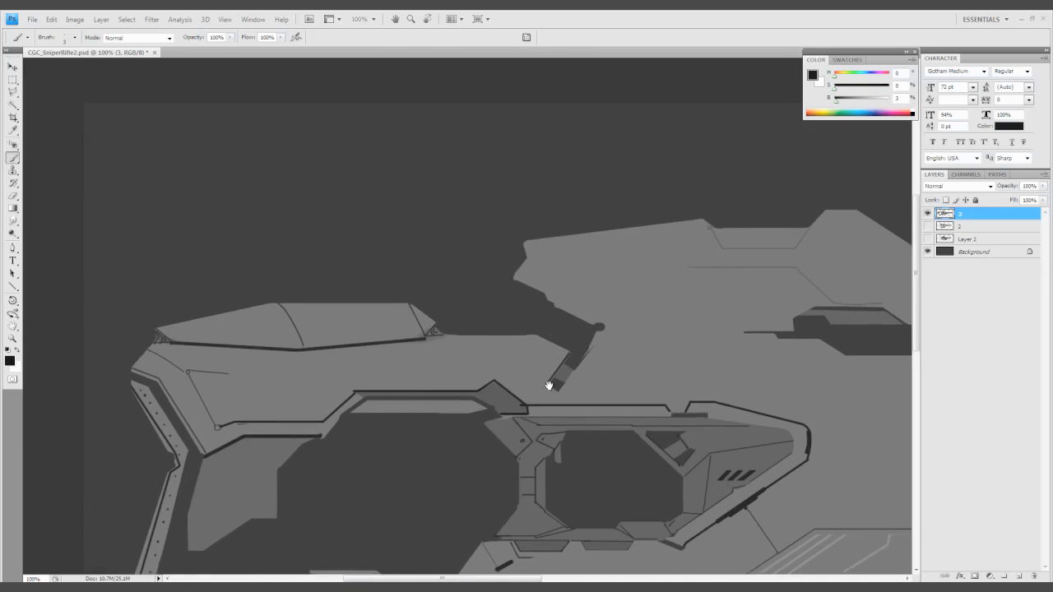
# Draw thin forked panel lines near the front of the upper stock body and undo the long line running back across it
pyautogui.scroll(-1, 505, 339)
pyautogui.hscroll(-1, 505, 339)
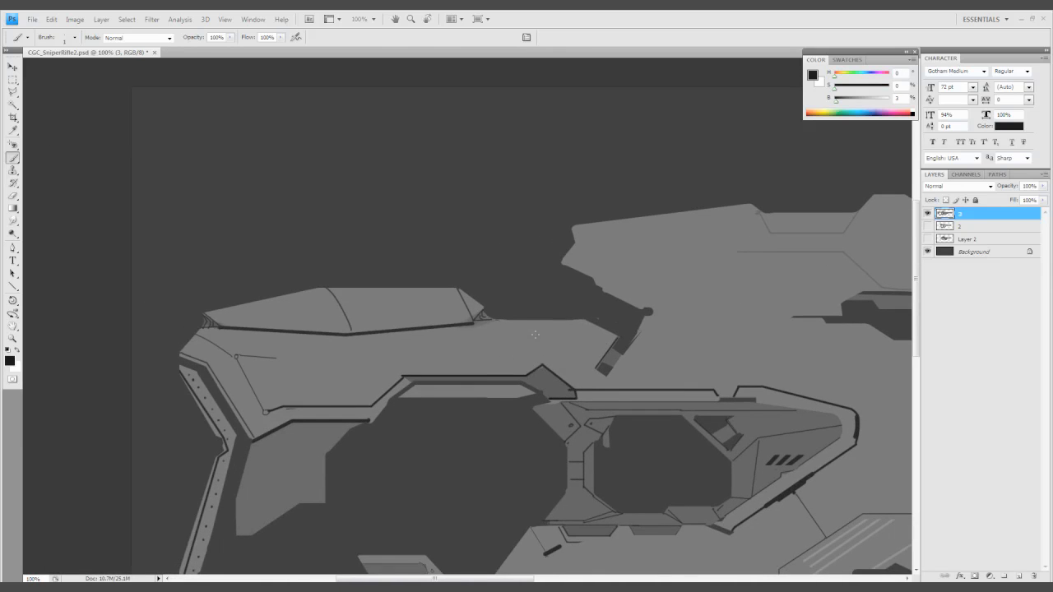
pyautogui.keyDown('shift'); pyautogui.click(365, 352); pyautogui.keyUp('shift')
pyautogui.keyDown('shift'); pyautogui.click(250, 356); pyautogui.keyUp('shift')
pyautogui.scroll(1, 425, 388)
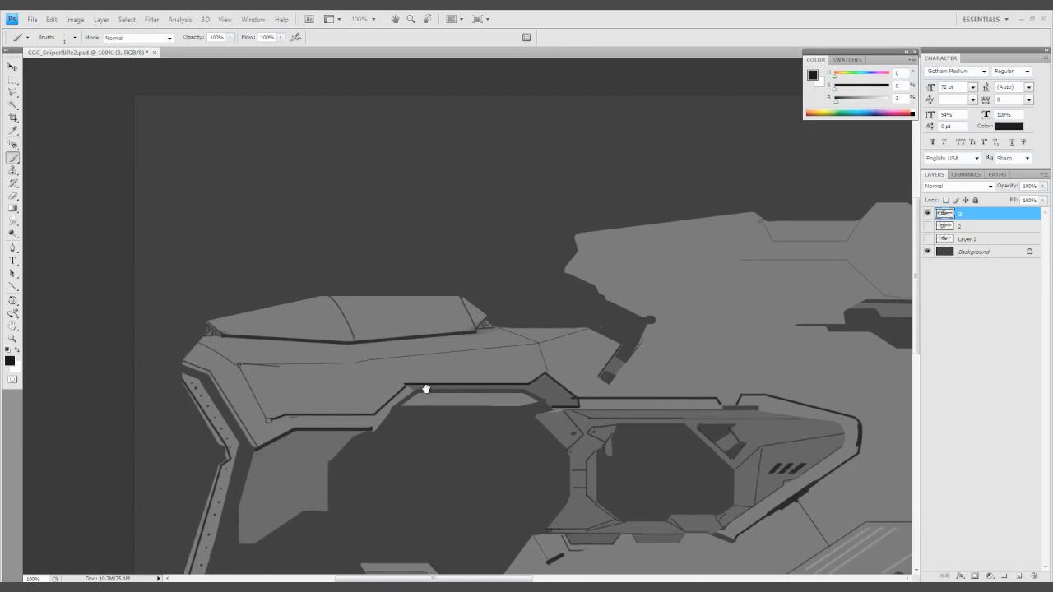
pyautogui.hscroll(8, 426, 387)
pyautogui.hotkey('ctrl', 'z')
pyautogui.hscroll(-4, 288, 416)
pyautogui.scroll(-4, 390, 404)
pyautogui.hscroll(-3, 391, 404)
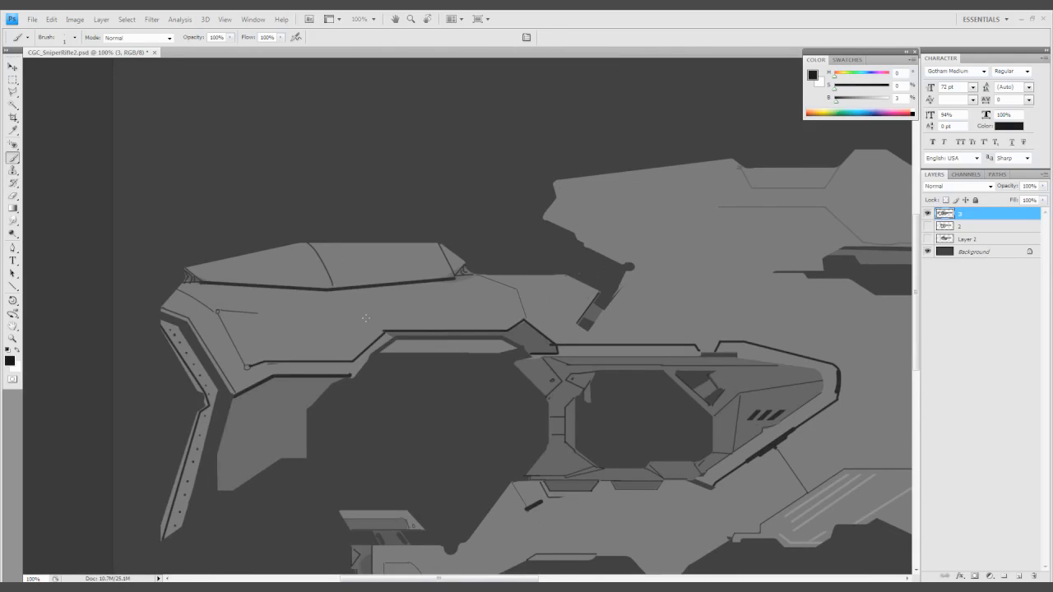
# Set up a flattened brush tip with 30 px diameter, -90° angle, 16% roundness and 140% spacing
pyautogui.scroll(-4, 493, 297)
pyautogui.hscroll(6, 494, 296)
pyautogui.hscroll(-8, 411, 288)
pyautogui.press('F5')
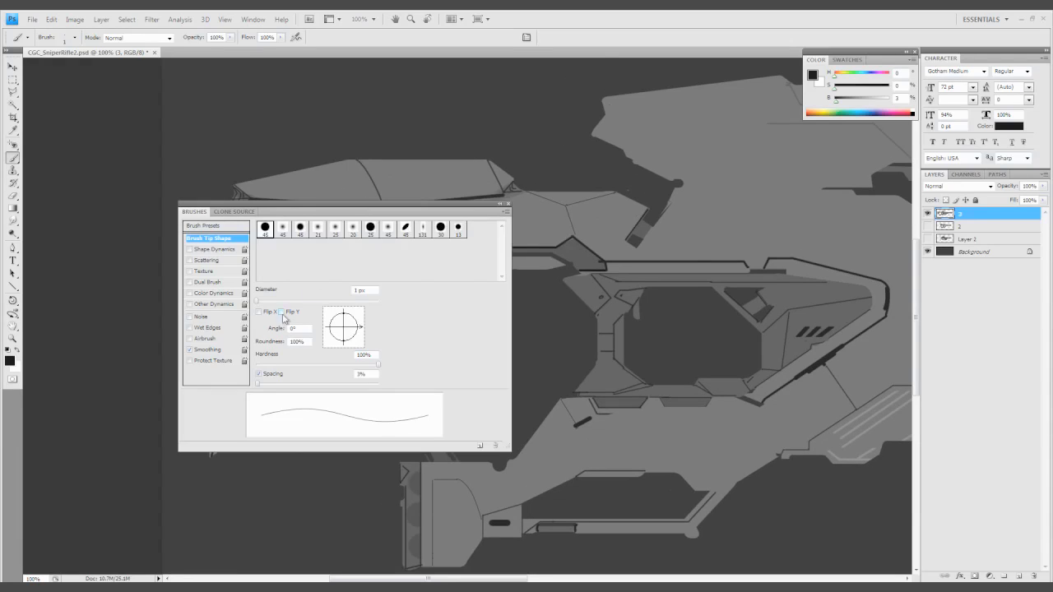
pyautogui.moveTo(360, 327); pyautogui.dragTo(343, 345)
pyautogui.press(']')
pyautogui.press(']')
pyautogui.press(']')
pyautogui.press(']')
pyautogui.press(']')
pyautogui.press(']')
pyautogui.press(']')
pyautogui.press(']')
pyautogui.press(']')
pyautogui.press(']')
pyautogui.press(']')
pyautogui.moveTo(257, 383); pyautogui.dragTo(329, 384)
pyautogui.press('F5')
pyautogui.scroll(3, 400, 400)
pyautogui.hscroll(4, 400, 400)
pyautogui.press('F5')
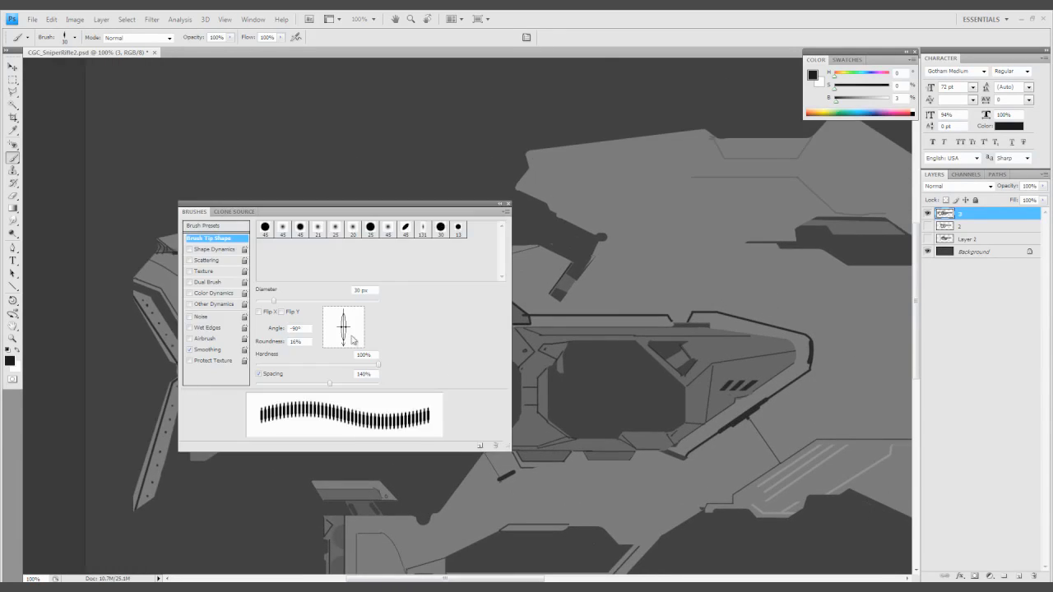
# Stamp a short row of narrow vertical dark vents in the front corner of the stock's lower panel
pyautogui.press('F5')
pyautogui.scroll(-3, 576, 298)
pyautogui.hscroll(6, 576, 298)
pyautogui.press('F5')
pyautogui.press('F5')
pyautogui.hscroll(-4, 346, 338)
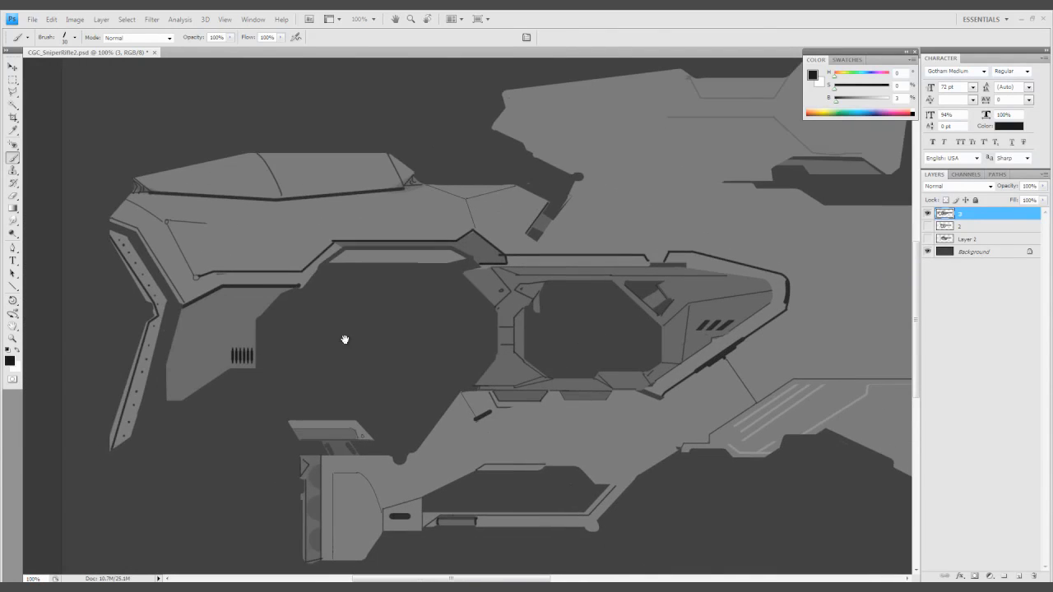
# Paint rows of small slanted dark notches along the trigger frame's front panel and the lower rail
pyautogui.hscroll(1, 684, 321)
pyautogui.scroll(-3, 684, 322)
pyautogui.hscroll(3, 684, 321)
pyautogui.moveTo(623, 283); pyautogui.dragTo(704, 263)
pyautogui.scroll(-2, 513, 338)
pyautogui.hscroll(2, 513, 338)
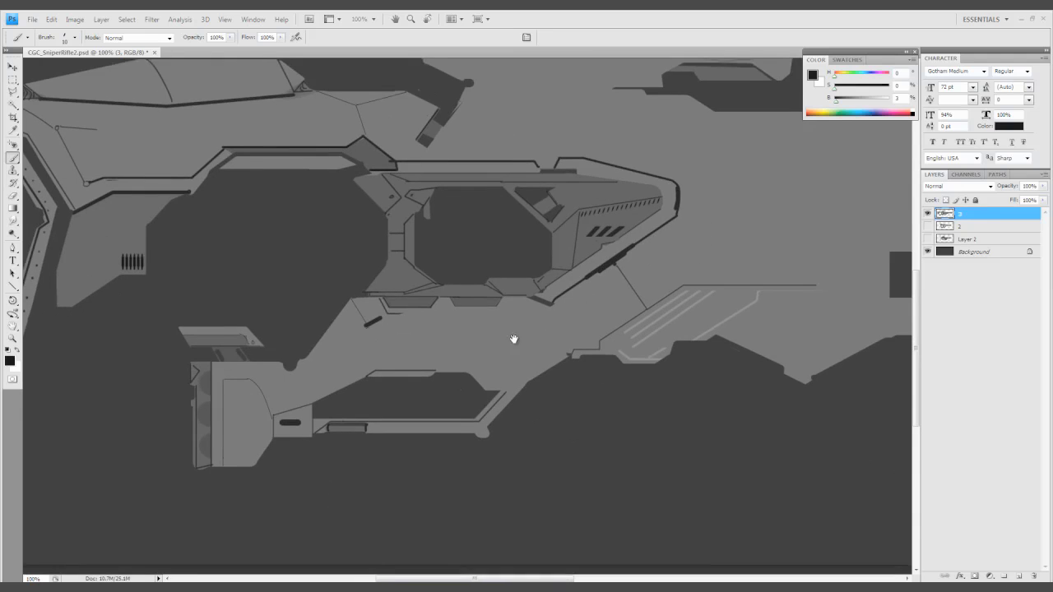
pyautogui.moveTo(372, 424); pyautogui.dragTo(477, 427)
pyautogui.scroll(2, 445, 428)
# Restore a round brush tip and paint a slightly darker grey band on the lower body, following the contour above the cutout
pyautogui.hscroll(2, 445, 428)
pyautogui.press('F5')
pyautogui.press('F5')
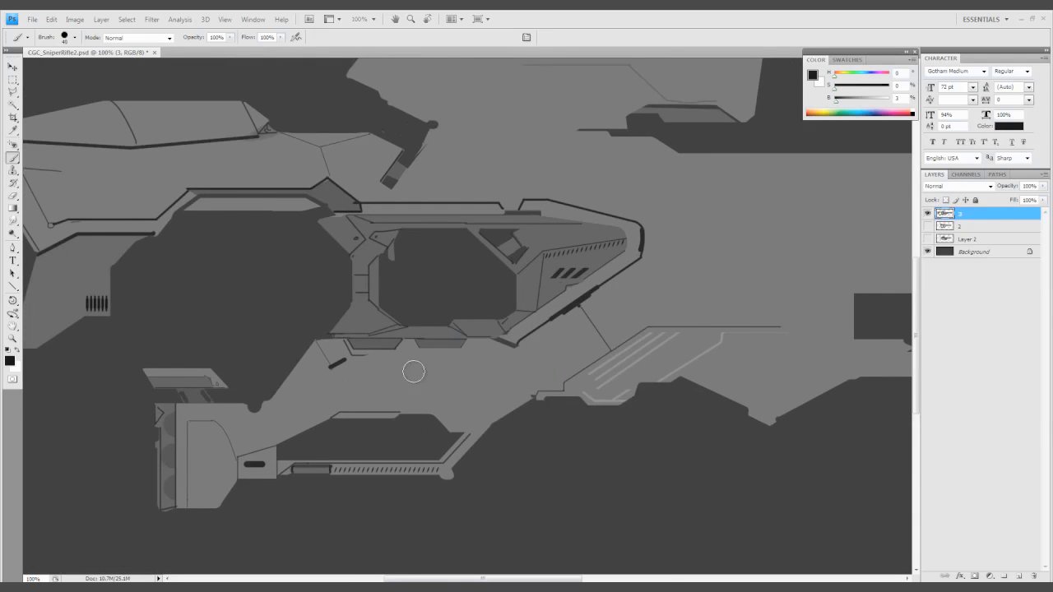
pyautogui.press('[')
pyautogui.keyDown('alt'); pyautogui.click(446, 342); pyautogui.keyUp('alt')
pyautogui.keyDown('alt'); pyautogui.click(447, 342); pyautogui.keyUp('alt')
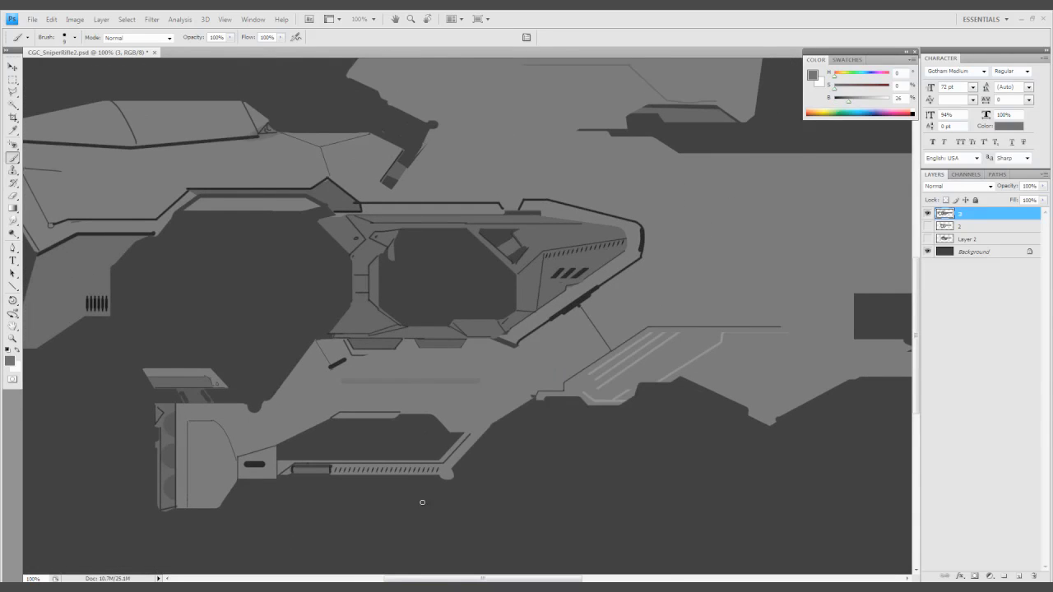
pyautogui.hscroll(1, 464, 429)
pyautogui.scroll(1, 463, 428)
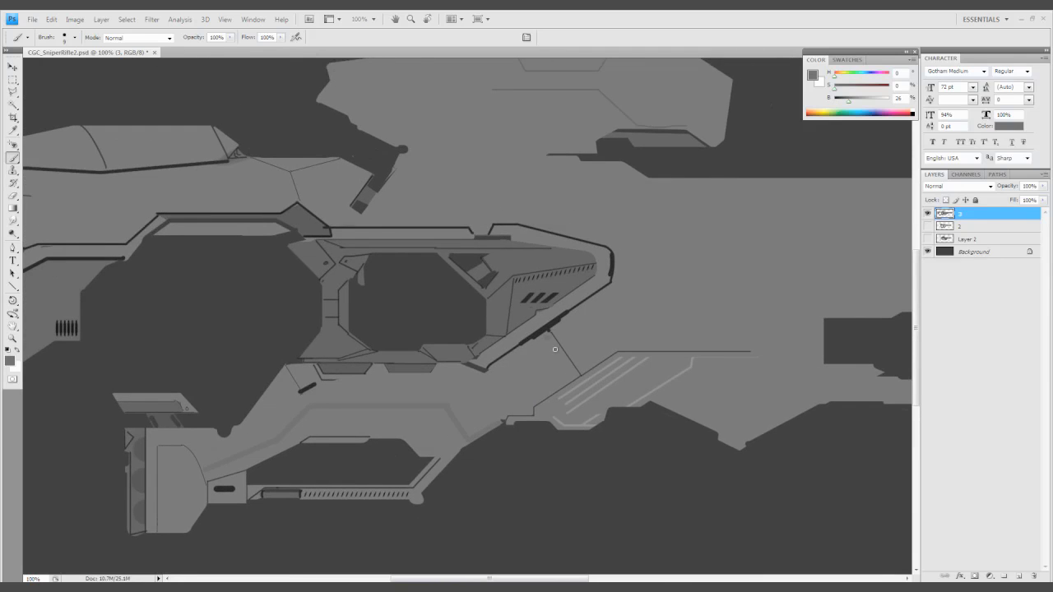
# Paint darker grey bands beside the slanted line below the trigger frame and in front of the frame's nose
pyautogui.hscroll(4, 494, 387)
pyautogui.scroll(3, 494, 387)
pyautogui.hscroll(-2, 533, 347)
pyautogui.scroll(1, 533, 347)
pyautogui.moveTo(533, 347); pyautogui.dragTo(529, 370)
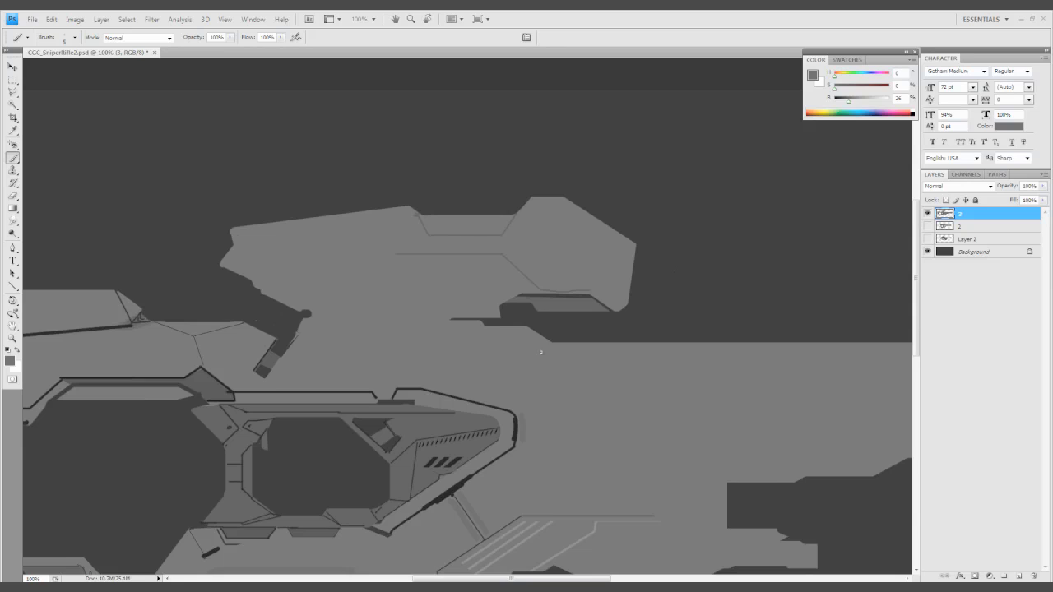
# Draw a darker grey panel line under the scope mount, from the barrel's top edge back to the slanted bracket
pyautogui.keyDown('alt'); pyautogui.click(508, 354); pyautogui.keyUp('alt')
pyautogui.click(550, 342)
pyautogui.keyDown('shift'); pyautogui.click(510, 353); pyautogui.keyUp('shift')
pyautogui.keyDown('shift'); pyautogui.click(301, 355); pyautogui.keyUp('shift')
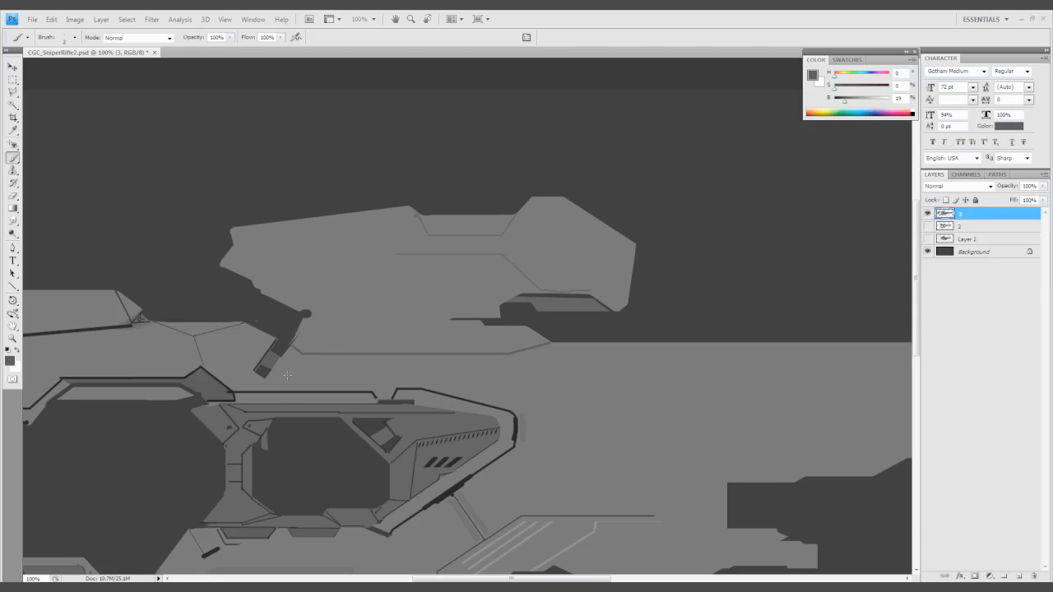
# Sample the dark vent colour and draw thin dark lines along the trigger frame's upper edge and across its nose
pyautogui.keyDown('alt'); pyautogui.click(452, 474); pyautogui.keyUp('alt')
pyautogui.click(416, 405)
pyautogui.keyDown('shift'); pyautogui.click(494, 420); pyautogui.keyUp('shift')
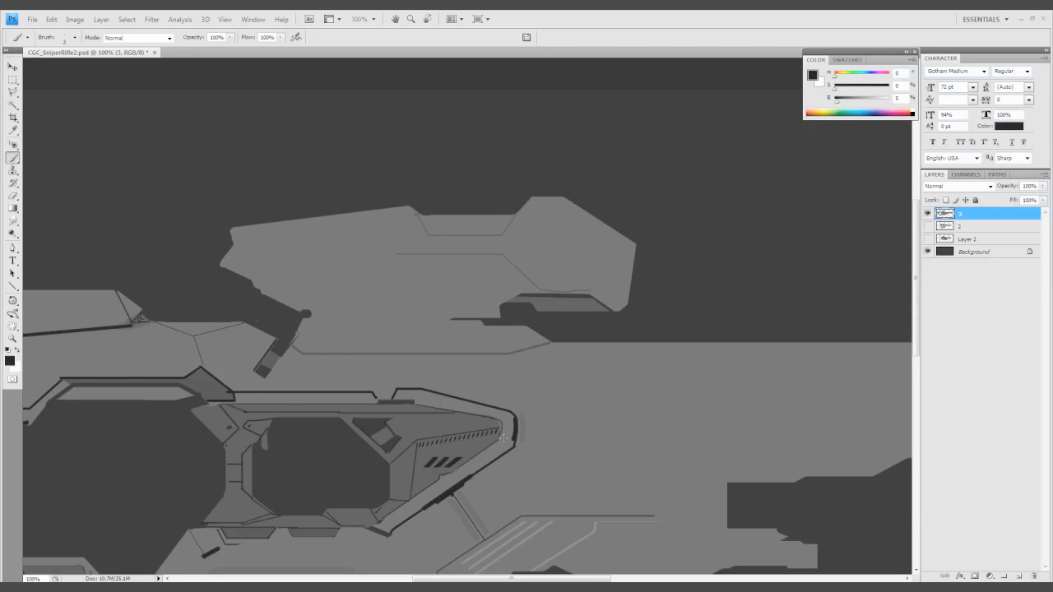
pyautogui.moveTo(505, 438); pyautogui.dragTo(522, 381)
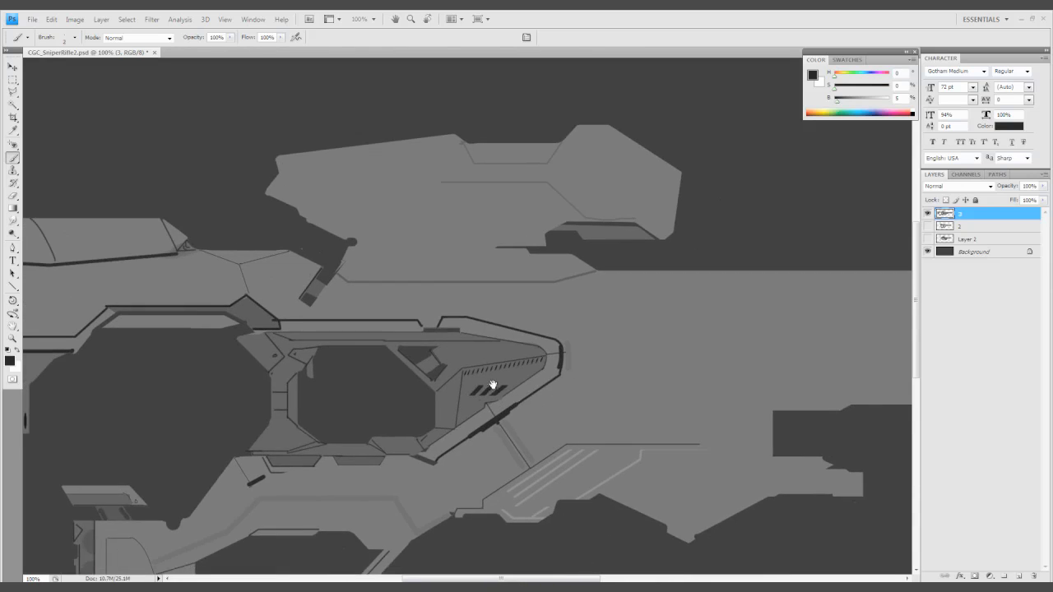
# Paint a short dark raised bar on the outline above the trigger frame
pyautogui.keyDown('alt'); pyautogui.click(354, 311); pyautogui.keyUp('alt')
pyautogui.scroll(1, 354, 311)
pyautogui.keyDown('alt'); pyautogui.click(407, 308); pyautogui.keyUp('alt')
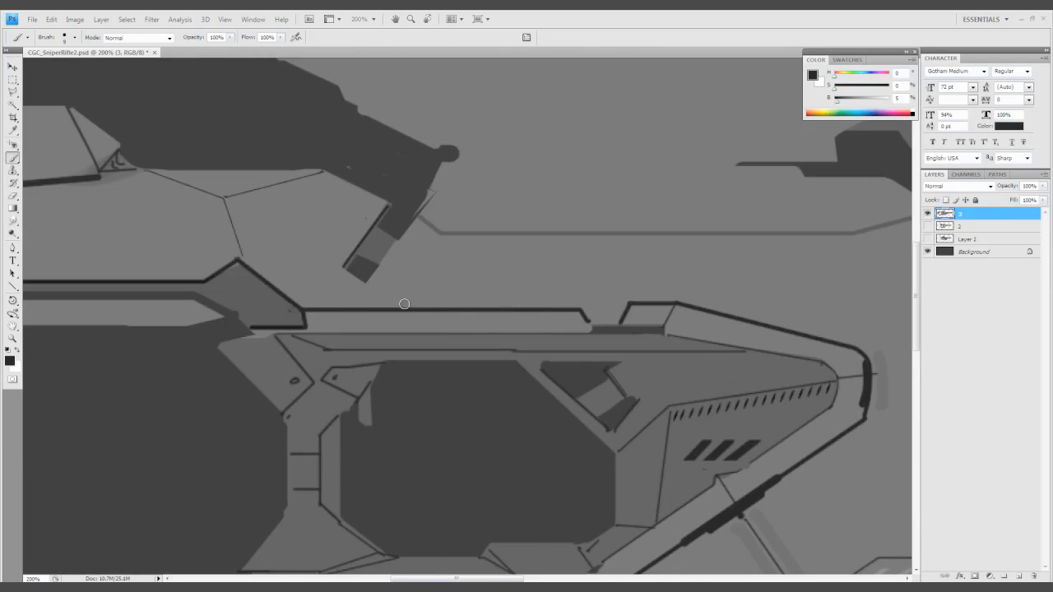
pyautogui.click(403, 303)
pyautogui.keyDown('shift'); pyautogui.click(492, 304); pyautogui.keyUp('shift')
pyautogui.scroll(-1, 499, 307)
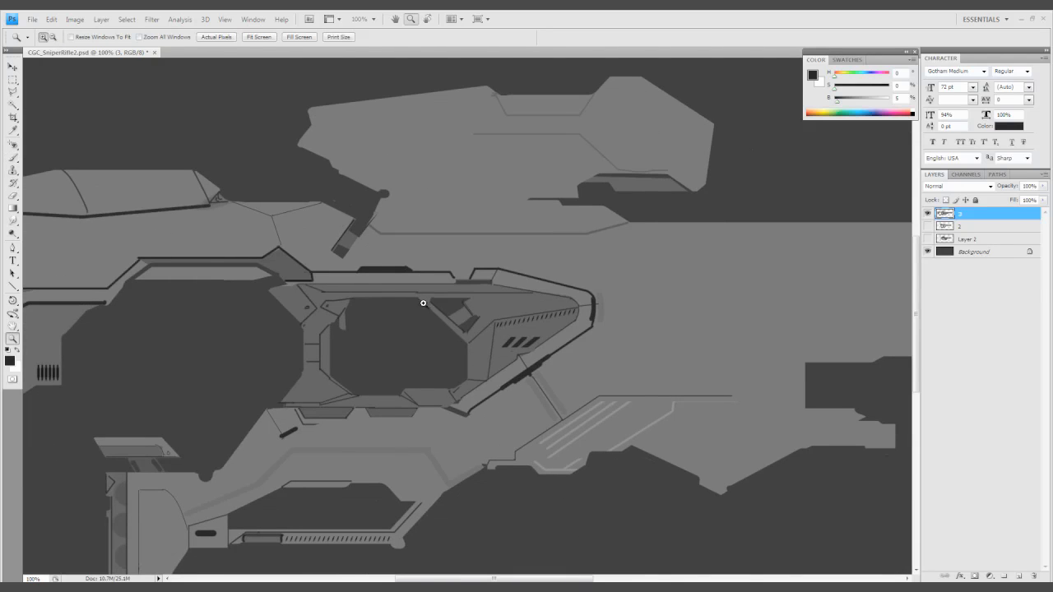
# Draw dark panel lines along the lower body's grey band, with small corner circles and a stemmed diamond below the trigger frame
pyautogui.click(445, 486)
pyautogui.keyDown('shift'); pyautogui.click(428, 454); pyautogui.keyUp('shift')
pyautogui.keyDown('shift'); pyautogui.click(298, 464); pyautogui.keyUp('shift')
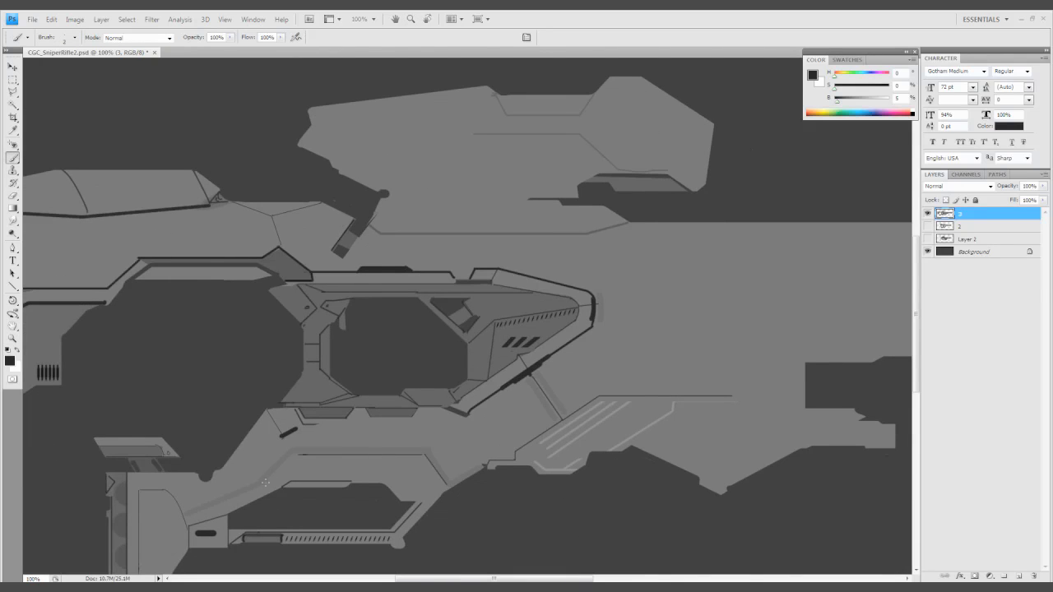
pyautogui.moveTo(360, 438); pyautogui.dragTo(559, 347)
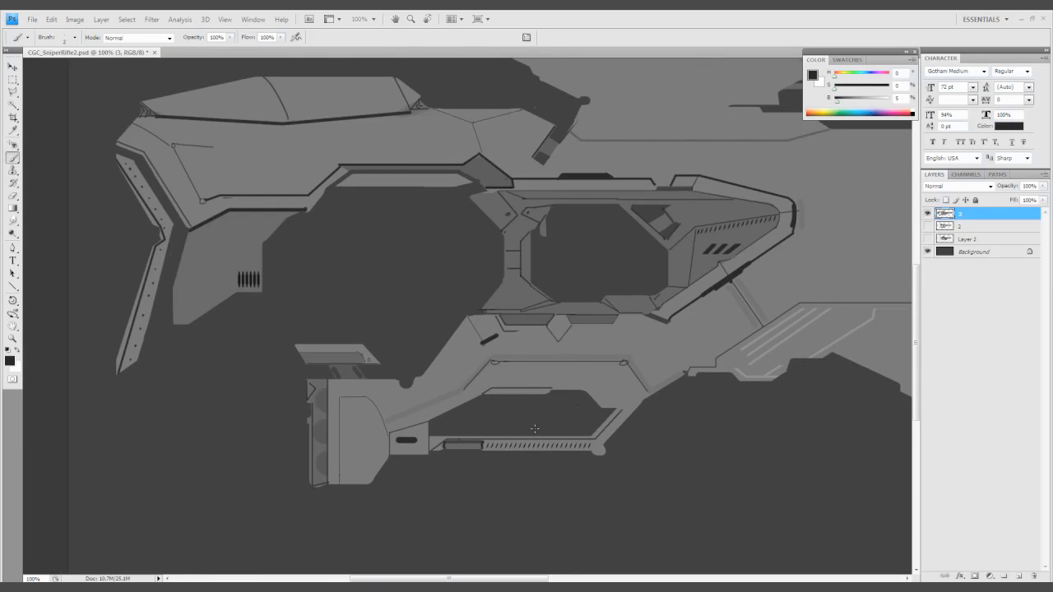
pyautogui.moveTo(535, 429); pyautogui.dragTo(470, 459)
# Select the large angular panel at the rear of the lower body and darken it by reducing its lightness
pyautogui.press('l')
pyautogui.click(275, 519)
pyautogui.click(275, 428)
pyautogui.click(305, 429)
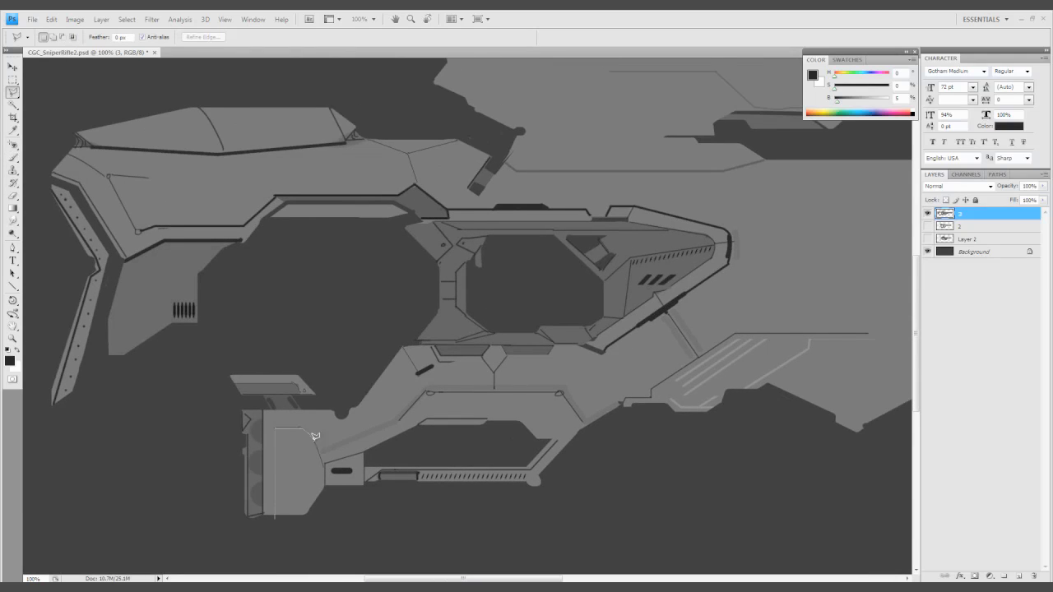
pyautogui.click(308, 528)
pyautogui.click(274, 518)
pyautogui.hotkey('ctrl', 'u')
pyautogui.moveTo(502, 322); pyautogui.dragTo(482, 323)
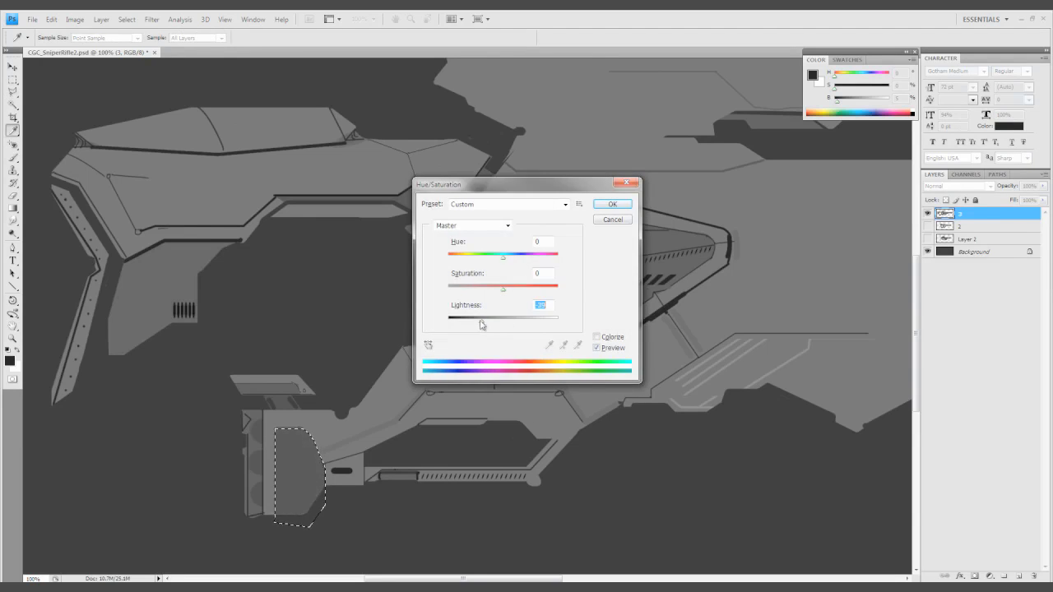
pyautogui.press('Return')
pyautogui.hotkey('ctrl', 'd')
# Add short rounded dark slots around the existing slot on the small block in front of the darkened rear panel
pyautogui.press('b')
pyautogui.moveTo(347, 457)
pyautogui.mouseDown()
pyautogui.moveTo(419, 453)
pyautogui.moveTo(431, 475)
pyautogui.mouseUp()
pyautogui.moveTo(418, 458); pyautogui.dragTo(433, 458)
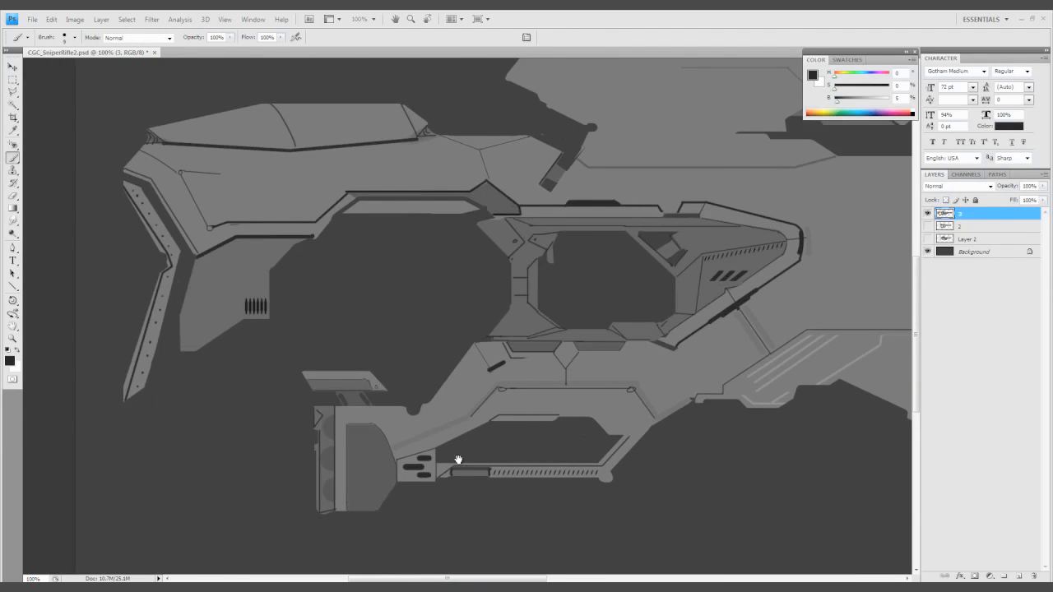
# Draw a series of thin slanted lines across the upper part of the stock's lower panel
pyautogui.moveTo(240, 305)
pyautogui.mouseDown()
pyautogui.moveTo(370, 382)
pyautogui.moveTo(409, 387)
pyautogui.moveTo(382, 379)
pyautogui.mouseUp()
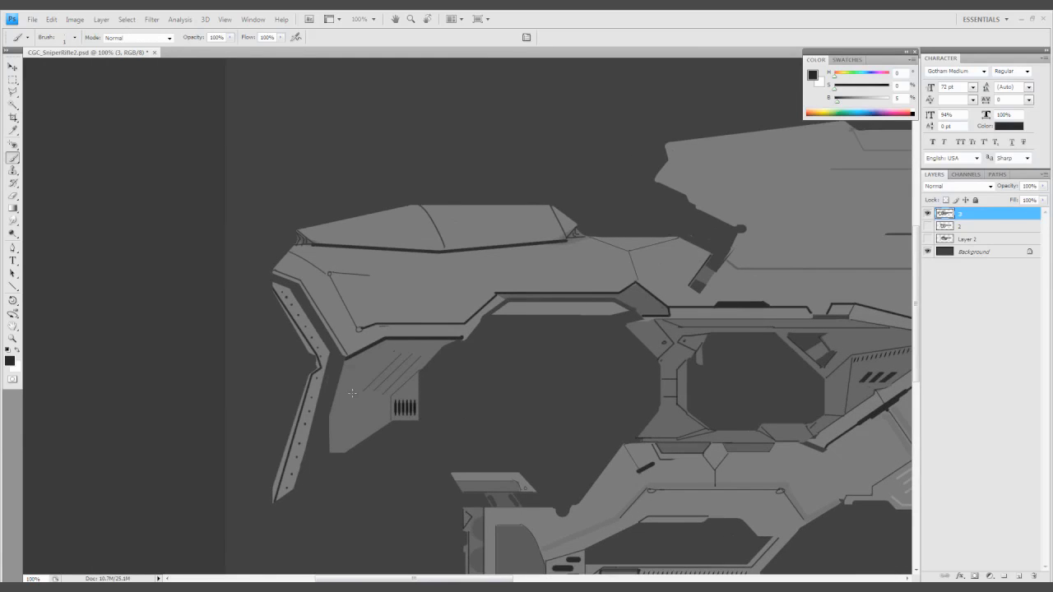
pyautogui.keyDown('alt'); pyautogui.click(348, 388); pyautogui.keyUp('alt')
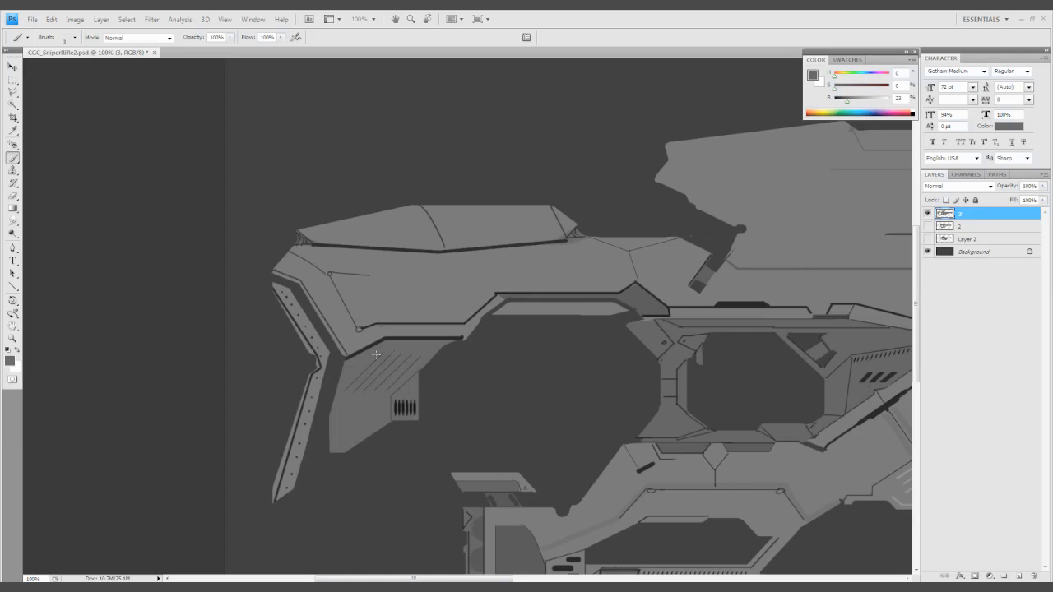
pyautogui.moveTo(370, 356); pyautogui.dragTo(396, 346)
pyautogui.keyDown('alt'); pyautogui.click(410, 407); pyautogui.keyUp('alt')
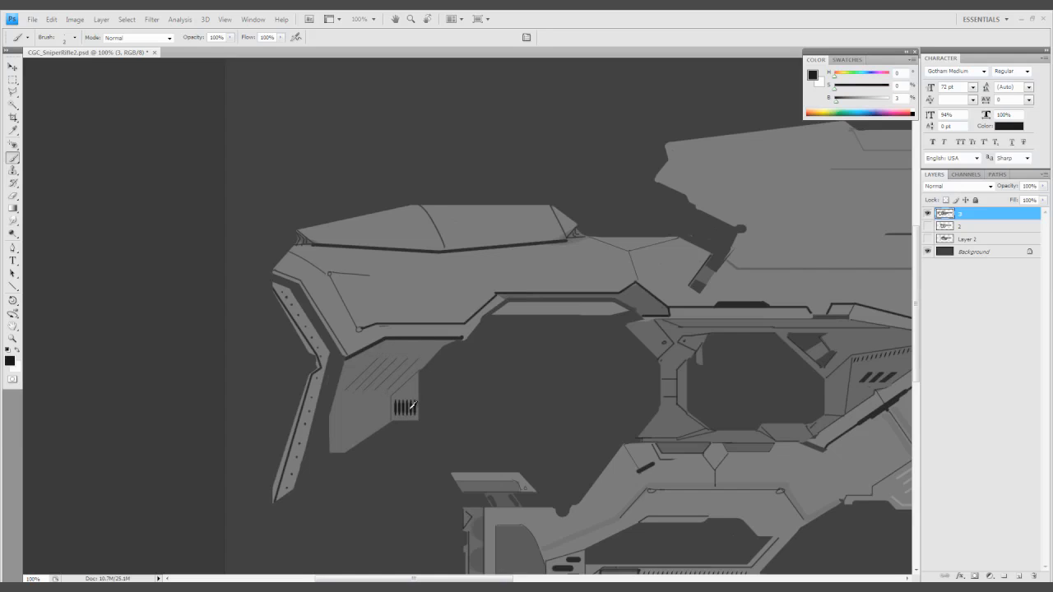
# Select the stock's lower panel below a stepped upper edge and darken it by reducing its lightness
pyautogui.press('l')
pyautogui.moveTo(346, 390); pyautogui.dragTo(354, 402)
pyautogui.click(334, 485)
pyautogui.click(339, 405)
pyautogui.click(352, 403)
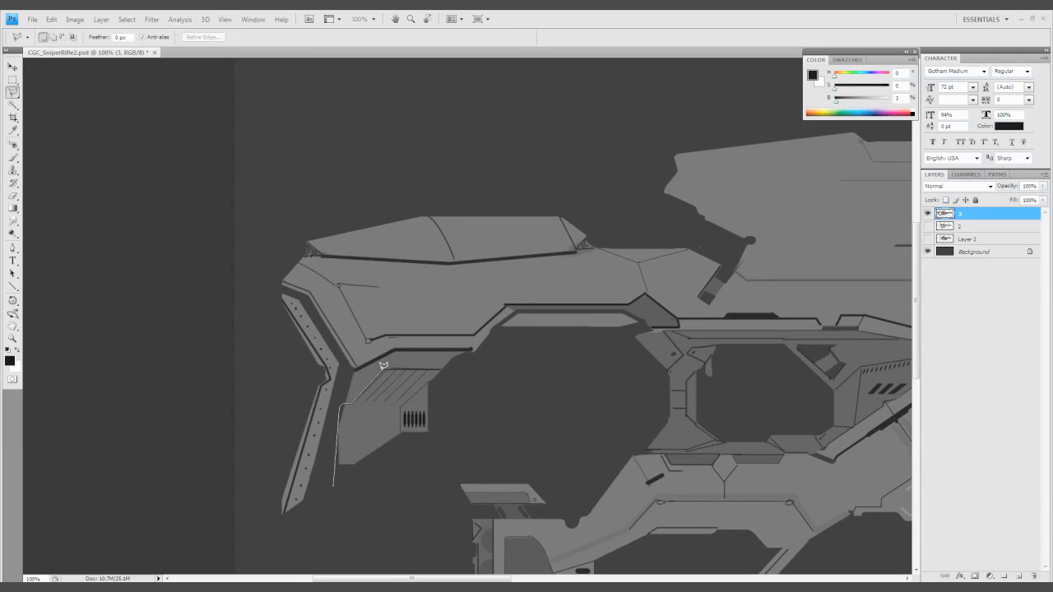
pyautogui.click(384, 371)
pyautogui.click(452, 370)
pyautogui.click(432, 437)
pyautogui.click(333, 486)
pyautogui.hotkey('ctrl', 'u')
pyautogui.moveTo(503, 321); pyautogui.dragTo(487, 321)
pyautogui.click(614, 204)
pyautogui.hotkey('ctrl', 'd')
# Paint over the diamond and its short vertical line below the trigger frame with the sampled surrounding greys
pyautogui.press('z')
pyautogui.keyDown('alt'); pyautogui.click(569, 308); pyautogui.keyUp('alt')
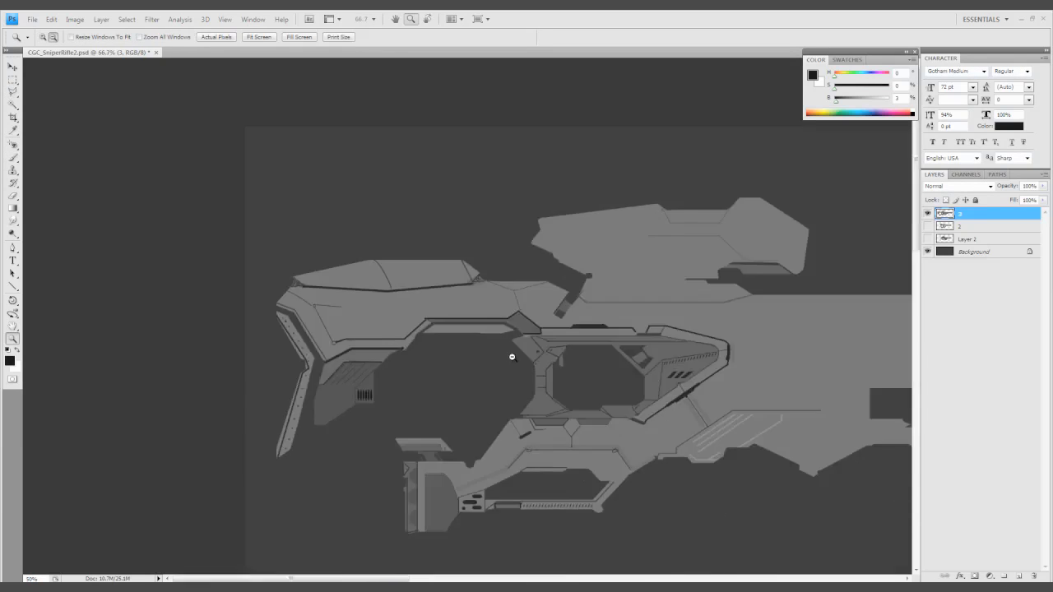
pyautogui.click(455, 342)
pyautogui.click(454, 342)
pyautogui.press('b')
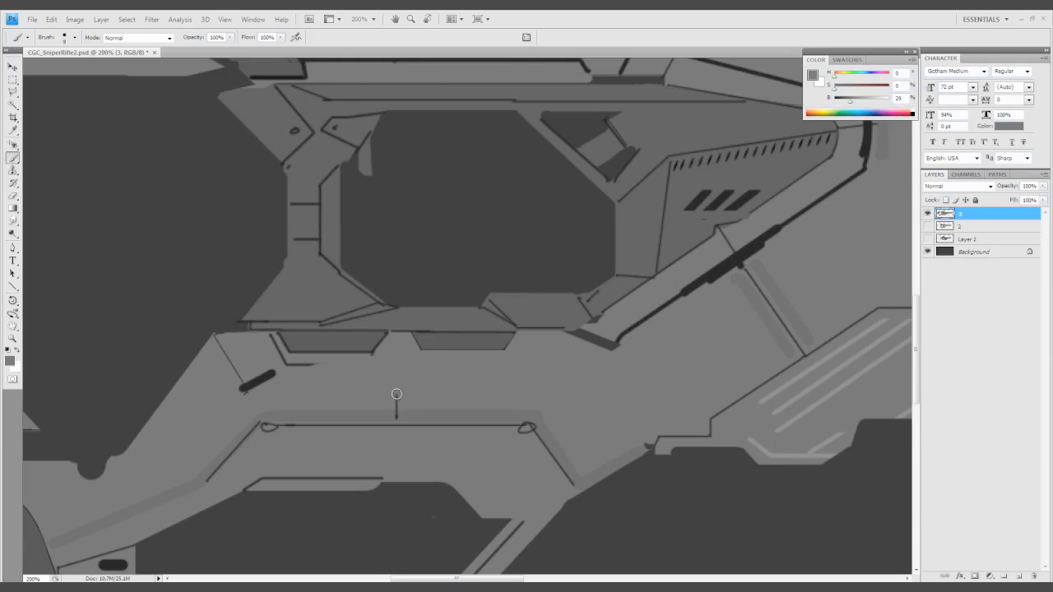
pyautogui.keyDown('alt'); pyautogui.click(373, 403); pyautogui.keyUp('alt')
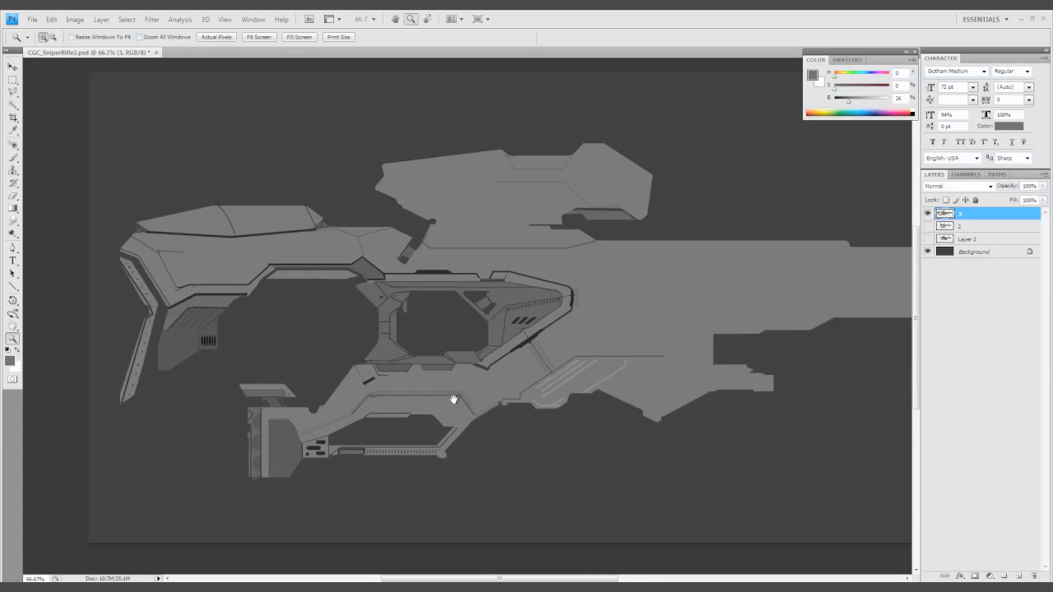
pyautogui.press('z')
pyautogui.keyDown('alt'); pyautogui.click(407, 416); pyautogui.keyUp('alt')
pyautogui.keyDown('alt'); pyautogui.click(407, 416); pyautogui.keyUp('alt')
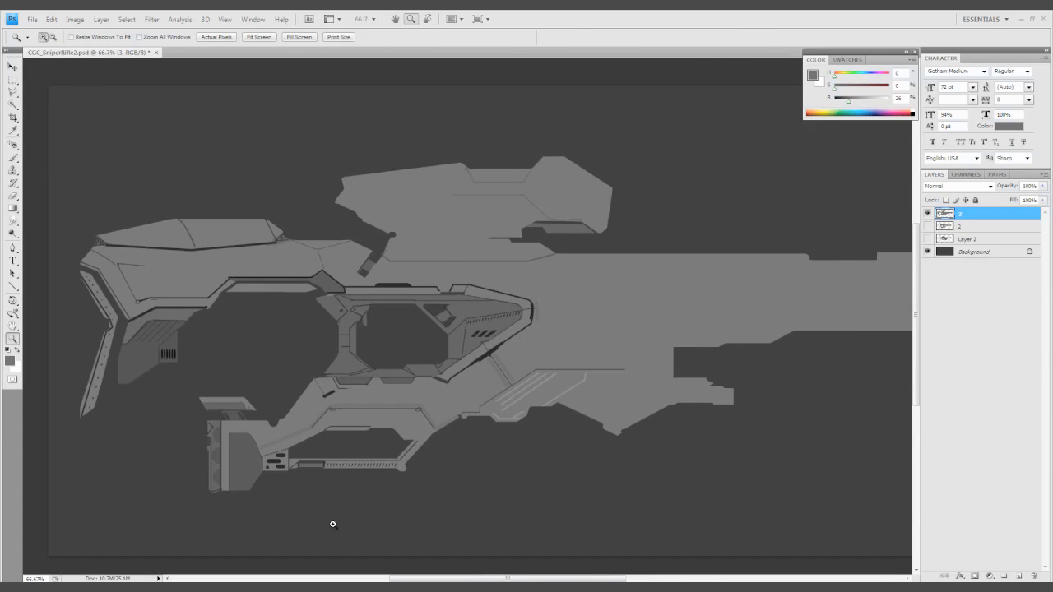
# Paint a thick dark groove from the trigger frame's nose straight along the barrel towards the muzzle
pyautogui.moveTo(404, 283); pyautogui.dragTo(152, 309)
pyautogui.press('b')
pyautogui.keyDown('alt'); pyautogui.click(281, 336); pyautogui.keyUp('alt')
pyautogui.click(288, 330)
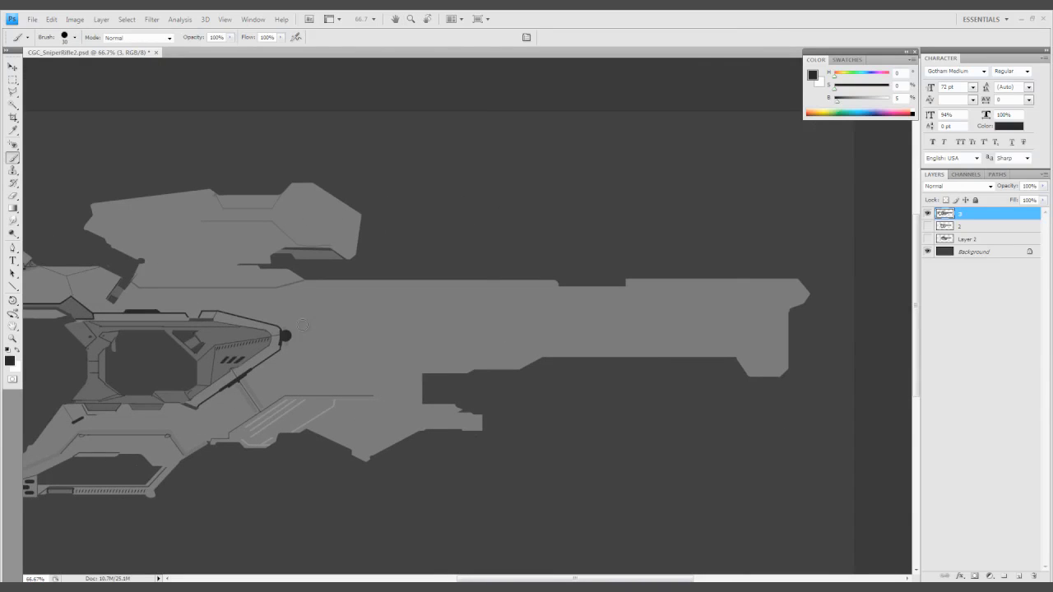
pyautogui.keyDown('shift'); pyautogui.click(763, 326); pyautogui.keyUp('shift')
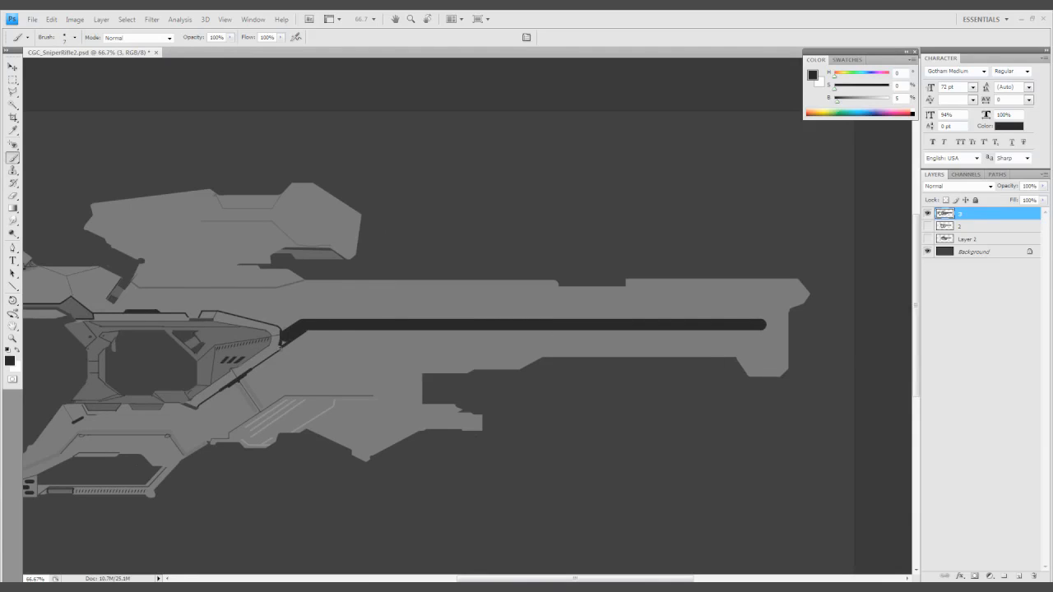
# Select an angular area around the barrel groove and darken it by reducing its lightness
pyautogui.press('l')
pyautogui.click(306, 329)
pyautogui.click(280, 351)
pyautogui.click(336, 351)
pyautogui.click(358, 339)
pyautogui.click(581, 339)
pyautogui.click(615, 352)
pyautogui.click(757, 346)
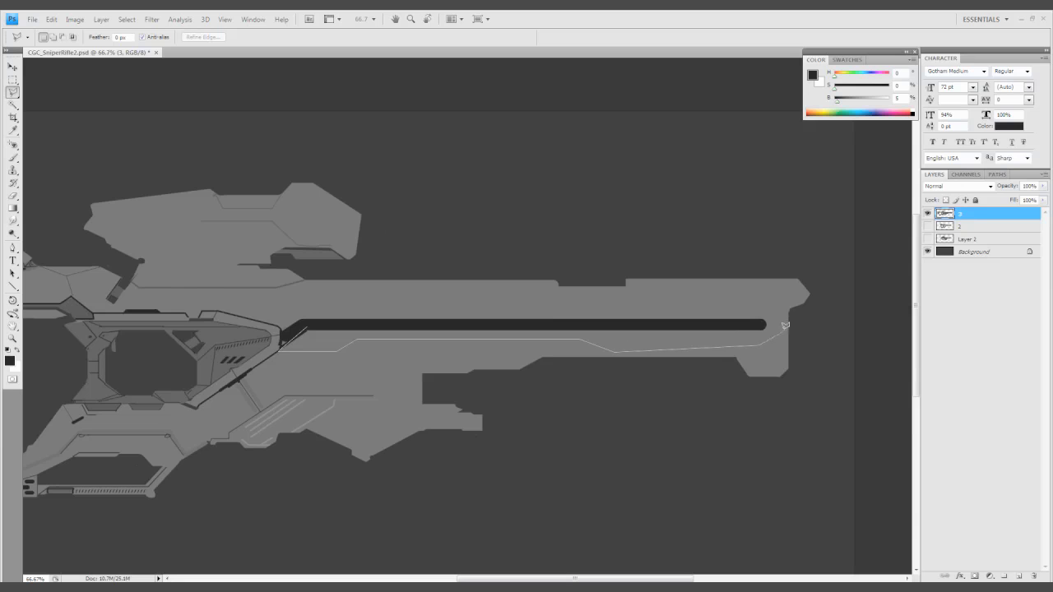
pyautogui.click(781, 311)
pyautogui.click(667, 289)
pyautogui.click(319, 290)
pyautogui.click(318, 315)
pyautogui.click(306, 329)
pyautogui.hotkey('ctrl', 'u')
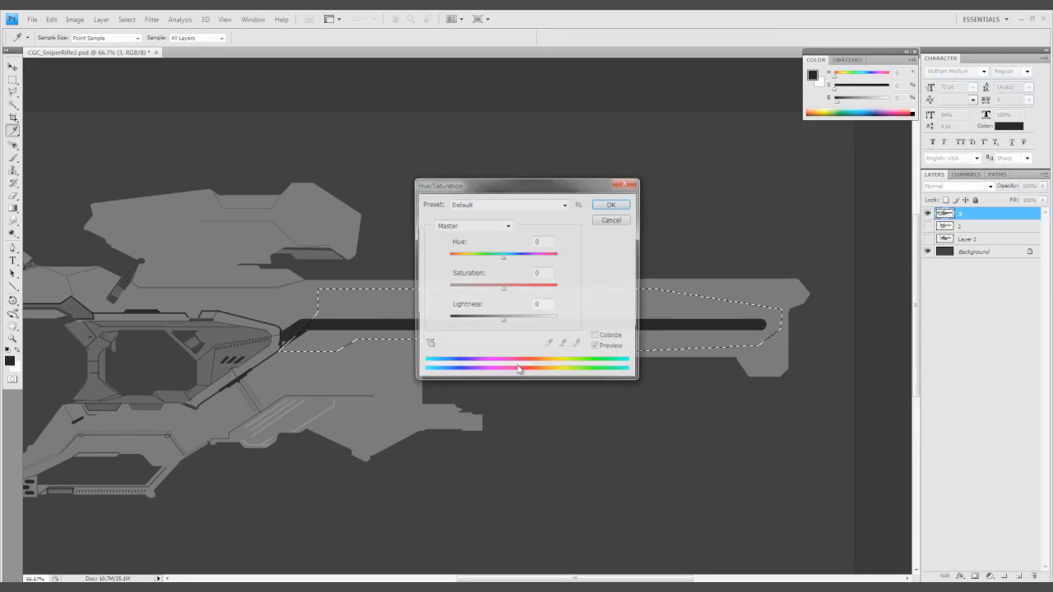
pyautogui.moveTo(504, 317); pyautogui.dragTo(474, 320)
pyautogui.press('Return')
pyautogui.hotkey('ctrl', 'd')
# Sample the body grey and reshape the darkened barrel area's edges, adding a light upper block with two thin dark lines
pyautogui.press('b')
pyautogui.keyDown('alt'); pyautogui.click(761, 350); pyautogui.keyUp('alt')
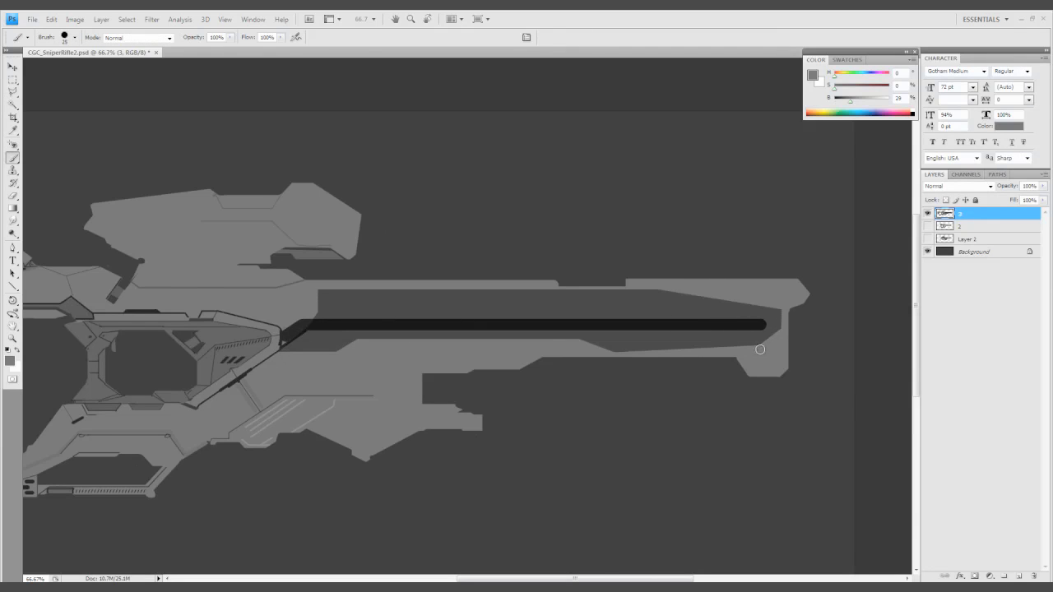
pyautogui.moveTo(761, 349); pyautogui.dragTo(532, 350)
pyautogui.moveTo(422, 327); pyautogui.dragTo(435, 337)
pyautogui.moveTo(332, 300); pyautogui.dragTo(477, 300)
pyautogui.moveTo(536, 314)
pyautogui.mouseDown()
pyautogui.moveTo(501, 297)
pyautogui.moveTo(527, 305)
pyautogui.mouseUp()
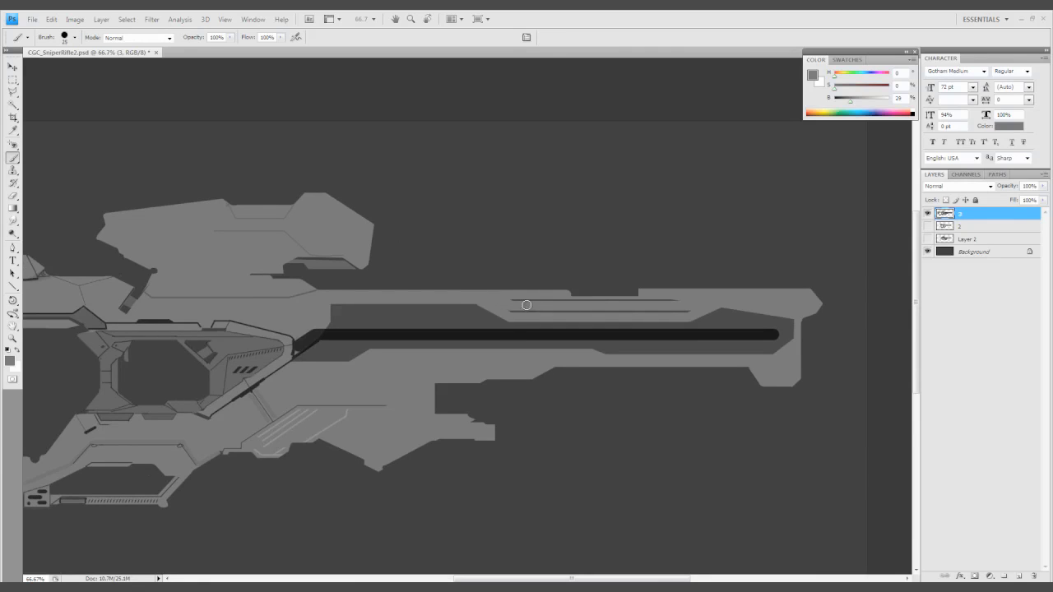
# Sample the panel grey and paint thin mid-grey bands along the upper and lower edges of the darkened barrel recess
pyautogui.keyDown('alt'); pyautogui.click(510, 316); pyautogui.keyUp('alt')
pyautogui.hscroll(-3, 463, 404)
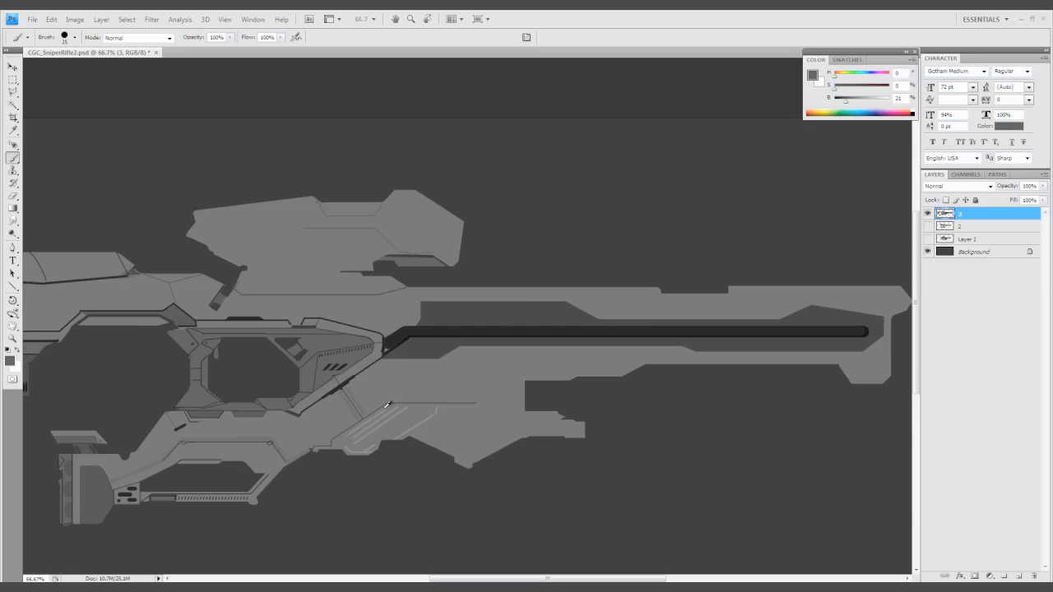
pyautogui.moveTo(460, 344); pyautogui.dragTo(416, 328)
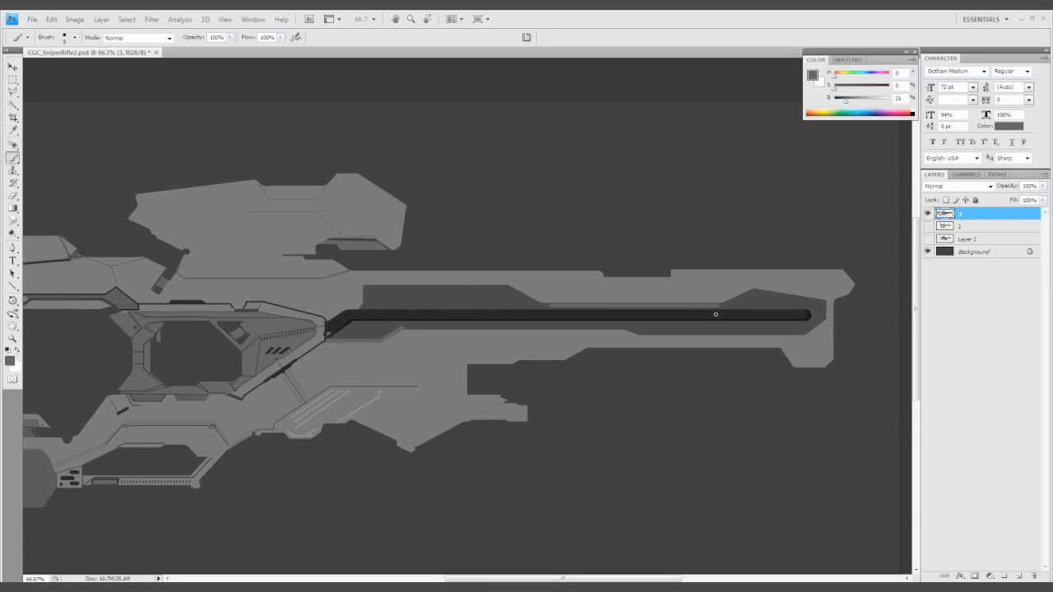
pyautogui.moveTo(715, 312); pyautogui.dragTo(457, 428)
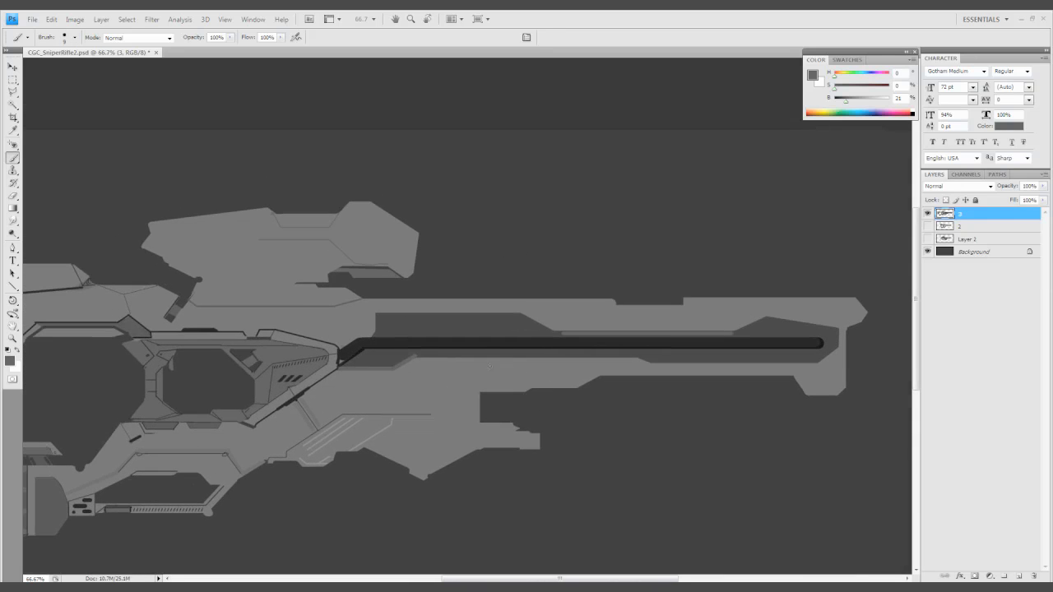
# Sample a near-black tone and outline the darkened barrel recess with thin lines, including an angular notch at its rear end
pyautogui.keyDown('alt'); pyautogui.click(325, 385); pyautogui.keyUp('alt')
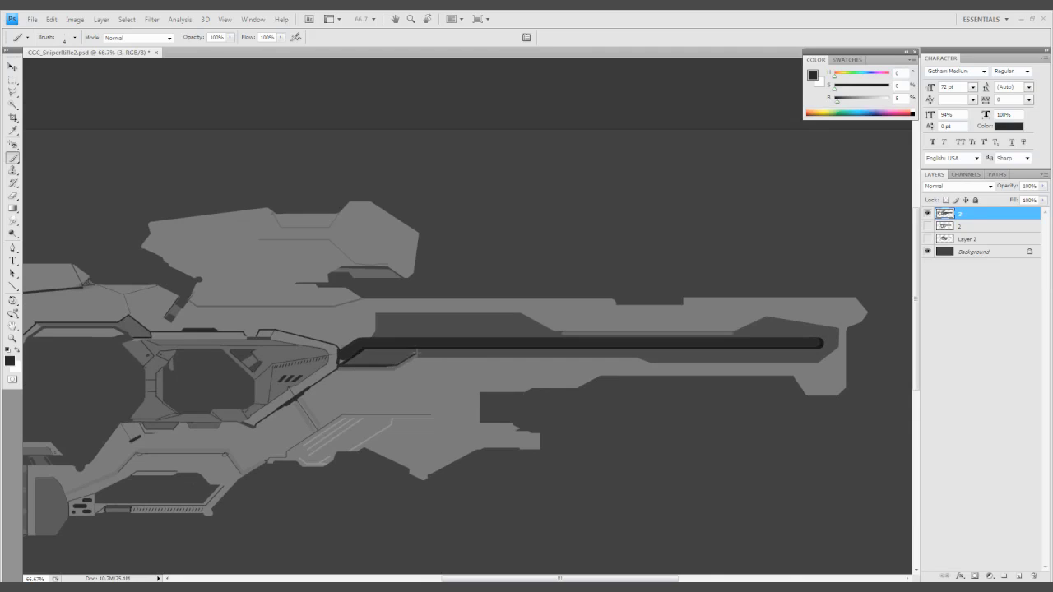
pyautogui.moveTo(418, 353); pyautogui.dragTo(632, 355)
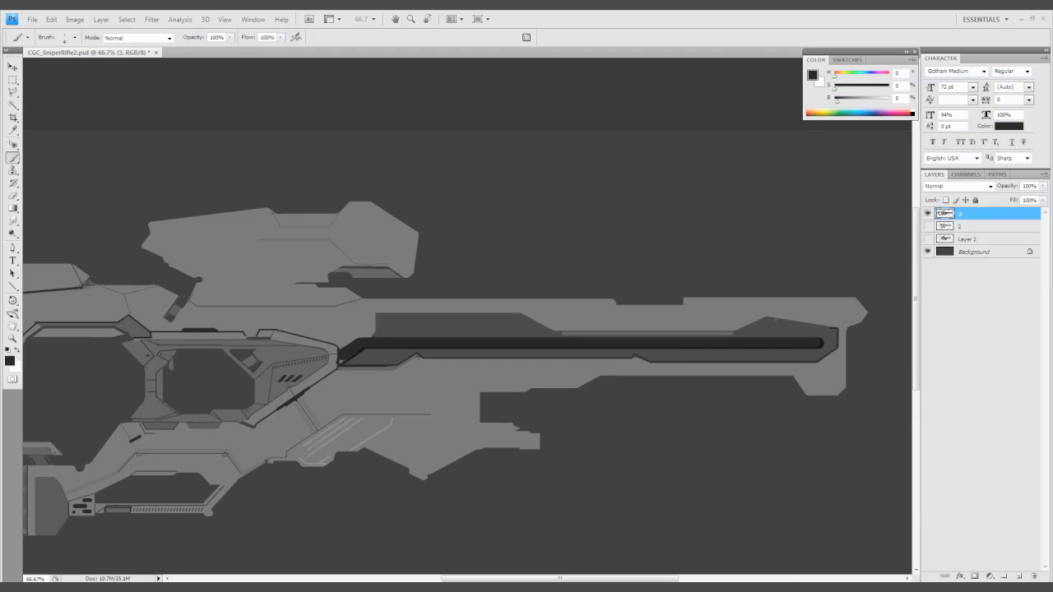
pyautogui.press('z')
pyautogui.moveTo(375, 331)
pyautogui.mouseDown()
pyautogui.moveTo(407, 381)
pyautogui.moveTo(453, 371)
pyautogui.moveTo(431, 400)
pyautogui.moveTo(450, 440)
pyautogui.mouseUp()
# Draw a short dark diagonal bar on a new layer above the barrel and place a duplicate just beside it
pyautogui.hotkey('ctrl', 'shift', 'n')
pyautogui.press('Return')
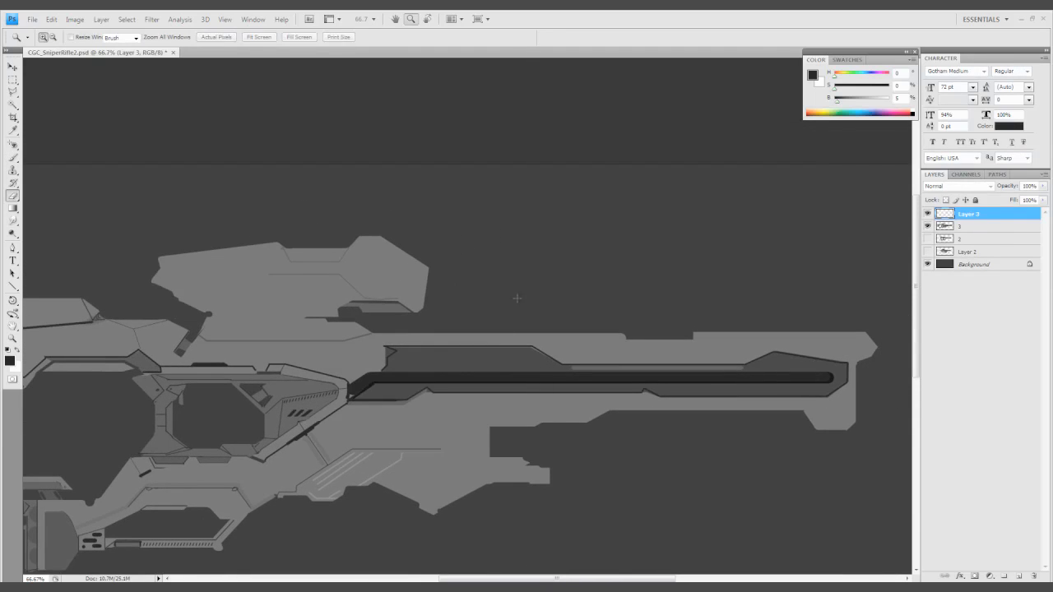
pyautogui.press('u')
pyautogui.moveTo(476, 313); pyautogui.dragTo(512, 280)
pyautogui.hotkey('ctrl', '+')
pyautogui.hotkey('ctrl', 'j')
pyautogui.press('v')
pyautogui.moveTo(454, 323); pyautogui.dragTo(467, 323)
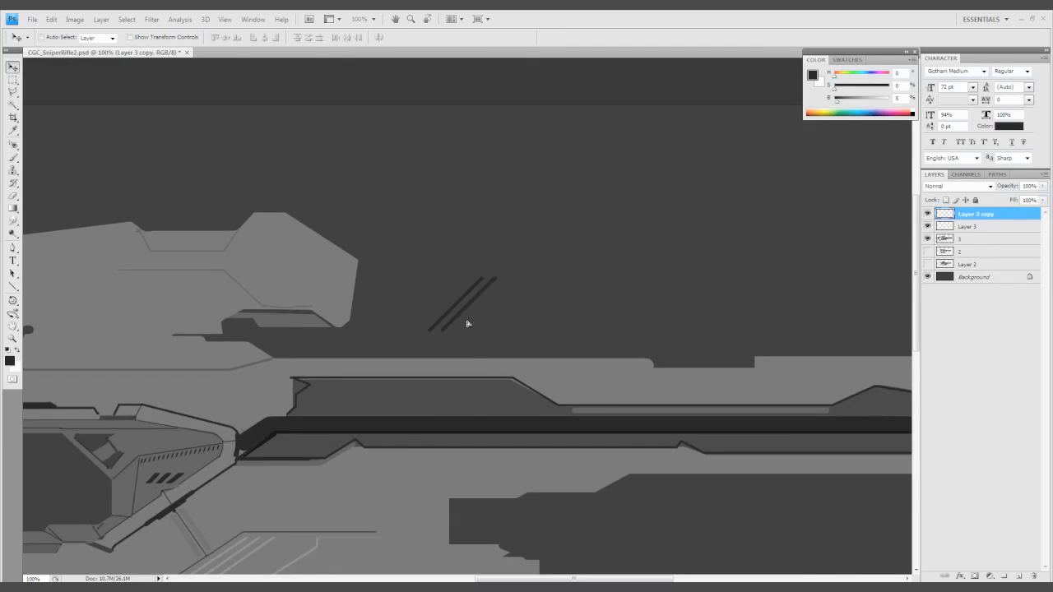
# Repeat the offset duplication to build a long row of evenly spaced diagonal bars above the barrel
pyautogui.hotkey('ctrl', 'alt', 'shift', 't')
pyautogui.hotkey('ctrl', 'alt', 'shift', 't')
pyautogui.hotkey('ctrl', 'alt', 'shift', 't')
pyautogui.hotkey('ctrl', 'alt', 'shift', 't')
pyautogui.hotkey('ctrl', 'alt', 'shift', 't')
pyautogui.hotkey('ctrl', 'alt', 'shift', 't')
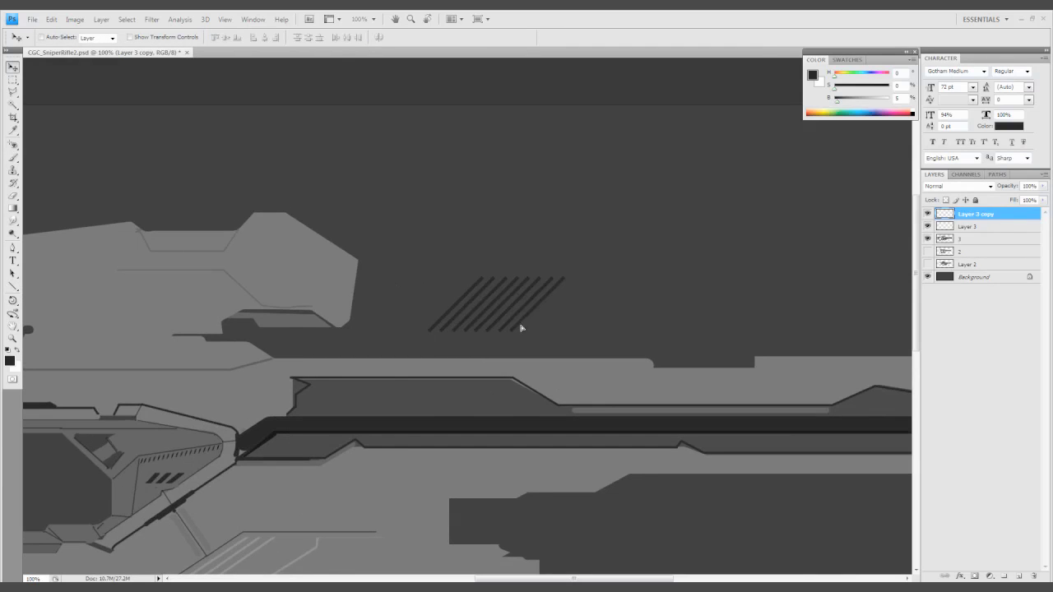
pyautogui.hotkey('ctrl', 'alt', 'shift', 't')
pyautogui.hotkey('ctrl', 'alt', 'shift', 't')
pyautogui.hotkey('ctrl', 'alt', 'shift', 't')
pyautogui.hotkey('ctrl', 'alt', 'shift', 't')
pyautogui.hotkey('ctrl', 'alt', 'shift', 't')
pyautogui.hotkey('ctrl', 'alt', 'shift', 't')
pyautogui.hotkey('ctrl', 'alt', 'shift', 't')
pyautogui.moveTo(590, 332); pyautogui.dragTo(444, 359)
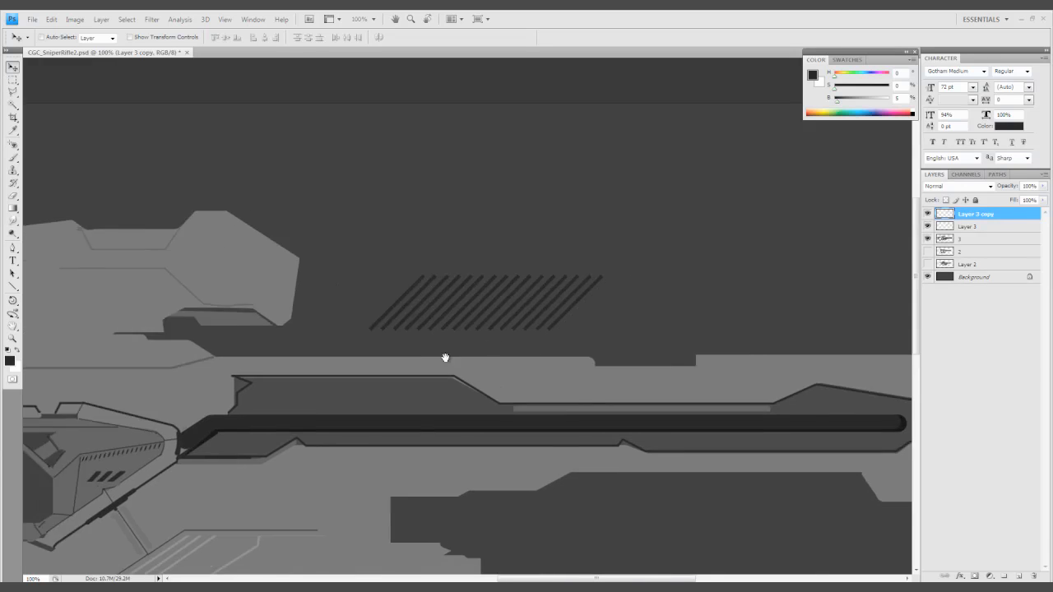
pyautogui.hotkey('ctrl', 'alt', 'shift', 't')
pyautogui.hotkey('ctrl', 'alt', 'shift', 't')
pyautogui.hotkey('ctrl', 'alt', 'shift', 't')
pyautogui.hotkey('ctrl', 'alt', 'shift', 't')
pyautogui.hotkey('ctrl', 'alt', 'shift', 't')
pyautogui.hotkey('ctrl', 'alt', 'shift', 't')
pyautogui.hotkey('ctrl', 'alt', 'shift', 't')
pyautogui.hotkey('ctrl', 'alt', 'shift', 't')
pyautogui.hotkey('ctrl', 'alt', 'shift', 't')
pyautogui.hotkey('ctrl', 'alt', 'shift', 't')
pyautogui.hotkey('ctrl', 'alt', 'shift', 't')
pyautogui.hotkey('ctrl', 'alt', 'shift', 't')
pyautogui.hotkey('ctrl', 'alt', 'shift', 't')
# Rename the bar row's layer to "angled bars", hide it and make Layer 3 active
pyautogui.doubleClick(976, 213)
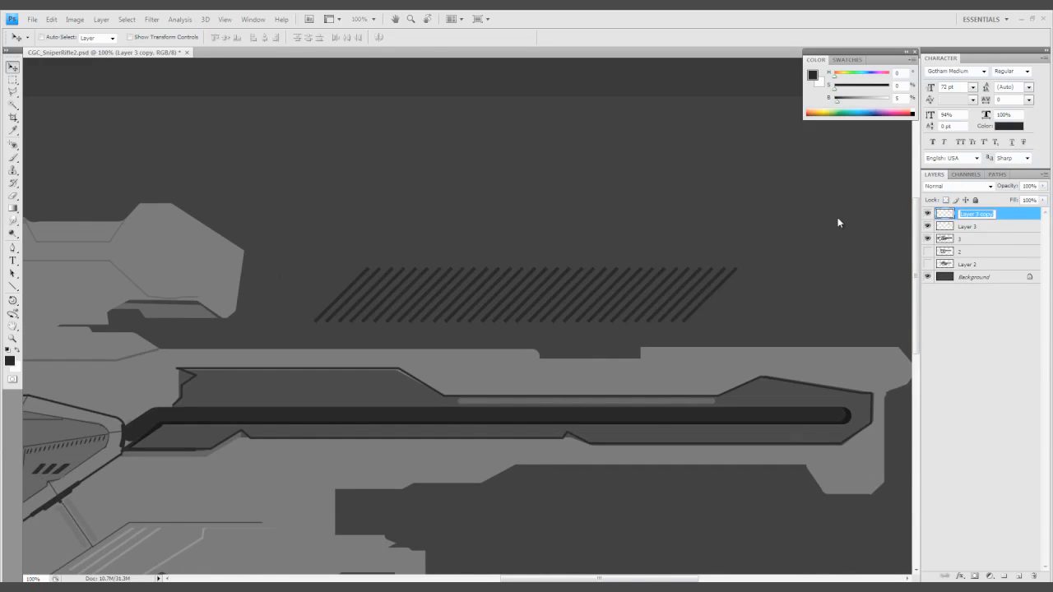
pyautogui.write('bars')
pyautogui.press('Return')
pyautogui.click(927, 213)
pyautogui.click(979, 227)
# Fit the diagonal bars on Layer 3 into the barrel's upper recess and trim them to its outline
pyautogui.moveTo(517, 379)
pyautogui.mouseDown()
pyautogui.moveTo(616, 388)
pyautogui.moveTo(576, 349)
pyautogui.moveTo(681, 246)
pyautogui.moveTo(550, 241)
pyautogui.moveTo(429, 354)
pyautogui.moveTo(634, 337)
pyautogui.mouseUp()
pyautogui.press('e')
pyautogui.press('z')
pyautogui.keyDown('alt'); pyautogui.click(496, 305); pyautogui.keyUp('alt')
pyautogui.click(485, 309)
# Sample a lighter grey and paint a strip along the recess's upper edge and a diagonal divider across the bars
pyautogui.press('b')
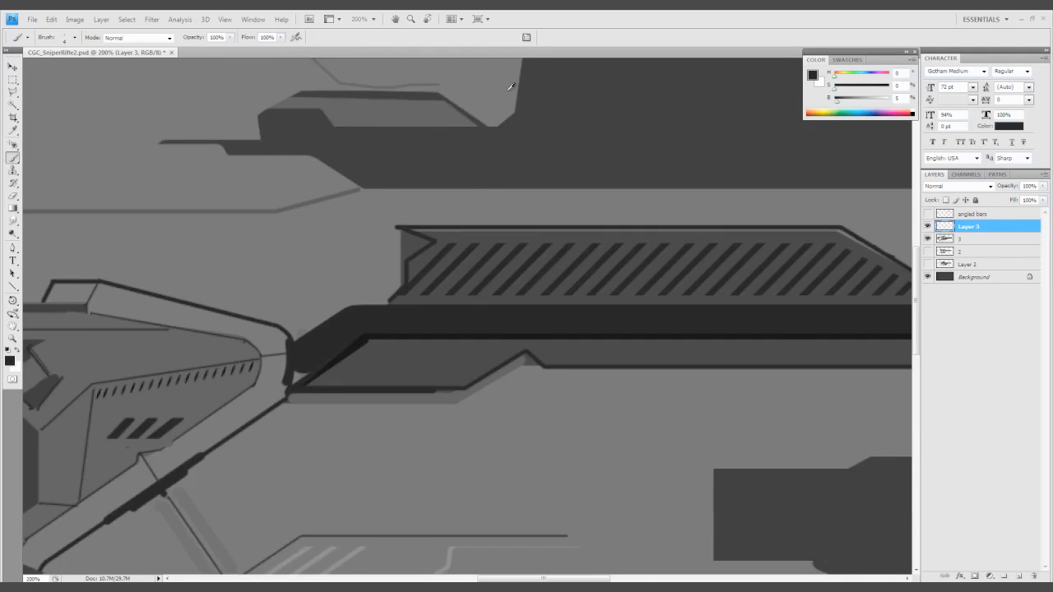
pyautogui.moveTo(512, 87); pyautogui.dragTo(492, 142)
pyautogui.keyDown('alt'); pyautogui.click(436, 267); pyautogui.keyUp('alt')
pyautogui.moveTo(417, 294); pyautogui.dragTo(662, 294)
pyautogui.keyDown('shift'); pyautogui.click(789, 294); pyautogui.keyUp('shift')
pyautogui.scroll(-1, 398, 321)
pyautogui.keyDown('shift'); pyautogui.click(521, 258); pyautogui.keyUp('shift')
pyautogui.hscroll(-1, 521, 258)
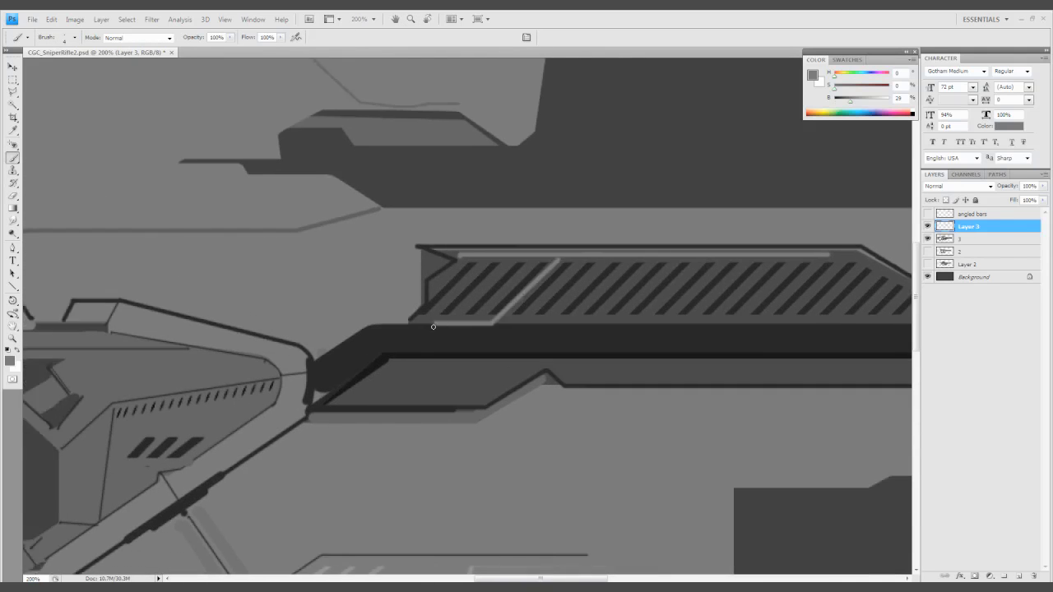
pyautogui.moveTo(435, 324); pyautogui.dragTo(400, 324)
# Sample near-black and draw thin lines along the barred recess's inner upper edge, sloped end and lower edge
pyautogui.press('z')
pyautogui.keyDown('alt'); pyautogui.click(403, 360); pyautogui.keyUp('alt')
pyautogui.keyDown('alt'); pyautogui.click(403, 359); pyautogui.keyUp('alt')
pyautogui.moveTo(406, 359); pyautogui.dragTo(482, 317)
pyautogui.click(603, 323)
pyautogui.click(603, 324)
pyautogui.press('b')
pyautogui.keyDown('alt'); pyautogui.click(503, 377); pyautogui.keyUp('alt')
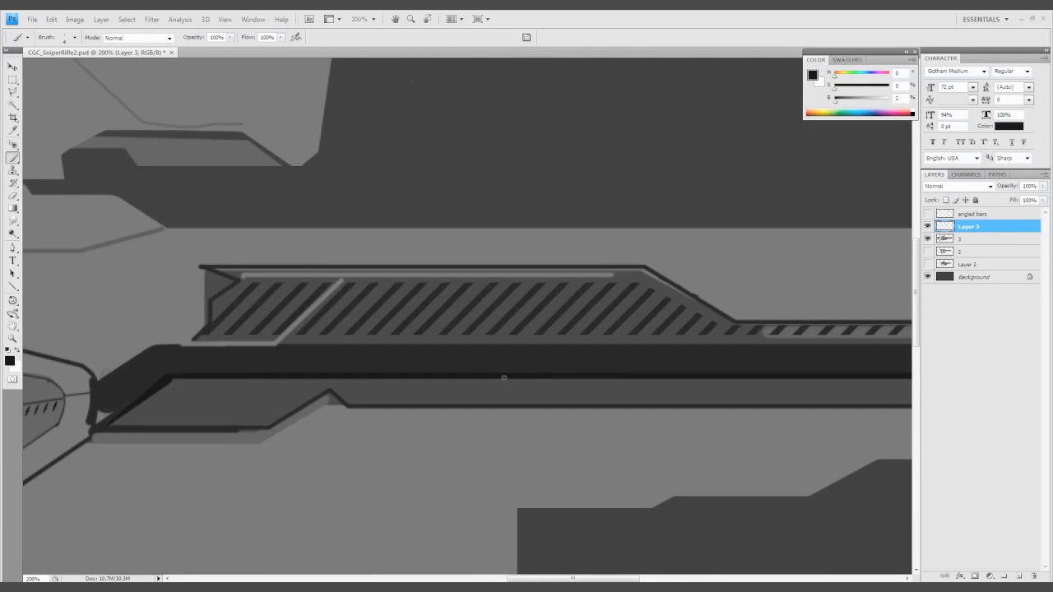
pyautogui.moveTo(649, 266); pyautogui.dragTo(231, 285)
pyautogui.moveTo(613, 302); pyautogui.dragTo(567, 284)
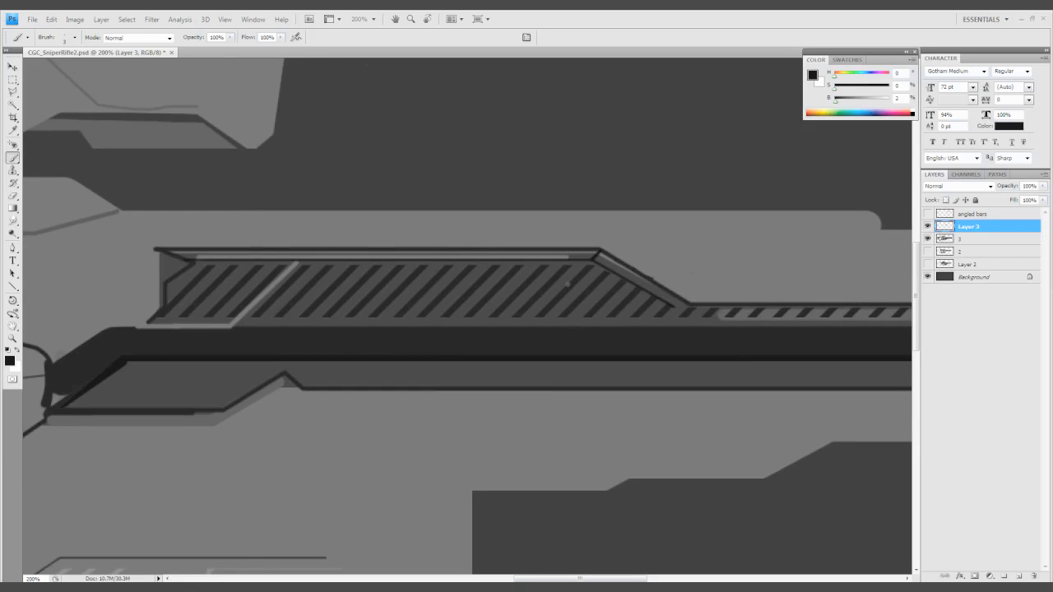
pyautogui.moveTo(249, 322); pyautogui.dragTo(675, 321)
# Draw thin dark facet lines across the recess's muzzle end, joining its corners to the groove
pyautogui.moveTo(593, 346)
pyautogui.mouseDown()
pyautogui.moveTo(579, 348)
pyautogui.moveTo(596, 371)
pyautogui.mouseUp()
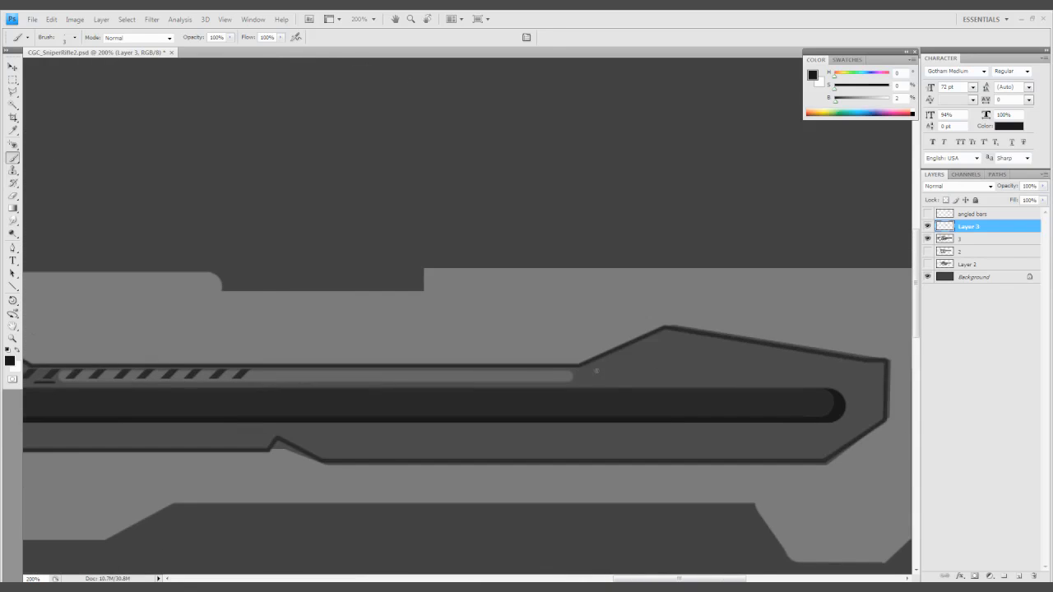
pyautogui.moveTo(665, 327); pyautogui.dragTo(680, 384)
pyautogui.moveTo(679, 383); pyautogui.dragTo(547, 377)
pyautogui.moveTo(720, 396); pyautogui.dragTo(742, 405)
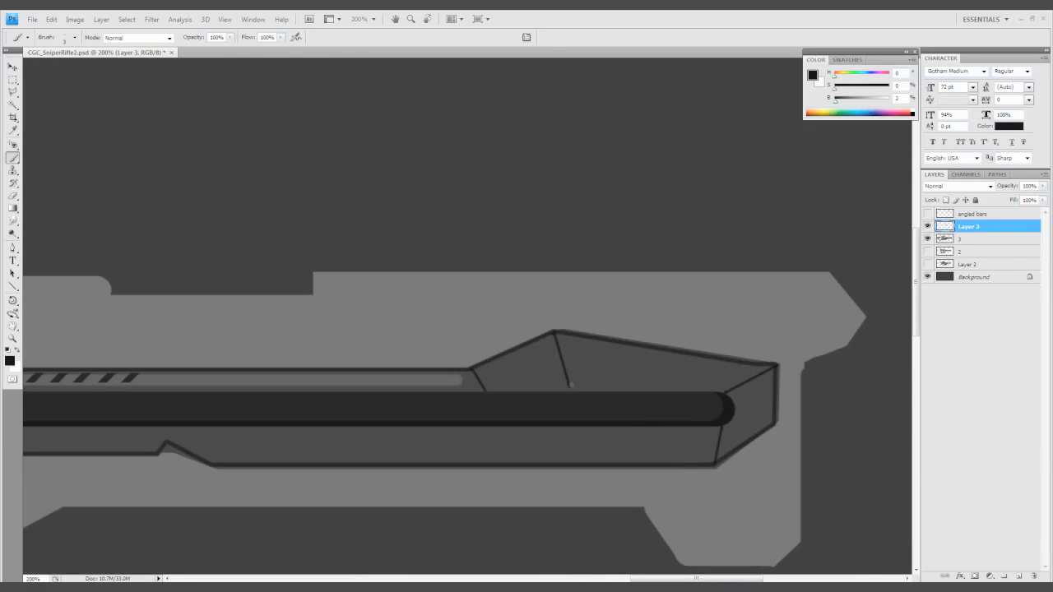
pyautogui.moveTo(569, 387); pyautogui.dragTo(705, 388)
pyautogui.moveTo(493, 390)
pyautogui.mouseDown()
pyautogui.moveTo(546, 387)
pyautogui.moveTo(545, 403)
pyautogui.mouseUp()
# Paint three mid-grey diagonal bars across the groove's muzzle end and outline them with thin near-black lines
pyautogui.keyDown('alt'); pyautogui.click(613, 319); pyautogui.keyUp('alt')
pyautogui.moveTo(601, 326); pyautogui.dragTo(648, 383)
pyautogui.moveTo(631, 317)
pyautogui.mouseDown()
pyautogui.moveTo(679, 374)
pyautogui.moveTo(706, 377)
pyautogui.mouseUp()
pyautogui.hotkey('ctrl', 'z')
pyautogui.keyDown('alt'); pyautogui.click(690, 368); pyautogui.keyUp('alt')
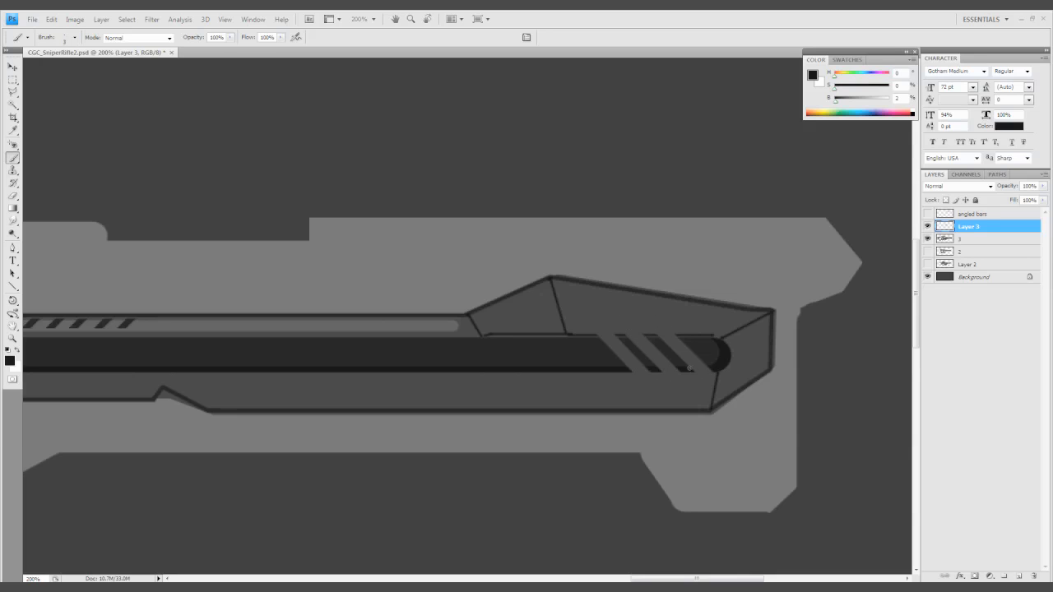
pyautogui.moveTo(618, 363); pyautogui.dragTo(648, 372)
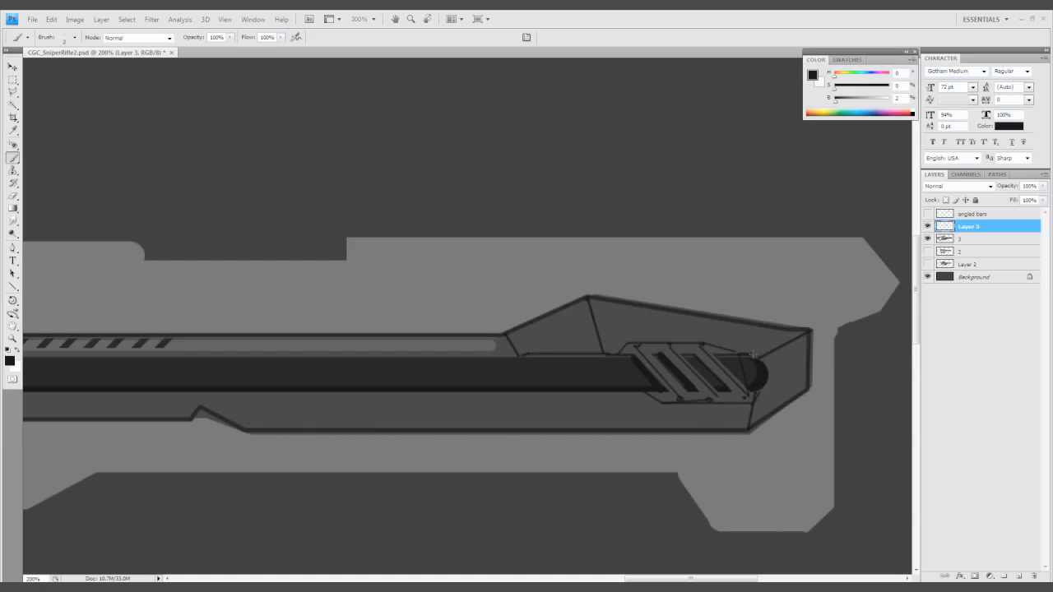
pyautogui.moveTo(647, 395); pyautogui.dragTo(677, 422)
# Add thin panel lines along the barrel's lower recess and an angular line around the muzzle tip
pyautogui.moveTo(276, 461); pyautogui.dragTo(444, 427)
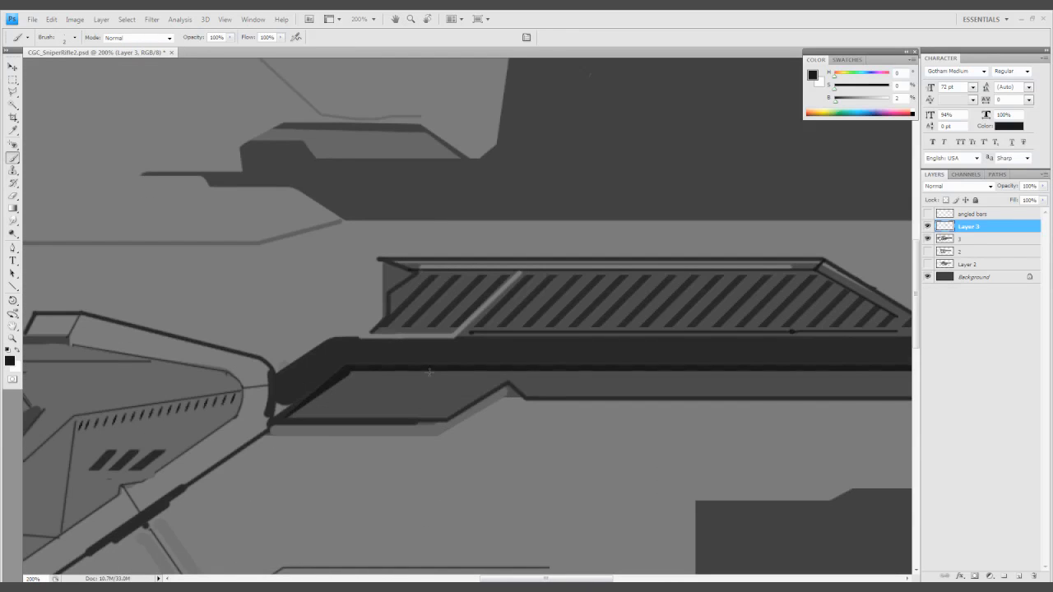
pyautogui.hotkey('ctrl', '-')
pyautogui.moveTo(444, 376); pyautogui.dragTo(387, 387)
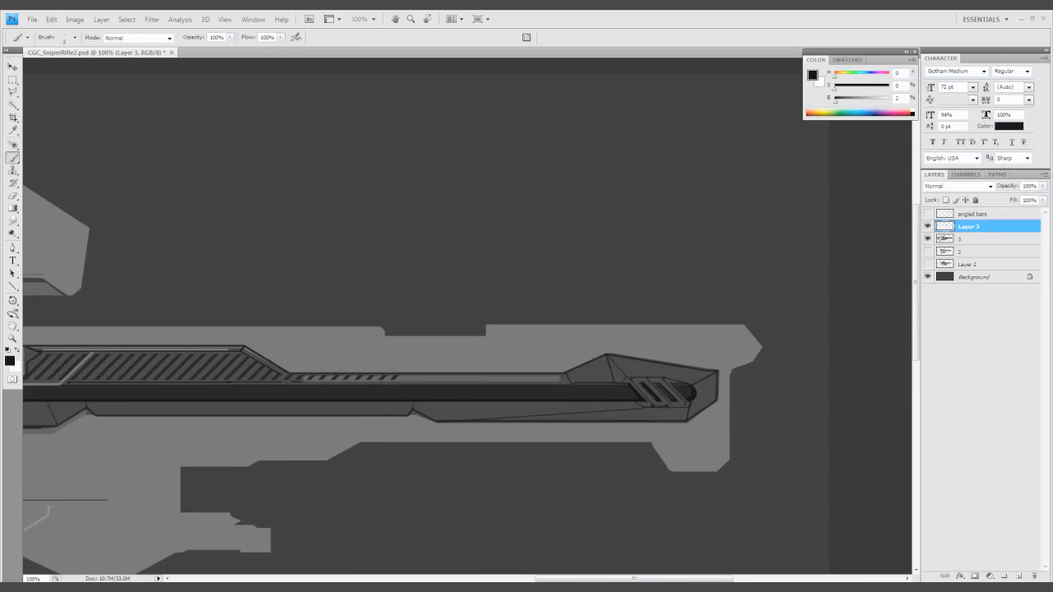
pyautogui.moveTo(730, 352)
pyautogui.mouseDown()
pyautogui.moveTo(661, 368)
pyautogui.moveTo(645, 392)
pyautogui.mouseUp()
# Select the angular muzzle tip, merge Layer 3 into the layer below and darken the selected tip
pyautogui.press('l')
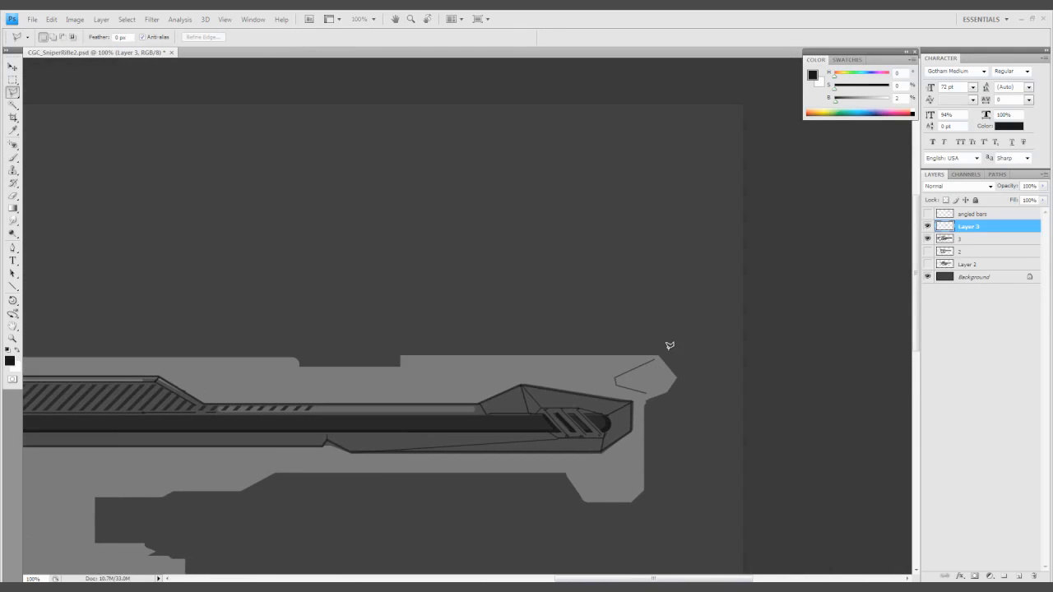
pyautogui.click(681, 405)
pyautogui.doubleClick(688, 383)
pyautogui.hotkey('ctrl', 'u')
pyautogui.press('Escape')
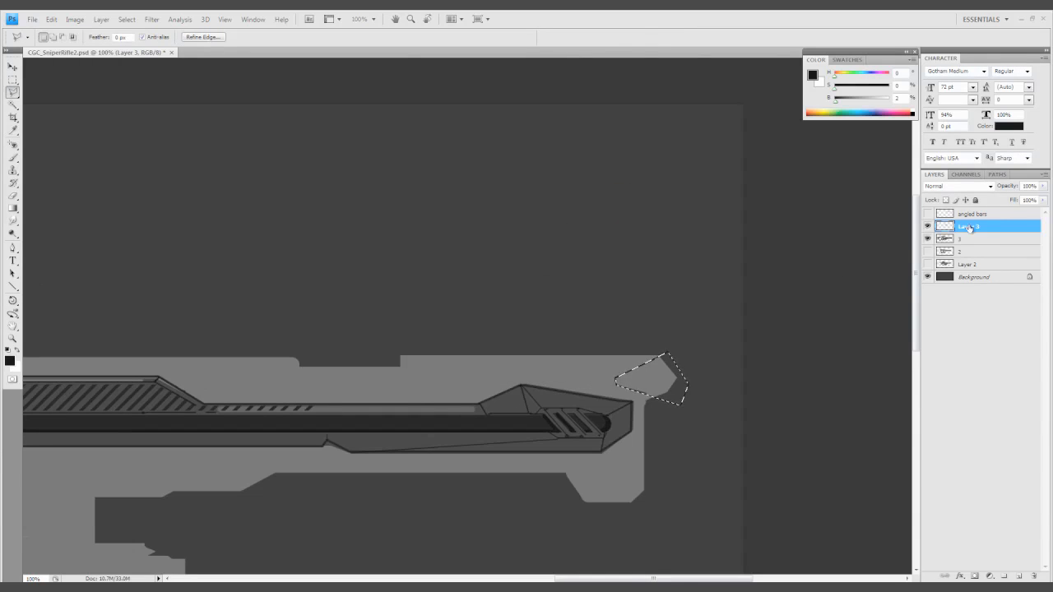
pyautogui.hotkey('ctrl', 'e')
pyautogui.hotkey('ctrl', 'u')
pyautogui.press('Return')
pyautogui.hotkey('ctrl', 'd')
# Paint a short light slanted bar and small dots on the darkened muzzle tip
pyautogui.hotkey('ctrl', '+')
pyautogui.press('b')
pyautogui.moveTo(647, 344); pyautogui.dragTo(665, 367)
pyautogui.keyDown('alt'); pyautogui.click(639, 409); pyautogui.keyUp('alt')
pyautogui.hotkey('ctrl', '-')
pyautogui.hotkey('ctrl', '-')
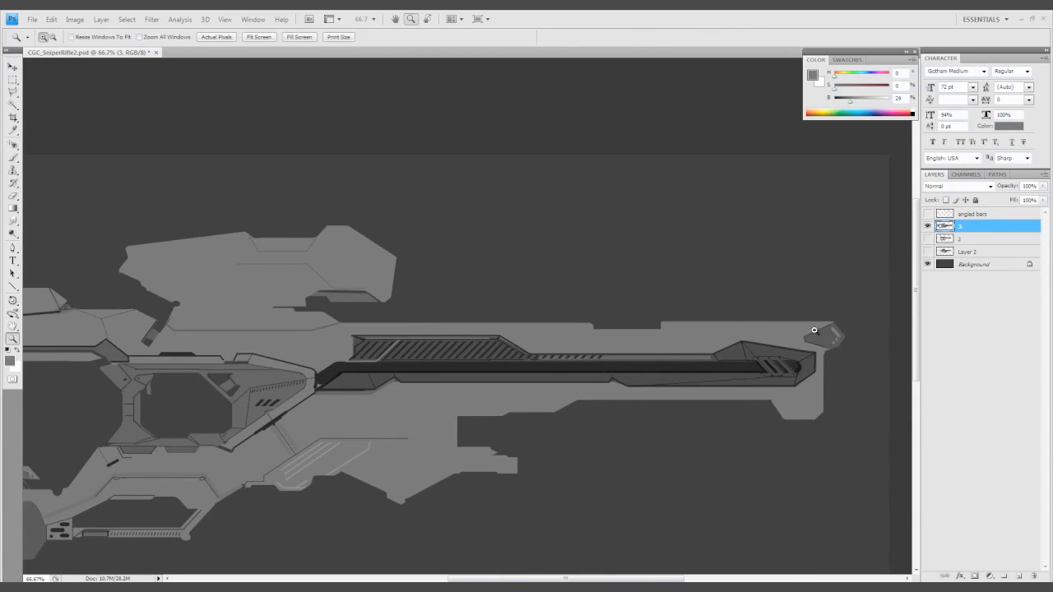
pyautogui.hotkey('ctrl', '+')
pyautogui.hotkey('ctrl', '-')
# Sample near-black and line the barrel's top edge around its notch, adding diagonal hatching on the rounded corner
pyautogui.keyDown('alt'); pyautogui.click(378, 399); pyautogui.keyUp('alt')
pyautogui.hotkey('ctrl', '+')
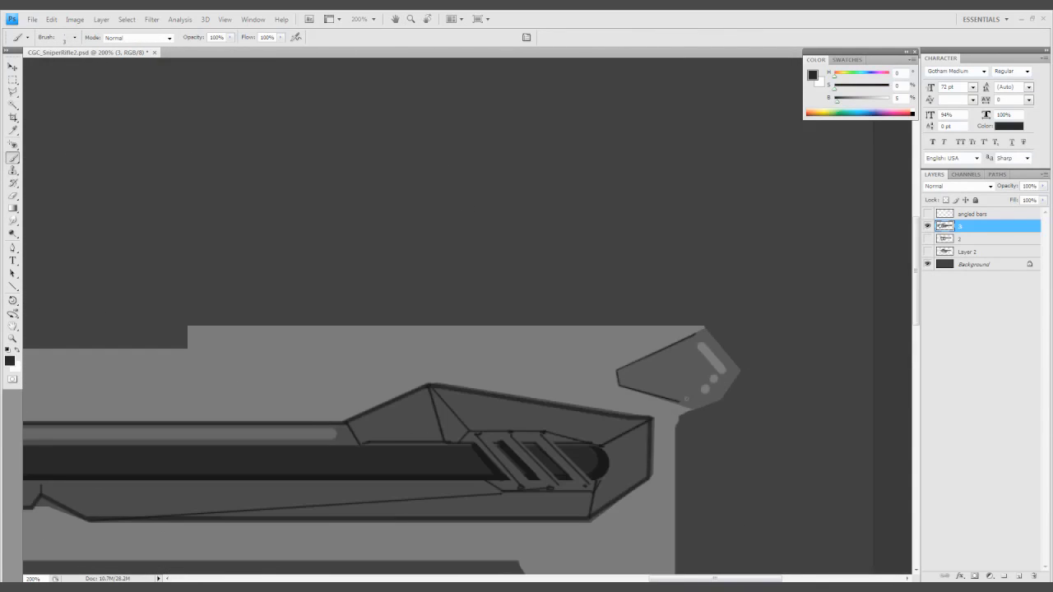
pyautogui.click(691, 328)
pyautogui.keyDown('shift'); pyautogui.click(260, 325); pyautogui.keyUp('shift')
pyautogui.moveTo(412, 247); pyautogui.dragTo(782, 239)
pyautogui.click(809, 328)
pyautogui.keyDown('shift'); pyautogui.click(555, 327); pyautogui.keyUp('shift')
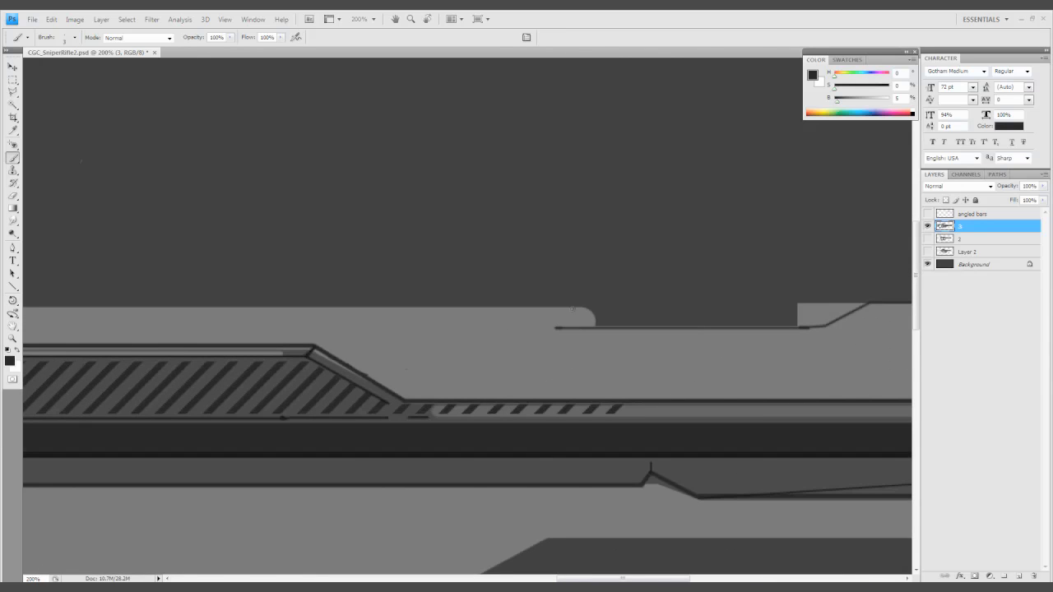
pyautogui.keyDown('shift'); pyautogui.click(609, 312); pyautogui.keyUp('shift')
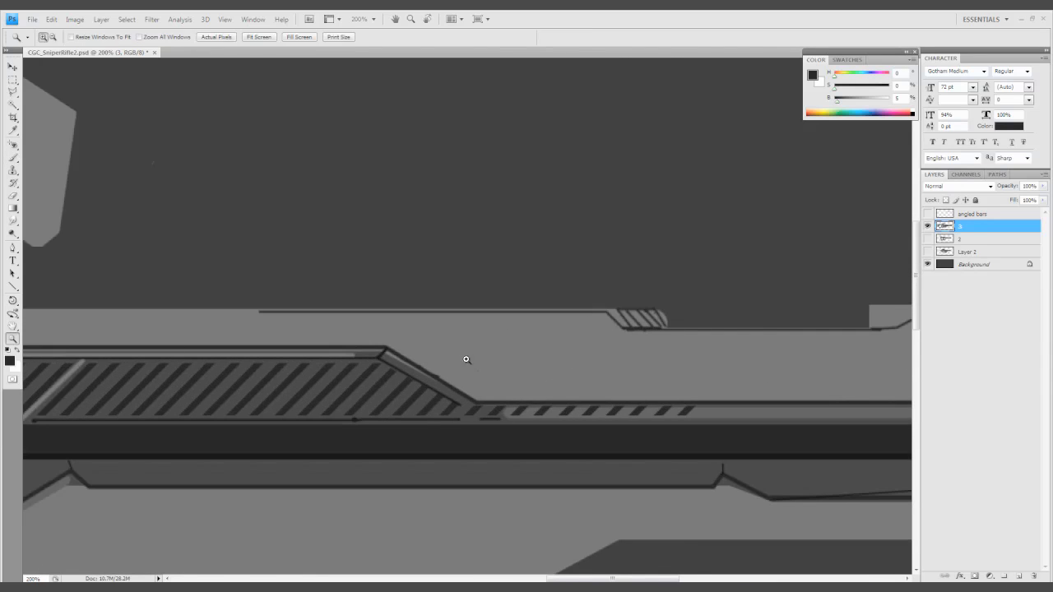
# Draw a stepped dark panel line between the scope and its mount, plus short edge lines around the mount
pyautogui.hotkey('ctrl', '-')
pyautogui.press('z')
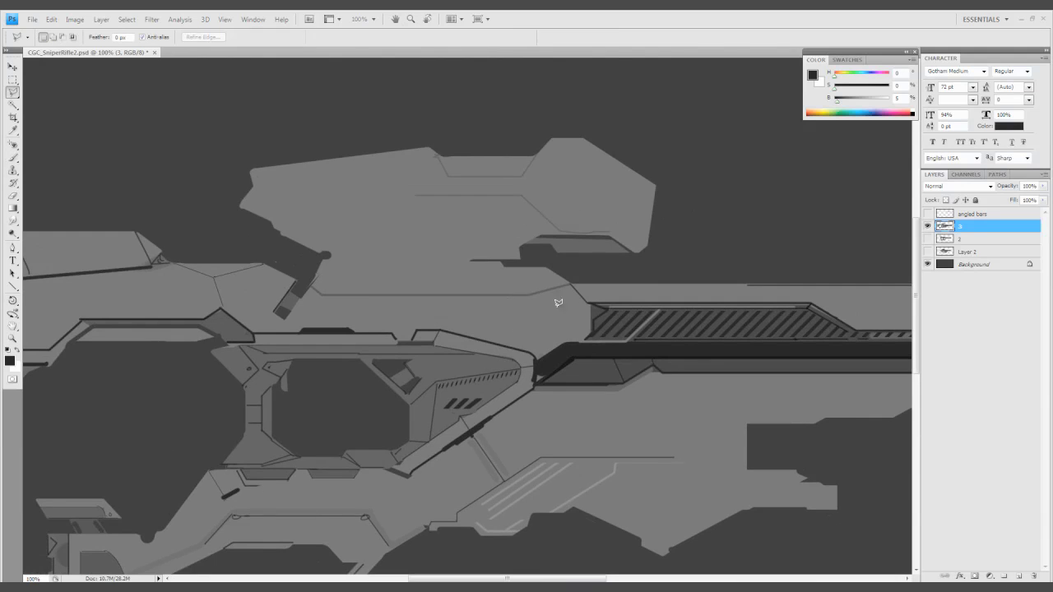
pyautogui.keyDown('alt'); pyautogui.click(557, 301); pyautogui.keyUp('alt')
pyautogui.moveTo(552, 330); pyautogui.dragTo(452, 302)
pyautogui.click(452, 301)
pyautogui.press('b')
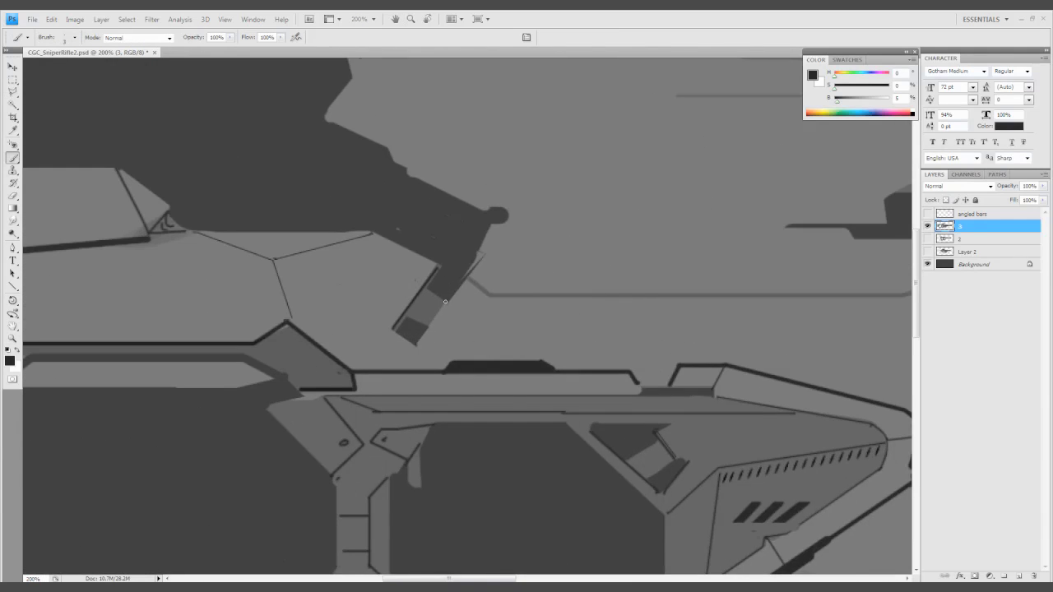
pyautogui.moveTo(538, 299); pyautogui.dragTo(458, 360)
pyautogui.click(416, 287)
pyautogui.keyDown('shift'); pyautogui.click(487, 304); pyautogui.keyUp('shift')
pyautogui.keyDown('shift'); pyautogui.click(600, 319); pyautogui.keyUp('shift')
pyautogui.keyDown('shift'); pyautogui.click(605, 294); pyautogui.keyUp('shift')
pyautogui.moveTo(724, 327); pyautogui.dragTo(531, 357)
pyautogui.keyDown('shift'); pyautogui.click(616, 316); pyautogui.keyUp('shift')
pyautogui.moveTo(610, 293); pyautogui.dragTo(595, 267)
# Set the brush tip spacing to 92% and paint a straight row of dark dots along the top of the scope mount
pyautogui.press('F5')
pyautogui.moveTo(412, 363); pyautogui.dragTo(423, 363)
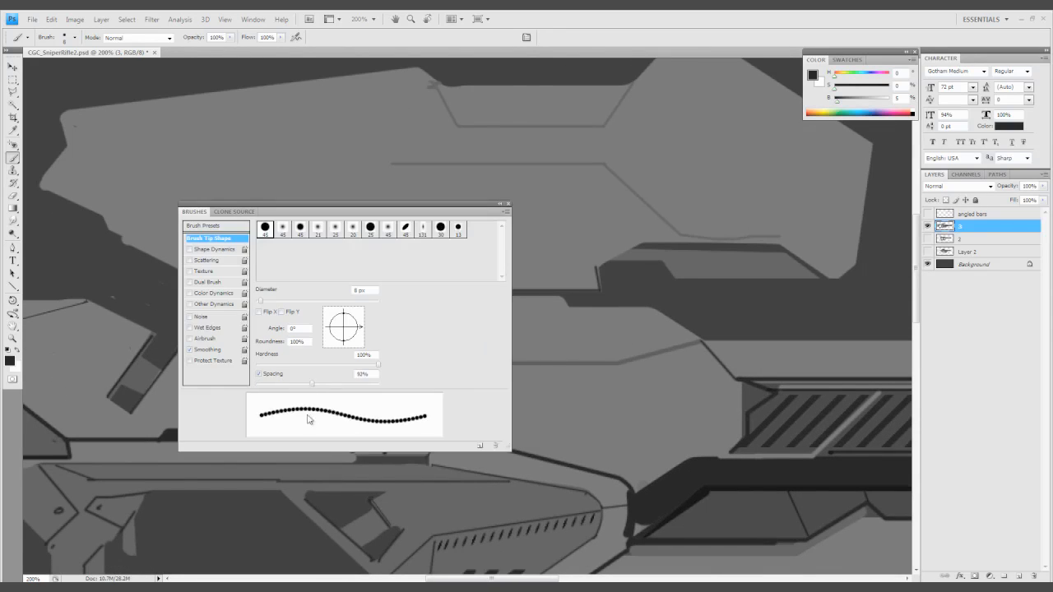
pyautogui.press('F5')
pyautogui.click(397, 306)
pyautogui.keyDown('shift'); pyautogui.click(549, 305); pyautogui.keyUp('shift')
pyautogui.press(']')
pyautogui.press(']')
pyautogui.press(']')
pyautogui.scroll(-1, 545, 330)
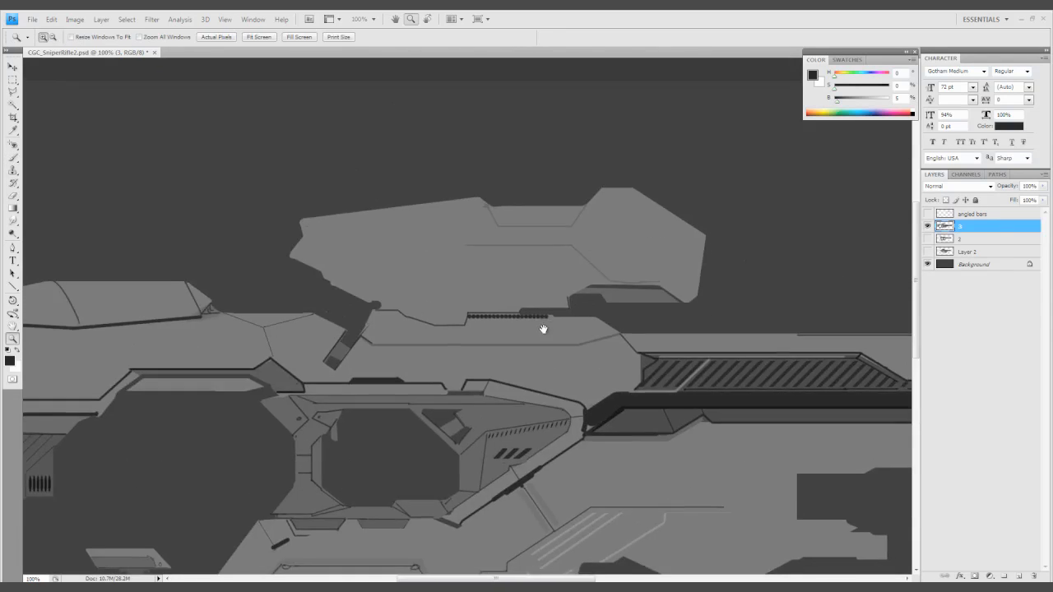
# Erase along the scope's lower rear edge to carve small notches into its silhouette
pyautogui.hscroll(1, 565, 396)
pyautogui.press('e')
pyautogui.scroll(1, 598, 369)
pyautogui.scroll(1, 424, 364)
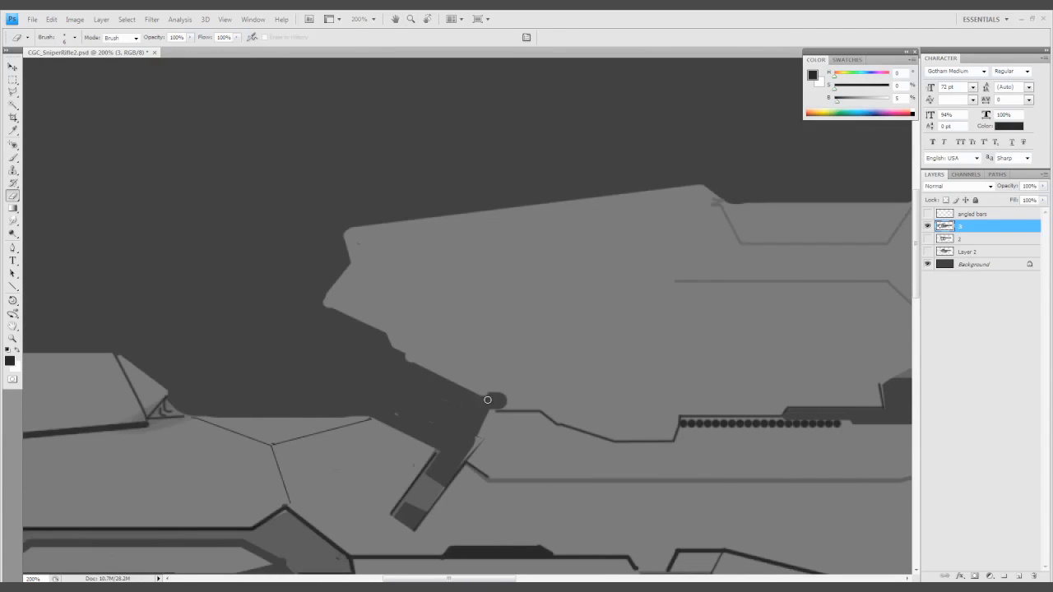
pyautogui.scroll(2, 461, 407)
# Paint a grey upright antenna with a thick rounded tip and small side prongs on top of the scope
pyautogui.moveTo(531, 330); pyautogui.dragTo(532, 303)
pyautogui.press('p')
pyautogui.press('b')
pyautogui.scroll(1, 554, 358)
pyautogui.press('h')
pyautogui.moveTo(574, 356)
pyautogui.mouseDown()
pyautogui.moveTo(513, 228)
pyautogui.moveTo(581, 299)
pyautogui.mouseUp()
# Select the antenna and rotate it so it leans back towards the stock
pyautogui.press('l')
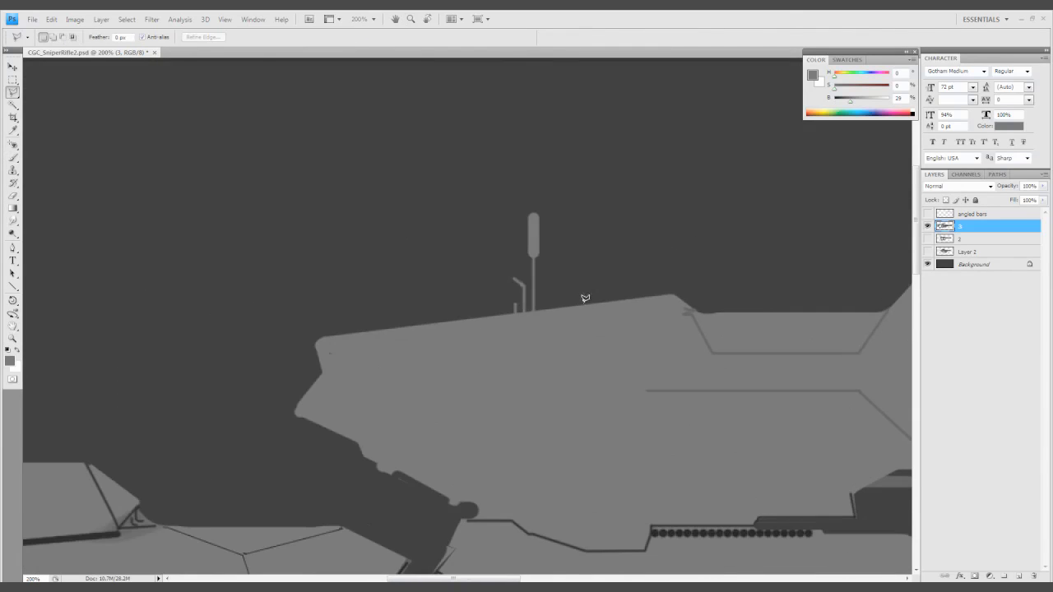
pyautogui.moveTo(438, 322); pyautogui.dragTo(616, 275)
pyautogui.hotkey('ctrl', 't')
pyautogui.moveTo(534, 165); pyautogui.dragTo(413, 192)
pyautogui.press('Return')
pyautogui.hotkey('ctrl', 'd')
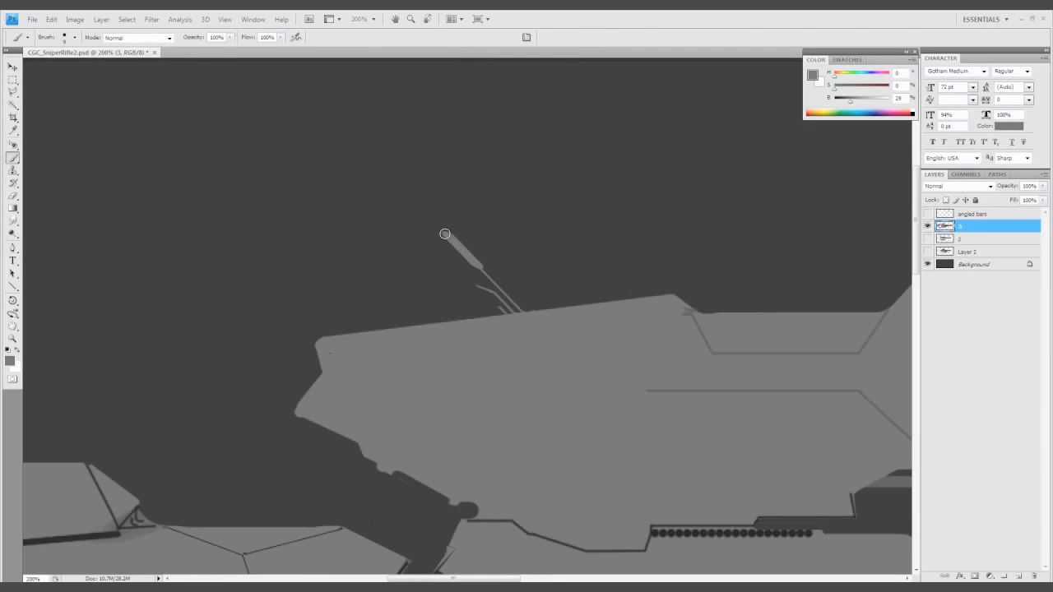
# Erase the antenna's thin stem and prongs, select its thick tip and darken it by lowering the Lightness in Hue/Saturation
pyautogui.hotkey('ctrl', '-')
pyautogui.press('e')
pyautogui.scroll(-4, 579, 368)
pyautogui.hscroll(1, 579, 368)
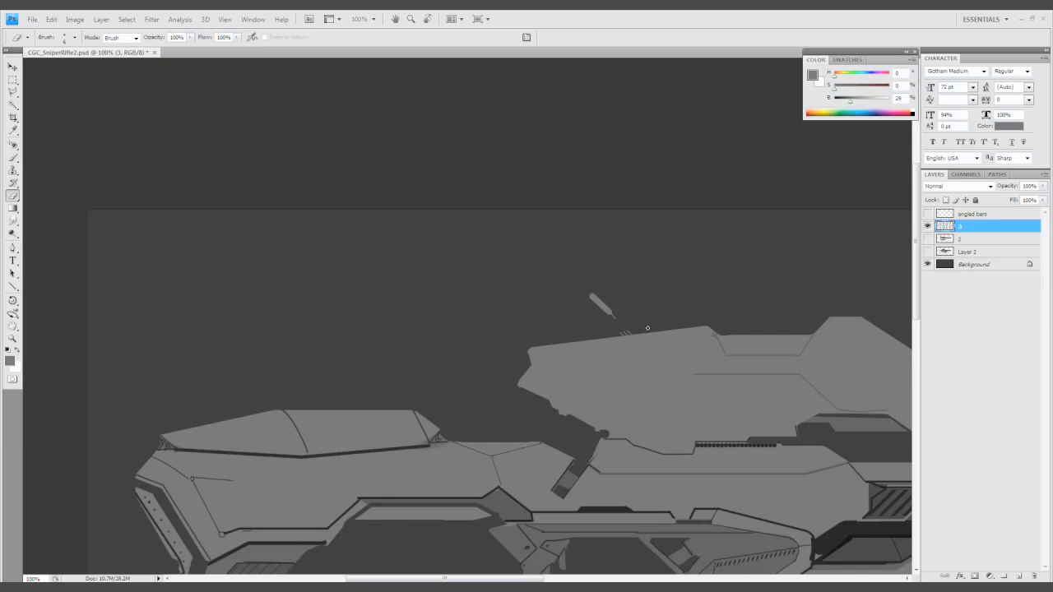
pyautogui.press('l')
pyautogui.moveTo(581, 277); pyautogui.dragTo(576, 290)
pyautogui.hotkey('ctrl', 'u')
pyautogui.moveTo(503, 317); pyautogui.dragTo(462, 323)
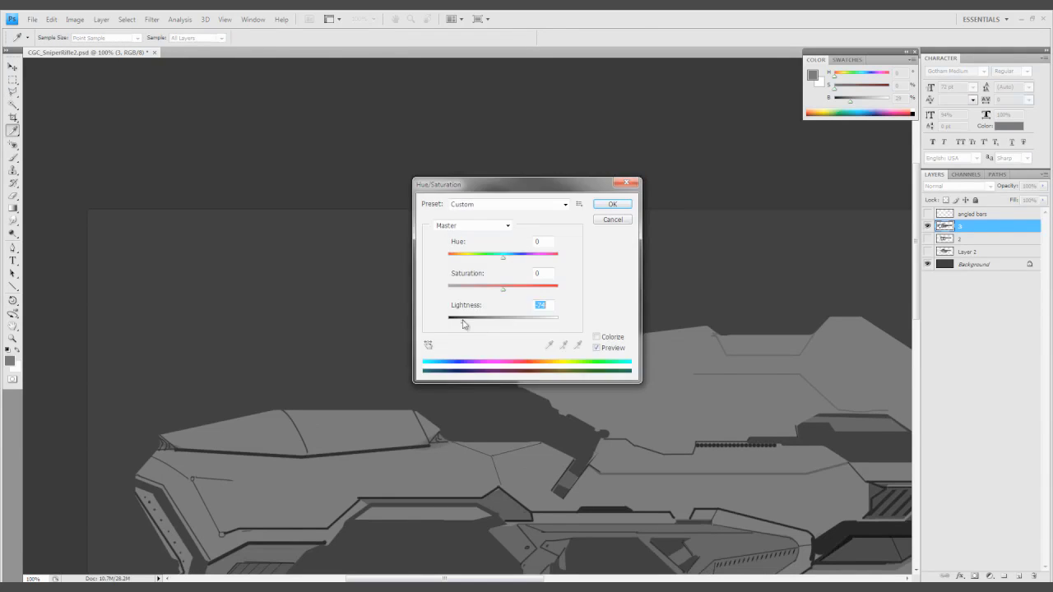
pyautogui.press('Return')
# Move the darkened antenna tip onto the scope's upper rear face as a slanted slot
pyautogui.moveTo(608, 311); pyautogui.dragTo(505, 400)
pyautogui.hotkey('ctrl', 't')
pyautogui.press('Return')
# Paint dark grey panel lines from the scope's rear notch beneath the slanted slot forward to the existing front seams
pyautogui.press('b')
pyautogui.hotkey('ctrl', '+')
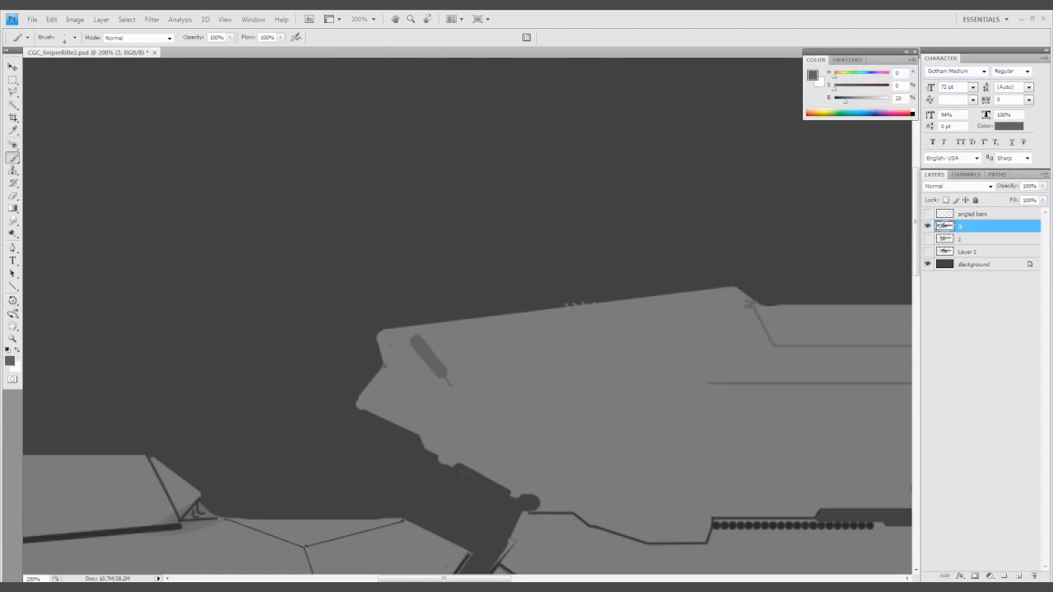
pyautogui.moveTo(385, 367); pyautogui.dragTo(451, 387)
pyautogui.keyDown('shift'); pyautogui.click(706, 384); pyautogui.keyUp('shift')
pyautogui.keyDown('shift'); pyautogui.click(777, 347); pyautogui.keyUp('shift')
pyautogui.scroll(1, 536, 394)
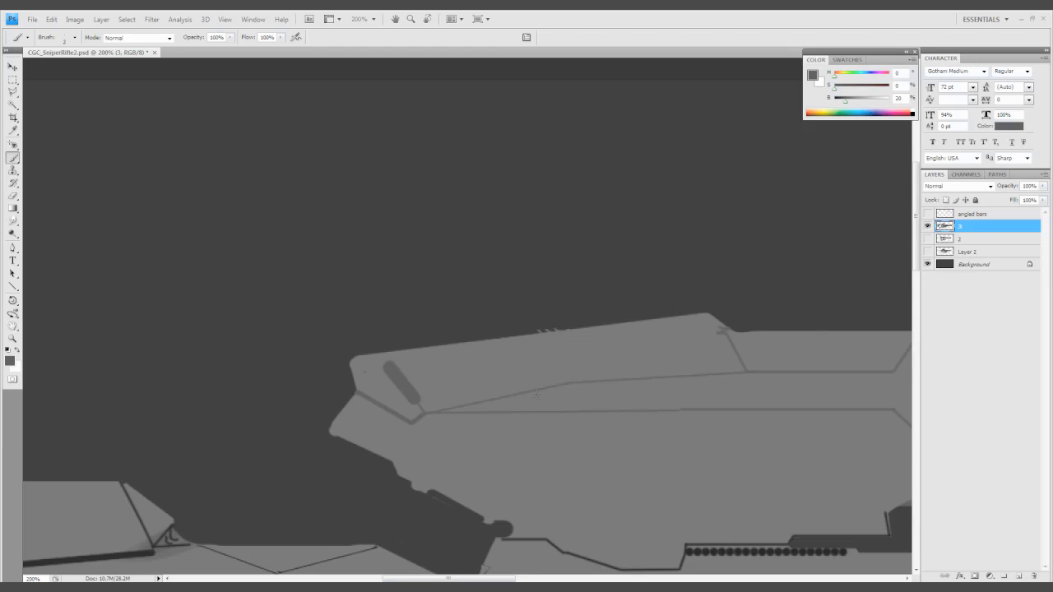
# Place two copies of the slanted slot beside the first as an even row of three and merge them into layer 3
pyautogui.press('v')
pyautogui.hotkey('ctrl', 'shift', 'alt', 'n')
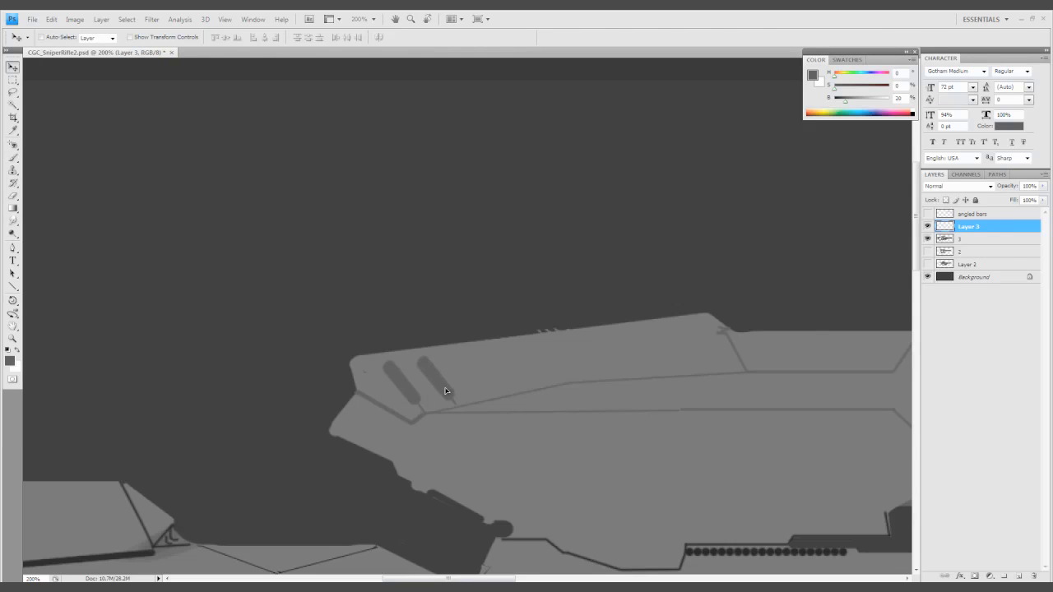
pyautogui.hotkey('ctrl', 'v')
pyautogui.moveTo(449, 384); pyautogui.dragTo(456, 440)
pyautogui.hotkey('ctrl', 'e')
pyautogui.hotkey('ctrl', 'e')
# Paint a grey line along the scope's upper edge and trace the seam below the slots with a thin near-black line
pyautogui.press('b')
pyautogui.scroll(-1, 456, 439)
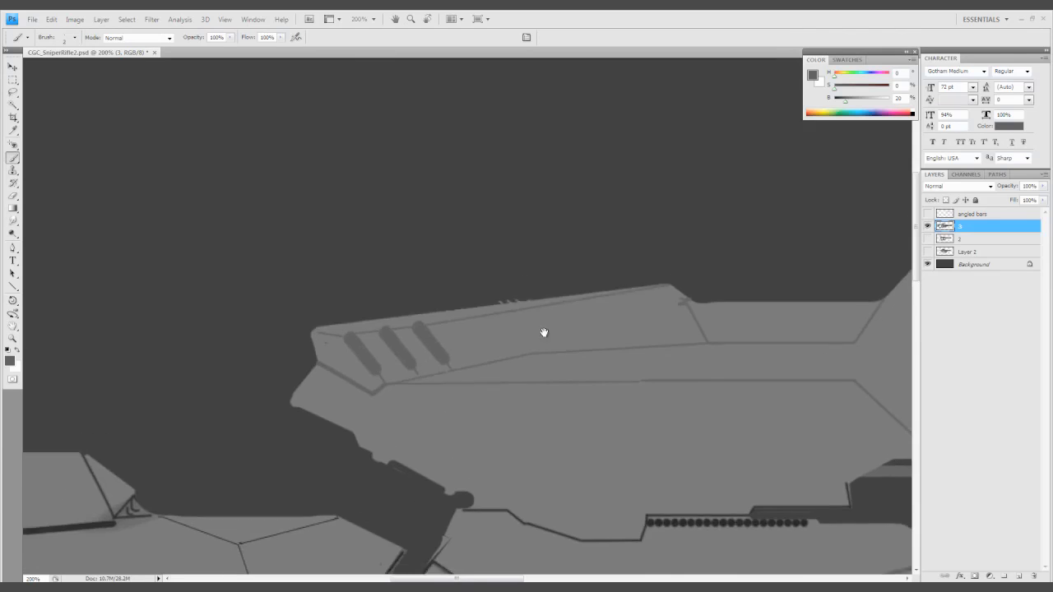
pyautogui.moveTo(543, 332); pyautogui.dragTo(297, 312)
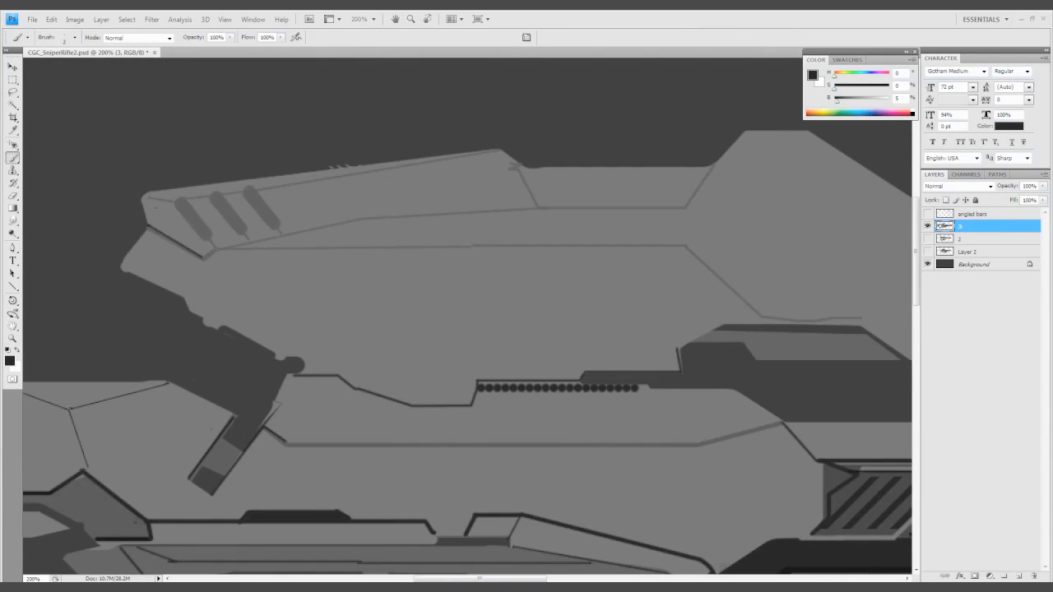
pyautogui.moveTo(439, 293)
pyautogui.mouseDown()
pyautogui.moveTo(529, 285)
pyautogui.moveTo(452, 322)
pyautogui.mouseUp()
pyautogui.press('m')
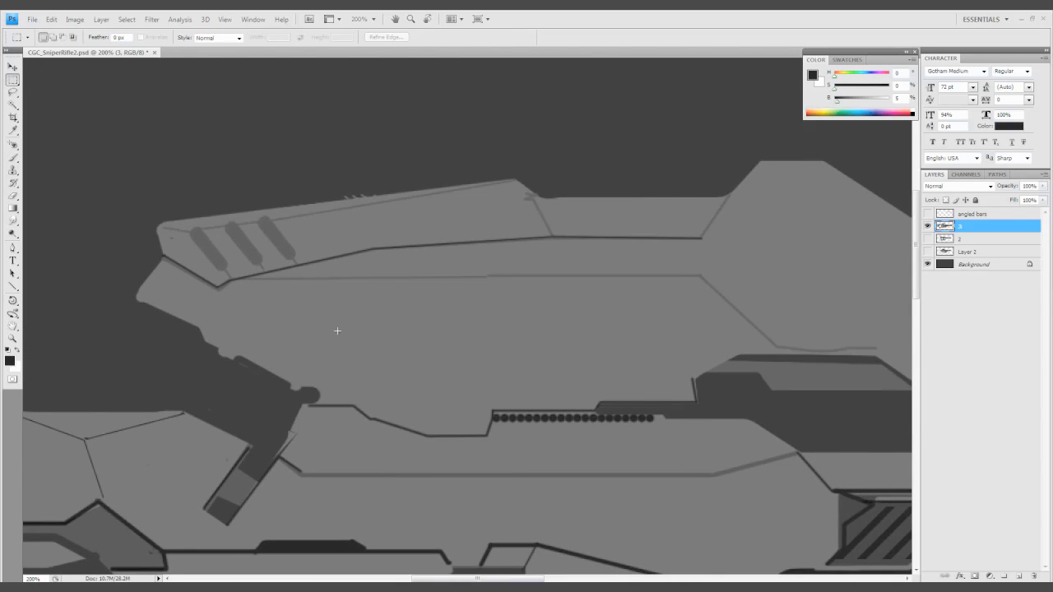
pyautogui.press('b')
pyautogui.scroll(1, 479, 450)
pyautogui.press(']')
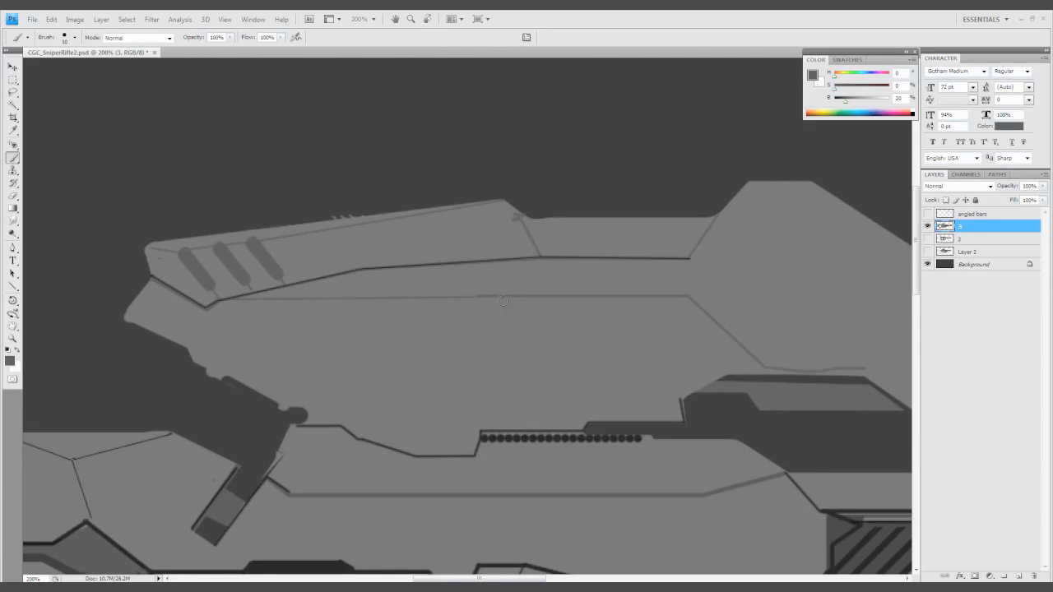
pyautogui.moveTo(506, 298); pyautogui.dragTo(505, 398)
pyautogui.hotkey('ctrl', 'z')
# On a new layer, paint a thick dark grey L-shaped band across the middle of the scope body
pyautogui.hotkey('ctrl', 'shift', 'n')
pyautogui.press('Return')
pyautogui.press(']')
pyautogui.press(']')
pyautogui.moveTo(517, 300)
pyautogui.mouseDown()
pyautogui.moveTo(508, 396)
pyautogui.moveTo(346, 375)
pyautogui.mouseUp()
pyautogui.hotkey('ctrl', 'z')
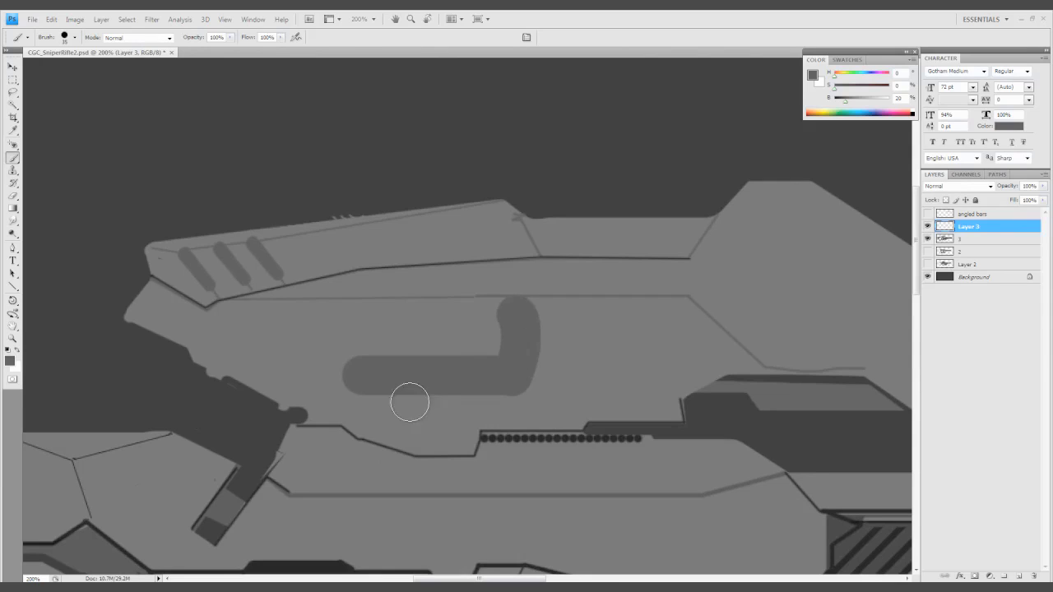
# Erase the L-shaped band down to a narrower channel with a diagonal gap and add a second curved band in front of it
pyautogui.press('e')
pyautogui.moveTo(510, 329)
pyautogui.mouseDown()
pyautogui.moveTo(388, 353)
pyautogui.moveTo(352, 392)
pyautogui.mouseUp()
pyautogui.moveTo(499, 306)
pyautogui.mouseDown()
pyautogui.moveTo(500, 336)
pyautogui.moveTo(508, 300)
pyautogui.moveTo(528, 395)
pyautogui.moveTo(357, 389)
pyautogui.mouseUp()
pyautogui.press('b')
pyautogui.press('e')
pyautogui.moveTo(565, 312)
pyautogui.mouseDown()
pyautogui.moveTo(515, 423)
pyautogui.moveTo(505, 411)
pyautogui.moveTo(553, 299)
pyautogui.moveTo(543, 315)
pyautogui.moveTo(556, 383)
pyautogui.mouseUp()
pyautogui.scroll(2, 604, 320)
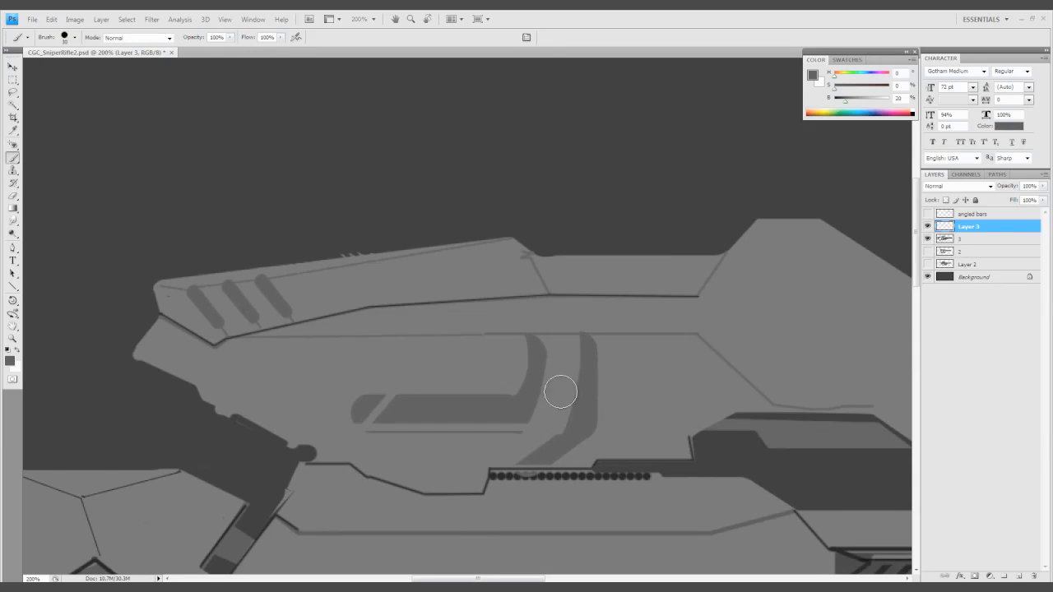
# Trim the inner edges of both curved bands and repaint their outer sides to give them an even width
pyautogui.moveTo(354, 398); pyautogui.dragTo(539, 348)
pyautogui.moveTo(561, 418); pyautogui.dragTo(583, 339)
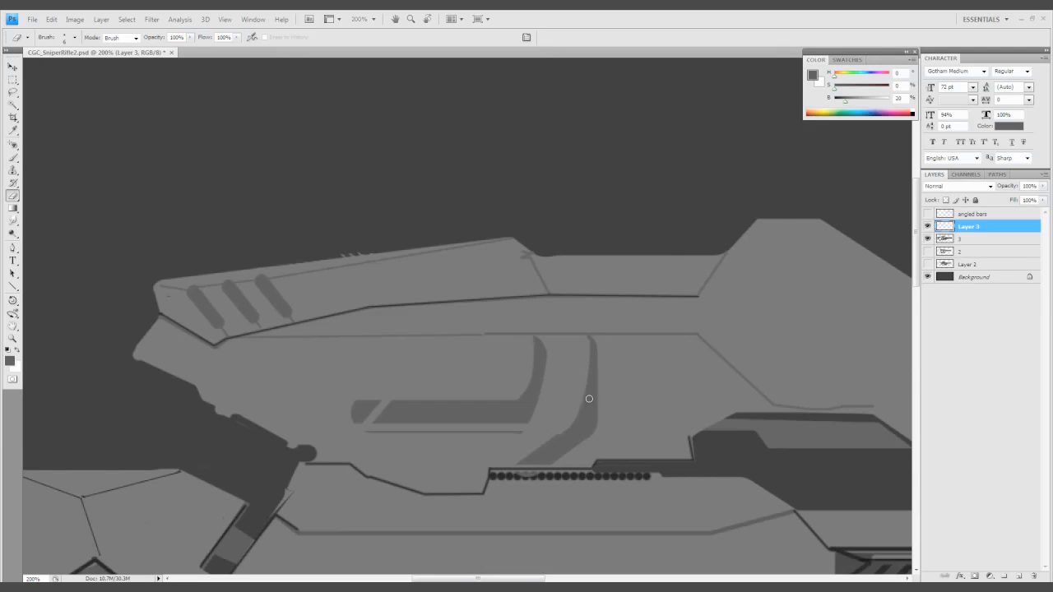
pyautogui.press('b')
pyautogui.moveTo(607, 415)
pyautogui.mouseDown()
pyautogui.moveTo(600, 356)
pyautogui.moveTo(533, 411)
pyautogui.mouseUp()
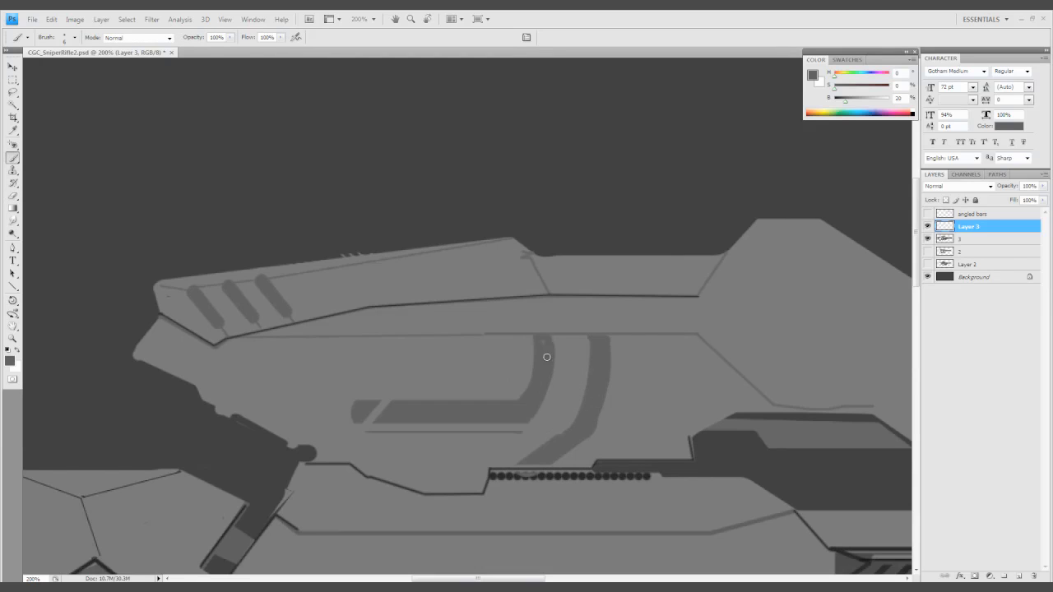
pyautogui.press('e')
# Outline the rear edges of the two bands in near-black and extend the outline to the scope's rear and lower body
pyautogui.press('b')
pyautogui.keyDown('alt'); pyautogui.click(648, 473); pyautogui.keyUp('alt')
pyautogui.moveTo(517, 400); pyautogui.dragTo(389, 401)
pyautogui.moveTo(594, 336)
pyautogui.mouseDown()
pyautogui.moveTo(576, 430)
pyautogui.moveTo(522, 461)
pyautogui.mouseUp()
pyautogui.press('z')
pyautogui.keyDown('alt'); pyautogui.click(560, 425); pyautogui.keyUp('alt')
pyautogui.click(521, 392)
pyautogui.press('b')
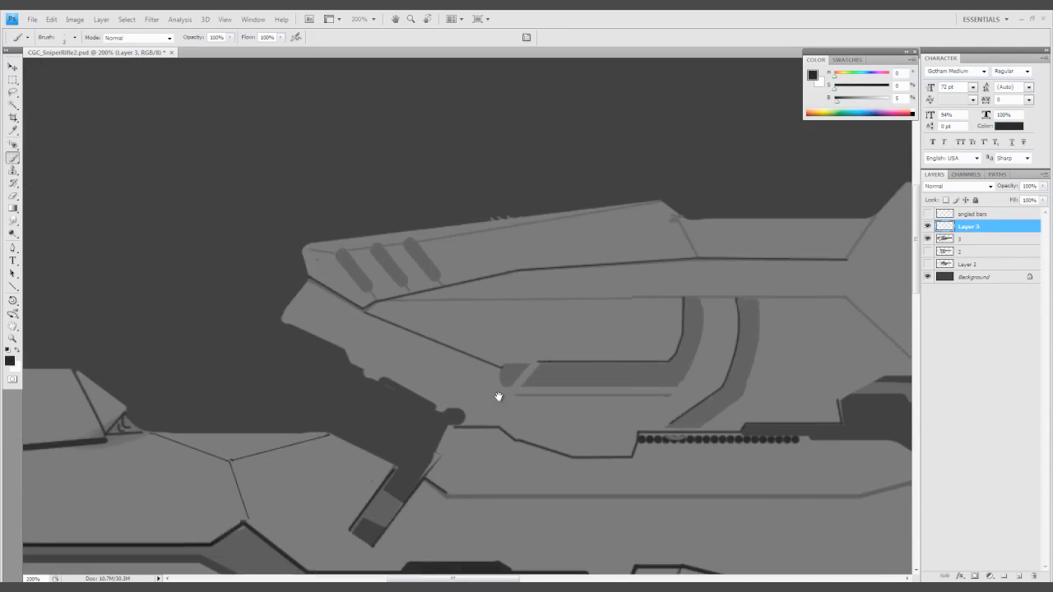
# Outline the scope's lower rear section and underside strip as a selection, merge Layer 3 down and darken the selection with Hue/Saturation
pyautogui.press('l')
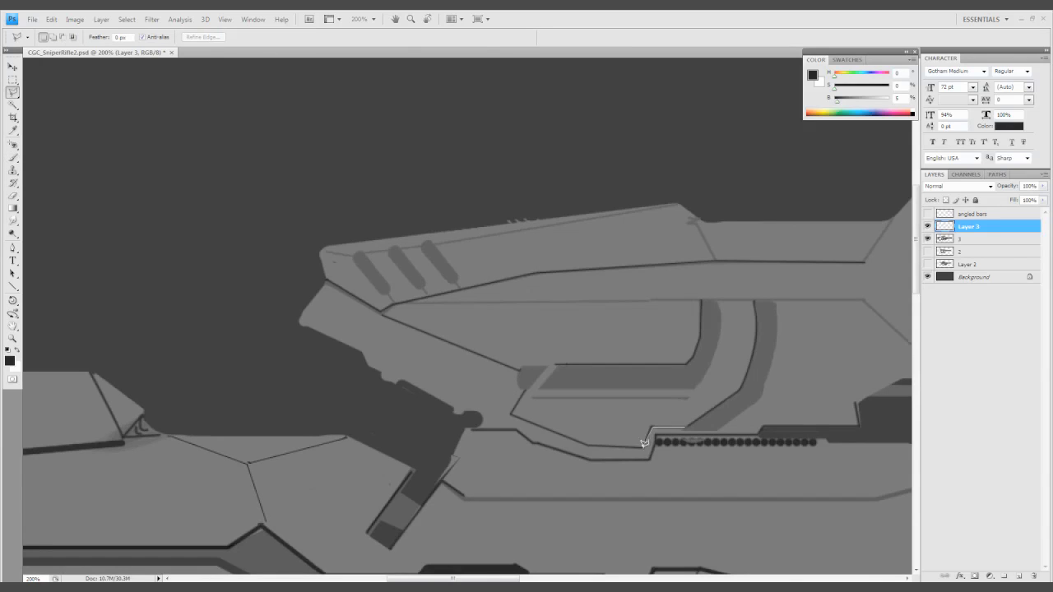
pyautogui.click(526, 388)
pyautogui.click(521, 371)
pyautogui.click(325, 282)
pyautogui.click(292, 307)
pyautogui.click(286, 326)
pyautogui.click(431, 417)
pyautogui.click(473, 427)
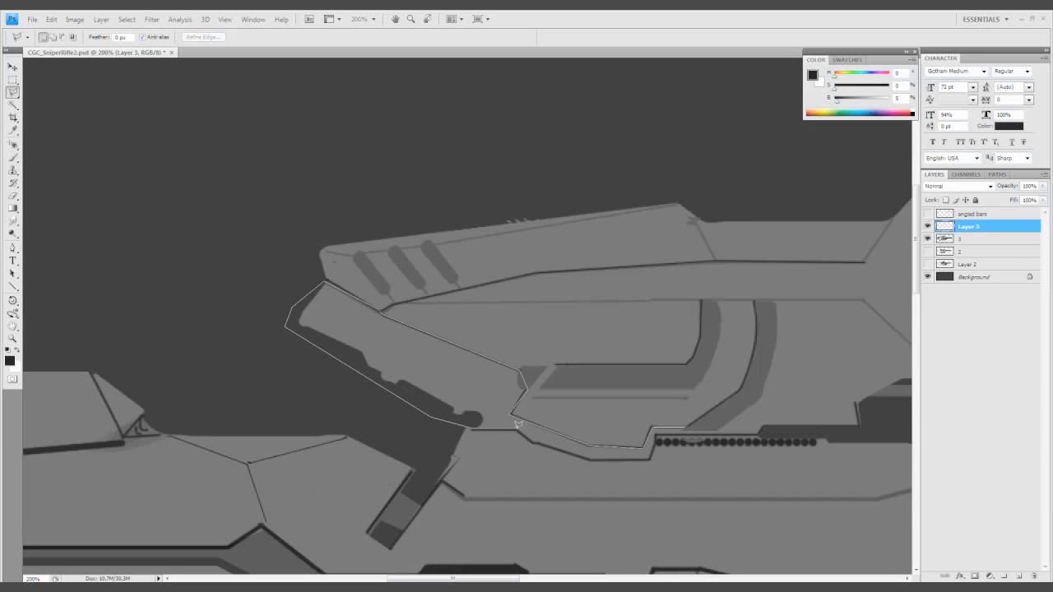
pyautogui.click(684, 428)
pyautogui.hotkey('ctrl', 'u')
pyautogui.press('Escape')
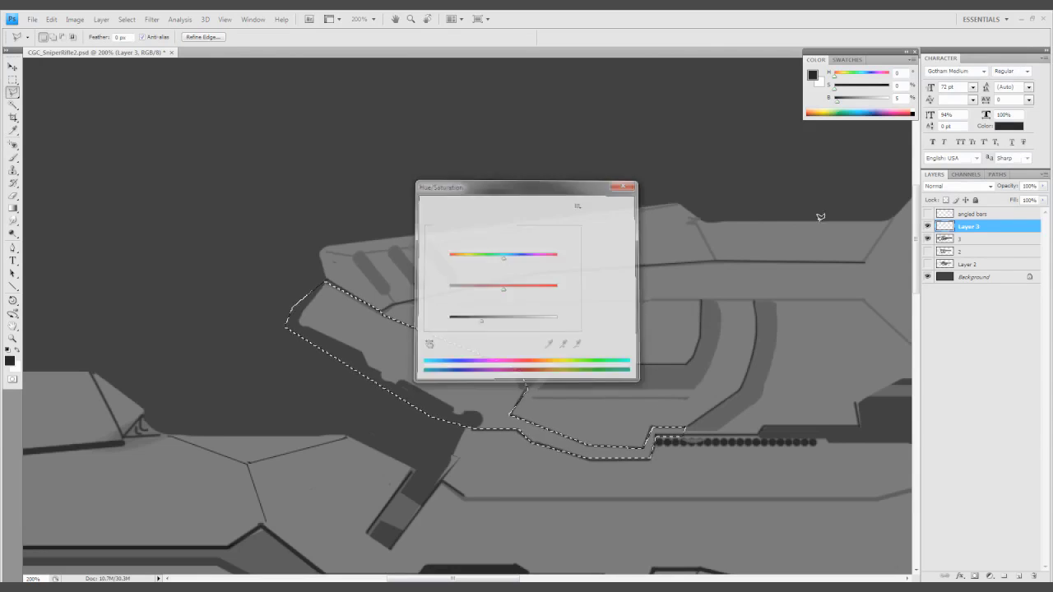
pyautogui.hotkey('ctrl', 'e')
pyautogui.hotkey('ctrl', 'u')
pyautogui.moveTo(501, 318)
pyautogui.mouseDown()
pyautogui.moveTo(474, 326)
pyautogui.moveTo(486, 342)
pyautogui.mouseUp()
pyautogui.press('Return')
pyautogui.hotkey('ctrl', 'd')
pyautogui.press('b')
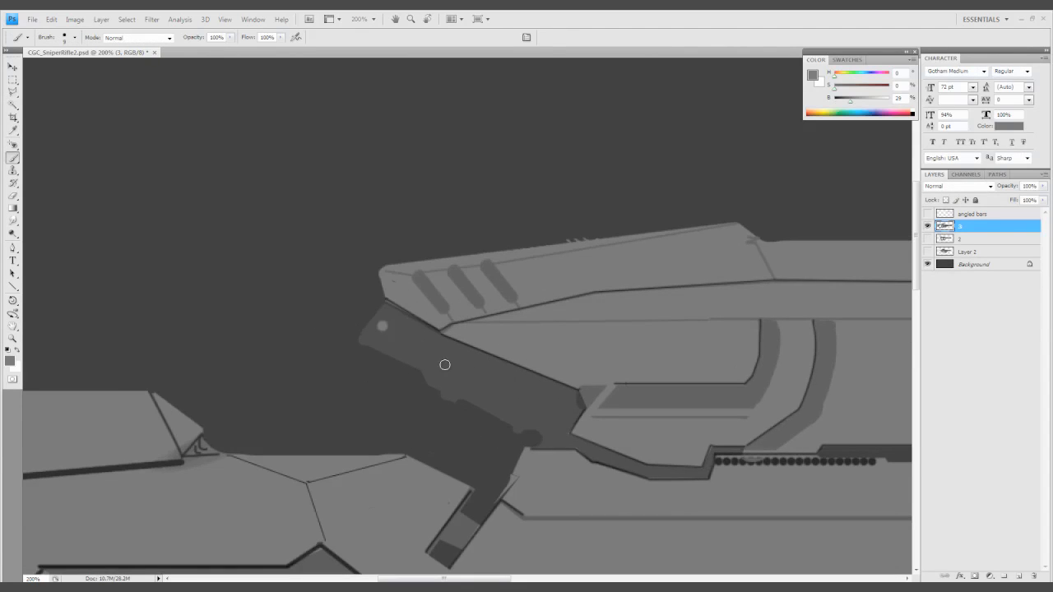
# Paint a light grey rounded bar, a thin parallel line and a long angular panel on the scope's dark rear section
pyautogui.keyDown('shift'); pyautogui.click(445, 364); pyautogui.keyUp('shift')
pyautogui.moveTo(502, 392); pyautogui.dragTo(473, 376)
pyautogui.press('l')
pyautogui.click(442, 358)
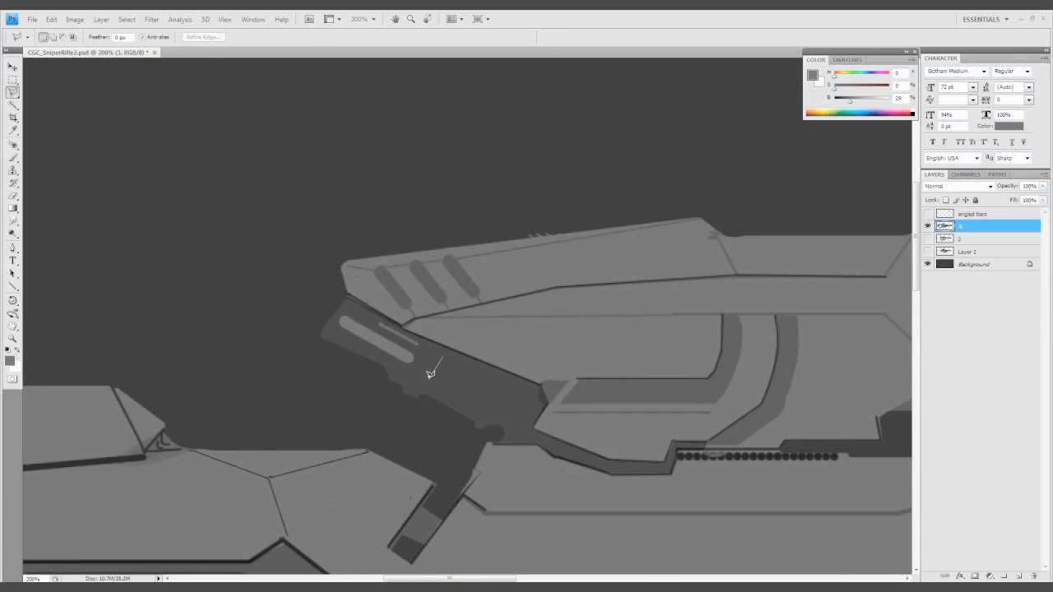
pyautogui.doubleClick(468, 369)
pyautogui.press('b')
pyautogui.moveTo(501, 388)
pyautogui.mouseDown()
pyautogui.moveTo(441, 364)
pyautogui.moveTo(371, 386)
pyautogui.mouseUp()
# Paint near-black outlines and small details around the light panel and lower edge of the scope's rear section
pyautogui.keyDown('alt'); pyautogui.click(667, 477); pyautogui.keyUp('alt')
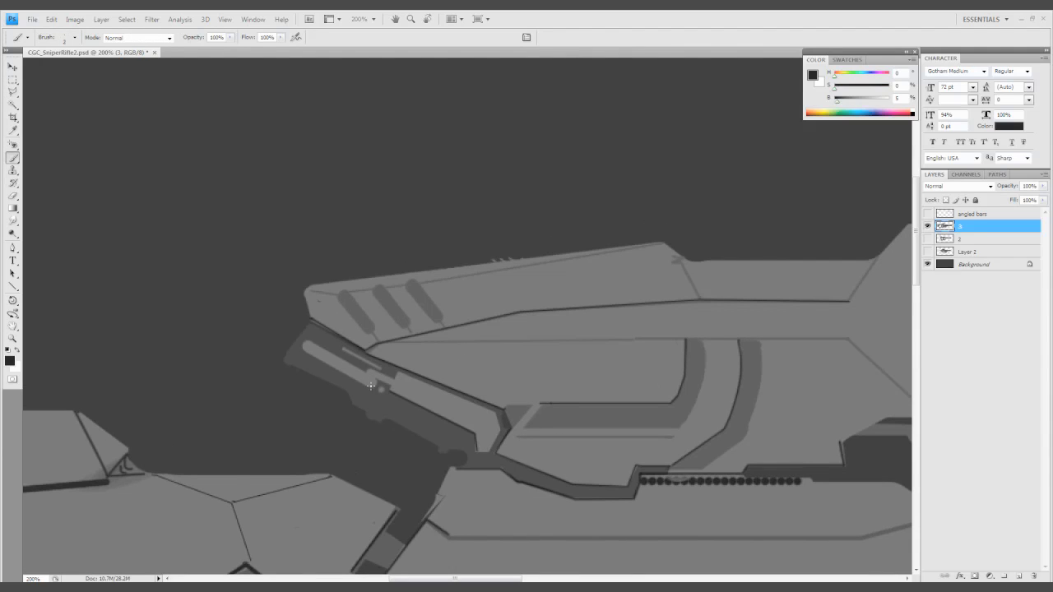
pyautogui.moveTo(455, 446)
pyautogui.mouseDown()
pyautogui.moveTo(398, 402)
pyautogui.moveTo(419, 425)
pyautogui.moveTo(404, 306)
pyautogui.moveTo(347, 310)
pyautogui.moveTo(340, 349)
pyautogui.mouseUp()
pyautogui.moveTo(336, 283); pyautogui.dragTo(395, 333)
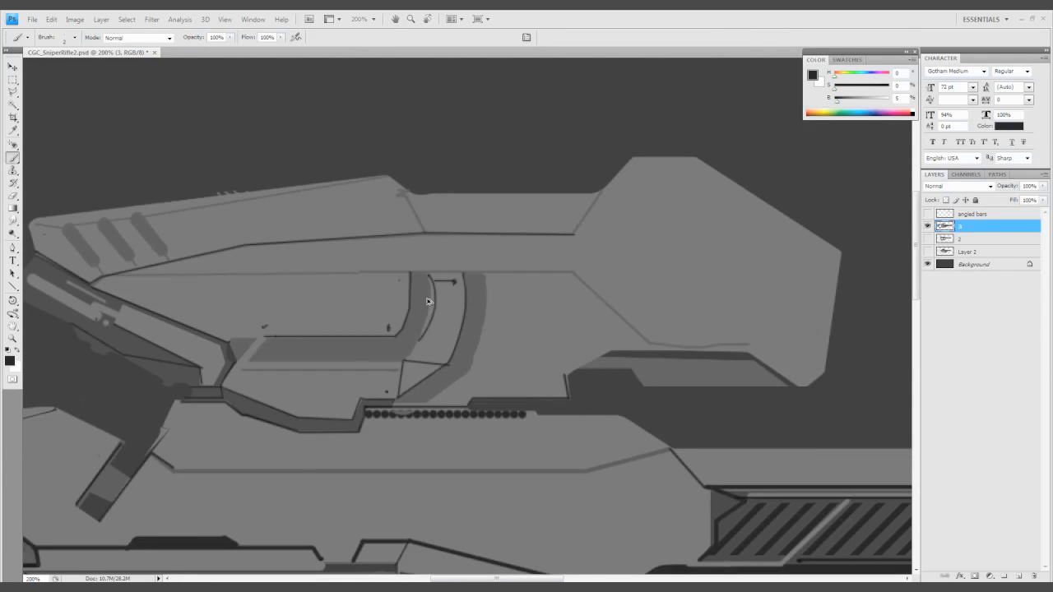
# Outline the curved bands in near-black and draw a row of oval holes down the front band
pyautogui.moveTo(429, 274)
pyautogui.mouseDown()
pyautogui.moveTo(415, 360)
pyautogui.moveTo(381, 382)
pyautogui.mouseUp()
pyautogui.moveTo(477, 293)
pyautogui.mouseDown()
pyautogui.moveTo(454, 394)
pyautogui.moveTo(411, 424)
pyautogui.mouseUp()
pyautogui.moveTo(458, 295)
pyautogui.mouseDown()
pyautogui.moveTo(411, 303)
pyautogui.moveTo(401, 334)
pyautogui.mouseUp()
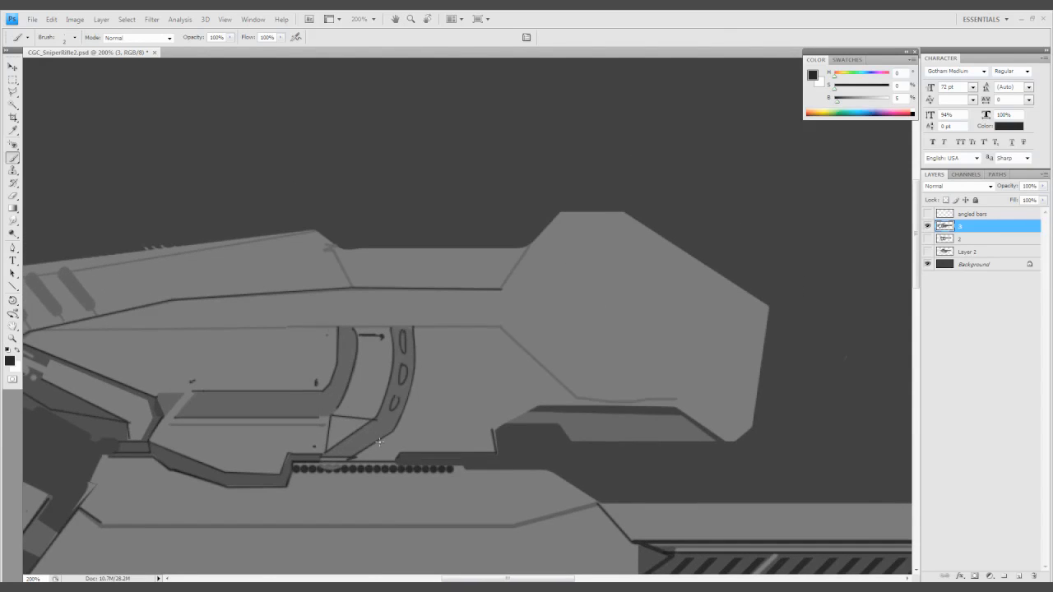
# Select a narrow slanted recess on the front of the scope and shade it from near-black into the body grey
pyautogui.press('l')
pyautogui.moveTo(390, 442)
pyautogui.mouseDown()
pyautogui.moveTo(466, 422)
pyautogui.moveTo(437, 299)
pyautogui.mouseUp()
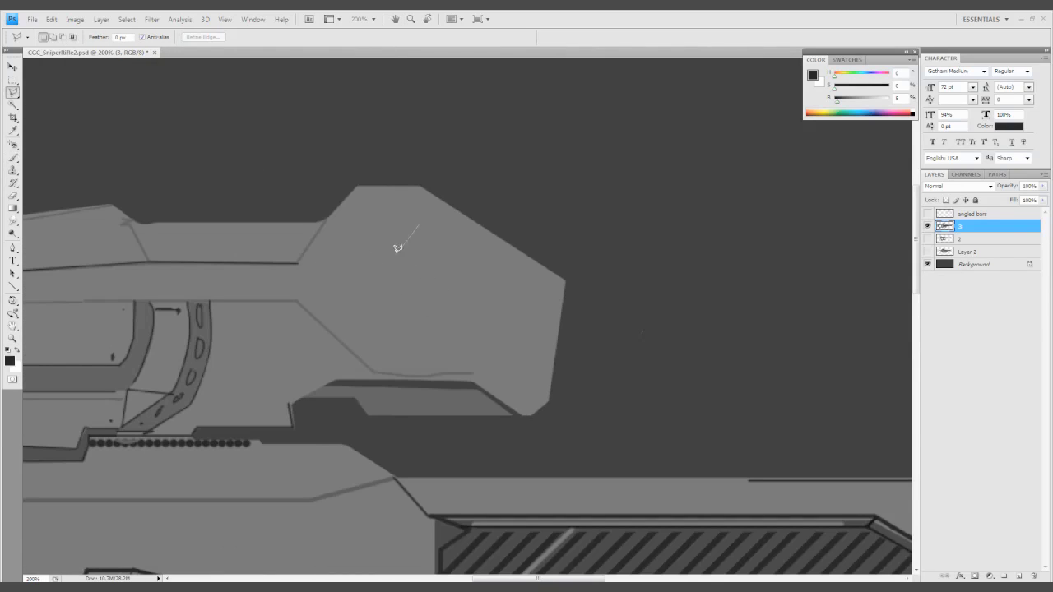
pyautogui.click(398, 248)
pyautogui.click(448, 359)
pyautogui.click(475, 368)
pyautogui.click(420, 227)
pyautogui.press('b')
pyautogui.moveTo(486, 435)
pyautogui.mouseDown()
pyautogui.moveTo(411, 247)
pyautogui.moveTo(451, 362)
pyautogui.mouseUp()
pyautogui.hotkey('ctrl', 'd')
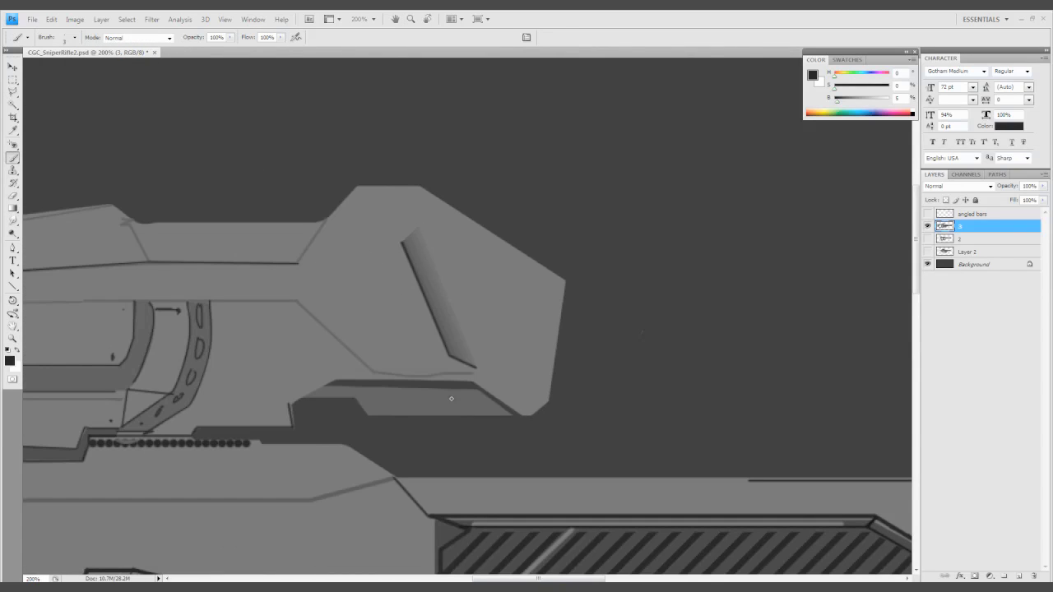
# Close the slanted recess's upper edge and draw thin near-black panel lines on the scope's raised top and inside its front edge
pyautogui.keyDown('alt'); pyautogui.click(416, 243); pyautogui.keyUp('alt')
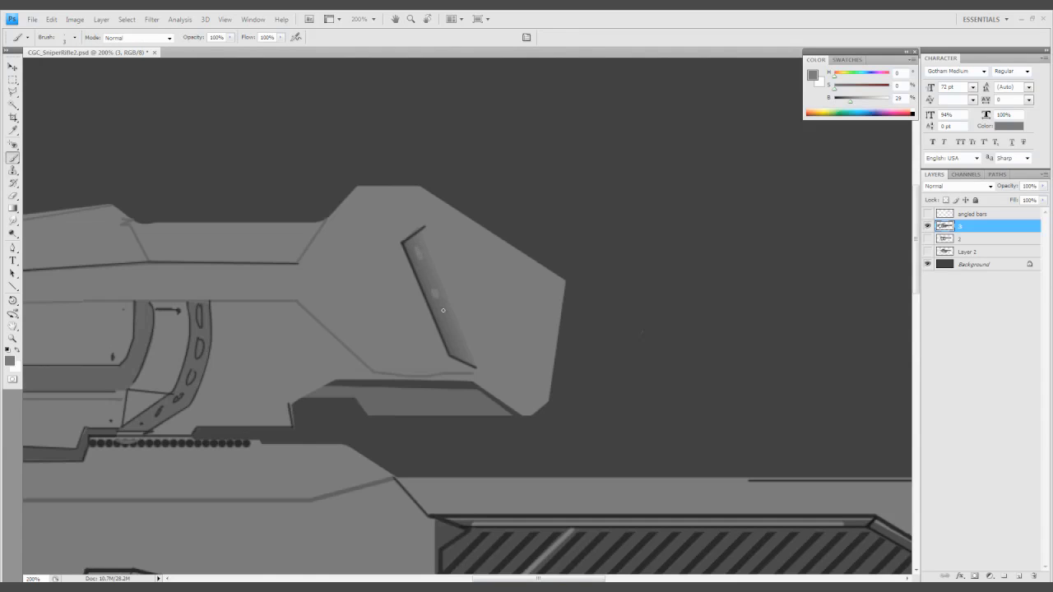
pyautogui.moveTo(417, 247); pyautogui.dragTo(436, 296)
pyautogui.moveTo(424, 226); pyautogui.dragTo(470, 293)
pyautogui.keyDown('alt'); pyautogui.click(470, 293); pyautogui.keyUp('alt')
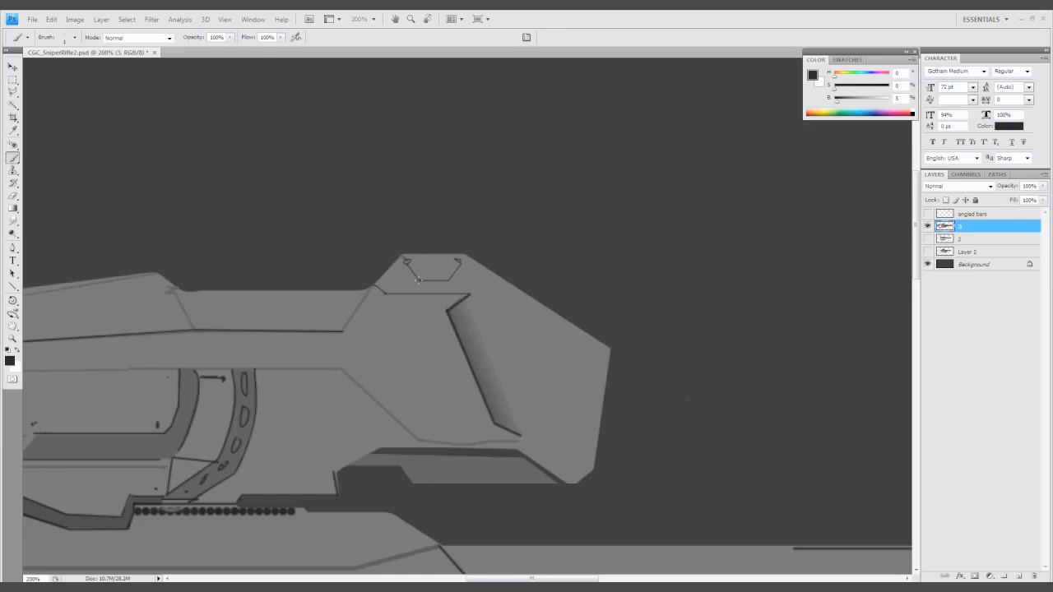
pyautogui.hscroll(2, 418, 280)
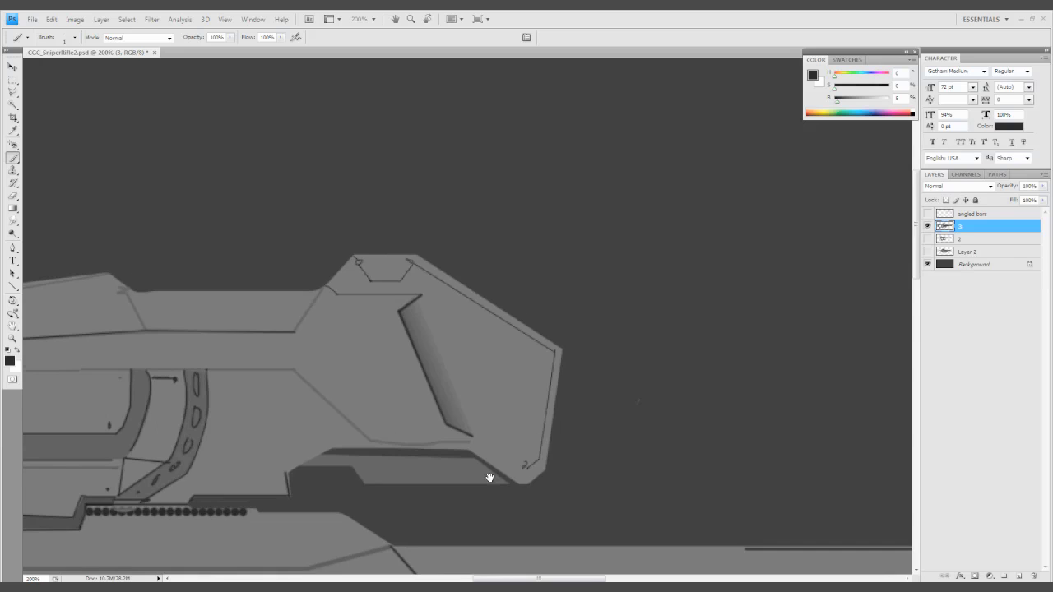
pyautogui.moveTo(489, 477); pyautogui.dragTo(557, 447)
# Paint three slanted near-black bars above the rear end of the dark barrel channel and trim their upper ends flat
pyautogui.press('z')
pyautogui.keyDown('alt'); pyautogui.click(486, 392); pyautogui.keyUp('alt')
pyautogui.moveTo(486, 393); pyautogui.dragTo(160, 278)
pyautogui.keyDown('alt'); pyautogui.click(510, 366); pyautogui.keyUp('alt')
pyautogui.click(509, 367)
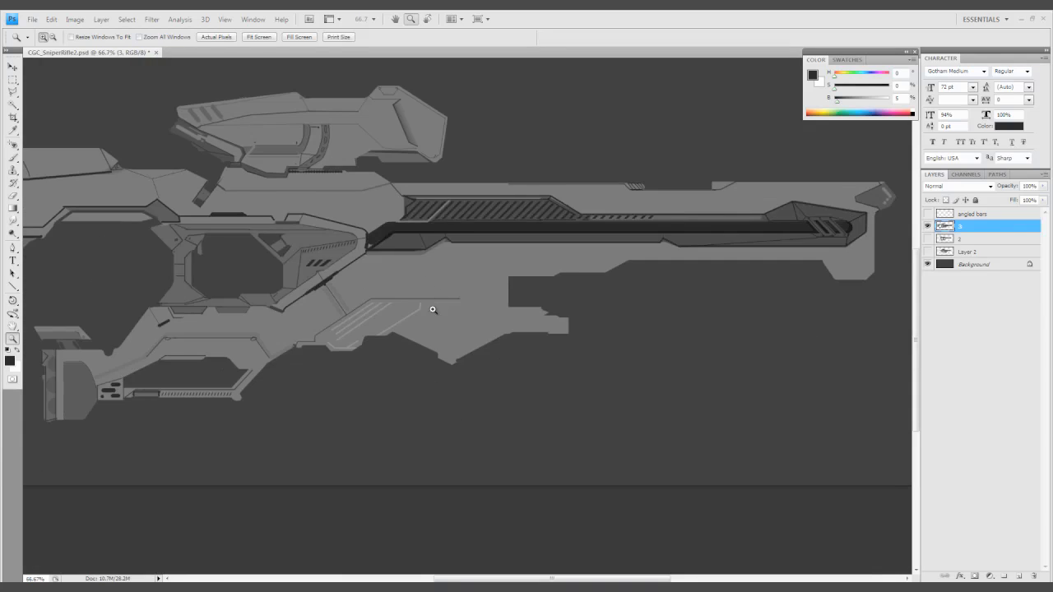
pyautogui.click(398, 232)
pyautogui.click(451, 320)
pyautogui.moveTo(451, 319); pyautogui.dragTo(544, 428)
pyautogui.press('b')
pyautogui.moveTo(498, 354)
pyautogui.mouseDown()
pyautogui.moveTo(544, 408)
pyautogui.moveTo(524, 344)
pyautogui.mouseUp()
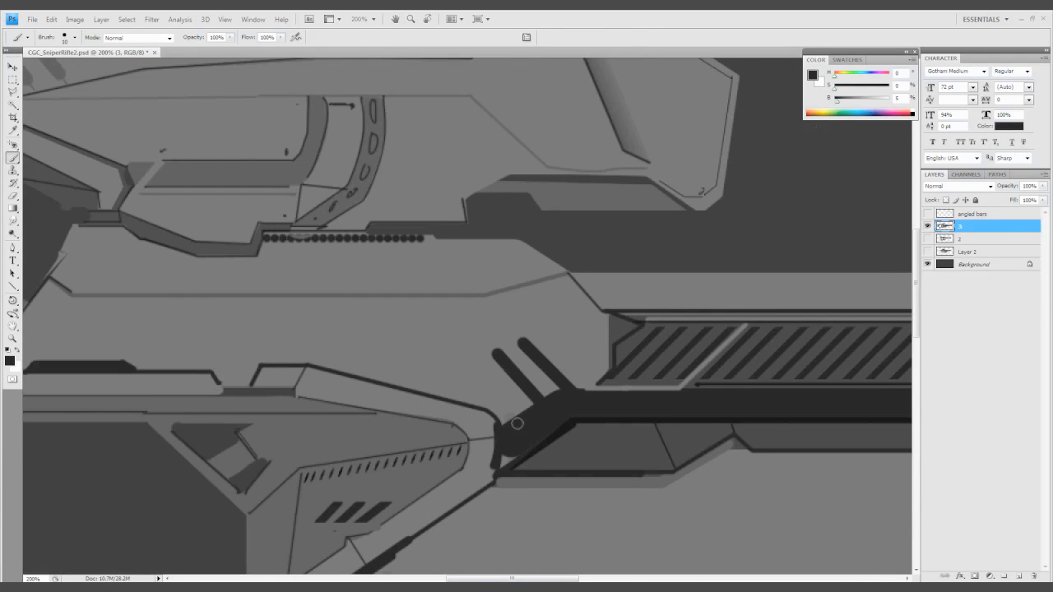
pyautogui.moveTo(466, 361)
pyautogui.mouseDown()
pyautogui.moveTo(506, 429)
pyautogui.moveTo(549, 357)
pyautogui.moveTo(550, 393)
pyautogui.mouseUp()
pyautogui.keyDown('alt'); pyautogui.click(464, 333); pyautogui.keyUp('alt')
pyautogui.keyDown('alt'); pyautogui.click(556, 412); pyautogui.keyUp('alt')
pyautogui.moveTo(546, 406); pyautogui.dragTo(579, 346)
pyautogui.hotkey('ctrl', 'z')
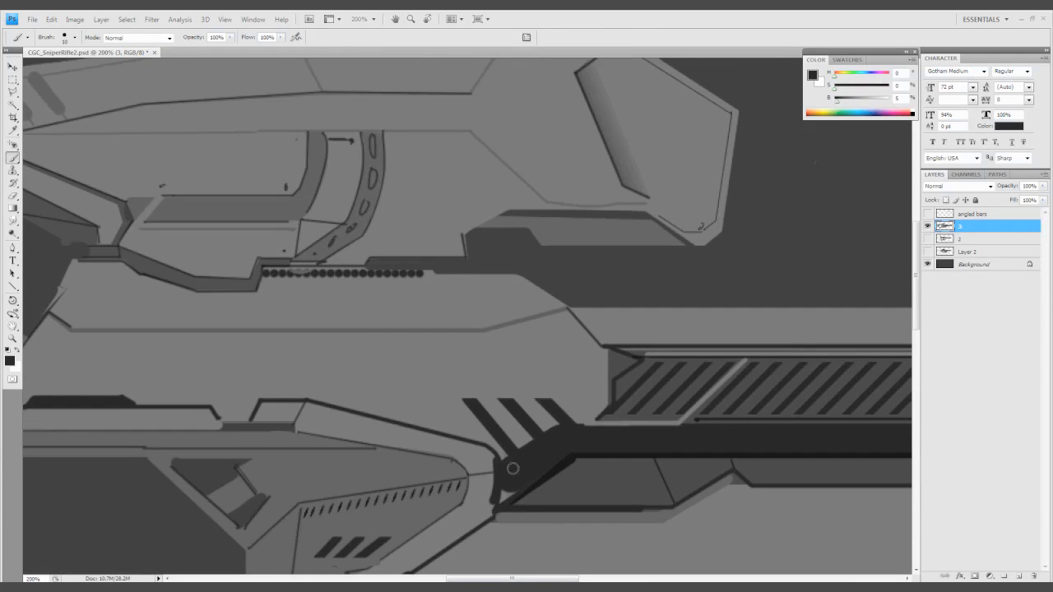
pyautogui.moveTo(512, 468); pyautogui.dragTo(539, 468)
# Draw two straight dark grey seams at the muzzle end, one above the barrel recess and one across the lower block
pyautogui.moveTo(780, 393); pyautogui.dragTo(546, 384)
pyautogui.press('z')
pyautogui.keyDown('alt'); pyautogui.click(546, 383); pyautogui.keyUp('alt')
pyautogui.click(700, 329)
pyautogui.press('b')
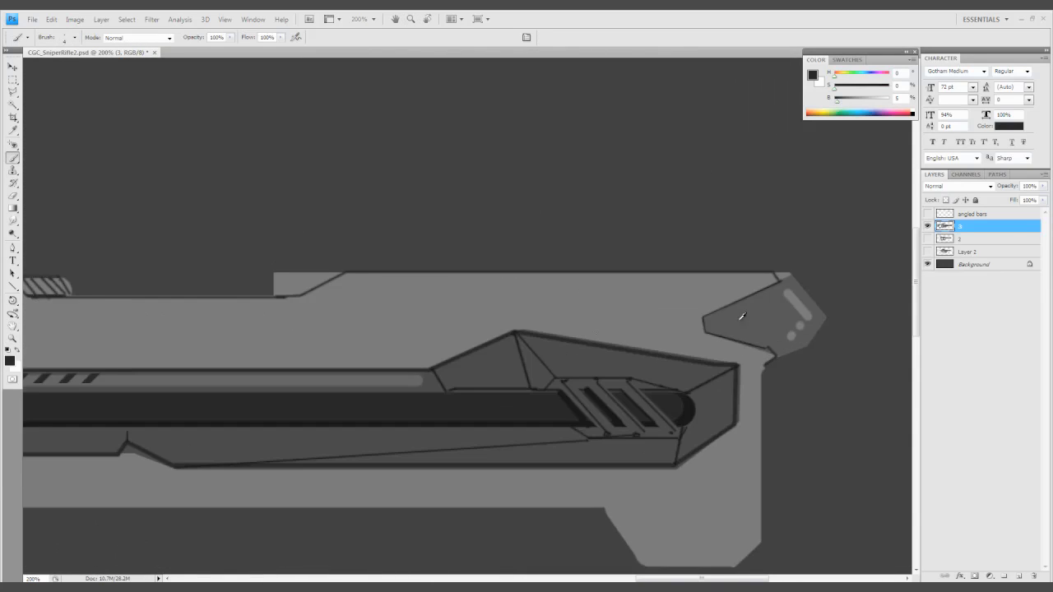
pyautogui.keyDown('alt'); pyautogui.click(742, 316); pyautogui.keyUp('alt')
pyautogui.click(538, 306)
pyautogui.keyDown('shift'); pyautogui.click(745, 344); pyautogui.keyUp('shift')
pyautogui.click(757, 435)
pyautogui.keyDown('shift'); pyautogui.click(617, 539); pyautogui.keyUp('shift')
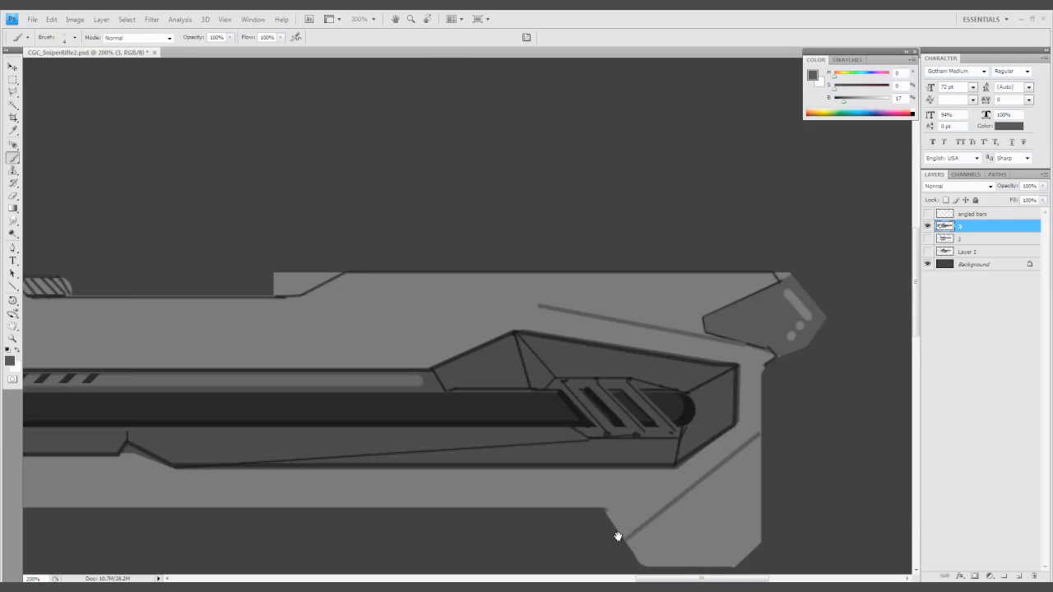
# Reshape the underside behind the muzzle block into a small tab, then line the tab and both muzzle seams in near-black
pyautogui.moveTo(617, 538); pyautogui.dragTo(635, 430)
pyautogui.press('e')
pyautogui.press('b')
pyautogui.keyDown('alt'); pyautogui.click(663, 393); pyautogui.keyUp('alt')
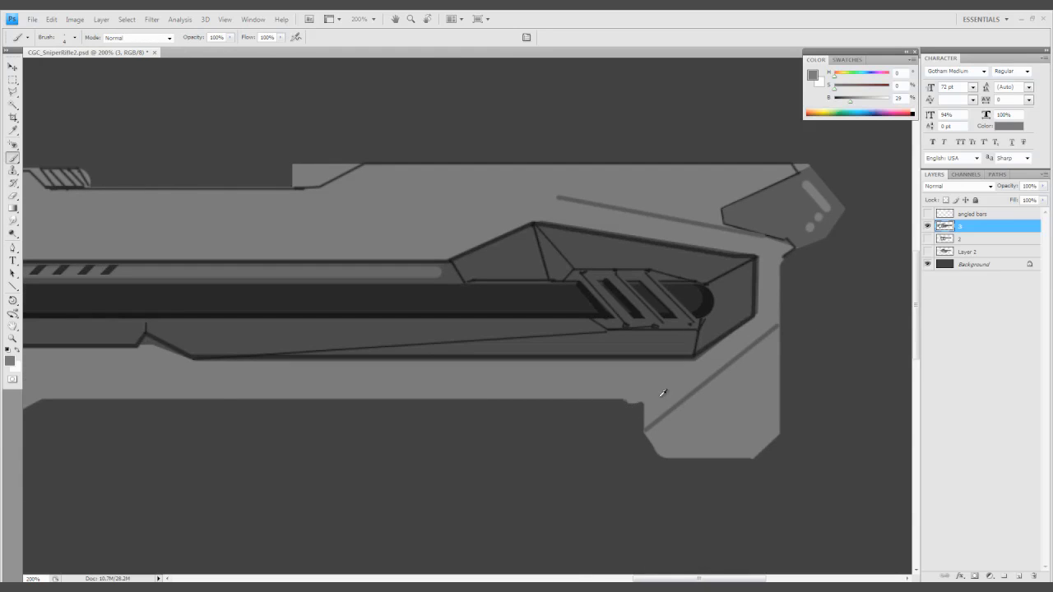
pyautogui.keyDown('alt'); pyautogui.click(616, 401); pyautogui.keyUp('alt')
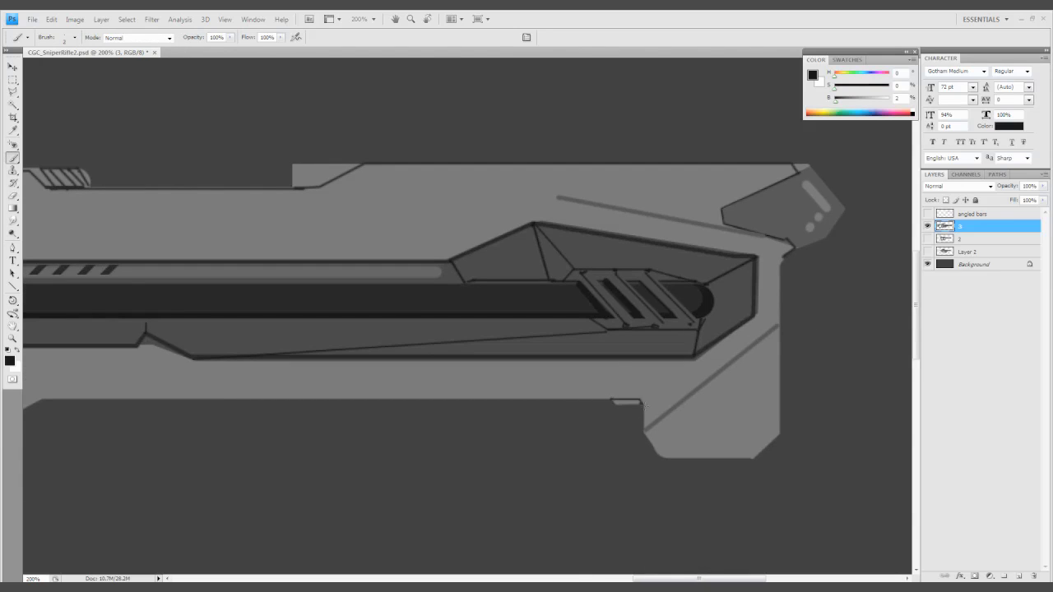
pyautogui.moveTo(561, 178)
pyautogui.mouseDown()
pyautogui.moveTo(560, 213)
pyautogui.moveTo(630, 265)
pyautogui.mouseUp()
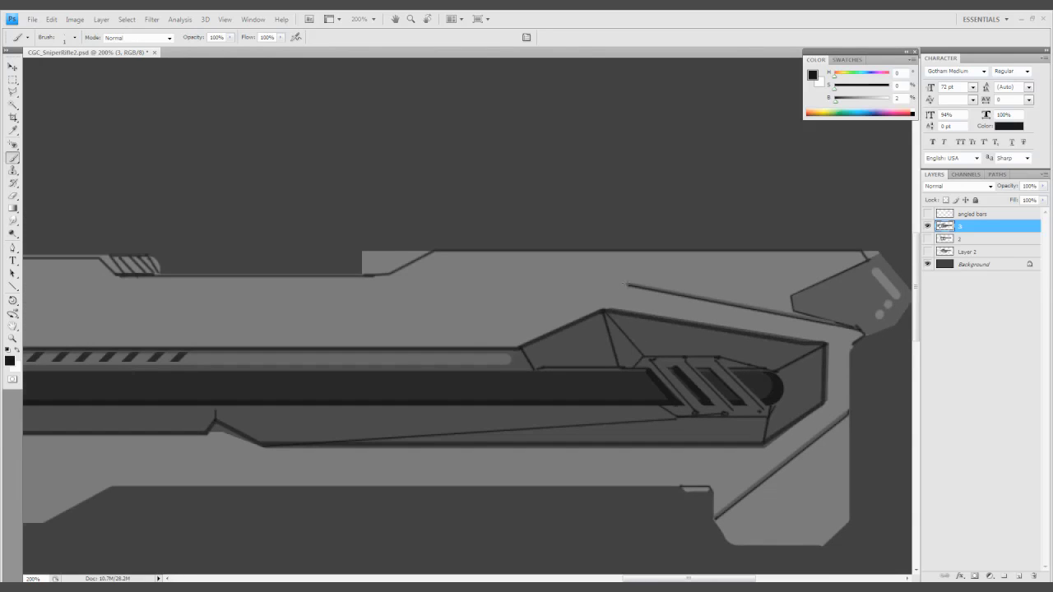
# Select the lower muzzle block below its diagonal seam and darken it to a deeper grey with Hue/Saturation
pyautogui.press('z')
pyautogui.keyDown('alt'); pyautogui.click(395, 284); pyautogui.keyUp('alt')
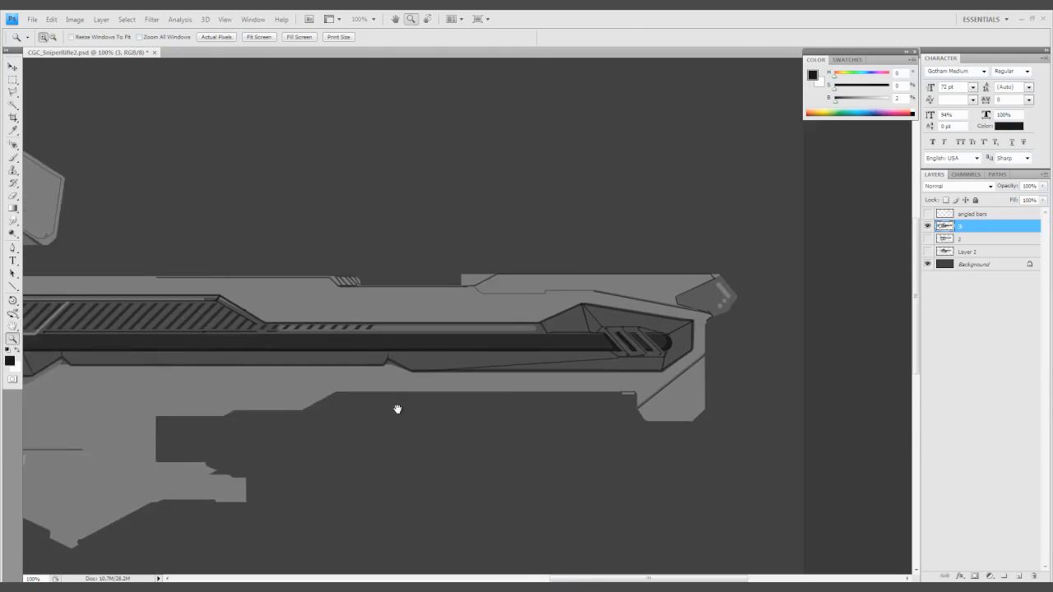
pyautogui.moveTo(397, 409); pyautogui.dragTo(308, 400)
pyautogui.press('l')
pyautogui.click(626, 342)
pyautogui.click(539, 405)
pyautogui.click(542, 433)
pyautogui.click(618, 433)
pyautogui.click(646, 386)
pyautogui.click(626, 341)
pyautogui.hotkey('ctrl', 'u')
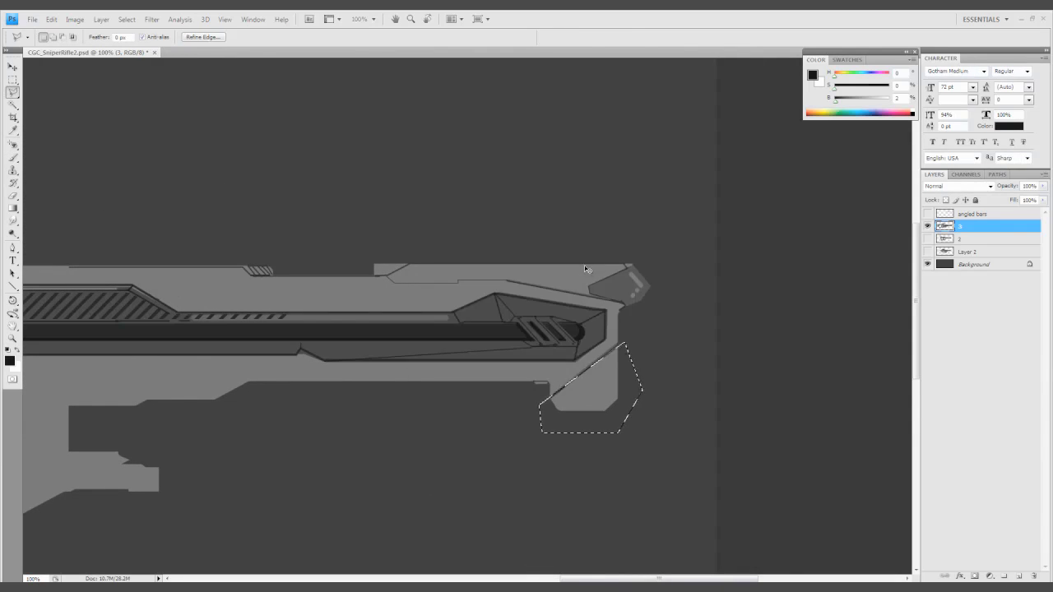
pyautogui.hotkey('ctrl', 'u')
pyautogui.moveTo(504, 320); pyautogui.dragTo(489, 324)
pyautogui.press('Return')
pyautogui.hotkey('ctrl', 'd')
# Paint a thick near-black horizontal line with a wider rounded bar at its middle across the lower body beneath the barrel channel
pyautogui.moveTo(494, 386); pyautogui.dragTo(598, 388)
pyautogui.moveTo(176, 497); pyautogui.dragTo(584, 427)
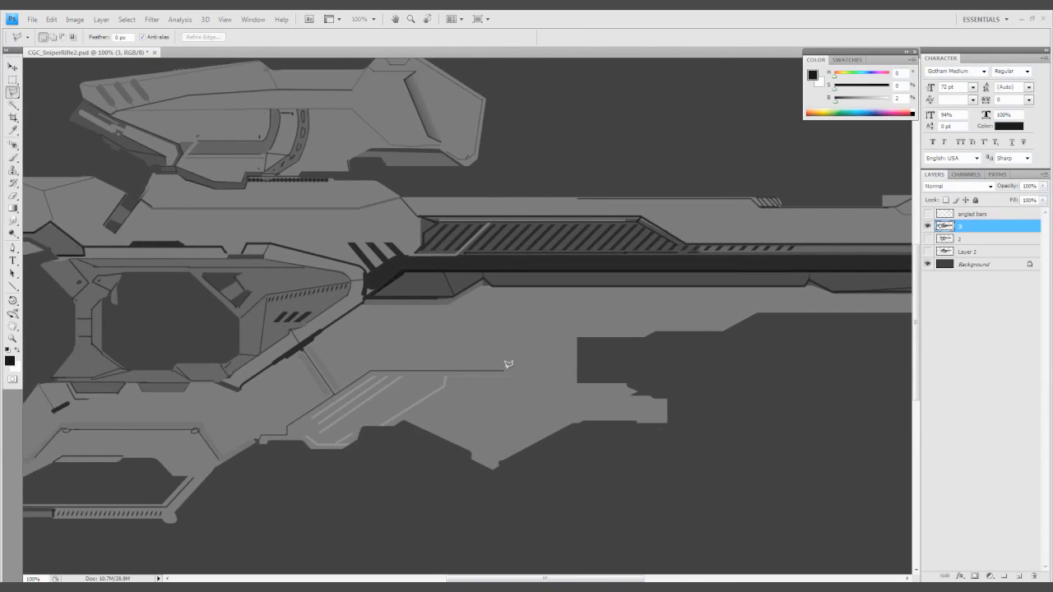
pyautogui.moveTo(460, 374); pyautogui.dragTo(529, 397)
pyautogui.press('z')
pyautogui.click(529, 397)
pyautogui.press('b')
pyautogui.keyDown('alt'); pyautogui.click(494, 307); pyautogui.keyUp('alt')
pyautogui.moveTo(457, 262); pyautogui.dragTo(494, 395)
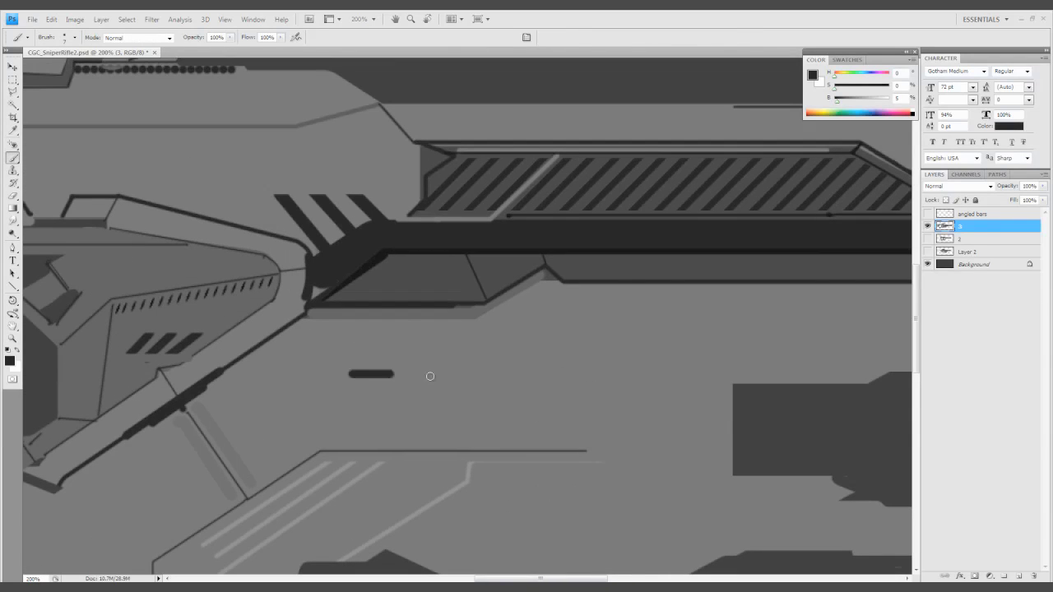
pyautogui.keyDown('shift'); pyautogui.click(587, 374); pyautogui.keyUp('shift')
pyautogui.press(']')
pyautogui.press(']')
pyautogui.press(']')
pyautogui.press(']')
pyautogui.press(']')
pyautogui.moveTo(592, 375); pyautogui.dragTo(864, 375)
pyautogui.press('[')
pyautogui.press('[')
pyautogui.press('[')
pyautogui.press('[')
pyautogui.press('[')
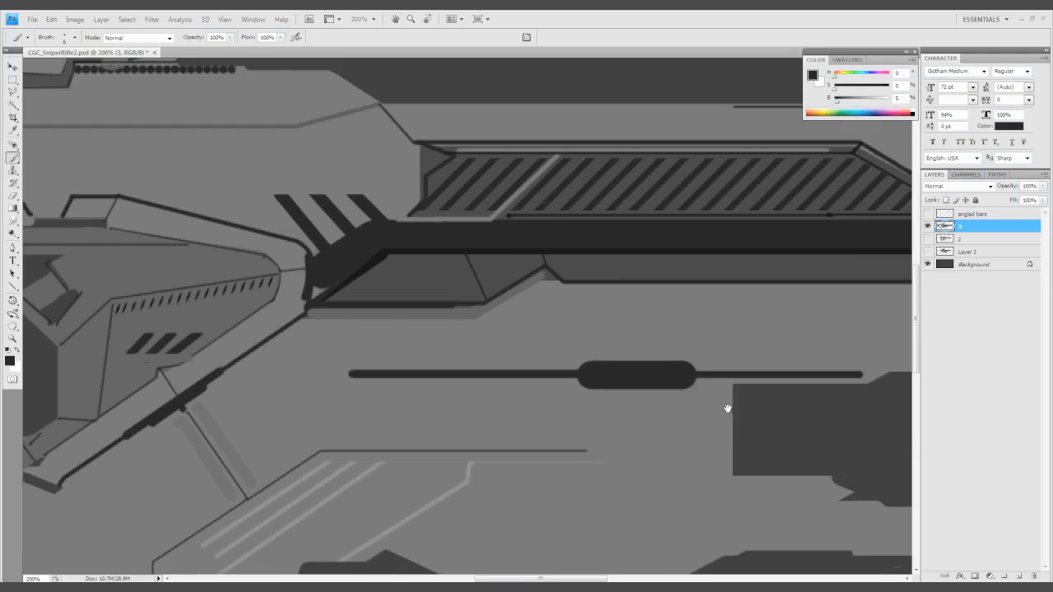
# Add thin near-black diagonals at both ends of the thick line and continue it along the stepped underside edge
pyautogui.scroll(-2, 370, 310)
pyautogui.hscroll(10, 325, 377)
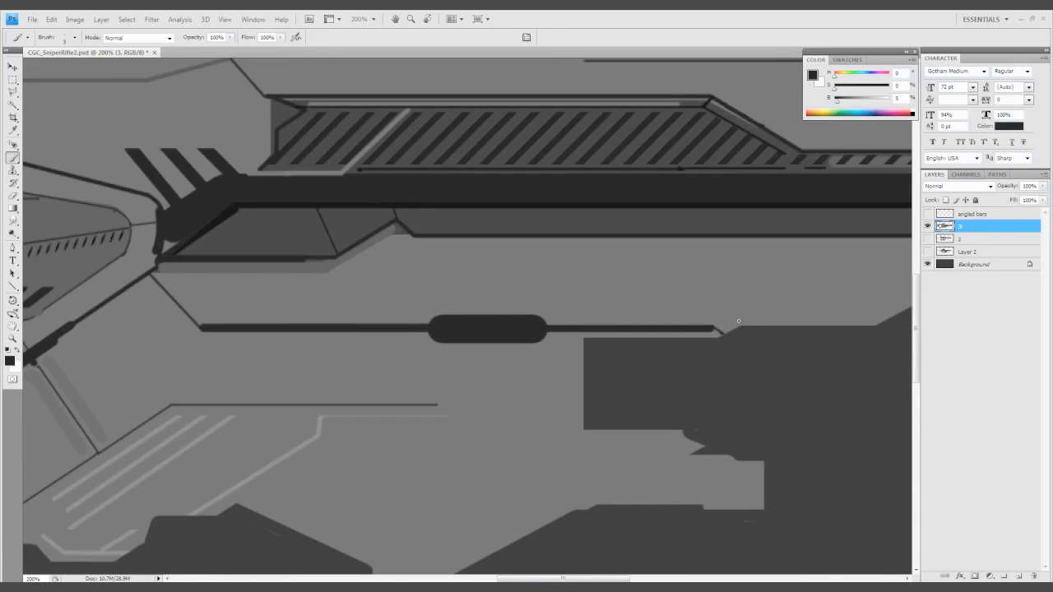
pyautogui.scroll(2, 717, 387)
pyautogui.hotkey('ctrl', '-')
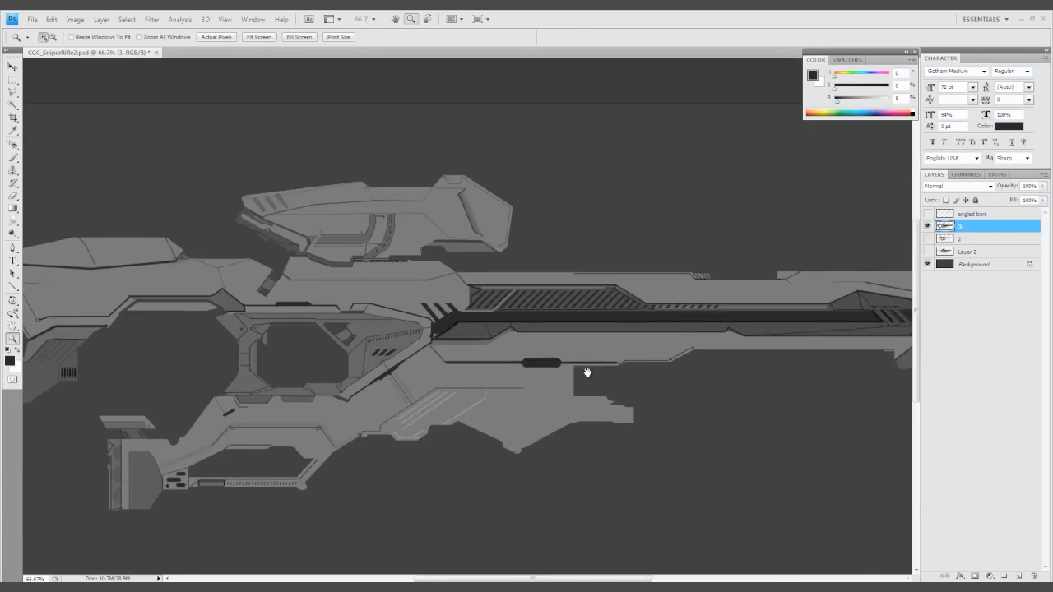
# Try to duplicate the horizontal line and rounded bar above the original, adding a new layer
pyautogui.hotkey('ctrl', 'shift', 'alt', 'n')
pyautogui.press('v')
pyautogui.hotkey('shift', 'alt', 'Up')
pyautogui.hotkey('shift', 'alt', 'Up')
pyautogui.hotkey('shift', 'alt', 'Up')
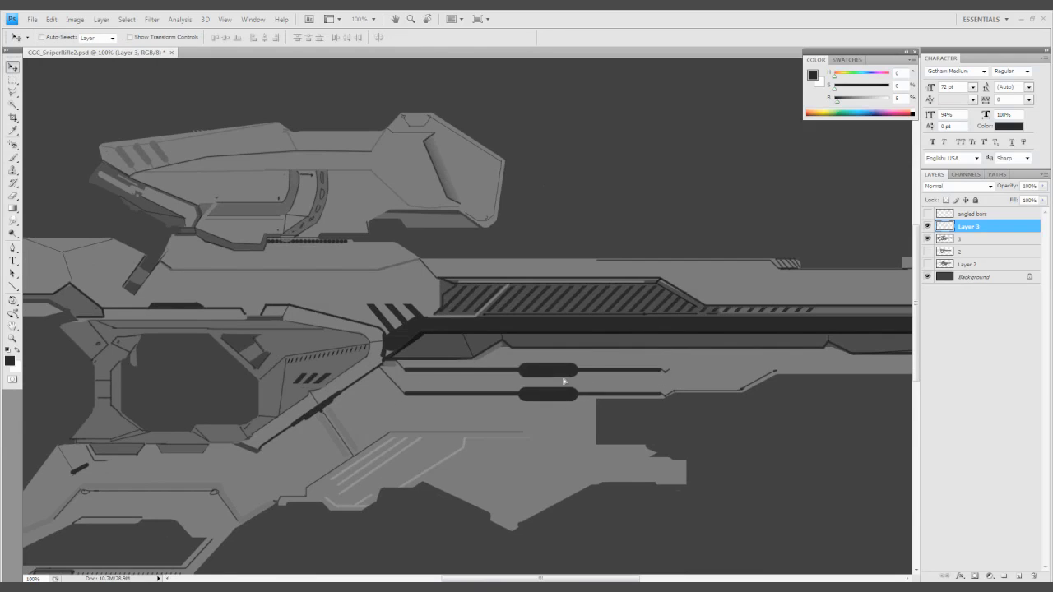
# Paint body grey over the three slanted bars above the rear end of the barrel channel
pyautogui.hscroll(-3, 553, 525)
pyautogui.hotkey('ctrl', '+')
pyautogui.press('b')
pyautogui.keyDown('alt'); pyautogui.click(452, 348); pyautogui.keyUp('alt')
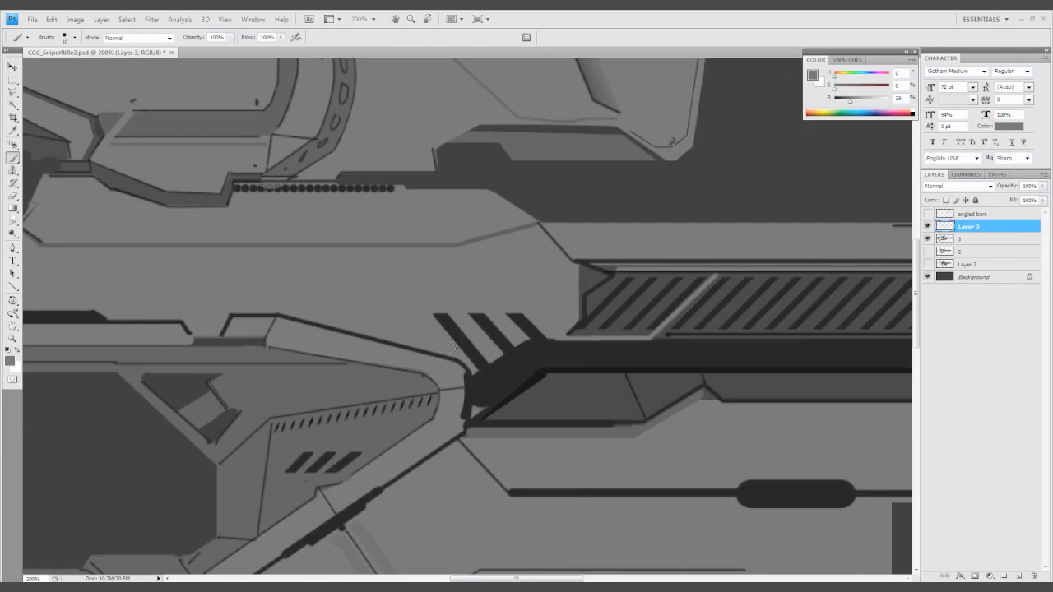
pyautogui.moveTo(466, 353)
pyautogui.mouseDown()
pyautogui.moveTo(477, 362)
pyautogui.moveTo(548, 346)
pyautogui.mouseUp()
pyautogui.hotkey('ctrl', '-')
pyautogui.hotkey('ctrl', '-')
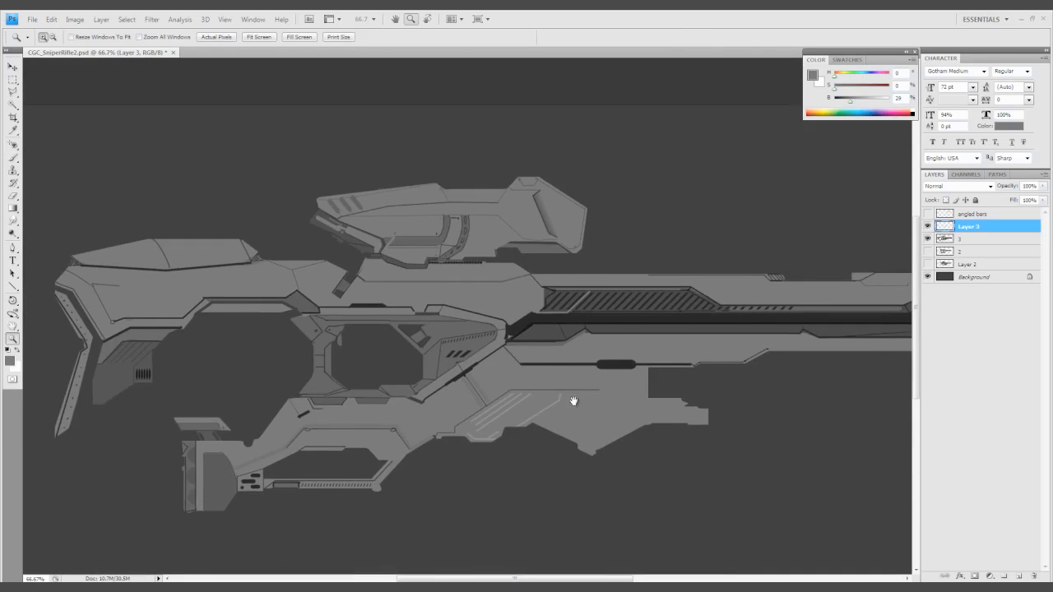
# Cover the rounded bar and the rear part of the thick horizontal line with body grey, keeping the front end
pyautogui.press(']')
pyautogui.moveTo(507, 378); pyautogui.dragTo(447, 385)
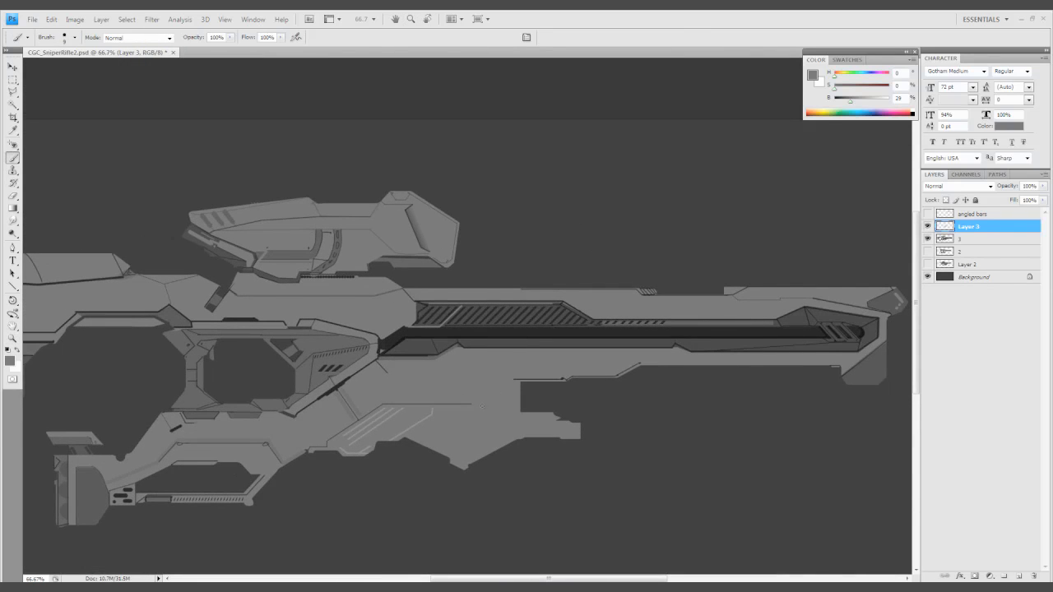
pyautogui.hscroll(-1, 483, 407)
# Draw thin near-black seams around a narrow horizontal band on the lower body, flaring at its front and linked diagonally to the grip
pyautogui.hotkey('ctrl', '+')
pyautogui.keyDown('alt'); pyautogui.click(401, 343); pyautogui.keyUp('alt')
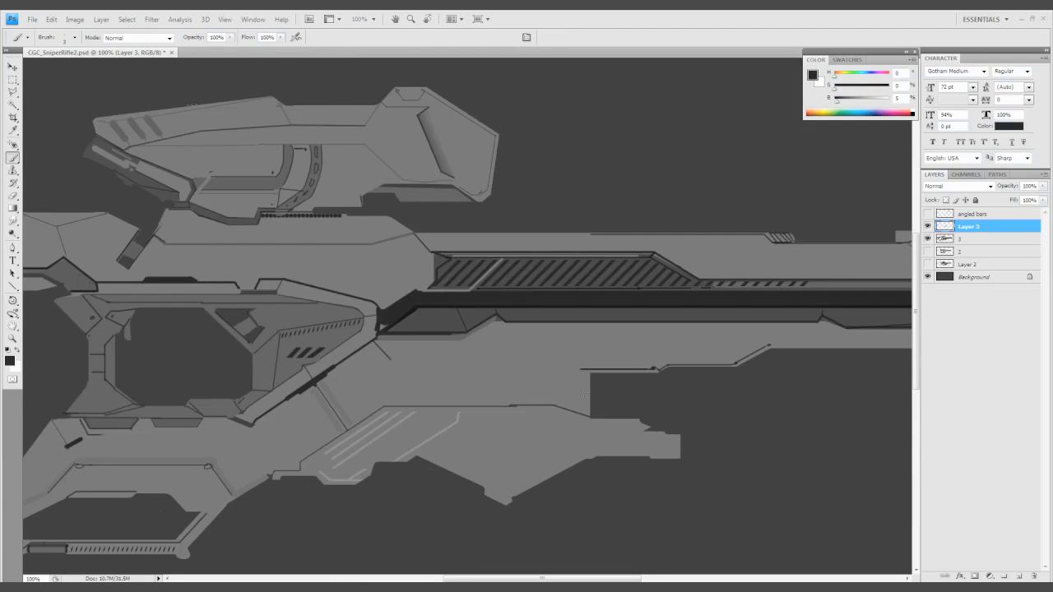
pyautogui.moveTo(529, 431); pyautogui.dragTo(526, 430)
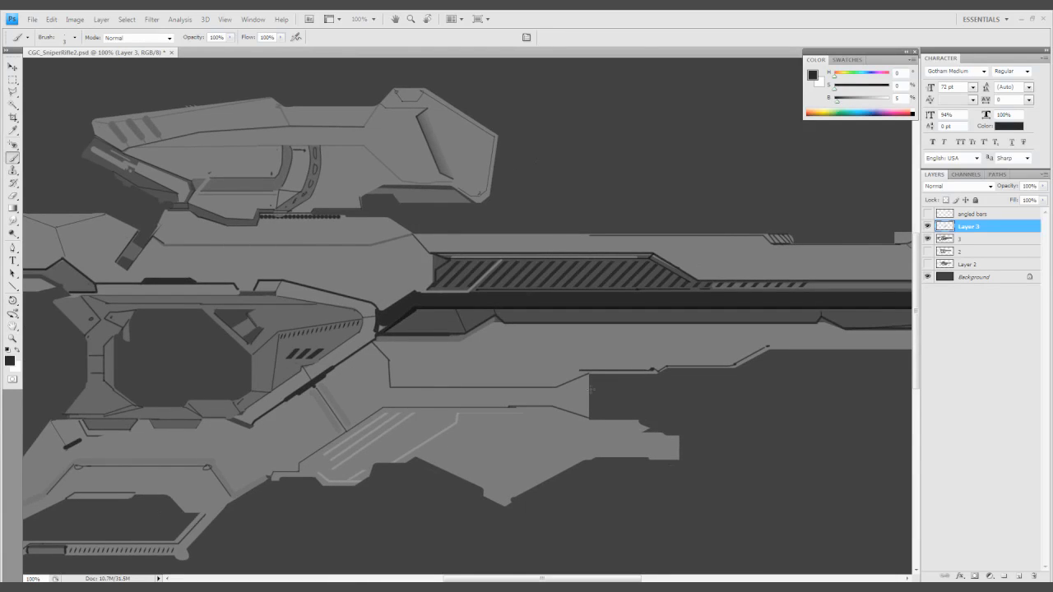
pyautogui.press('e')
pyautogui.press('b')
# Select the narrow lower-body band, merge the new layer into layer 3 and darken the band with Hue/Saturation
pyautogui.press('/')
pyautogui.keyDown('alt'); pyautogui.click(401, 350); pyautogui.keyUp('alt')
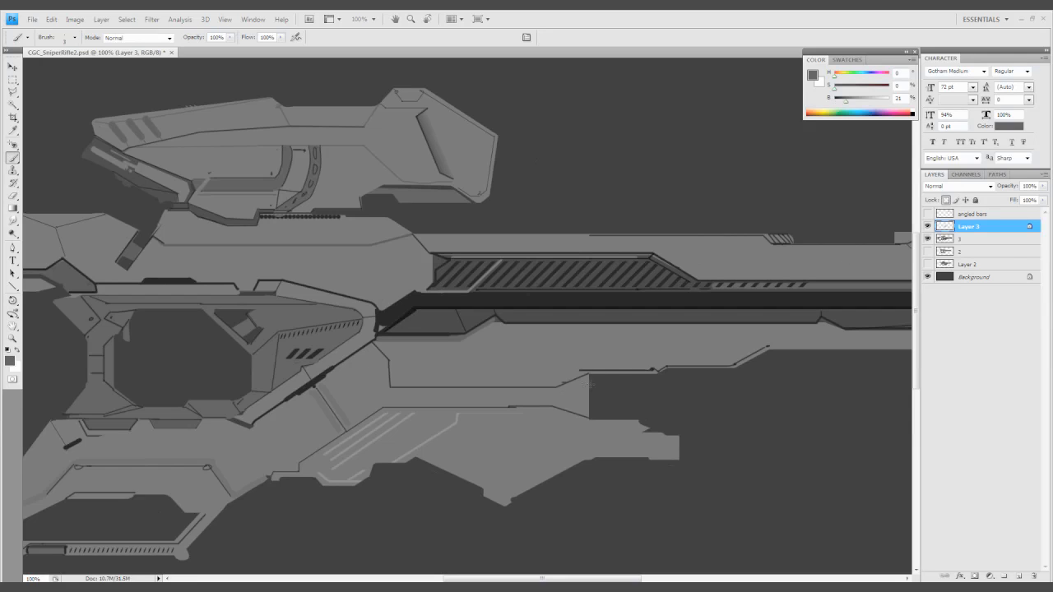
pyautogui.press('l')
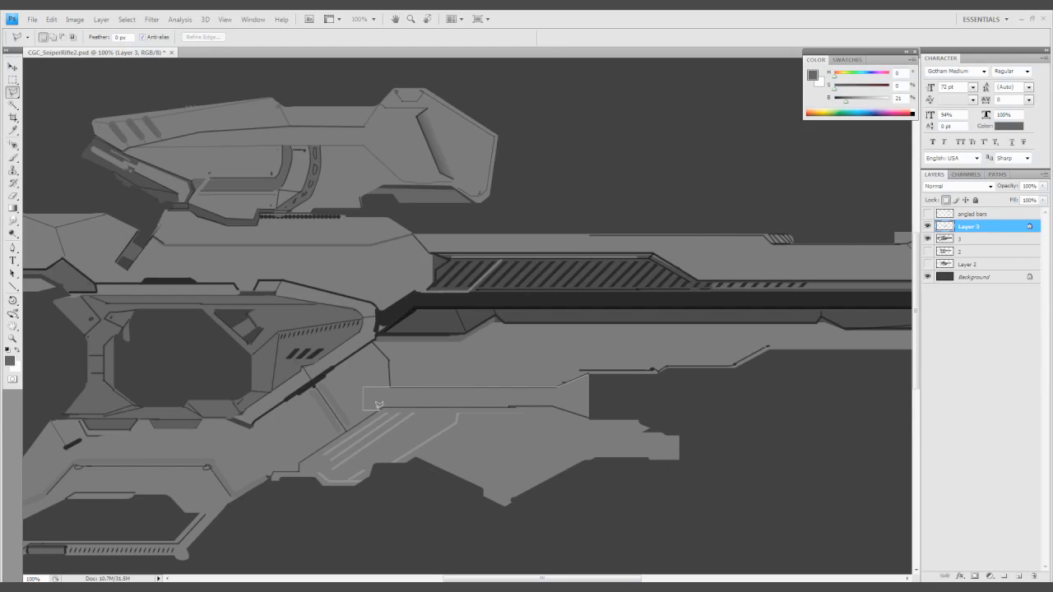
pyautogui.doubleClick(590, 374)
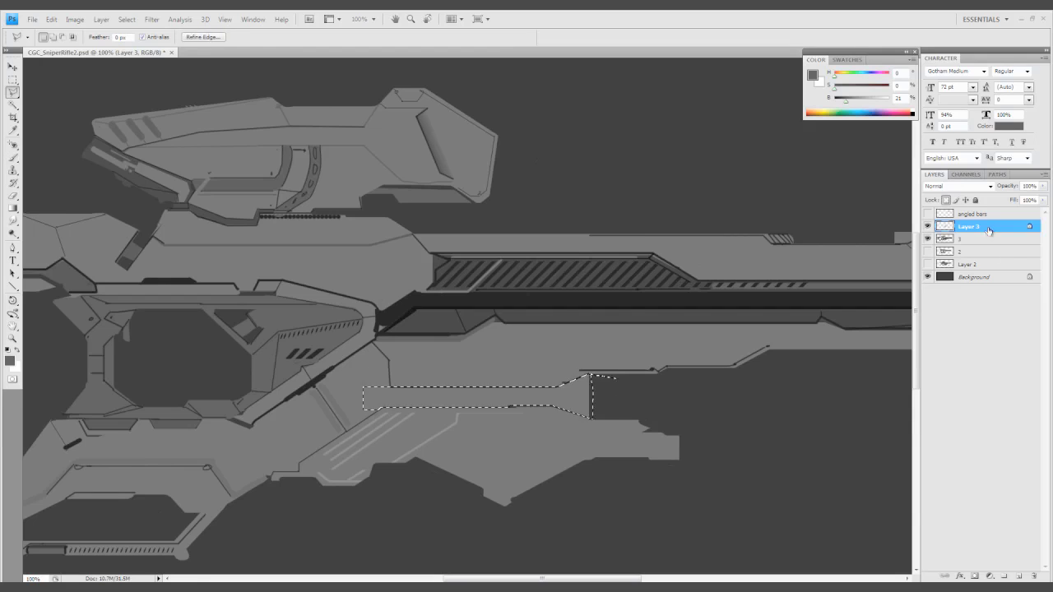
pyautogui.hotkey('ctrl', 'e')
pyautogui.hotkey('ctrl', 'u')
pyautogui.press('Return')
pyautogui.hotkey('ctrl', 'd')
pyautogui.moveTo(609, 404); pyautogui.dragTo(600, 431)
# Rule thin dark grey lines along the darkened band and cap the rear ends of its edges with short near-black strokes
pyautogui.press('b')
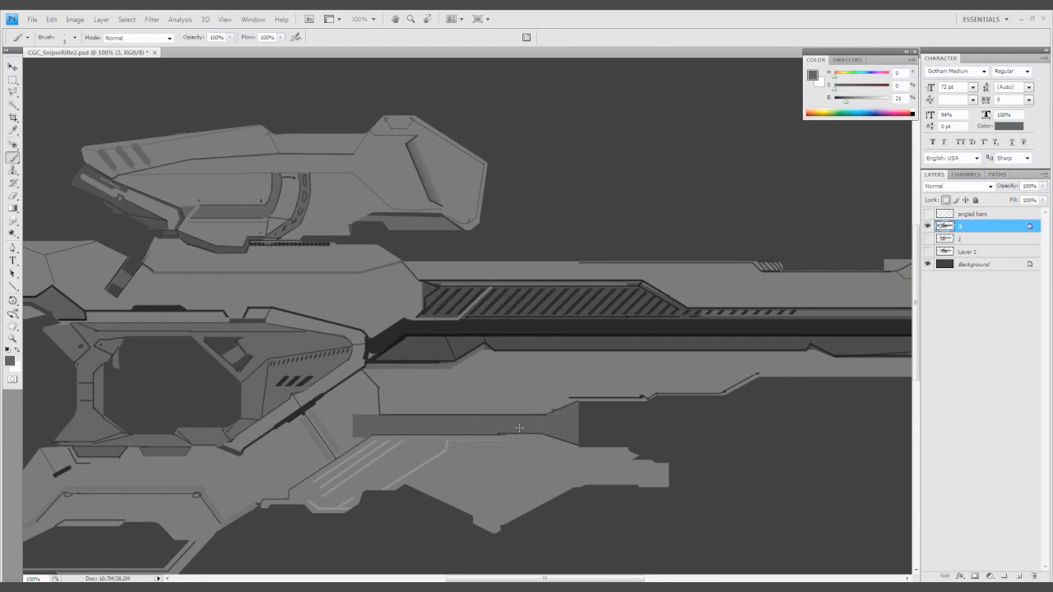
pyautogui.keyDown('alt'); pyautogui.click(562, 509); pyautogui.keyUp('alt')
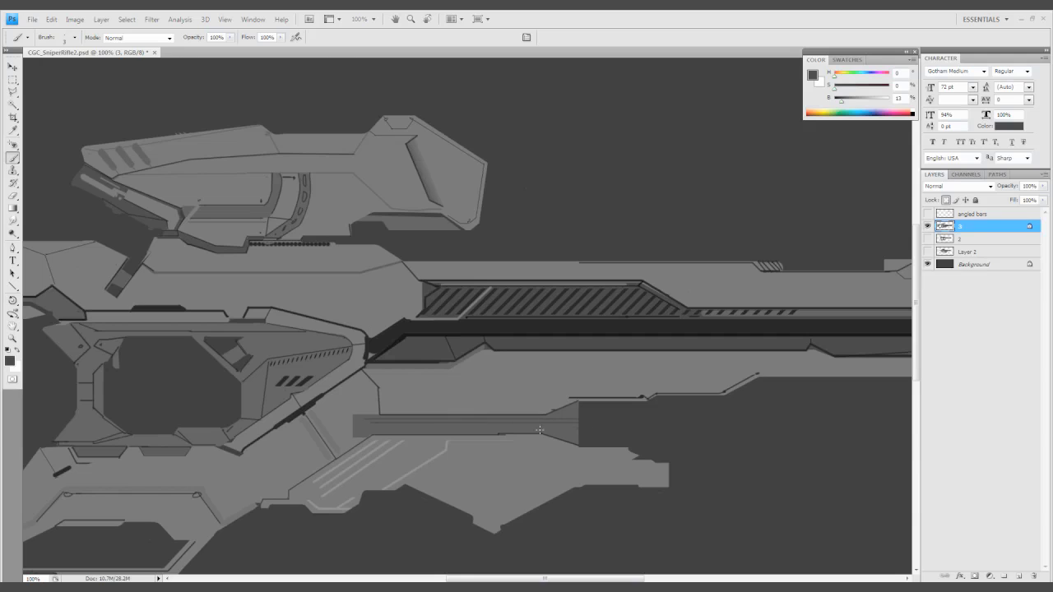
pyautogui.hscroll(-3, 570, 455)
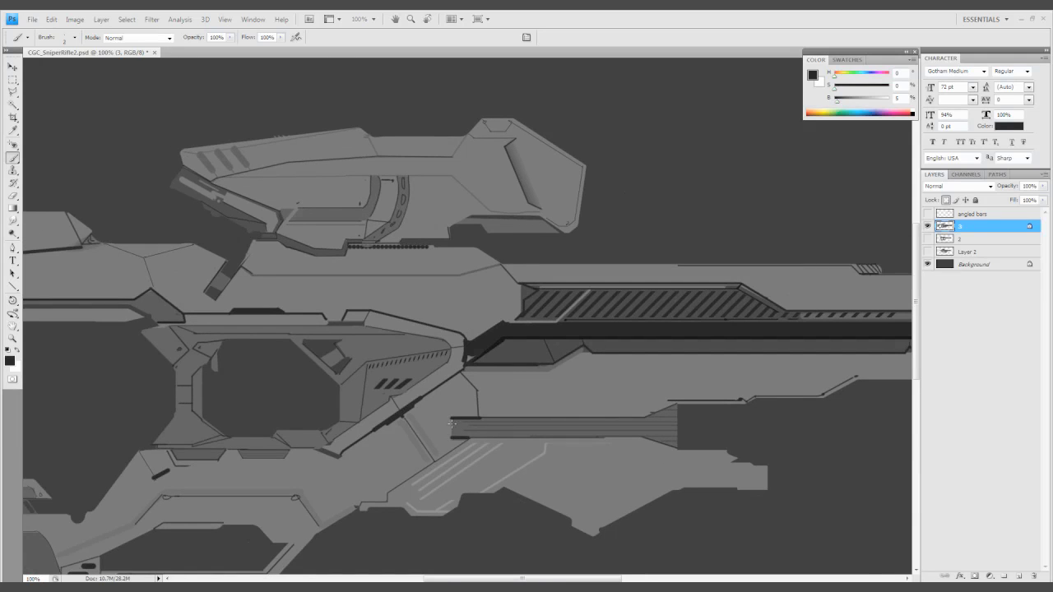
pyautogui.hscroll(-1, 455, 426)
# Close the band's rear end and link it to the slanted strut with thin dark grey lines at 11% brightness
pyautogui.moveTo(836, 100); pyautogui.dragTo(840, 100)
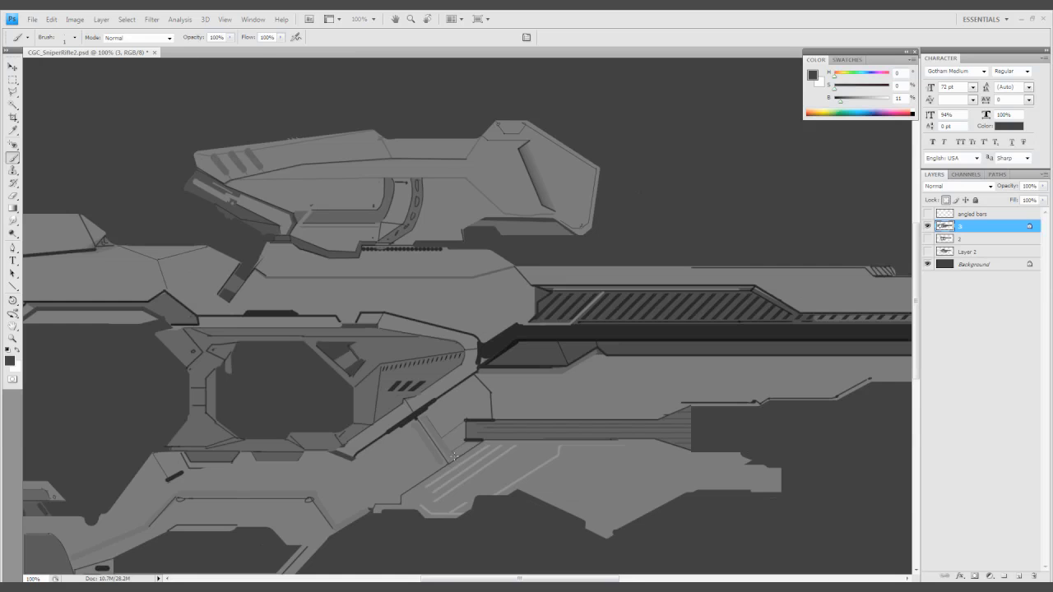
pyautogui.scroll(3, 441, 471)
pyautogui.press('z')
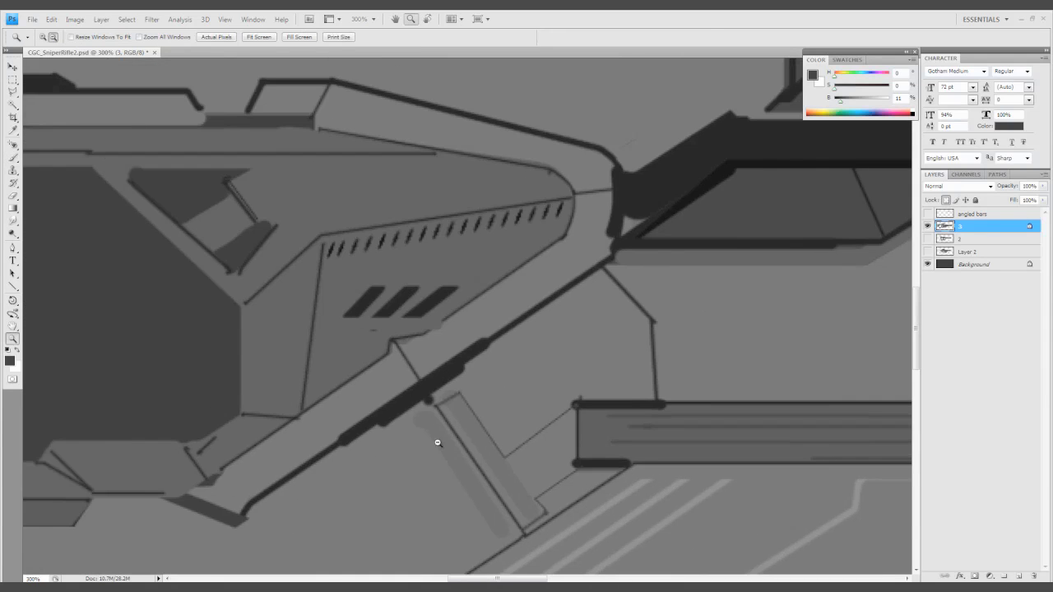
pyautogui.scroll(-4, 437, 440)
# Paint the scope's curved rib area into a solid mid-dark grey wedge pointing forward and outline it with a thin darker line
pyautogui.scroll(2, 437, 459)
pyautogui.press('b')
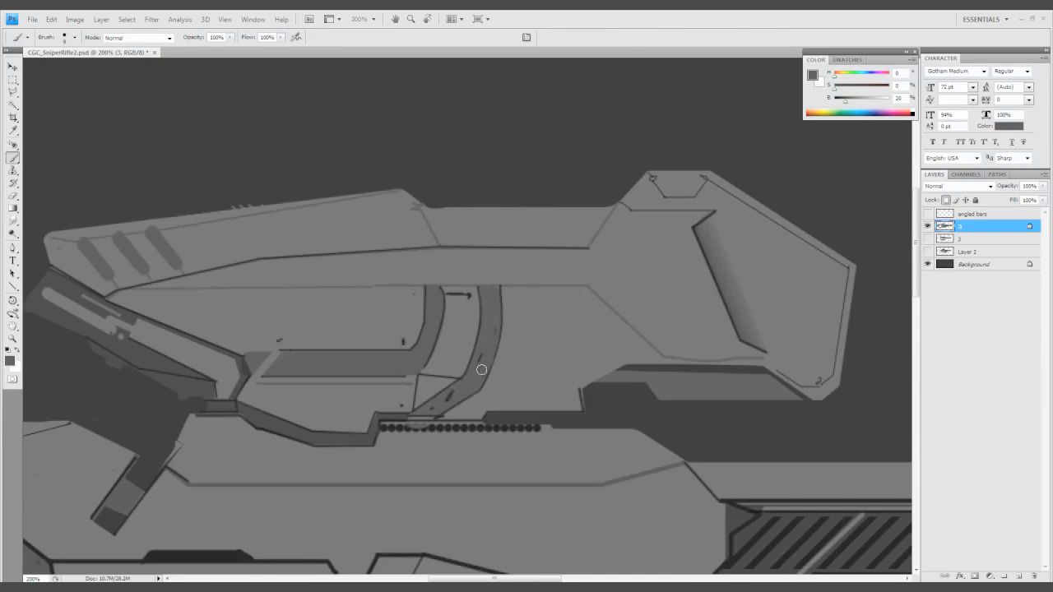
pyautogui.press(']')
pyautogui.moveTo(474, 334)
pyautogui.mouseDown()
pyautogui.moveTo(474, 362)
pyautogui.moveTo(455, 317)
pyautogui.moveTo(479, 313)
pyautogui.moveTo(471, 326)
pyautogui.moveTo(492, 302)
pyautogui.moveTo(577, 329)
pyautogui.moveTo(469, 392)
pyautogui.moveTo(505, 352)
pyautogui.mouseUp()
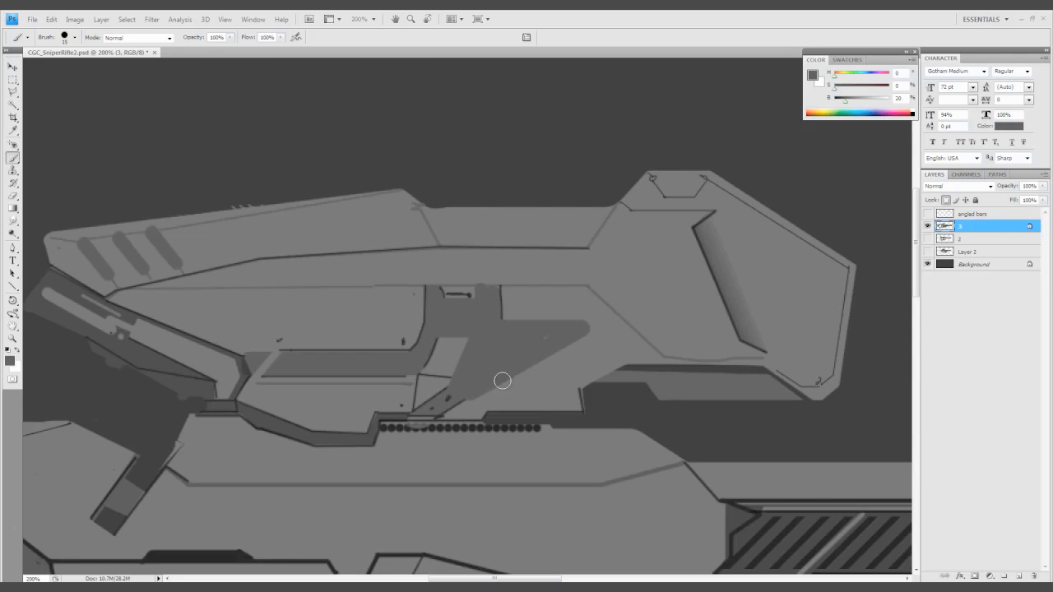
pyautogui.keyDown('alt'); pyautogui.click(462, 335); pyautogui.keyUp('alt')
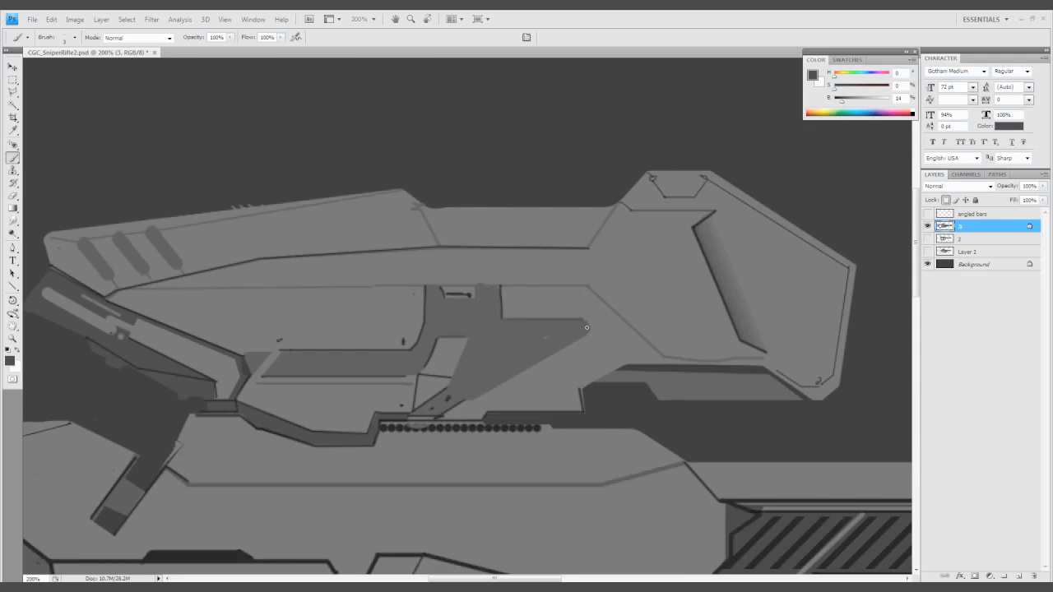
# Paint three parallel slanted light grey slots of decreasing length on the scope's dark wedge
pyautogui.click(473, 382)
pyautogui.keyDown('shift'); pyautogui.click(558, 332); pyautogui.keyUp('shift')
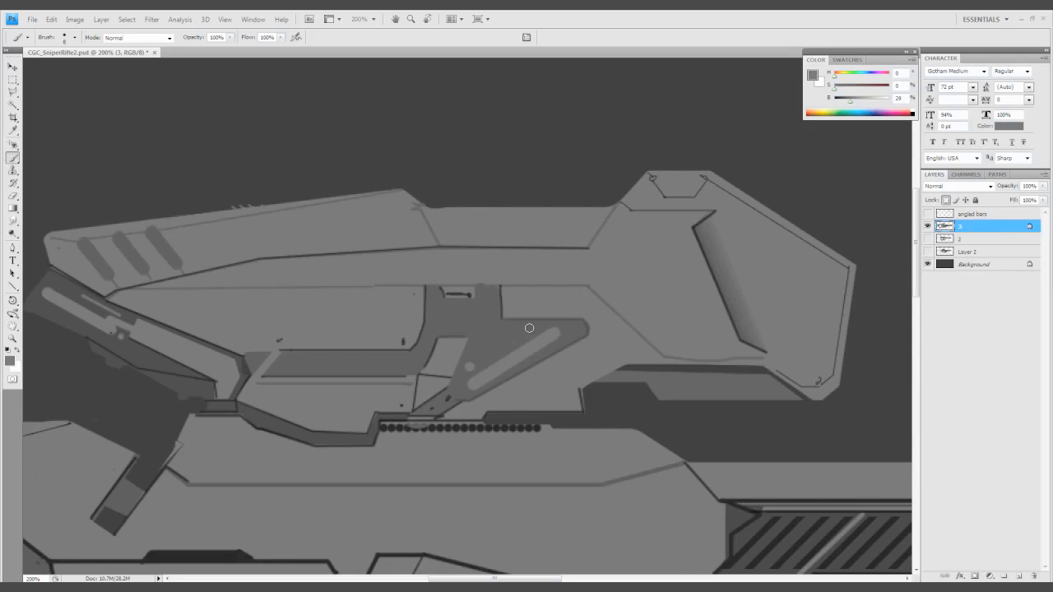
pyautogui.click(469, 367)
pyautogui.keyDown('shift'); pyautogui.click(536, 324); pyautogui.keyUp('shift')
pyautogui.click(470, 352)
pyautogui.keyDown('shift'); pyautogui.click(509, 326); pyautogui.keyUp('shift')
# Trim the dark barrel channel's rear tip by painting body grey over it up to the diagonal edge
pyautogui.press('z')
pyautogui.keyDown('alt'); pyautogui.click(496, 369); pyautogui.keyUp('alt')
pyautogui.keyDown('alt'); pyautogui.click(496, 369); pyautogui.keyUp('alt')
pyautogui.click(568, 397)
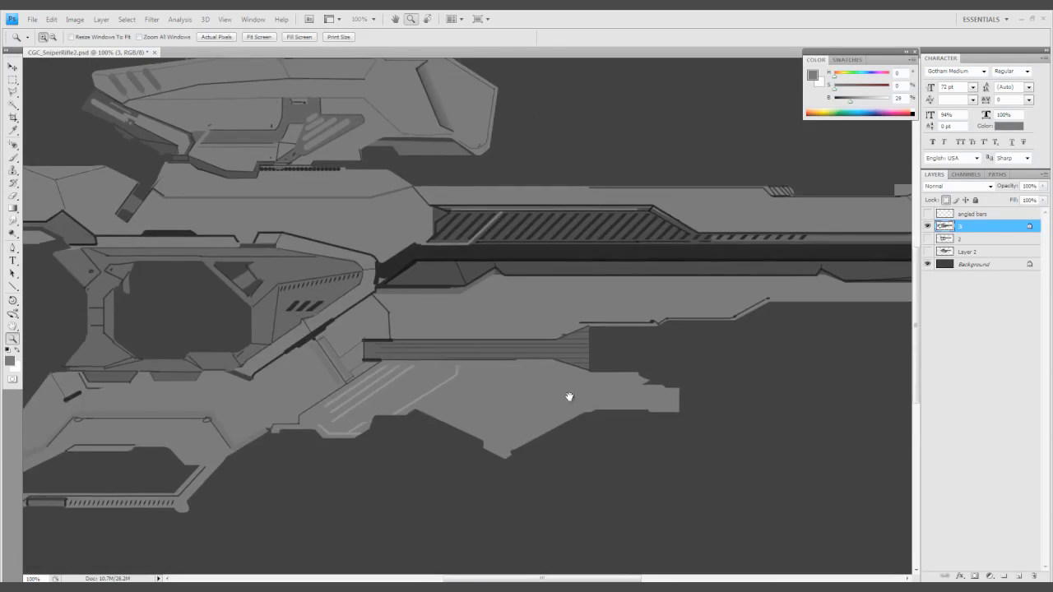
pyautogui.moveTo(568, 398); pyautogui.dragTo(639, 353)
pyautogui.click(639, 353)
pyautogui.press('b')
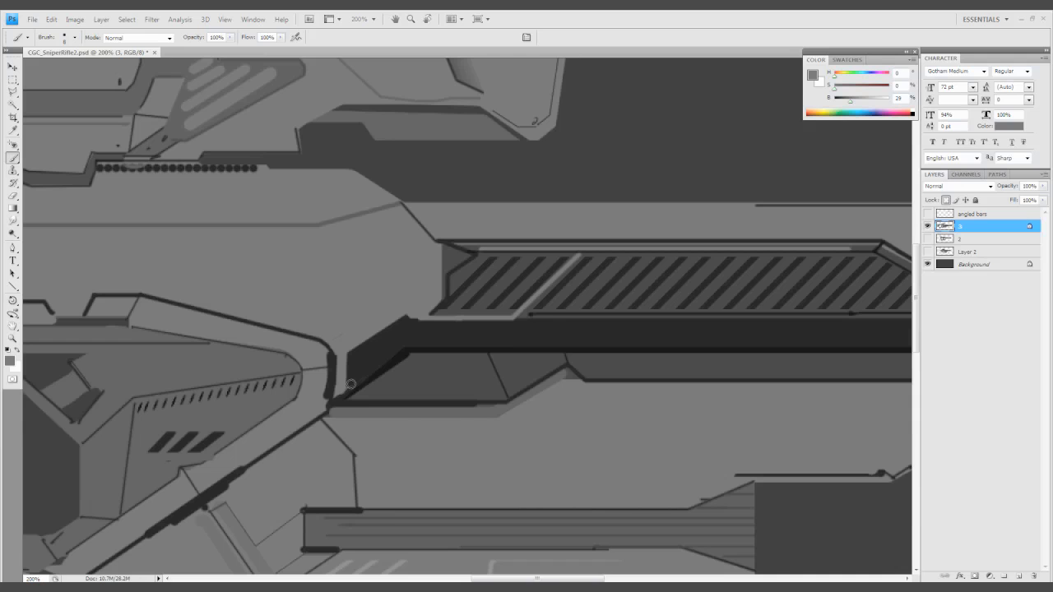
pyautogui.moveTo(350, 384)
pyautogui.mouseDown()
pyautogui.moveTo(400, 344)
pyautogui.moveTo(380, 411)
pyautogui.moveTo(371, 343)
pyautogui.mouseUp()
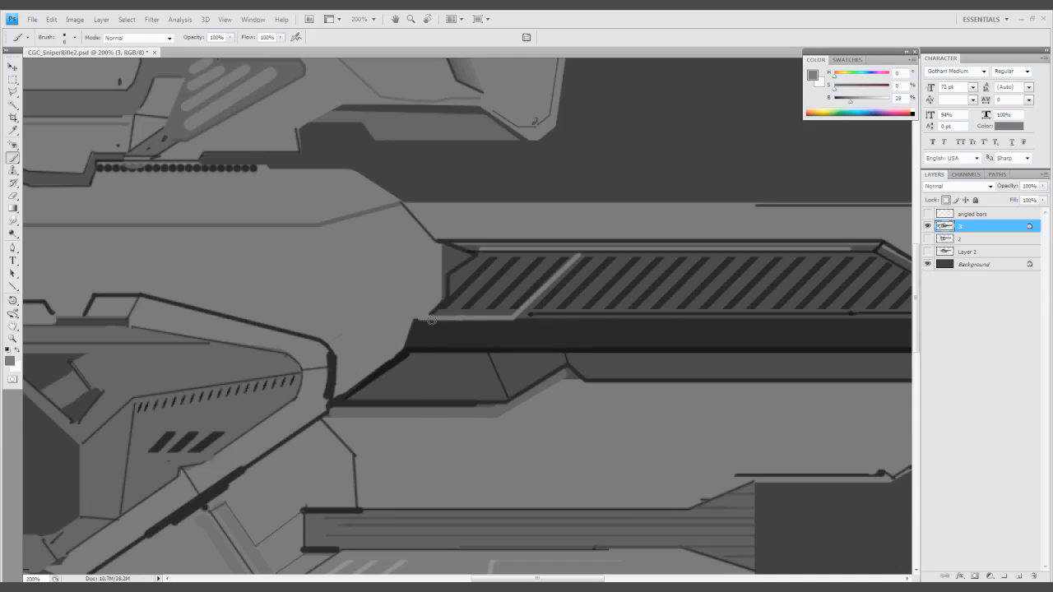
# Erase the narrow grey rim in front of the muzzle recess and line the recess's front edge in near-black
pyautogui.press('z')
pyautogui.moveTo(431, 319)
pyautogui.mouseDown()
pyautogui.moveTo(404, 365)
pyautogui.moveTo(456, 388)
pyautogui.moveTo(366, 412)
pyautogui.mouseUp()
pyautogui.keyDown('alt'); pyautogui.click(447, 381); pyautogui.keyUp('alt')
pyautogui.press('e')
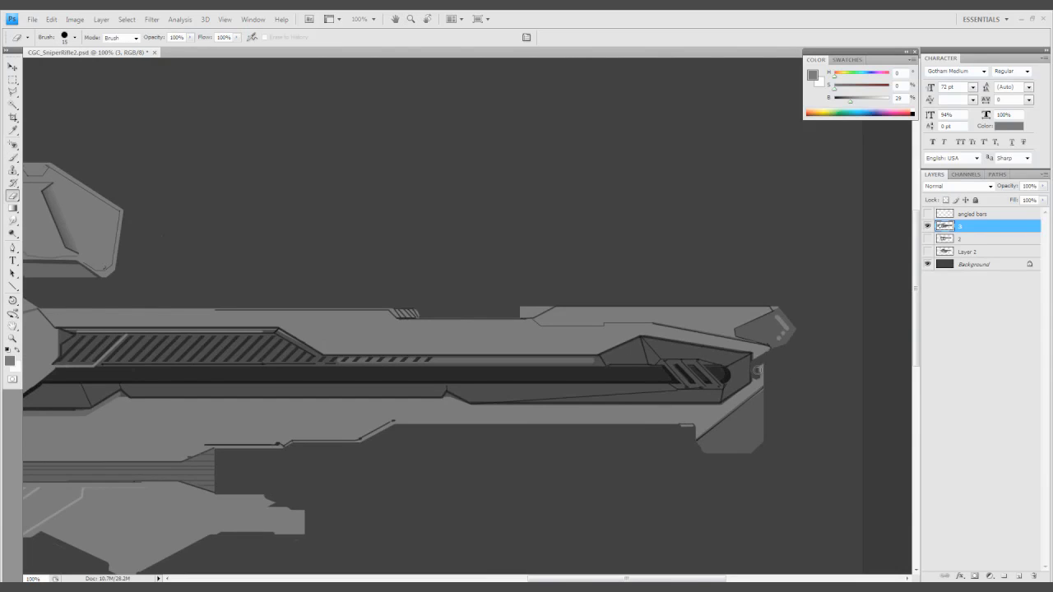
pyautogui.moveTo(768, 390); pyautogui.dragTo(755, 381)
pyautogui.moveTo(771, 378)
pyautogui.mouseDown()
pyautogui.moveTo(700, 394)
pyautogui.moveTo(696, 382)
pyautogui.moveTo(724, 388)
pyautogui.mouseUp()
pyautogui.keyDown('ctrl'); pyautogui.click(700, 394); pyautogui.keyUp('ctrl')
pyautogui.press('b')
pyautogui.keyDown('alt'); pyautogui.click(663, 345); pyautogui.keyUp('alt')
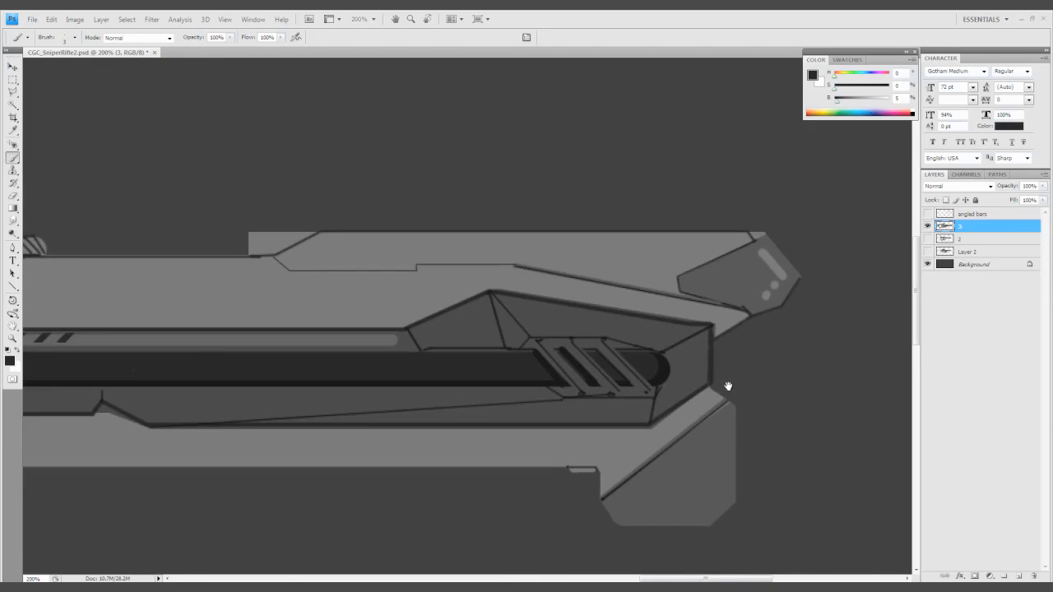
# Paint dark grey over the rear of the barrel channel, extending the facet below and cutting the channel to a pointed end
pyautogui.press('z')
pyautogui.keyDown('alt'); pyautogui.click(674, 395); pyautogui.keyUp('alt')
pyautogui.click(459, 375)
pyautogui.press('b')
pyautogui.hotkey('ctrl', '+')
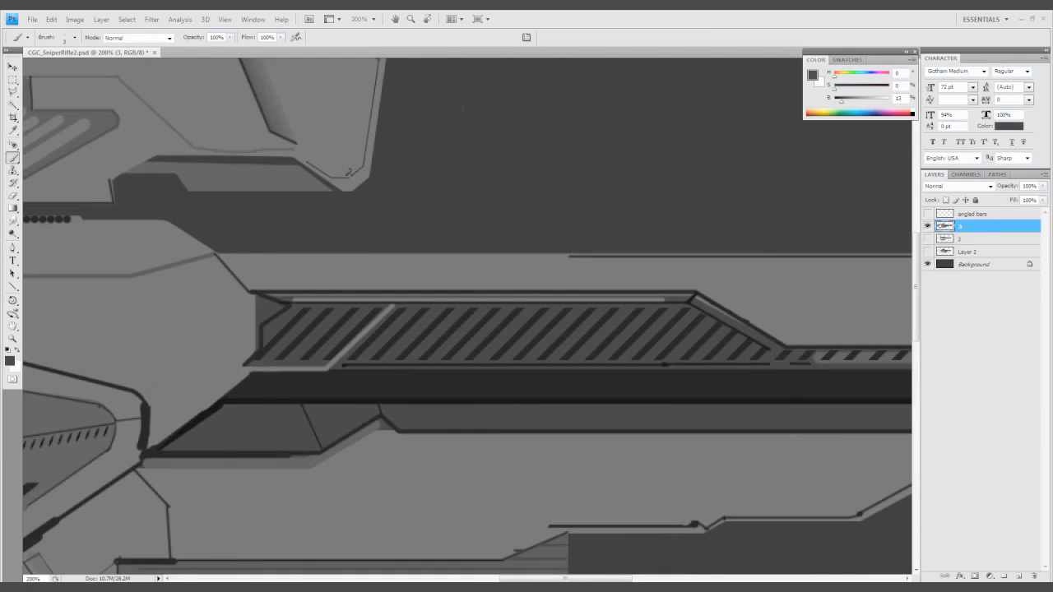
pyautogui.moveTo(256, 382); pyautogui.dragTo(306, 404)
# Outline the channel's pointed rear end in near-black and add thin panel lines on the dark grey facet beside it
pyautogui.keyDown('alt'); pyautogui.click(298, 402); pyautogui.keyUp('alt')
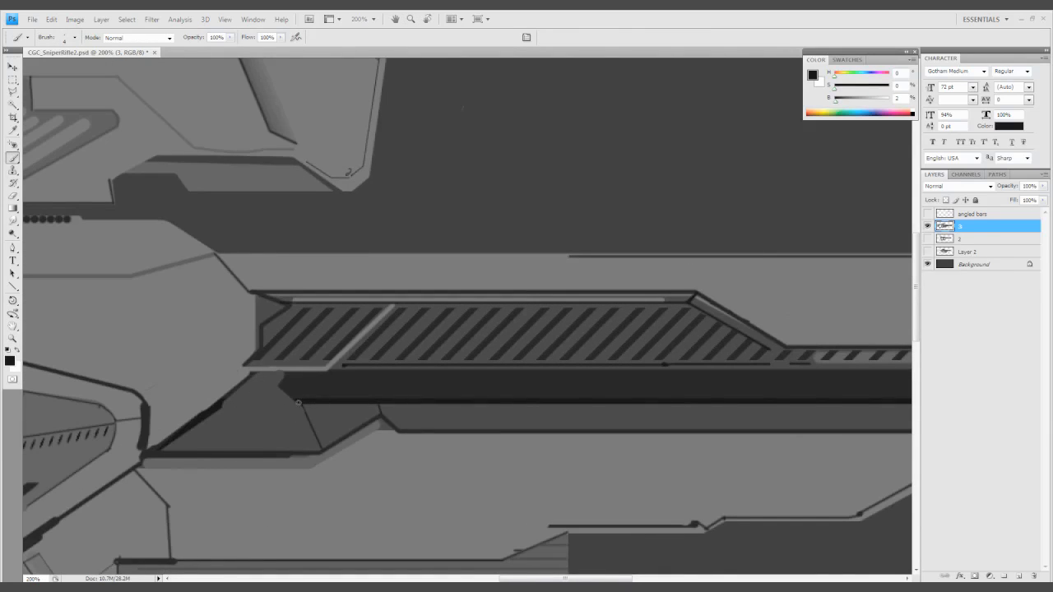
pyautogui.keyDown('alt'); pyautogui.click(286, 370); pyautogui.keyUp('alt')
pyautogui.keyDown('alt'); pyautogui.click(265, 365); pyautogui.keyUp('alt')
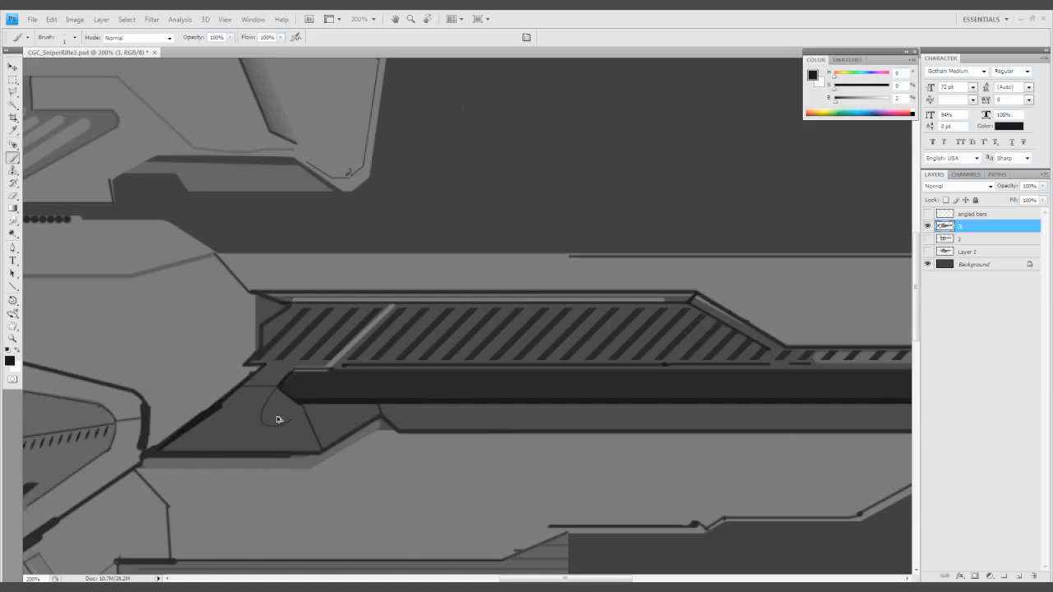
# Hide the background layer to examine the whole rifle silhouette for gaps and stray paint
pyautogui.press('z')
pyautogui.keyDown('alt'); pyautogui.click(348, 383); pyautogui.keyUp('alt')
pyautogui.click(403, 346)
pyautogui.keyDown('alt'); pyautogui.click(433, 383); pyautogui.keyUp('alt')
pyautogui.click(444, 357)
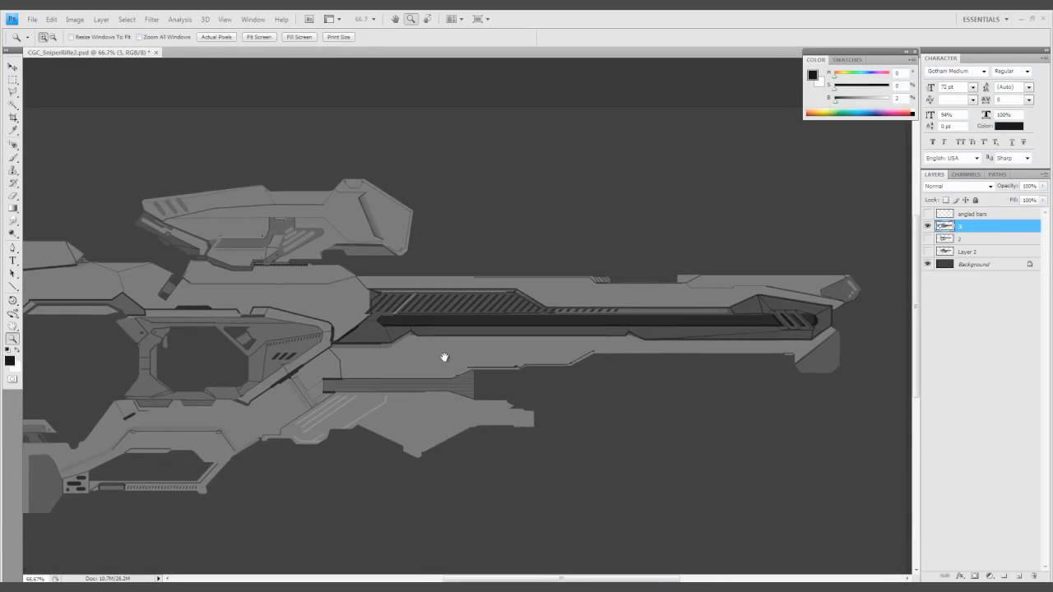
pyautogui.moveTo(444, 357); pyautogui.dragTo(456, 374)
pyautogui.click(928, 264)
pyautogui.press('e')
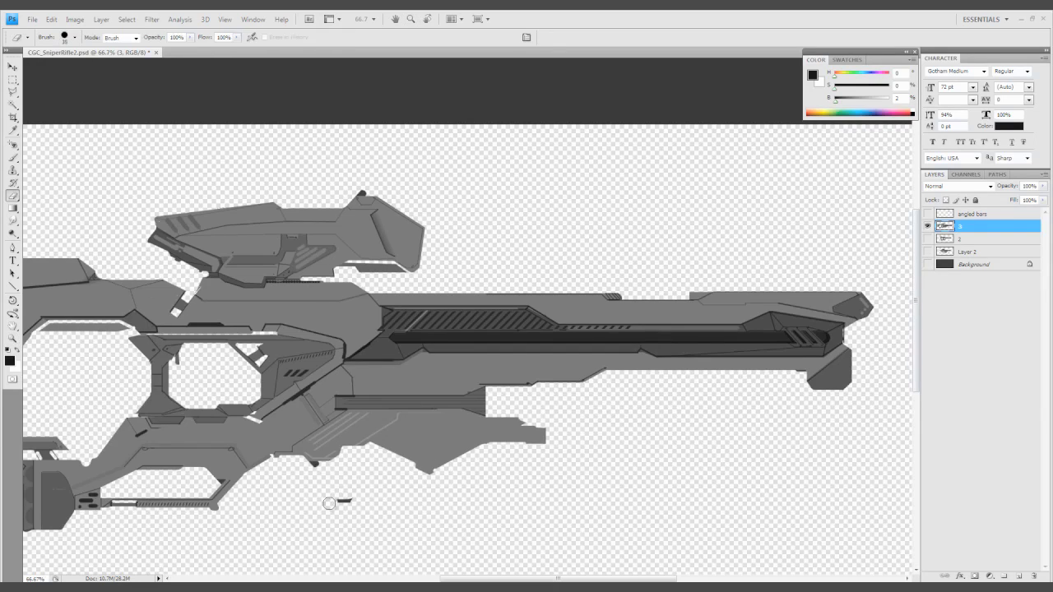
# Cut the near-black fill out of the long barrel channel, show the background layer again and clear the selection
pyautogui.hotkey('ctrl', '+')
pyautogui.press('w')
pyautogui.click(764, 384)
pyautogui.press('Delete')
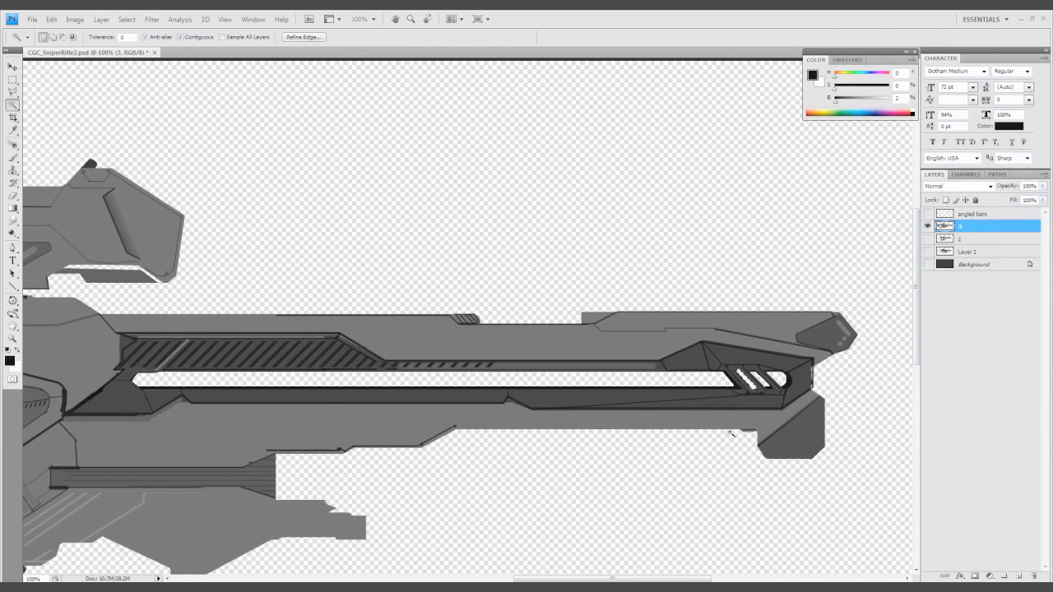
pyautogui.click(928, 264)
pyautogui.moveTo(694, 396); pyautogui.dragTo(649, 384)
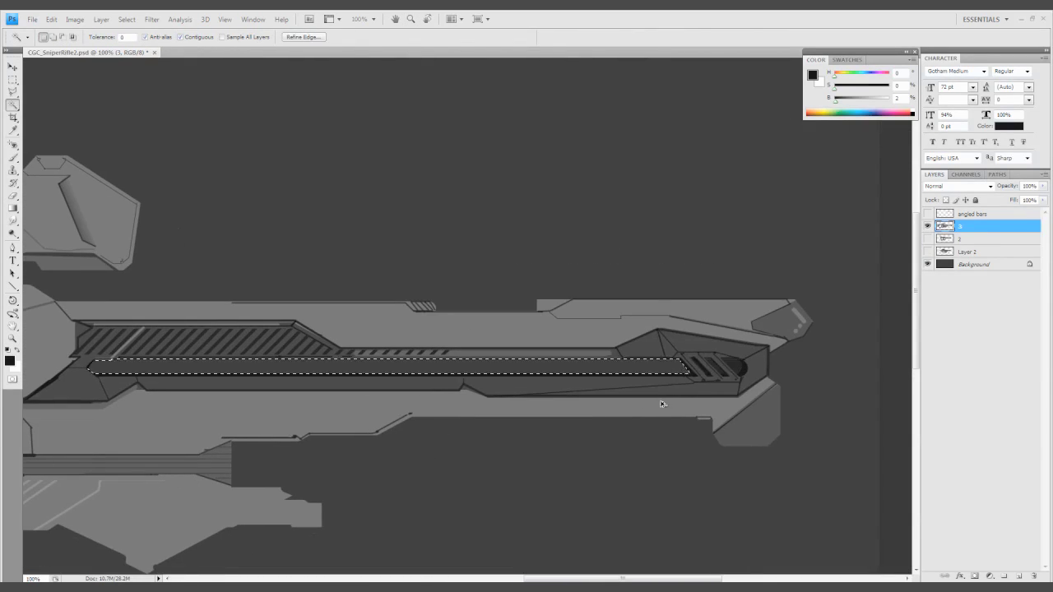
pyautogui.hotkey('ctrl', 'd')
# Outline the whole dark barrel recess, from its pointed rear facet to the muzzle, with a polygonal selection
pyautogui.press('b')
pyautogui.hotkey('ctrl', '+')
pyautogui.moveTo(230, 304)
pyautogui.mouseDown()
pyautogui.moveTo(307, 386)
pyautogui.moveTo(408, 397)
pyautogui.mouseUp()
pyautogui.press('l')
pyautogui.click(133, 451)
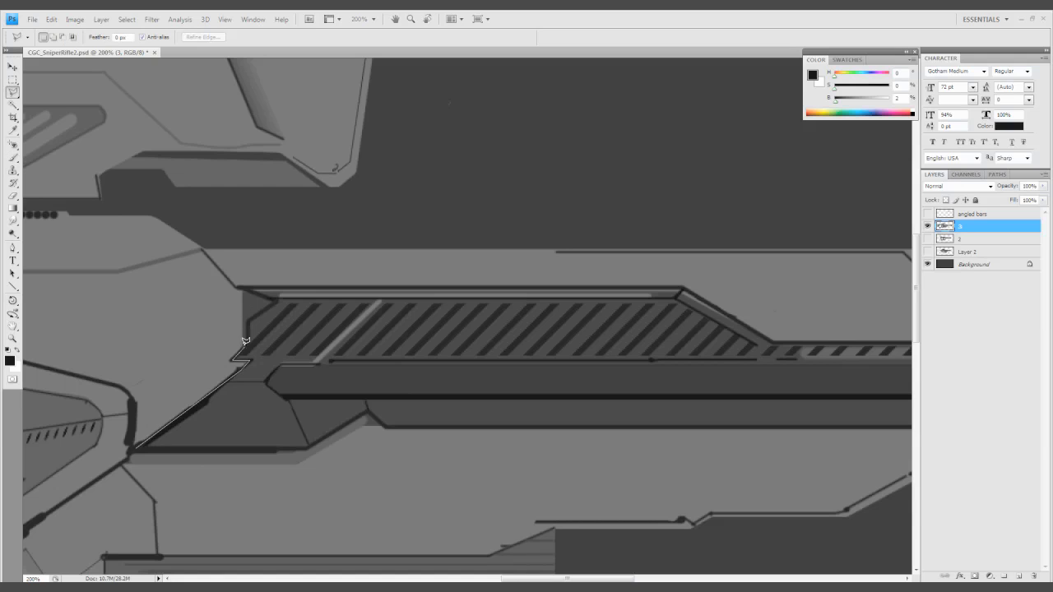
pyautogui.click(273, 286)
pyautogui.click(683, 288)
pyautogui.click(774, 341)
pyautogui.click(498, 339)
pyautogui.click(582, 303)
pyautogui.click(804, 336)
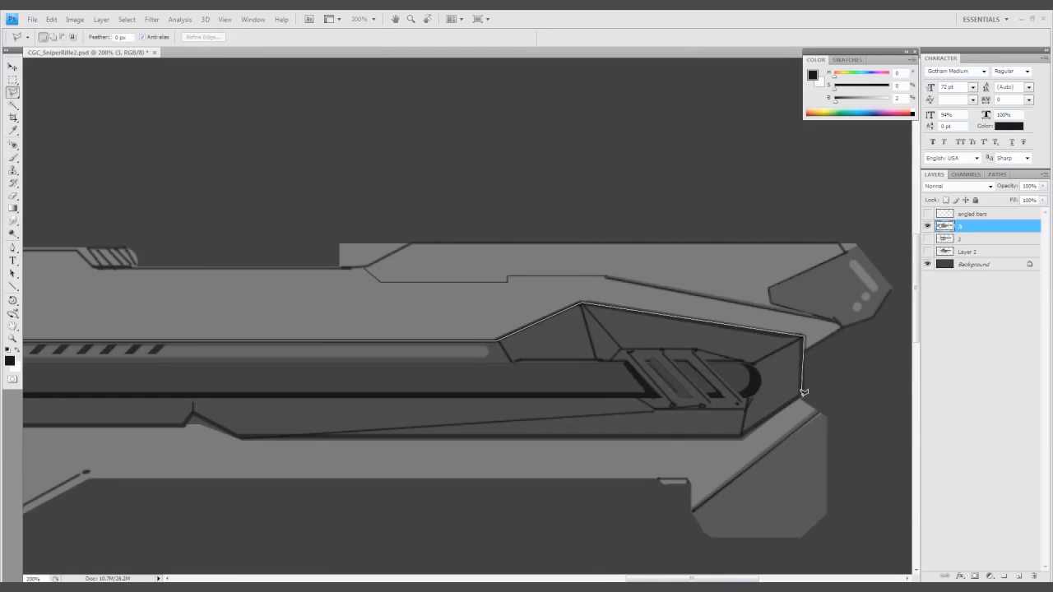
pyautogui.moveTo(743, 412); pyautogui.dragTo(883, 411)
pyautogui.moveTo(83, 381); pyautogui.dragTo(736, 347)
pyautogui.doubleClick(164, 462)
# Try lightening the selected barrel recess with Hue/Saturation and select the open channel inside it
pyautogui.hotkey('ctrl', 'u')
pyautogui.moveTo(502, 318); pyautogui.dragTo(507, 325)
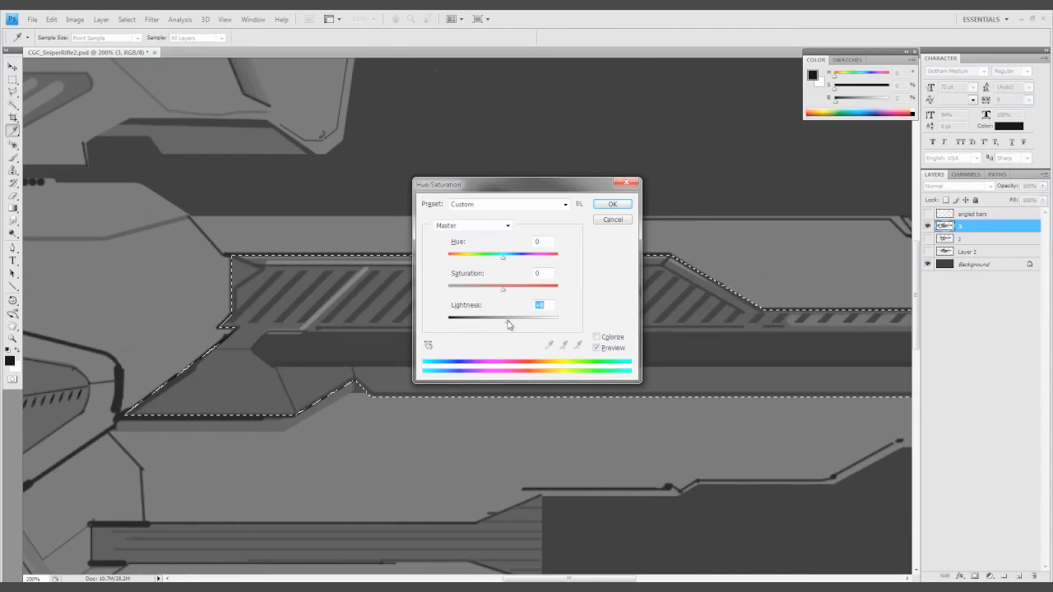
pyautogui.press('Return')
pyautogui.press('w')
pyautogui.scroll(3, 376, 425)
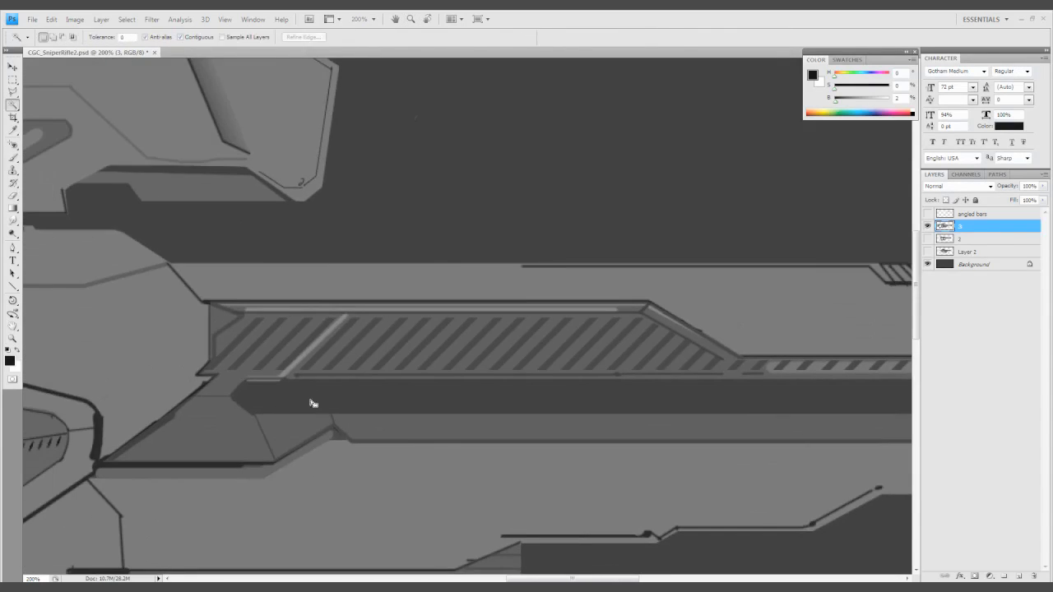
pyautogui.click(313, 404)
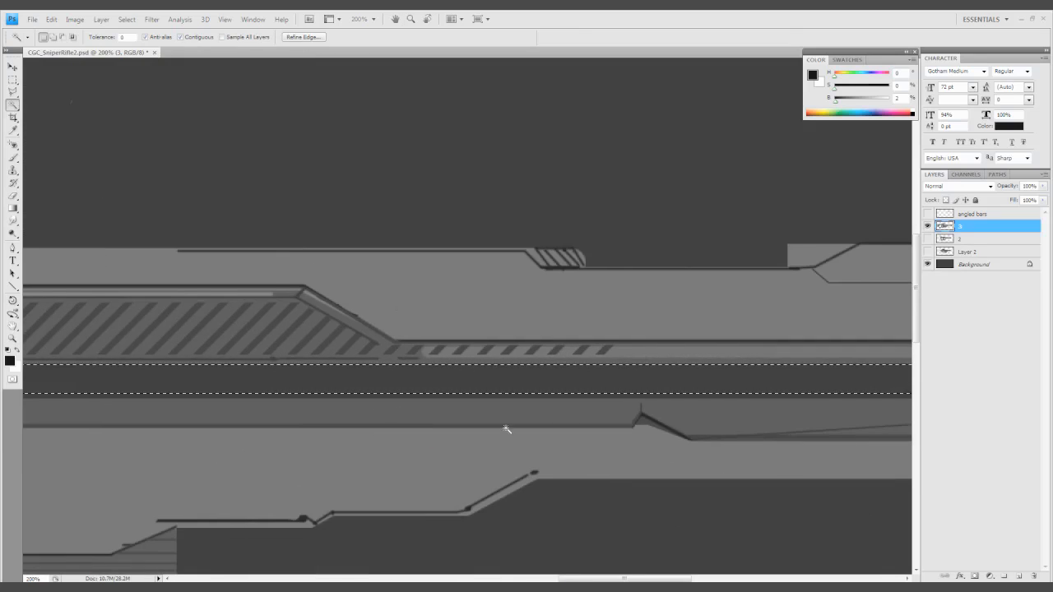
pyautogui.press('z')
pyautogui.keyDown('alt'); pyautogui.click(637, 412); pyautogui.keyUp('alt')
pyautogui.keyDown('alt'); pyautogui.click(501, 430); pyautogui.keyUp('alt')
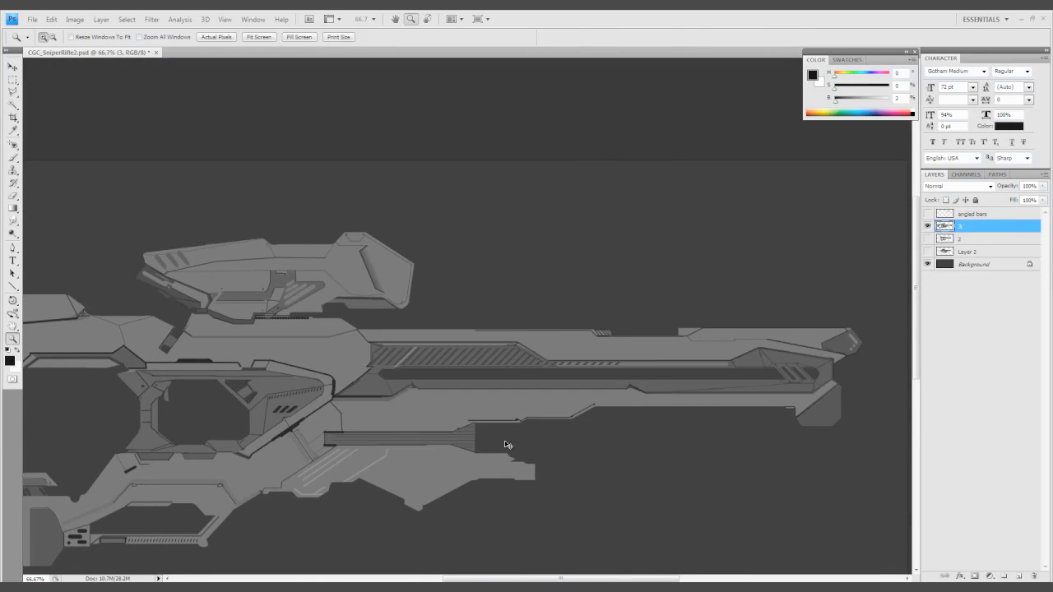
# Paint sampled dark grey over the black line at the channel's upper rear corner
pyautogui.click(362, 366)
pyautogui.press('b')
pyautogui.keyDown('alt'); pyautogui.click(363, 363); pyautogui.keyUp('alt')
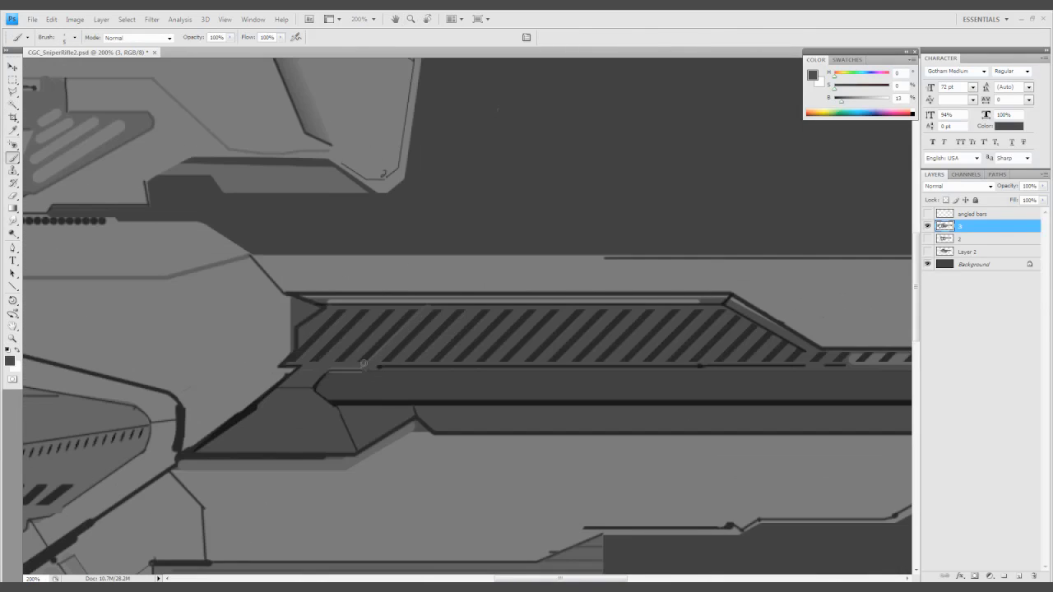
# Try turning the background layer white with a Hue/Saturation lightness of +100, and undo the change
pyautogui.hotkey('alt', ',')
pyautogui.hotkey('ctrl', 'alt', 'u')
pyautogui.moveTo(486, 321); pyautogui.dragTo(595, 314)
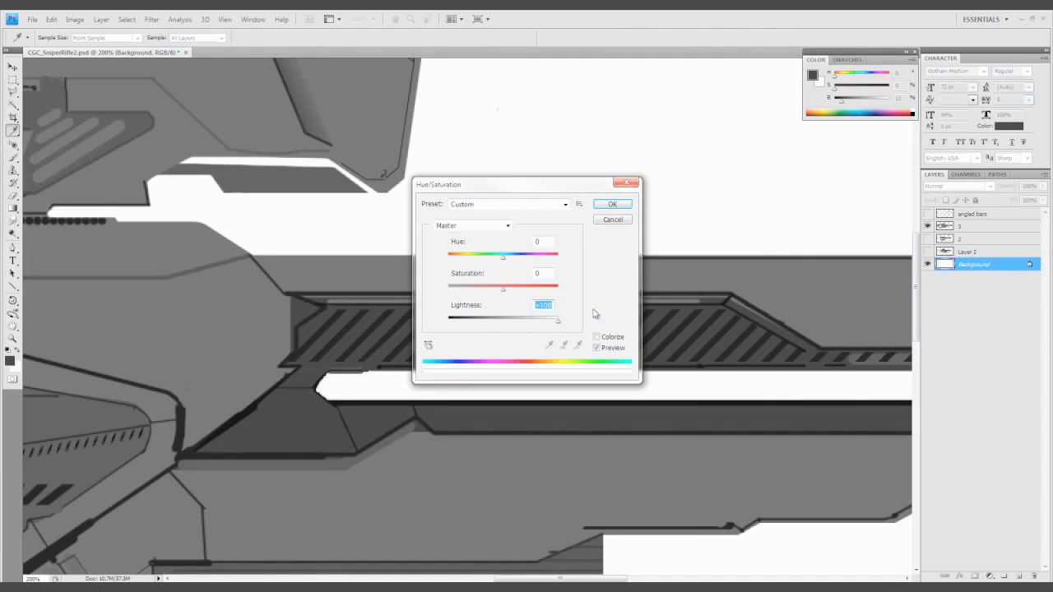
pyautogui.press('Return')
pyautogui.hotkey('ctrl', '-')
pyautogui.hotkey('ctrl', '-')
pyautogui.hotkey('alt', ']')
pyautogui.hotkey('ctrl', 'z')
pyautogui.hotkey('ctrl', '+')
pyautogui.hotkey('ctrl', '+')
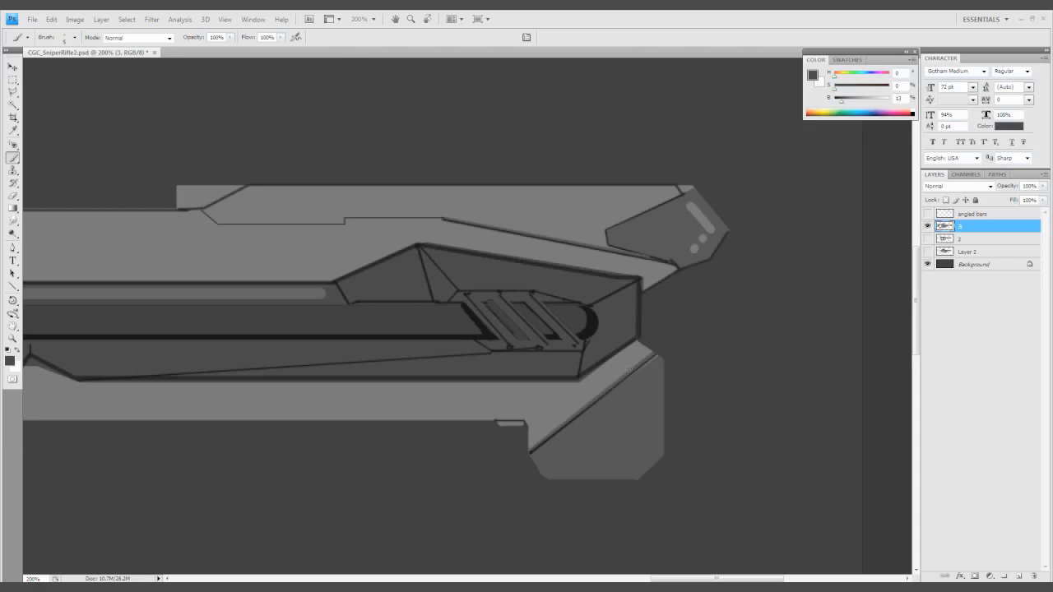
# Sample near-black and dot three bolt holes onto the angular block beneath the muzzle
pyautogui.keyDown('alt'); pyautogui.click(569, 409); pyautogui.keyUp('alt')
pyautogui.hscroll(-3, 639, 466)
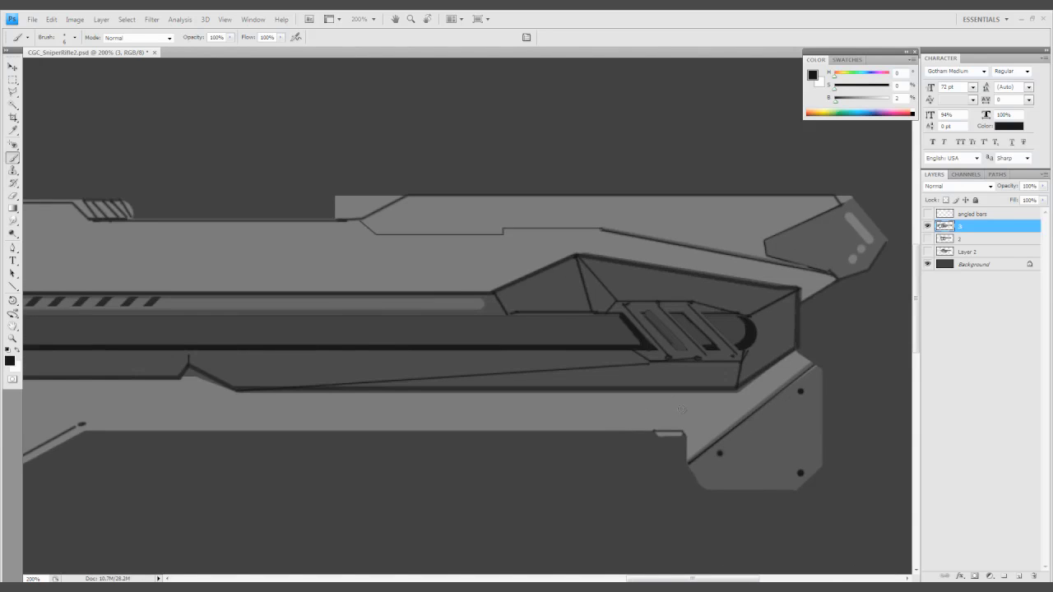
# Lock the rifle layer's transparent pixels and softly shade the grip area's edges with a size 45 near-black brush
pyautogui.press('h')
pyautogui.moveTo(545, 464); pyautogui.dragTo(515, 371)
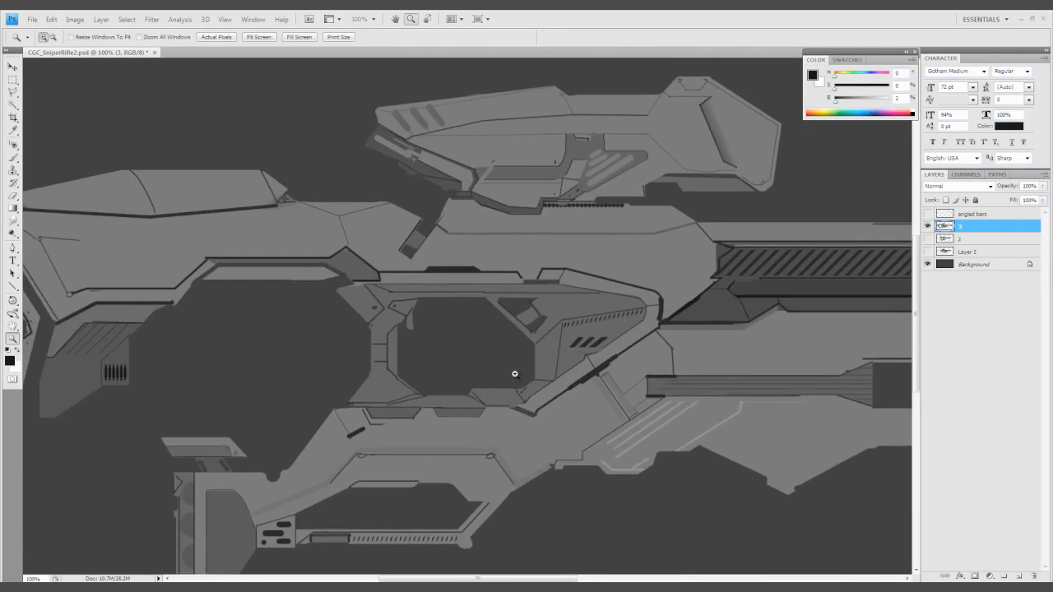
pyautogui.keyDown('ctrl'); pyautogui.click(515, 371); pyautogui.keyUp('ctrl')
pyautogui.press('e')
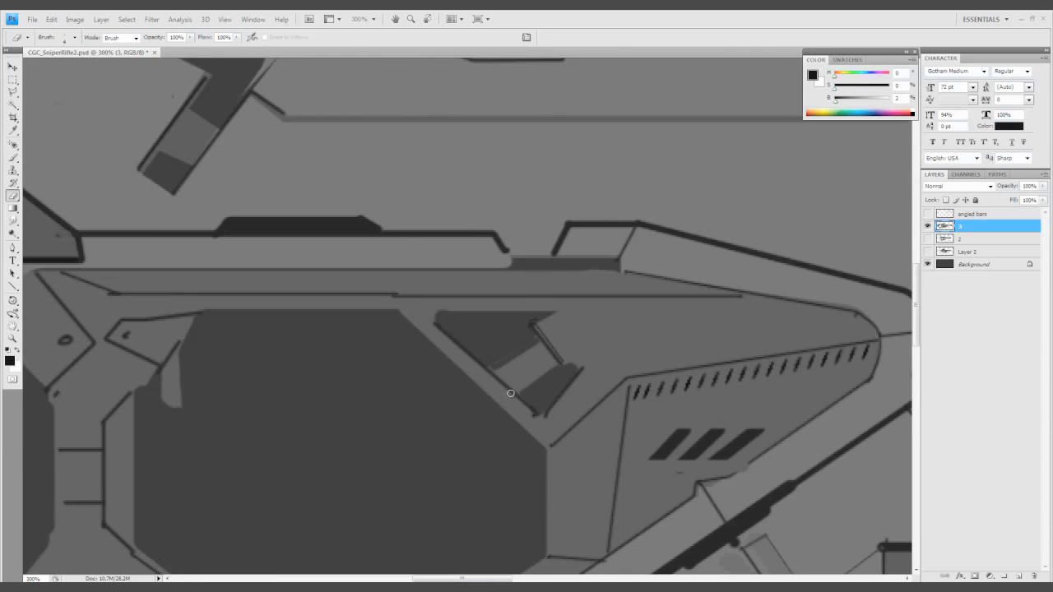
pyautogui.hotkey('ctrl', '1')
pyautogui.press('b')
pyautogui.rightClick(483, 411)
pyautogui.press('Escape')
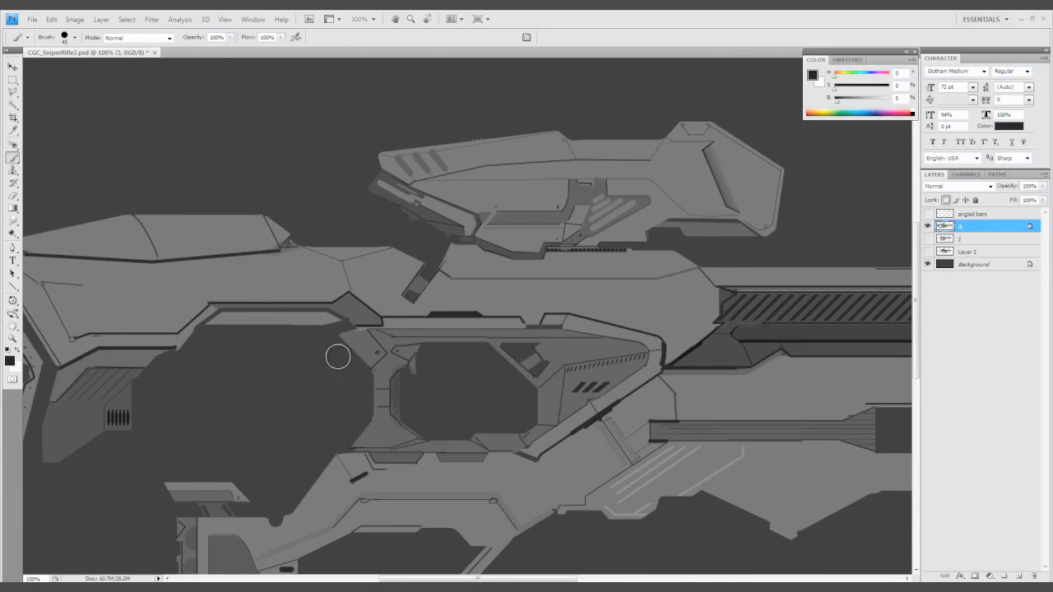
pyautogui.moveTo(299, 502); pyautogui.dragTo(362, 409)
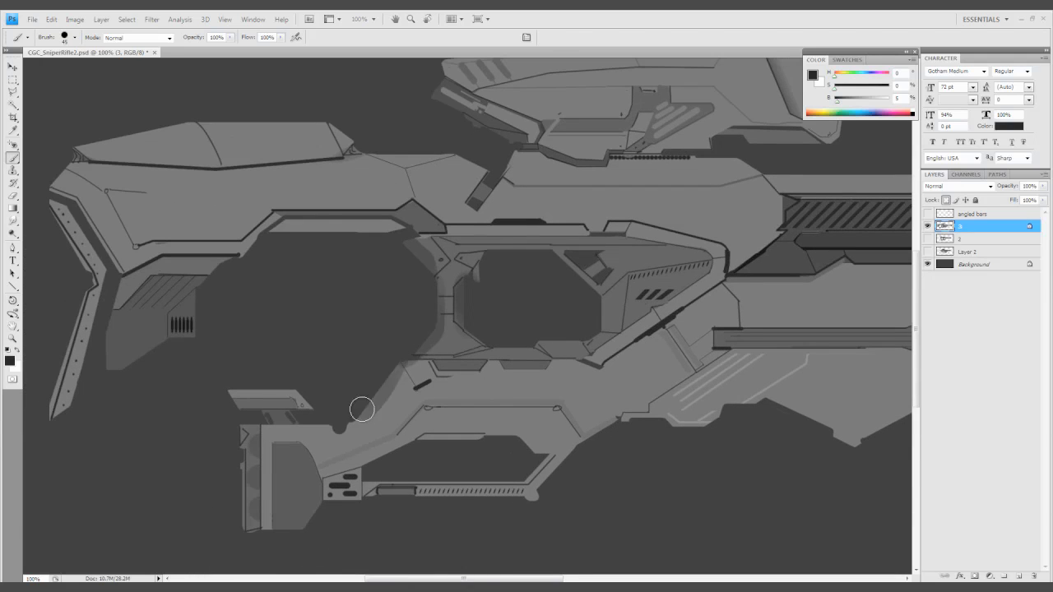
# Softly shade the lower edge of the front underbody and the body panel just behind the barrel vents
pyautogui.hscroll(5, 411, 447)
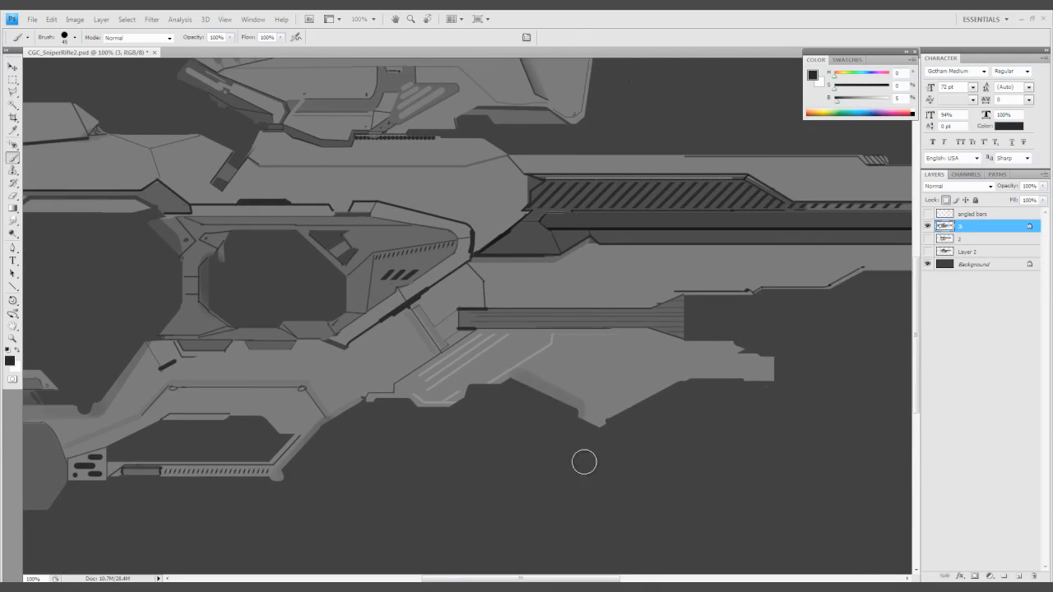
pyautogui.hscroll(3, 584, 463)
pyautogui.scroll(2, 493, 460)
pyautogui.hscroll(-3, 461, 415)
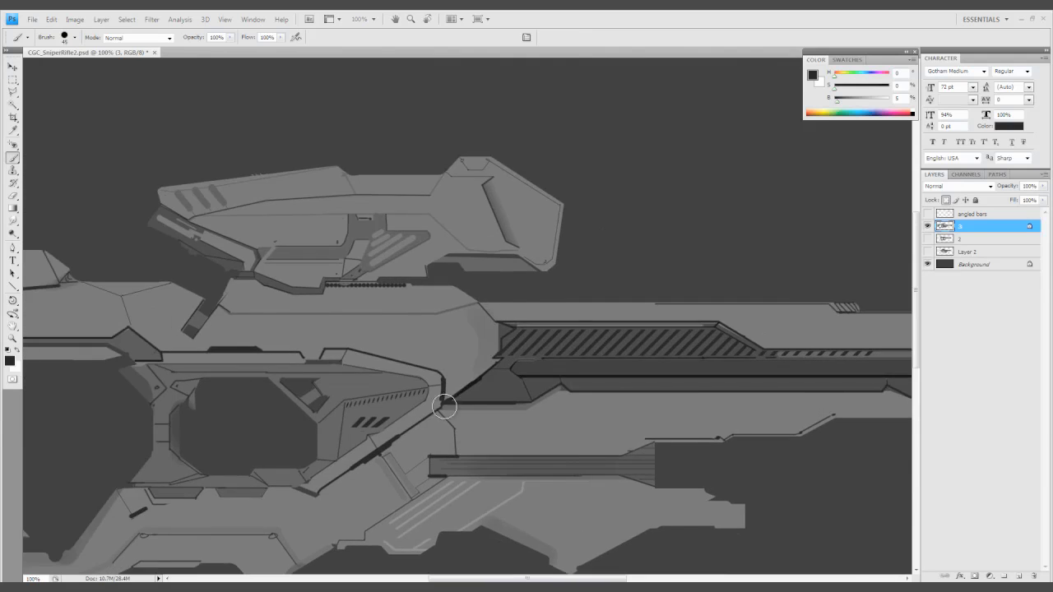
# Softly shade the stock's raised top panel and the strip running along the stock's underside
pyautogui.scroll(2, 442, 404)
pyautogui.hscroll(-4, 411, 330)
pyautogui.scroll(-2, 452, 365)
pyautogui.hscroll(-5, 518, 329)
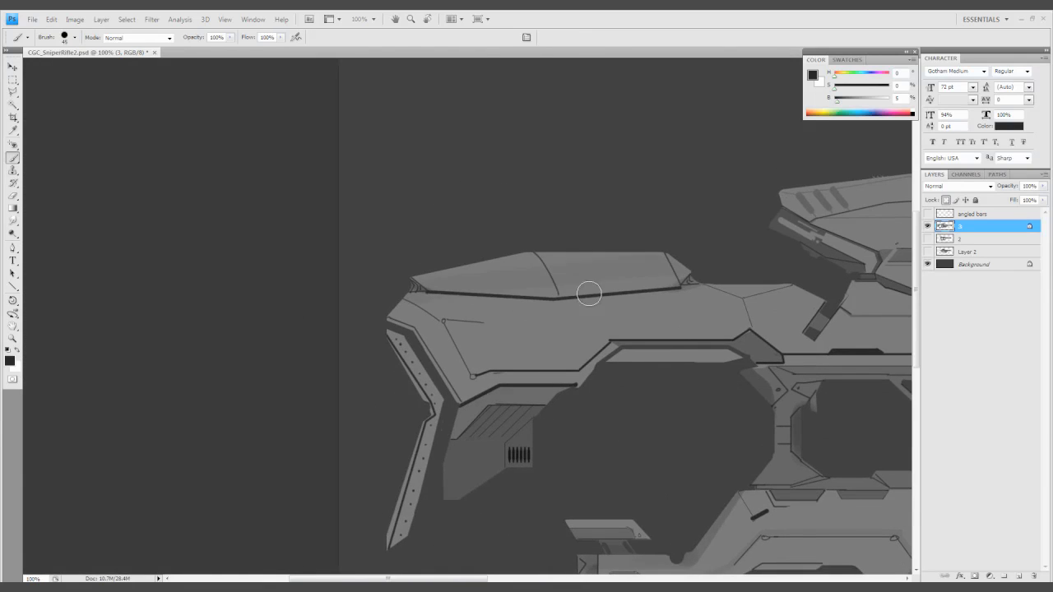
pyautogui.hscroll(3, 485, 293)
pyautogui.scroll(-1, 423, 364)
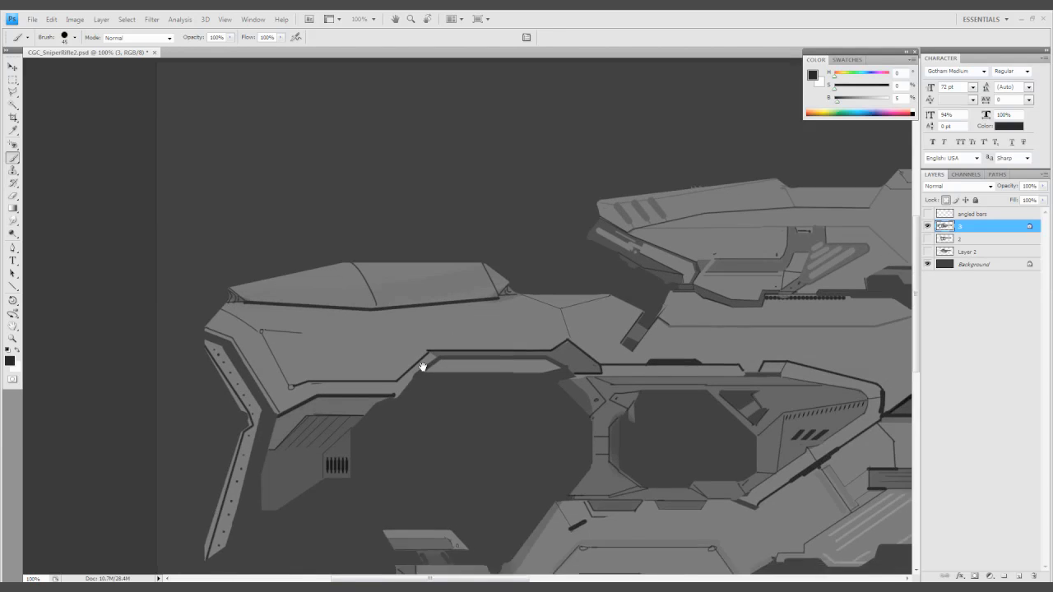
pyautogui.hscroll(2, 323, 321)
pyautogui.hscroll(2, 323, 346)
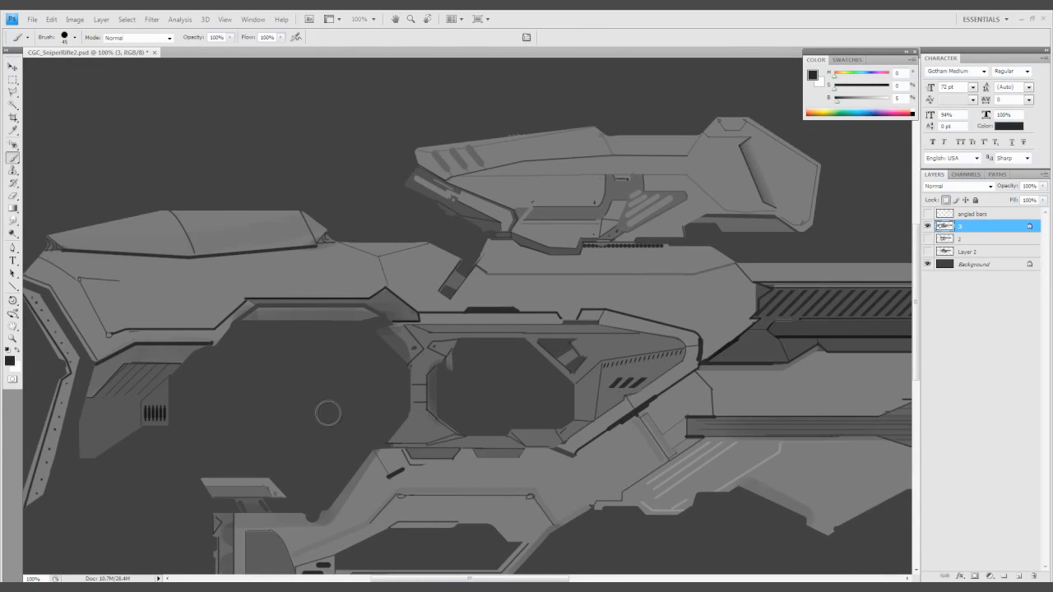
# Softly darken the trigger guard frame and the strip above the grip opening
pyautogui.hscroll(1, 325, 412)
pyautogui.scroll(-1, 325, 411)
pyautogui.press('e')
pyautogui.scroll(1, 358, 355)
pyautogui.hscroll(-1, 358, 356)
pyautogui.hscroll(2, 362, 362)
pyautogui.scroll(1, 362, 362)
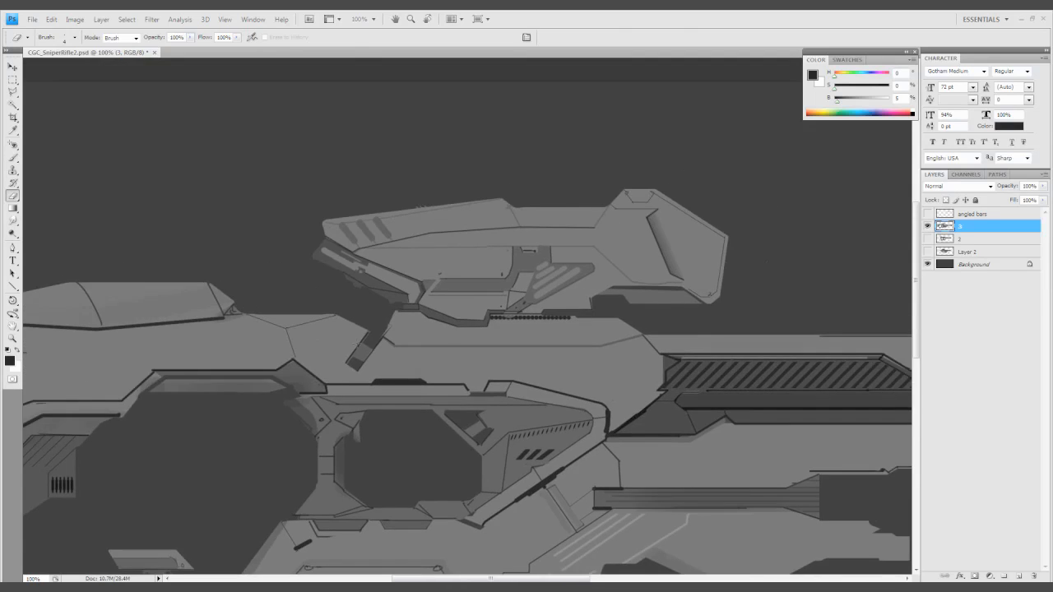
# Shade the angled bracket below the scope's rear and paint small near-black details on it with a finer brush
pyautogui.press('b')
pyautogui.scroll(1, 366, 358)
pyautogui.moveTo(354, 374); pyautogui.dragTo(358, 415)
pyautogui.scroll(-2, 358, 416)
pyautogui.hscroll(-1, 434, 396)
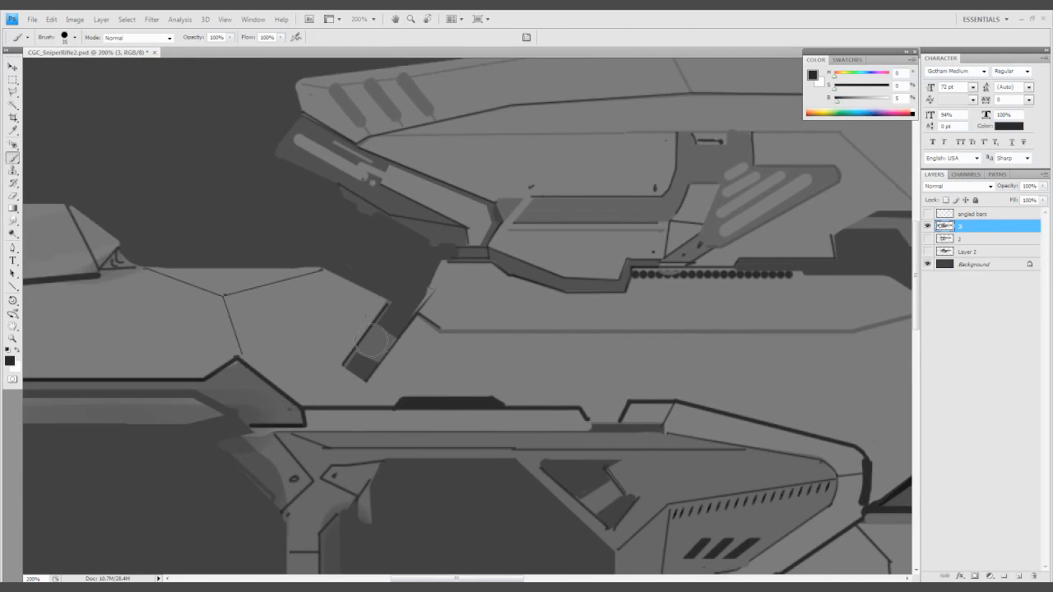
pyautogui.rightClick(402, 326)
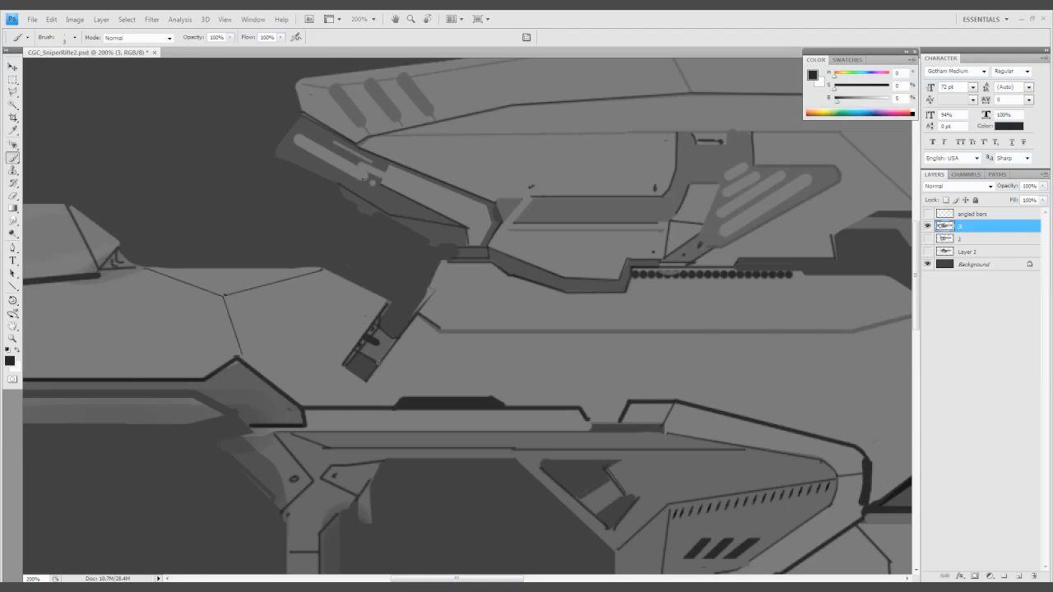
# Sample a lighter grey and add thin highlights along the body's upper panel line and the diagonal edge behind the barrel recess
pyautogui.moveTo(439, 364); pyautogui.dragTo(453, 379)
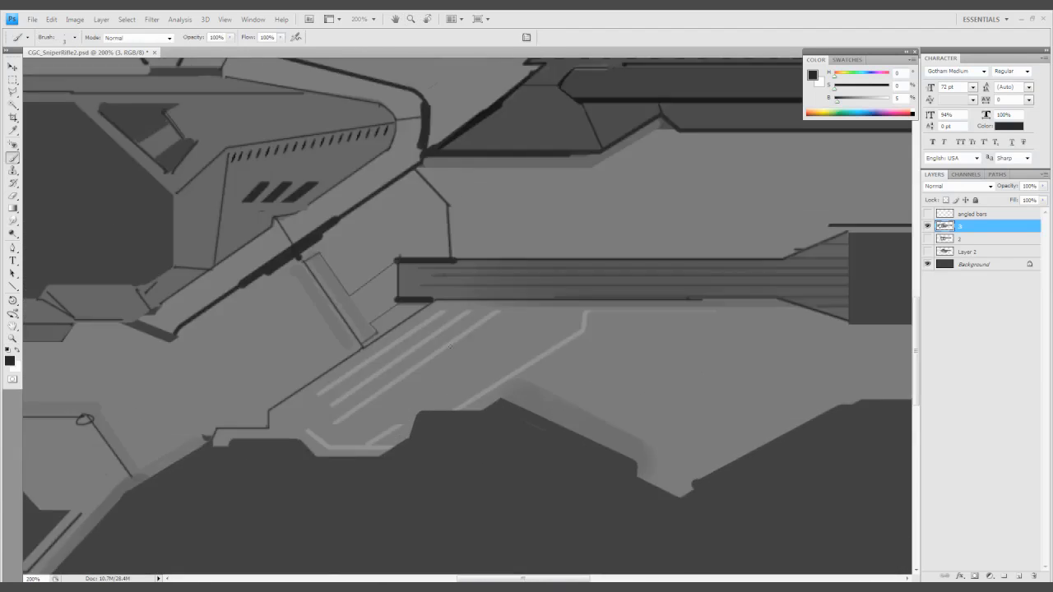
pyautogui.keyDown('alt'); pyautogui.click(453, 379); pyautogui.keyUp('alt')
pyautogui.moveTo(469, 321); pyautogui.dragTo(486, 544)
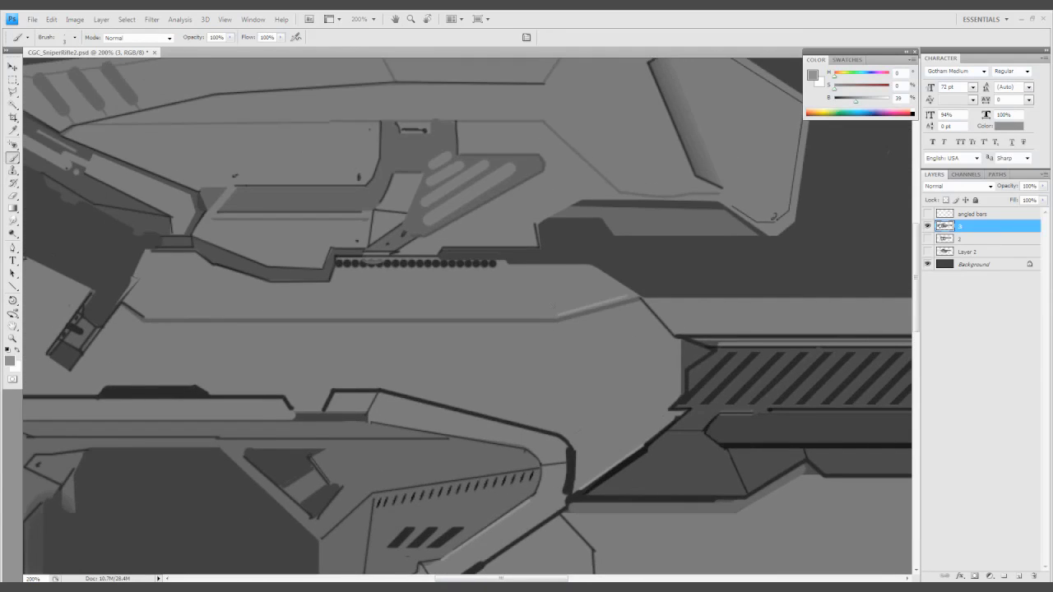
pyautogui.moveTo(379, 375); pyautogui.dragTo(446, 372)
pyautogui.press('z')
pyautogui.keyDown('alt'); pyautogui.click(395, 337); pyautogui.keyUp('alt')
pyautogui.click(584, 383)
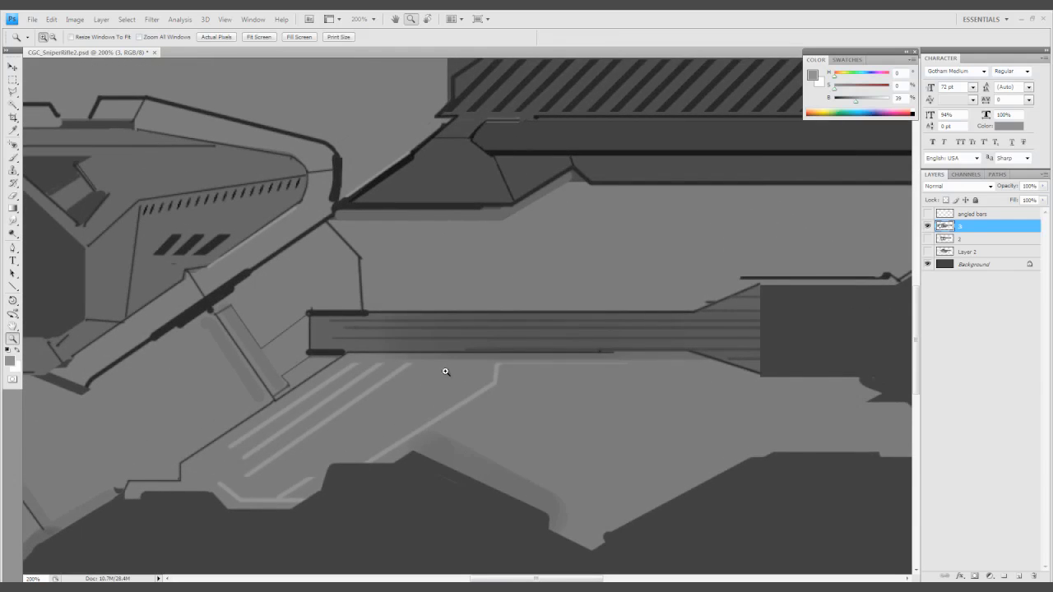
pyautogui.moveTo(329, 409); pyautogui.dragTo(396, 359)
# Outline a small circle in near-black at the rear corner of the lower front panel by stroking an elliptical selection
pyautogui.press('m')
pyautogui.hotkey('shift', 'm')
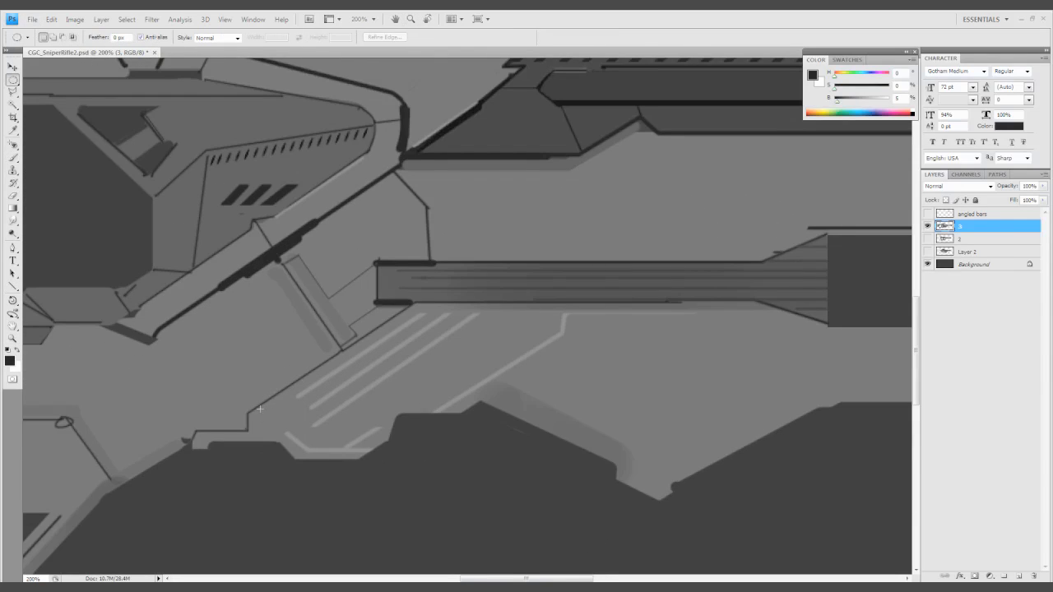
pyautogui.moveTo(255, 406); pyautogui.dragTo(289, 441)
pyautogui.click(51, 19)
pyautogui.click(90, 234)
pyautogui.press('Return')
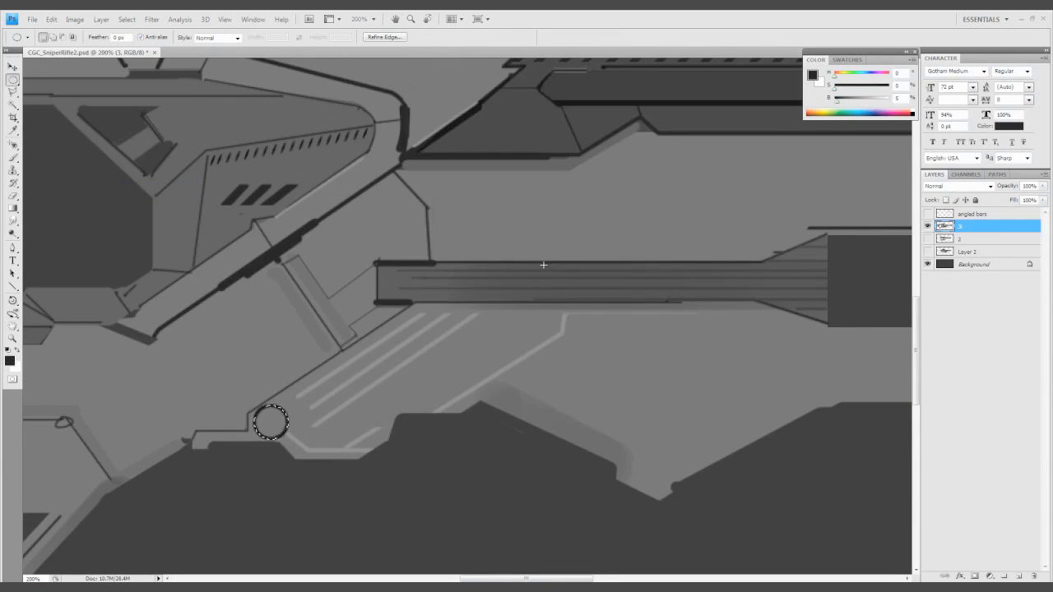
pyautogui.click(51, 19)
pyautogui.click(90, 234)
pyautogui.click(591, 175)
pyautogui.hotkey('ctrl', 'd')
# Draw near-black panel lines from the circle along the lower edge and beneath the ribbed strip, and mark a short line inside the circle
pyautogui.press('b')
pyautogui.moveTo(287, 434); pyautogui.dragTo(312, 422)
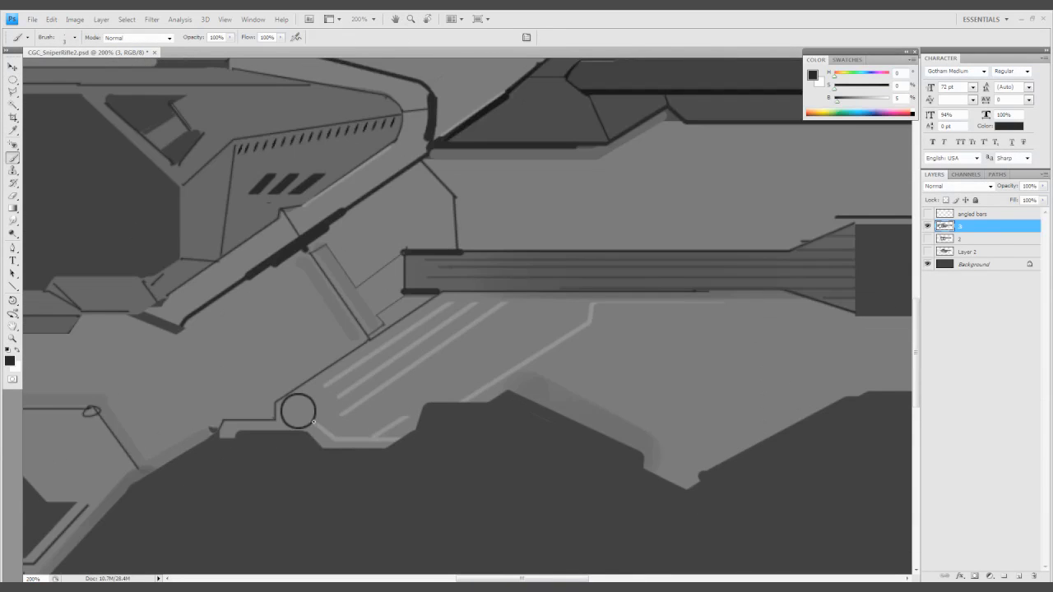
pyautogui.moveTo(441, 298); pyautogui.dragTo(803, 298)
pyautogui.moveTo(429, 362); pyautogui.dragTo(403, 333)
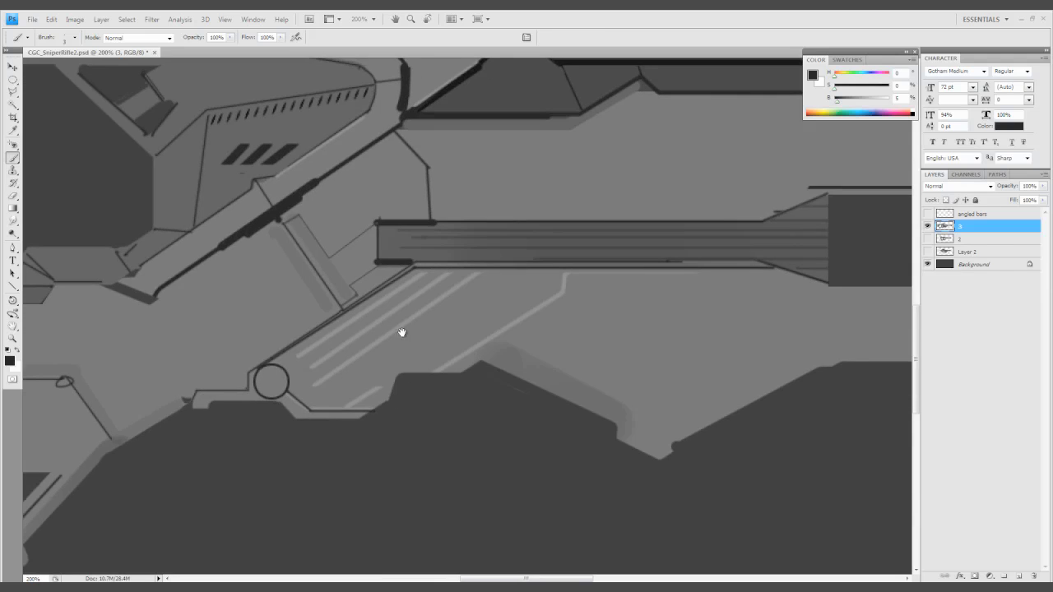
pyautogui.moveTo(302, 423); pyautogui.dragTo(370, 427)
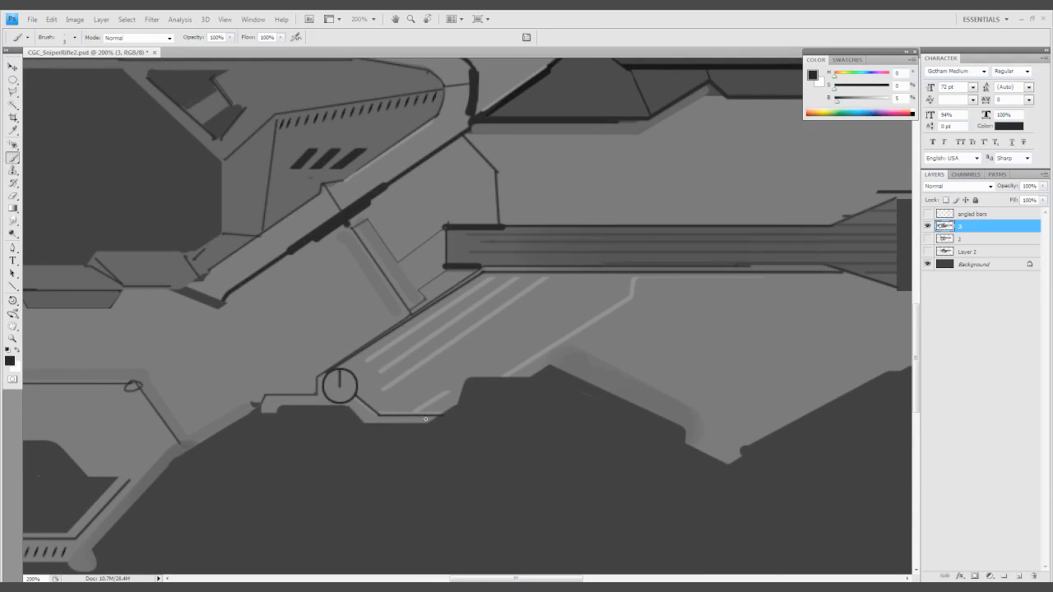
# Select the strip below the dark line along the lower front panel's bottom edge and darken it with Hue/Saturation
pyautogui.press('l')
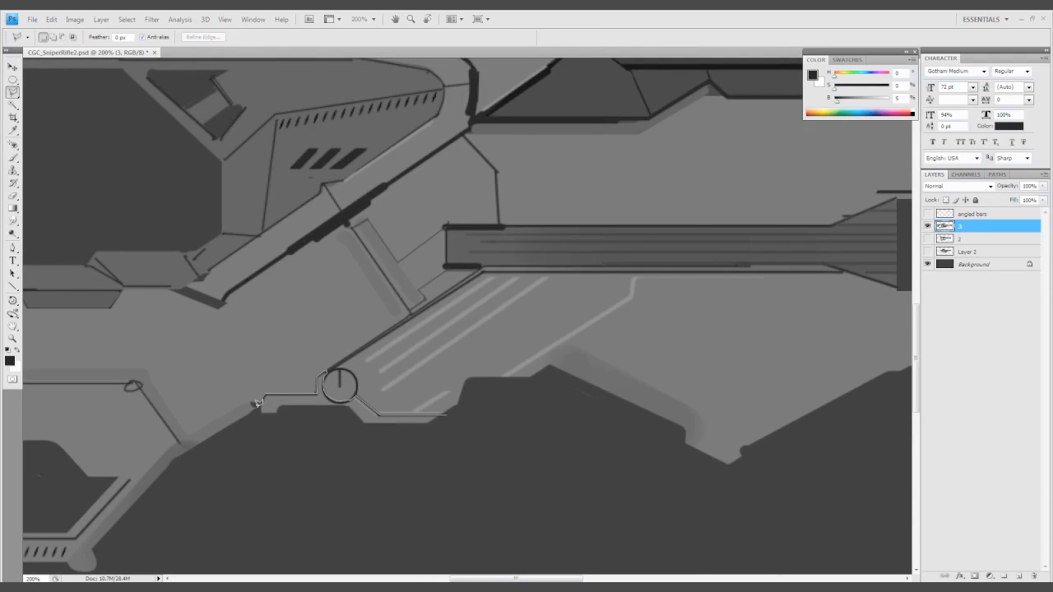
pyautogui.click(435, 482)
pyautogui.click(253, 442)
pyautogui.click(257, 404)
pyautogui.hotkey('ctrl', 'u')
pyautogui.press('Return')
pyautogui.hotkey('ctrl', 'd')
pyautogui.press('b')
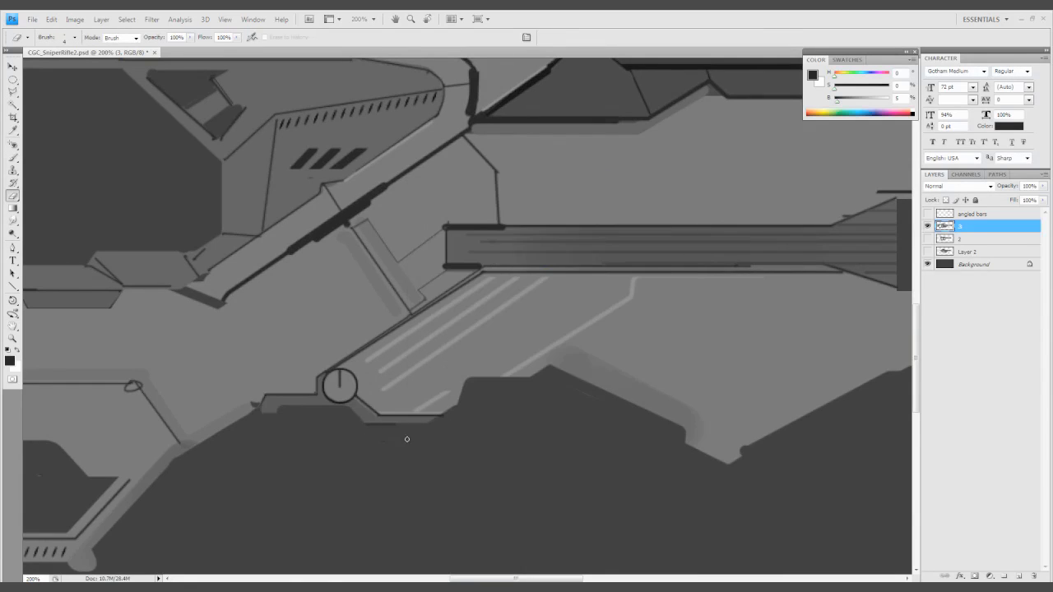
# Touch up the lower front panel's edge with an enlarged brush in a grey sampled nearby
pyautogui.moveTo(540, 393)
pyautogui.mouseDown()
pyautogui.moveTo(372, 439)
pyautogui.moveTo(341, 416)
pyautogui.mouseUp()
pyautogui.press('b')
pyautogui.moveTo(389, 291)
pyautogui.mouseDown()
pyautogui.moveTo(599, 291)
pyautogui.moveTo(704, 313)
pyautogui.mouseUp()
pyautogui.press(']')
pyautogui.press(']')
pyautogui.press(']')
pyautogui.keyDown('alt'); pyautogui.click(560, 410); pyautogui.keyUp('alt')
pyautogui.moveTo(558, 426); pyautogui.dragTo(537, 414)
pyautogui.press('l')
pyautogui.press('e')
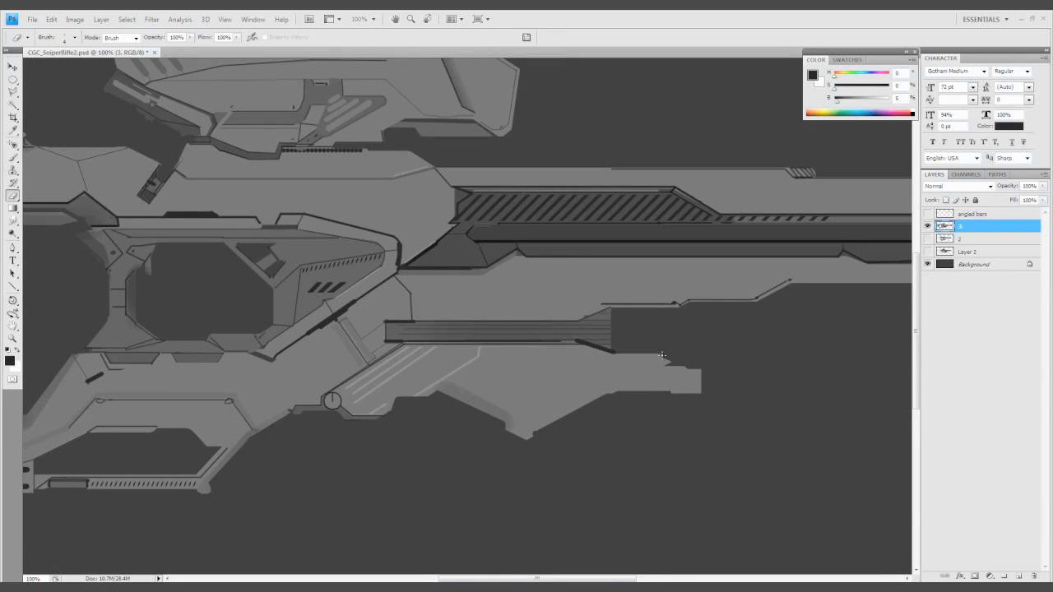
# Lasso the raised cheek piece on top of the stock, duplicate it to a new layer and move the copy towards the lower front panel
pyautogui.moveTo(49, 247); pyautogui.dragTo(455, 356)
pyautogui.press('l')
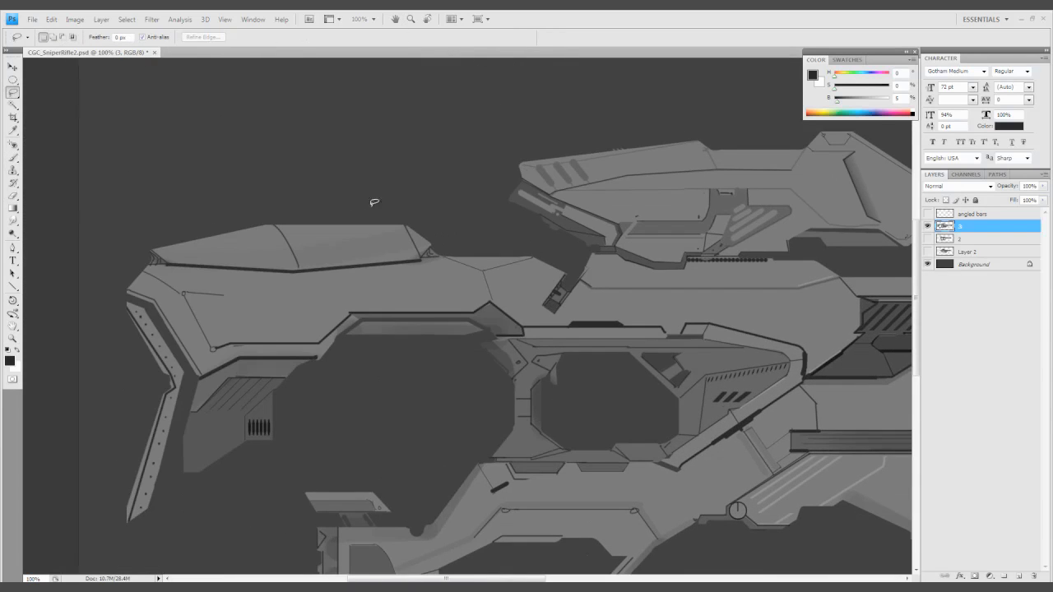
pyautogui.moveTo(375, 203)
pyautogui.mouseDown()
pyautogui.moveTo(141, 231)
pyautogui.moveTo(445, 250)
pyautogui.mouseUp()
pyautogui.hotkey('ctrl', 'j')
pyautogui.press('v')
pyautogui.moveTo(823, 461); pyautogui.dragTo(308, 328)
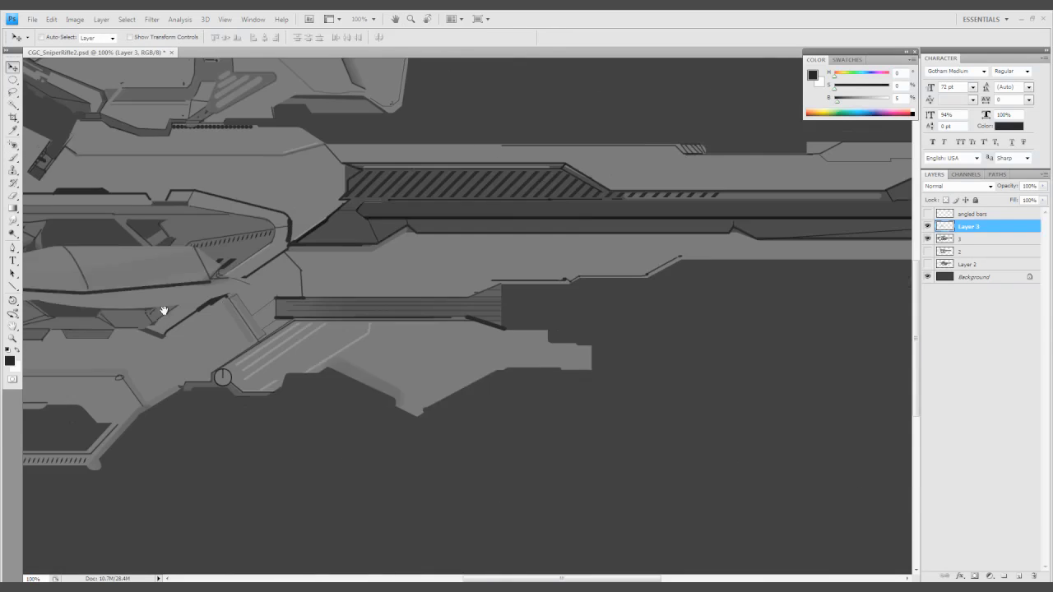
pyautogui.moveTo(165, 123); pyautogui.dragTo(510, 387)
# Flip the copied cheek piece vertically and place it along the underside of the lower front panel
pyautogui.hotkey('ctrl', 't')
pyautogui.rightClick(512, 388)
pyautogui.click(543, 553)
pyautogui.press('Return')
pyautogui.moveTo(452, 443)
pyautogui.mouseDown()
pyautogui.moveTo(454, 416)
pyautogui.moveTo(501, 376)
pyautogui.moveTo(514, 385)
pyautogui.mouseUp()
# Erase the lower front panel's old pointed underside around the flipped piece on layer 3
pyautogui.press('e')
pyautogui.moveTo(222, 377); pyautogui.dragTo(316, 390)
pyautogui.hotkey('alt', '[')
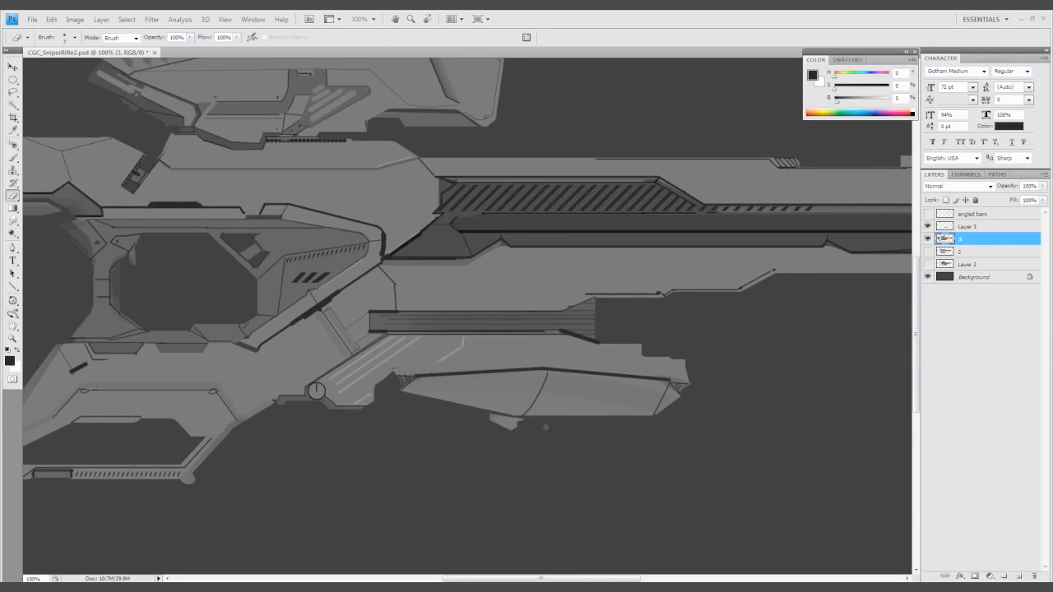
pyautogui.moveTo(545, 427)
pyautogui.mouseDown()
pyautogui.moveTo(494, 421)
pyautogui.moveTo(505, 468)
pyautogui.mouseUp()
# Rotate the flipped piece slightly counterclockwise, fit it against the lower front panel and merge it into layer 3
pyautogui.hotkey('alt', ']')
pyautogui.press('v')
pyautogui.hotkey('ctrl', 't')
pyautogui.press('Escape')
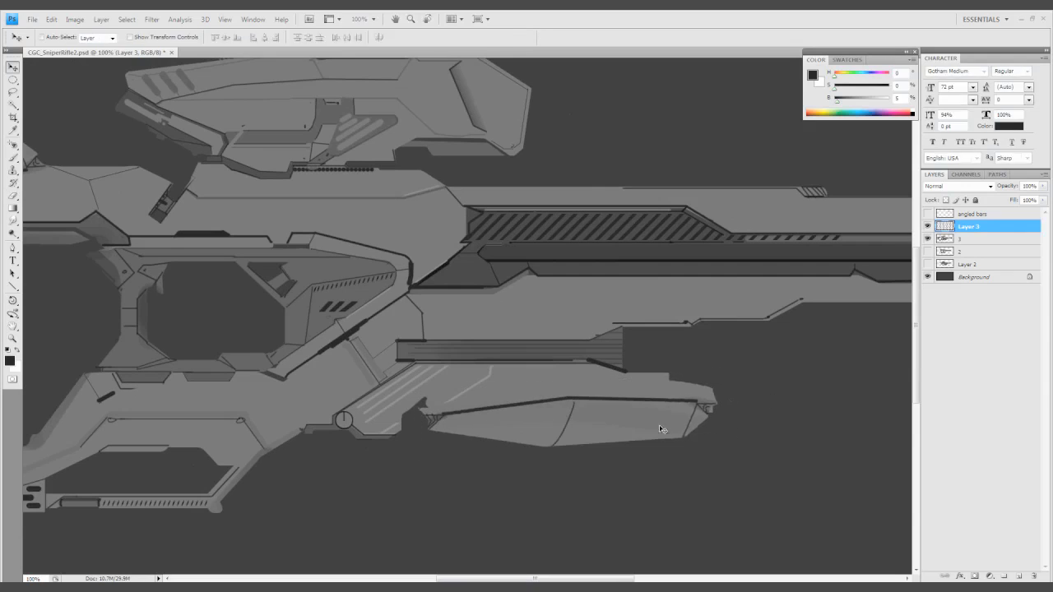
pyautogui.hotkey('ctrl', 't')
pyautogui.moveTo(740, 428); pyautogui.dragTo(757, 390)
pyautogui.press('Return')
pyautogui.moveTo(624, 400)
pyautogui.mouseDown()
pyautogui.moveTo(614, 433)
pyautogui.moveTo(705, 390)
pyautogui.moveTo(699, 433)
pyautogui.mouseUp()
pyautogui.hotkey('ctrl', 'e')
# Fill the dark gap between the lower front panel and the added piece with sampled grey, using a larger brush
pyautogui.press('e')
pyautogui.scroll(1, 707, 390)
pyautogui.press('b')
pyautogui.moveTo(627, 399); pyautogui.dragTo(667, 397)
pyautogui.moveTo(263, 457); pyautogui.dragTo(508, 414)
pyautogui.keyDown('alt'); pyautogui.click(394, 413); pyautogui.keyUp('alt')
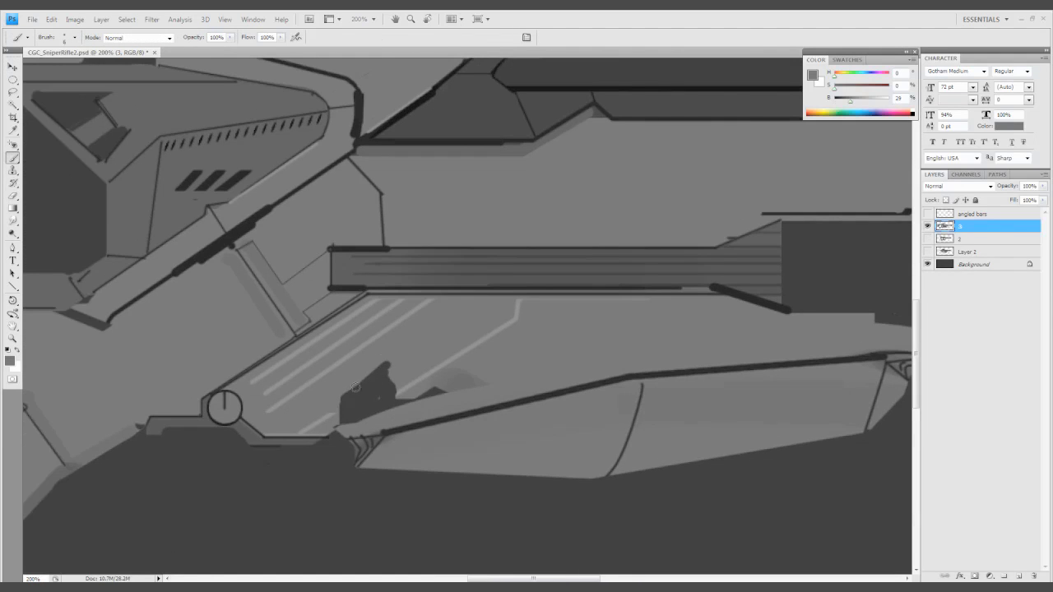
pyautogui.press(']')
pyautogui.moveTo(357, 389); pyautogui.dragTo(457, 359)
# Draw a short near-black line joining the added piece's upper edge to the panel line near the bolt circle
pyautogui.keyDown('ctrl'); pyautogui.keyDown('alt'); pyautogui.click(486, 370); pyautogui.keyUp('alt'); pyautogui.keyUp('ctrl')
pyautogui.keyDown('ctrl'); pyautogui.keyDown('alt'); pyautogui.click(486, 370); pyautogui.keyUp('alt'); pyautogui.keyUp('ctrl')
pyautogui.click(486, 371)
pyautogui.press('b')
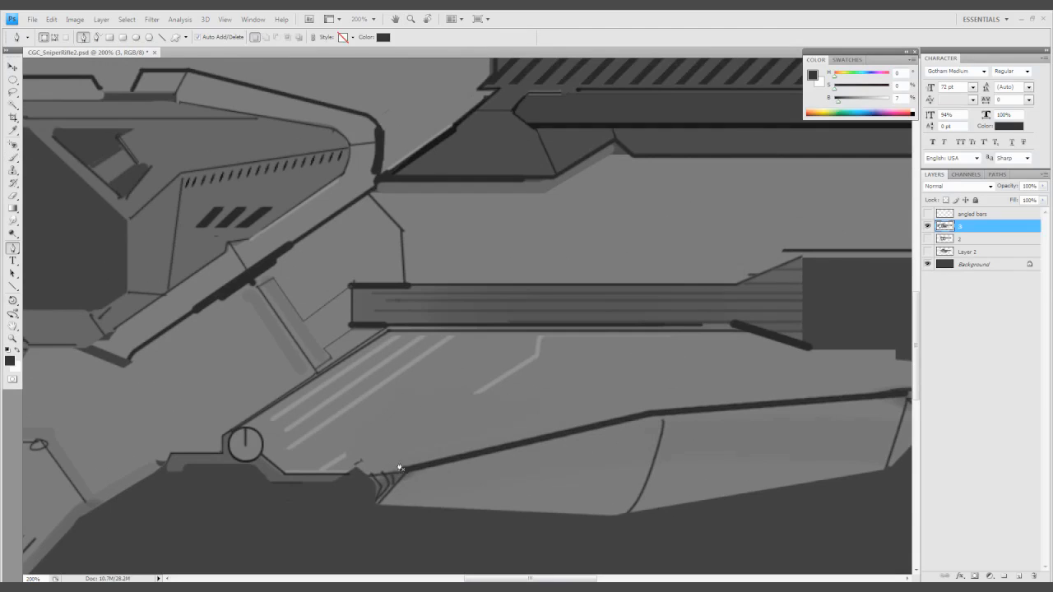
pyautogui.moveTo(330, 472); pyautogui.dragTo(408, 468)
# Select the small bolt circle, duplicate it to its own layer and move the copy to another joint on the body
pyautogui.scroll(1, 375, 433)
pyautogui.press('m')
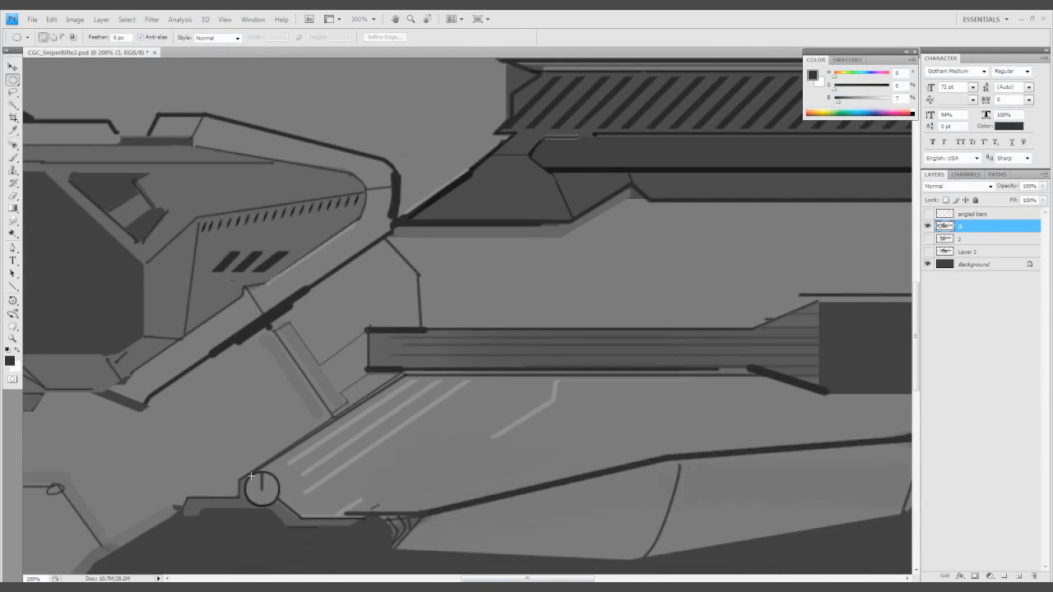
pyautogui.moveTo(246, 471); pyautogui.dragTo(282, 508)
pyautogui.hotkey('ctrl', 'shift', 'alt', 'n')
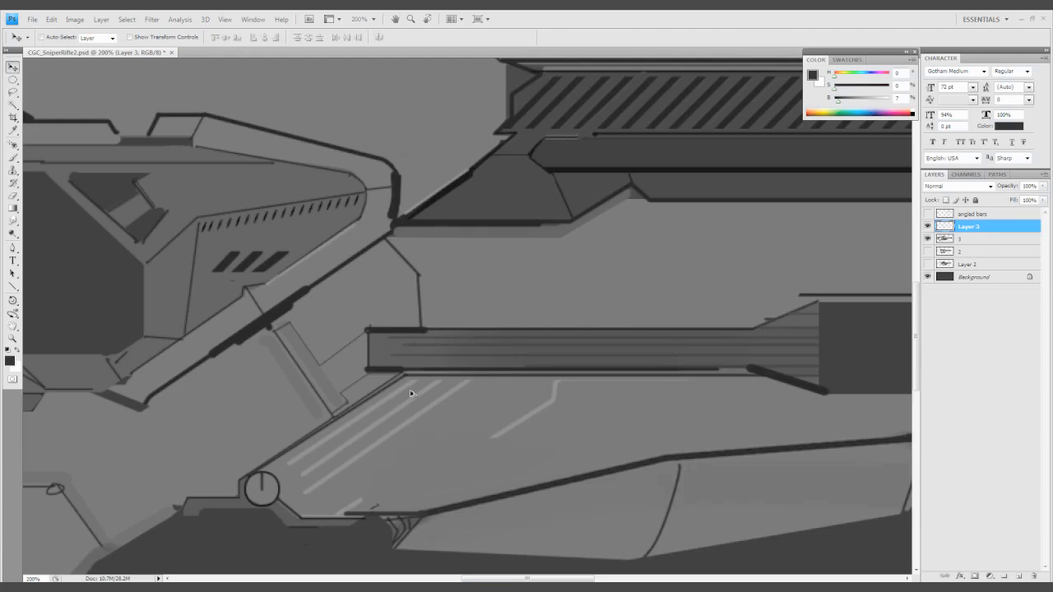
pyautogui.hotkey('ctrl', 'e')
pyautogui.press('l')
pyautogui.hotkey('ctrl', 'j')
pyautogui.press('v')
pyautogui.moveTo(281, 467); pyautogui.dragTo(479, 247)
pyautogui.moveTo(479, 247)
pyautogui.mouseDown()
pyautogui.moveTo(543, 372)
pyautogui.moveTo(234, 301)
pyautogui.moveTo(664, 297)
pyautogui.mouseUp()
pyautogui.moveTo(688, 299)
pyautogui.mouseDown()
pyautogui.moveTo(510, 475)
pyautogui.moveTo(592, 491)
pyautogui.mouseUp()
pyautogui.moveTo(591, 501); pyautogui.dragTo(604, 290)
# Paste a second bolt circle and arrange the copies beside the diagonal bracket and at the rear of the lower body
pyautogui.hotkey('ctrl', 'v')
pyautogui.moveTo(515, 404); pyautogui.dragTo(627, 303)
pyautogui.moveTo(586, 224); pyautogui.dragTo(369, 233)
pyautogui.moveTo(608, 278); pyautogui.dragTo(386, 458)
pyautogui.keyDown('ctrl'); pyautogui.click(446, 363); pyautogui.keyUp('ctrl')
pyautogui.moveTo(446, 363); pyautogui.dragTo(692, 372)
pyautogui.moveTo(778, 350); pyautogui.dragTo(564, 418)
# Duplicate the bolt circle again, rotate it and place it at the upper front corner of the grip frame
pyautogui.keyDown('alt'); pyautogui.click(565, 417); pyautogui.keyUp('alt')
pyautogui.keyDown('alt'); pyautogui.click(565, 418); pyautogui.keyUp('alt')
pyautogui.click(564, 418)
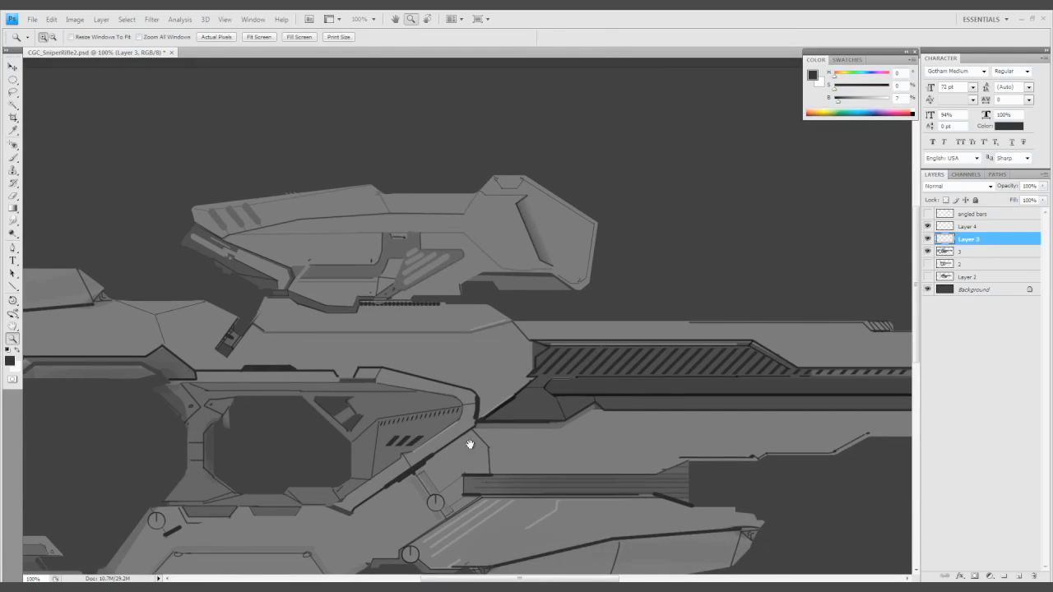
pyautogui.hotkey('ctrl', 'j')
pyautogui.hotkey('ctrl', 't')
pyautogui.press('Return')
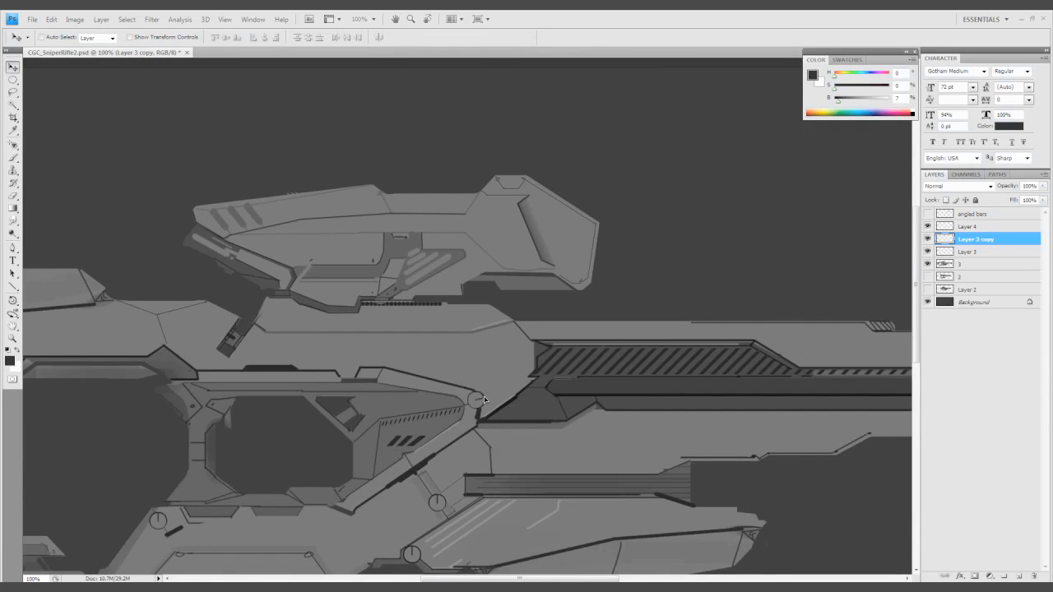
# Paste another bolt circle and position it over the dark tab above the grip opening
pyautogui.scroll(1, 531, 445)
pyautogui.hscroll(5, 532, 444)
pyautogui.hotkey('ctrl', 'v')
pyautogui.moveTo(464, 332); pyautogui.dragTo(216, 401)
pyautogui.moveTo(217, 401); pyautogui.dragTo(591, 342)
pyautogui.moveTo(606, 344); pyautogui.dragTo(381, 323)
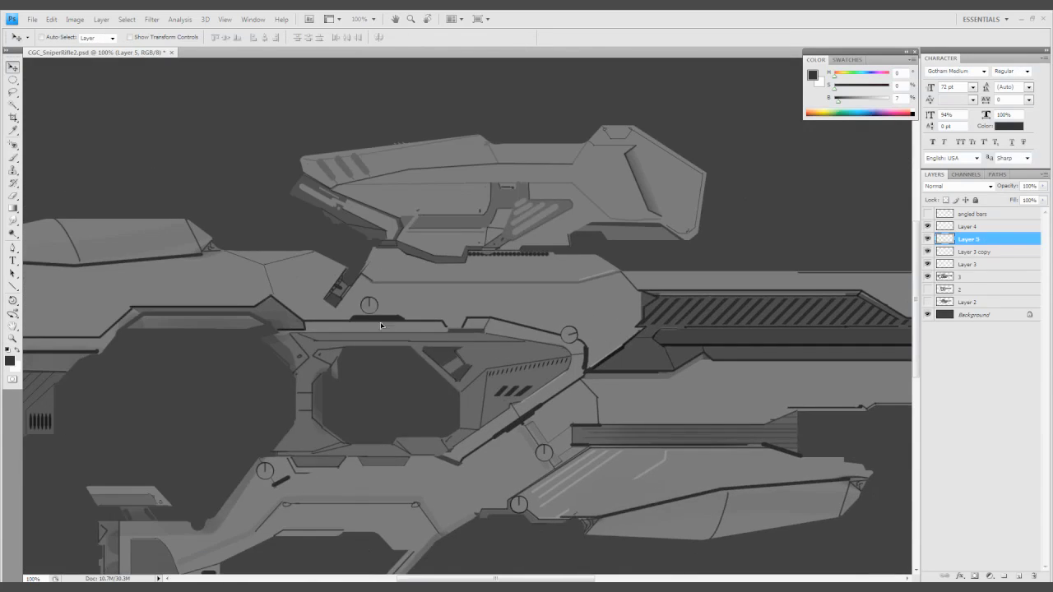
pyautogui.moveTo(324, 461)
pyautogui.mouseDown()
pyautogui.moveTo(550, 458)
pyautogui.moveTo(560, 469)
pyautogui.mouseUp()
# Merge all the bolt circle layers down into layer 3
pyautogui.click(966, 228)
pyautogui.hotkey('ctrl', 'e')
pyautogui.hotkey('ctrl', 'e')
pyautogui.hotkey('ctrl', 'e')
pyautogui.hotkey('ctrl', 'e')
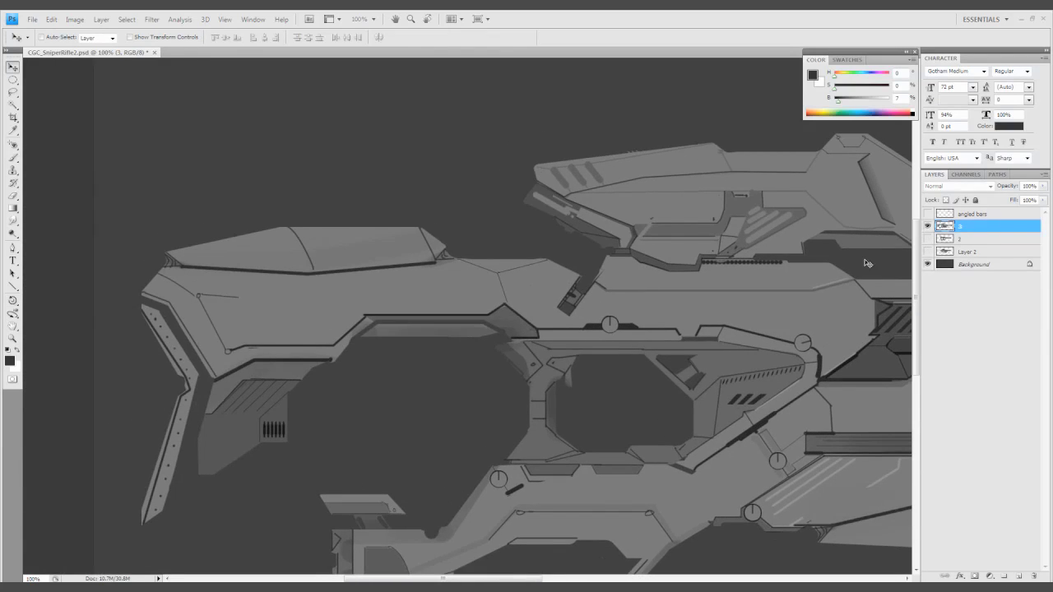
# Sample near-black and paint a flat tapered tab on the panel line along the stock's lower edge
pyautogui.hotkey('ctrl', '+')
pyautogui.press('b')
pyautogui.keyDown('alt'); pyautogui.click(353, 380); pyautogui.keyUp('alt')
pyautogui.moveTo(313, 370)
pyautogui.mouseDown()
pyautogui.moveTo(457, 358)
pyautogui.moveTo(356, 343)
pyautogui.mouseUp()
pyautogui.keyDown('shift'); pyautogui.click(441, 336); pyautogui.keyUp('shift')
pyautogui.keyDown('shift'); pyautogui.click(468, 347); pyautogui.keyUp('shift')
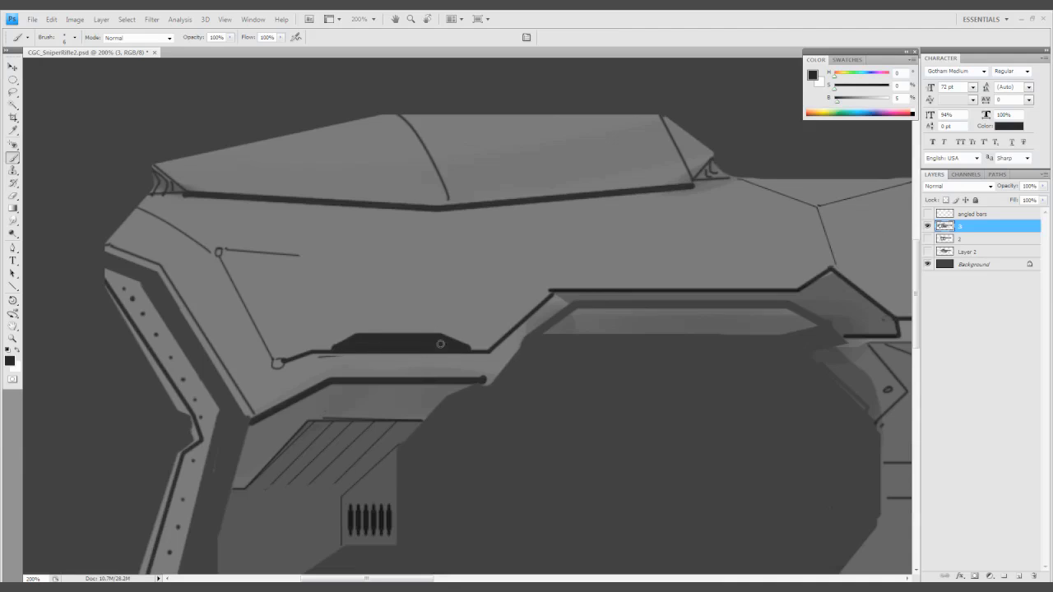
# Paint a near-black tapered tab on the ribbed strip's upper edge and draw straight panel lines running from it along the body
pyautogui.moveTo(889, 477)
pyautogui.mouseDown()
pyautogui.moveTo(480, 387)
pyautogui.moveTo(282, 383)
pyautogui.mouseUp()
pyautogui.moveTo(410, 330)
pyautogui.mouseDown()
pyautogui.moveTo(580, 332)
pyautogui.moveTo(550, 327)
pyautogui.moveTo(486, 369)
pyautogui.mouseUp()
pyautogui.click(442, 327)
pyautogui.keyDown('shift'); pyautogui.click(462, 318); pyautogui.keyUp('shift')
pyautogui.keyDown('shift'); pyautogui.click(549, 318); pyautogui.keyUp('shift')
pyautogui.keyDown('shift'); pyautogui.click(685, 332); pyautogui.keyUp('shift')
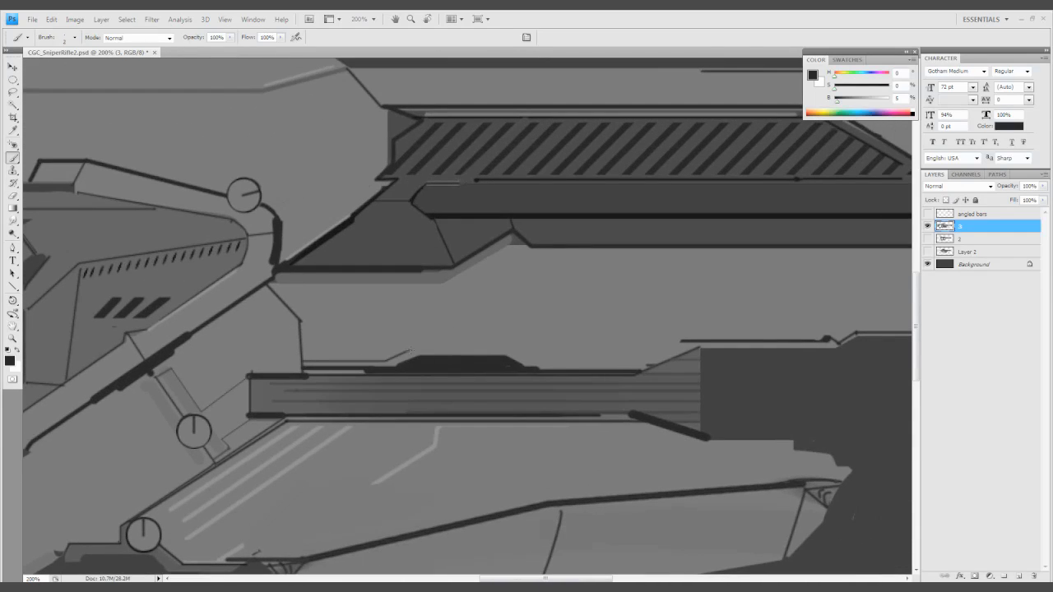
pyautogui.keyDown('shift'); pyautogui.click(642, 363); pyautogui.keyUp('shift')
pyautogui.keyDown('shift'); pyautogui.click(682, 340); pyautogui.keyUp('shift')
pyautogui.moveTo(347, 293); pyautogui.dragTo(311, 356)
pyautogui.press('z')
pyautogui.keyDown('alt'); pyautogui.click(502, 416); pyautogui.keyUp('alt')
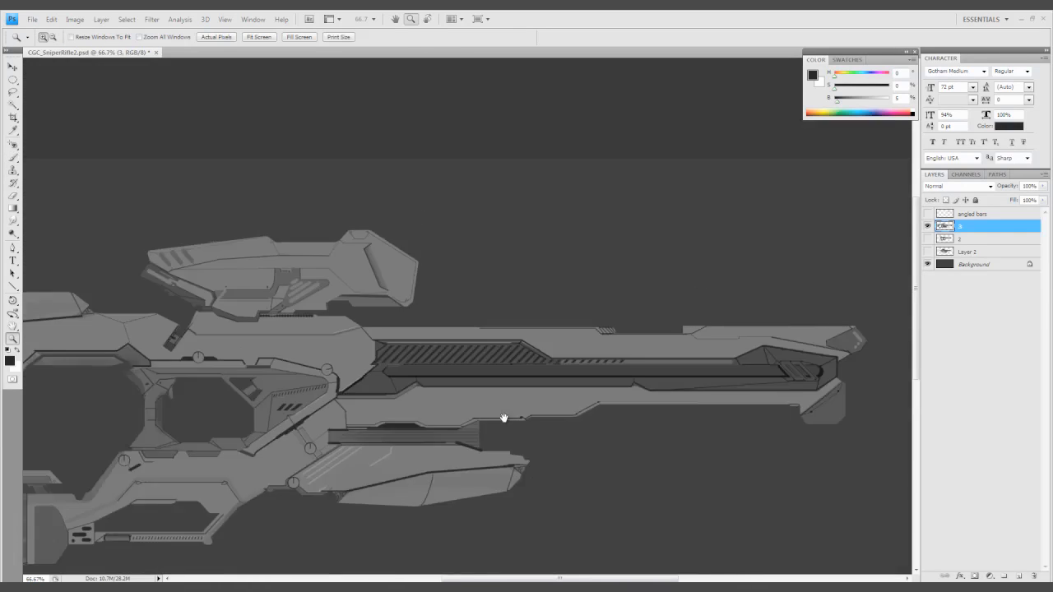
pyautogui.keyDown('alt'); pyautogui.click(488, 388); pyautogui.keyUp('alt')
pyautogui.keyDown('alt'); pyautogui.click(491, 559); pyautogui.keyUp('alt')
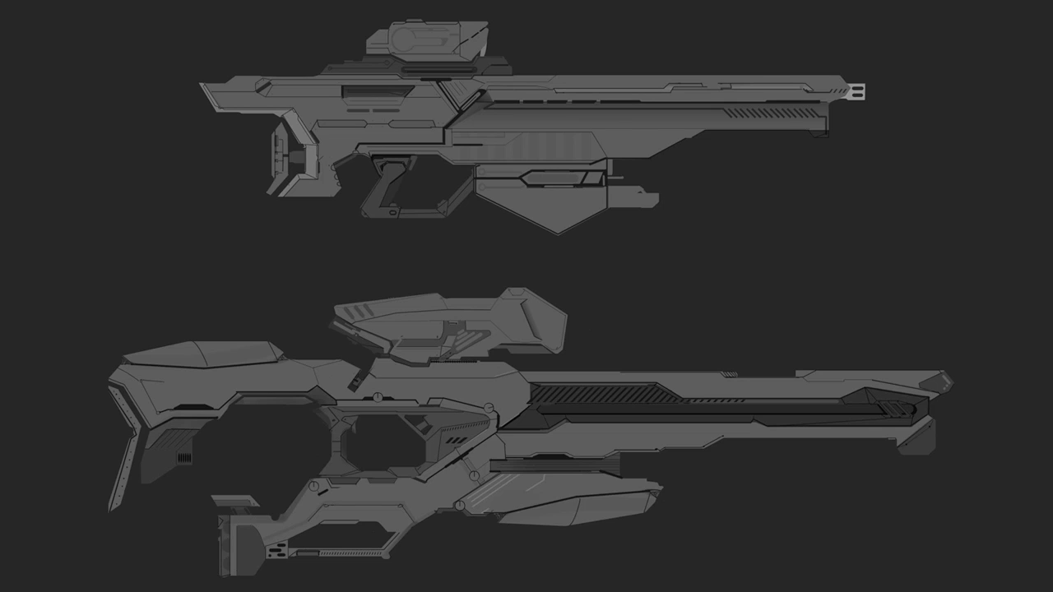